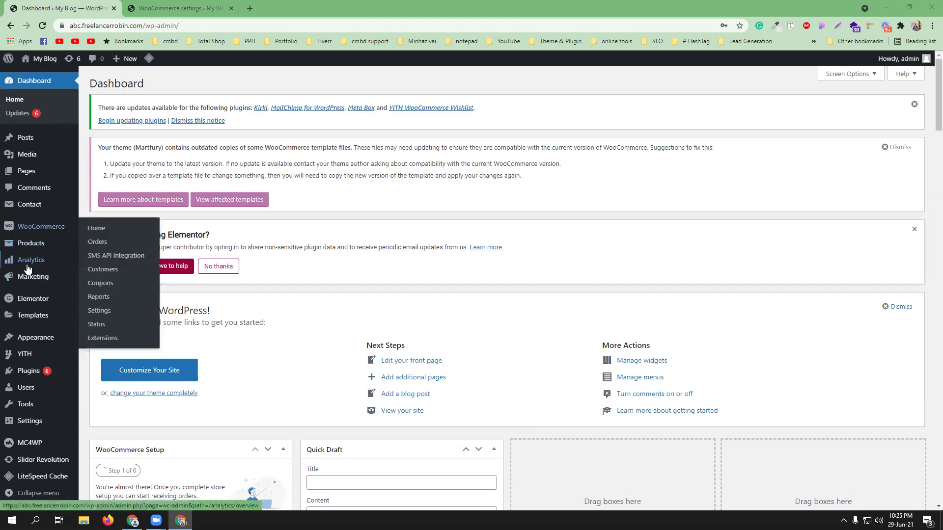
Step: Open Plugins > Add New in a new browser tab, closing the duplicate tab
{"action": "mouse_move", "coordinate": [35, 377]}
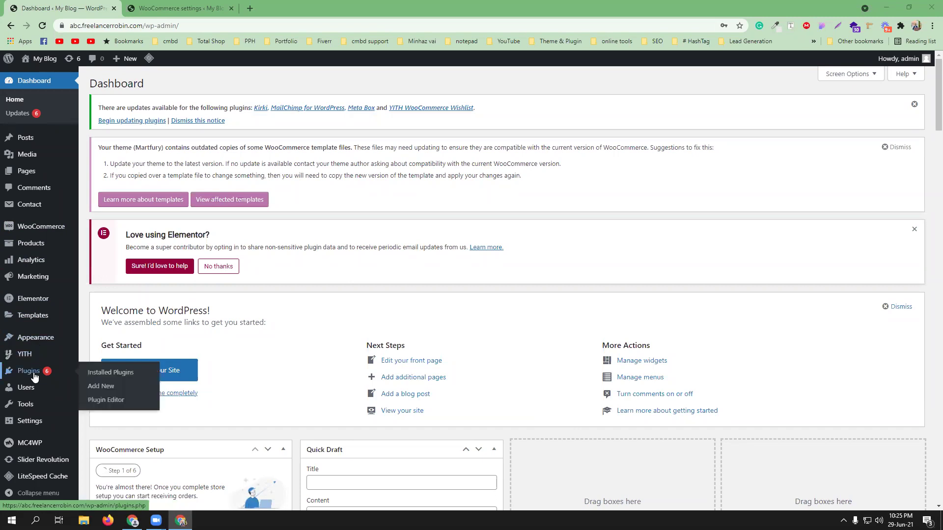
{"action": "middle_click", "coordinate": [103, 386]}
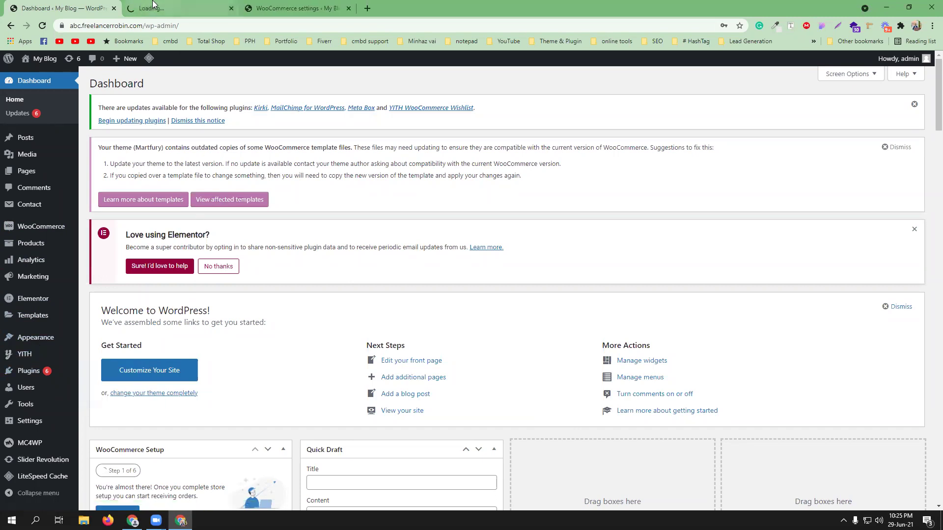
{"action": "left_click", "coordinate": [308, 7]}
{"action": "mouse_move", "coordinate": [50, 345]}
{"action": "middle_click", "coordinate": [101, 360]}
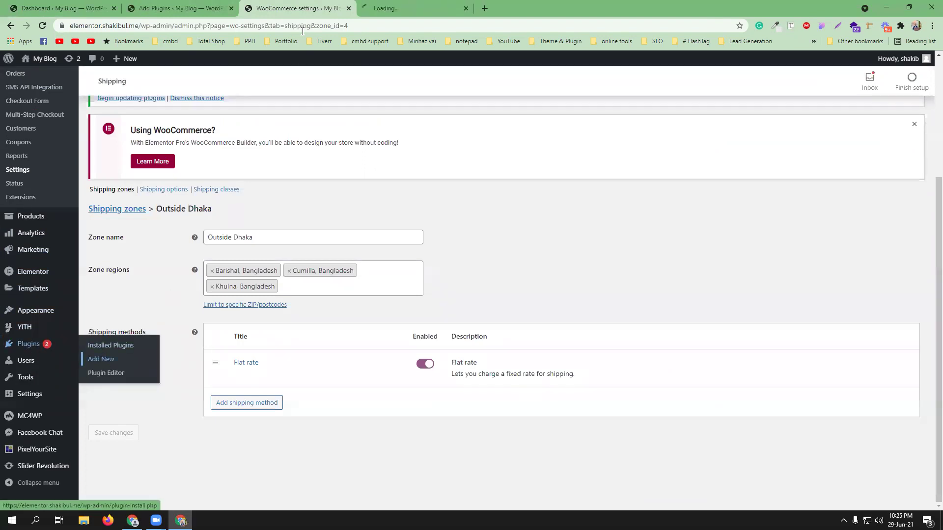
{"action": "left_click", "coordinate": [231, 8]}
{"action": "left_click", "coordinate": [280, 8]}
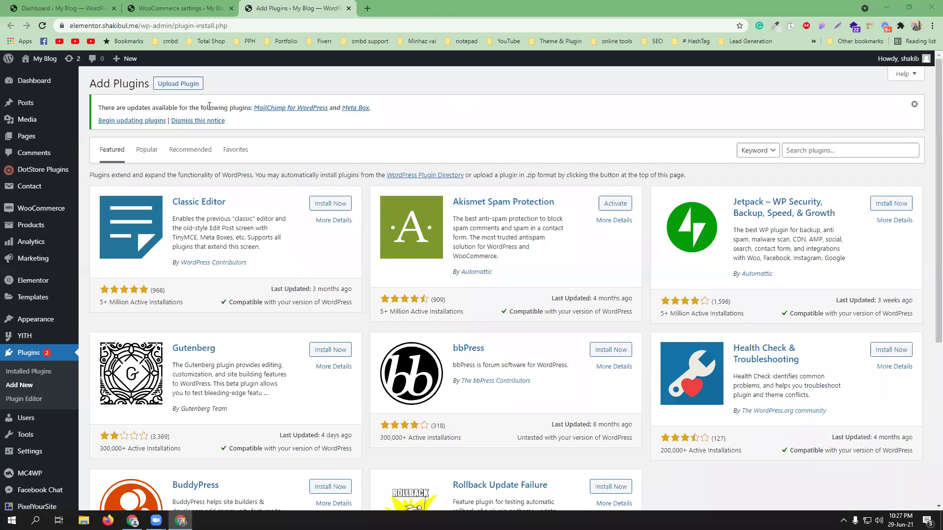
Step: Upload woocommerce-table-rate-shipping-v3.0.21.zip from Downloads > woo > woo theme _ plugin, install and activate it
{"action": "left_click", "coordinate": [181, 84]}
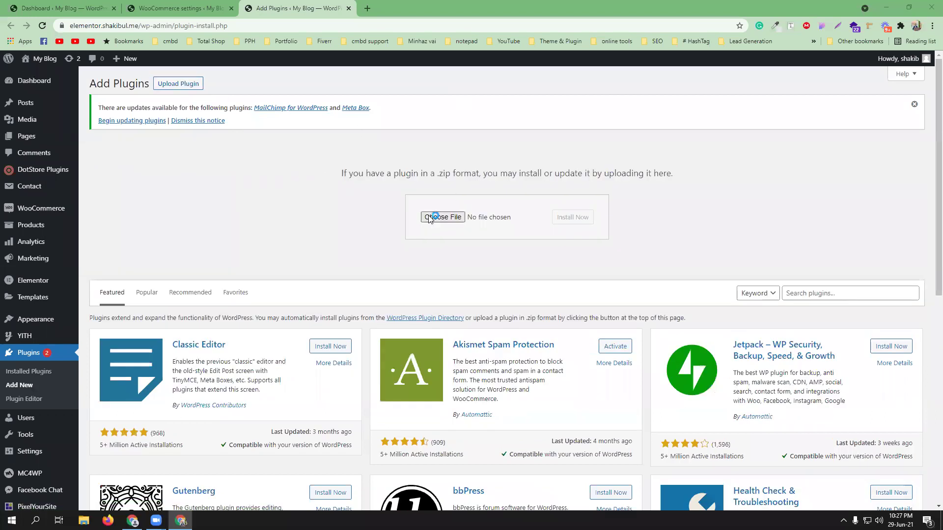
{"action": "left_click", "coordinate": [435, 217]}
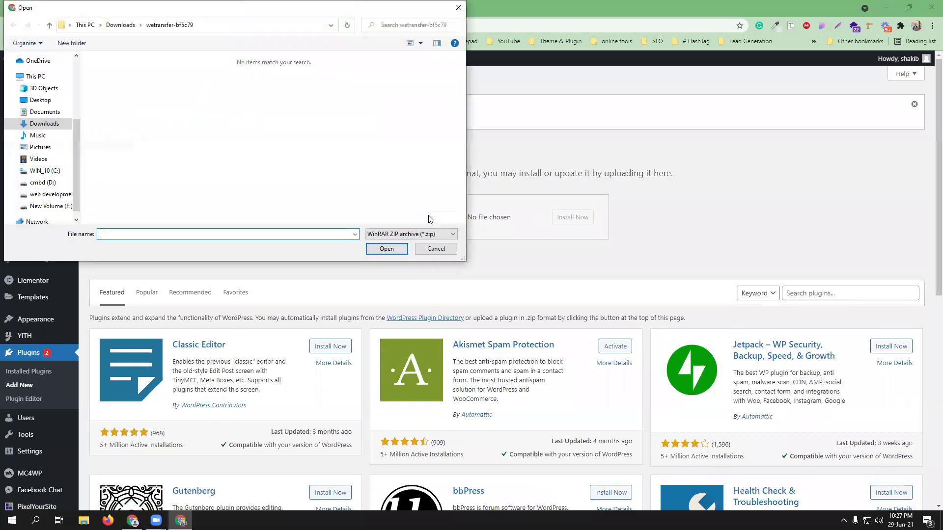
{"action": "left_click", "coordinate": [35, 124]}
{"action": "left_click_drag", "start_coordinate": [460, 91], "coordinate": [456, 212]}
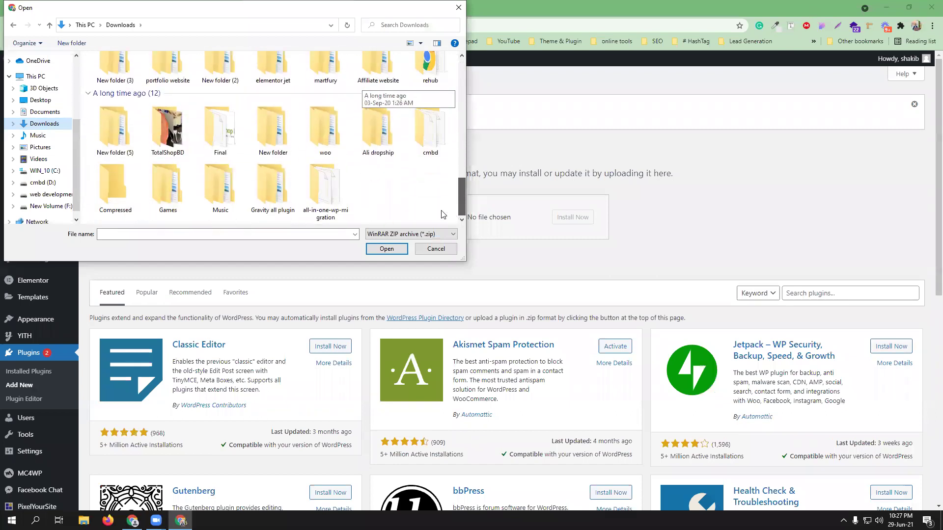
{"action": "double_click", "coordinate": [338, 139]}
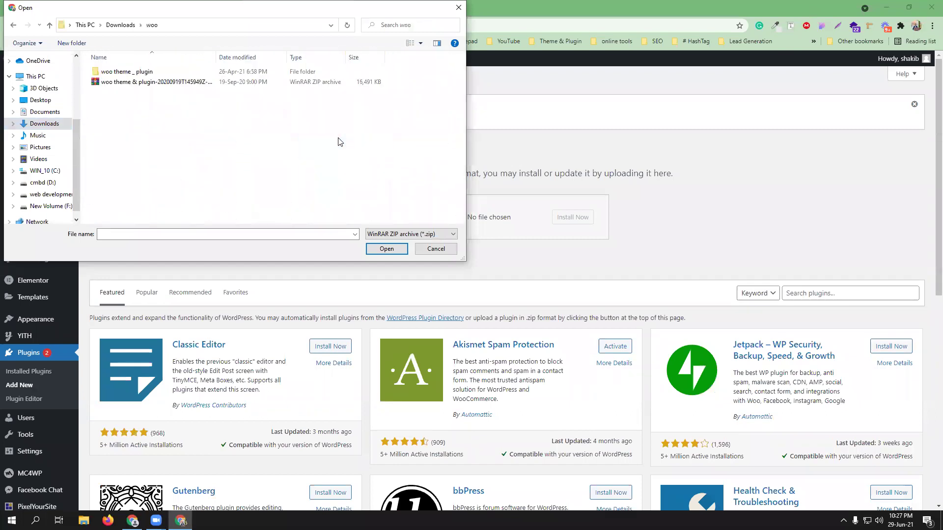
{"action": "double_click", "coordinate": [180, 73]}
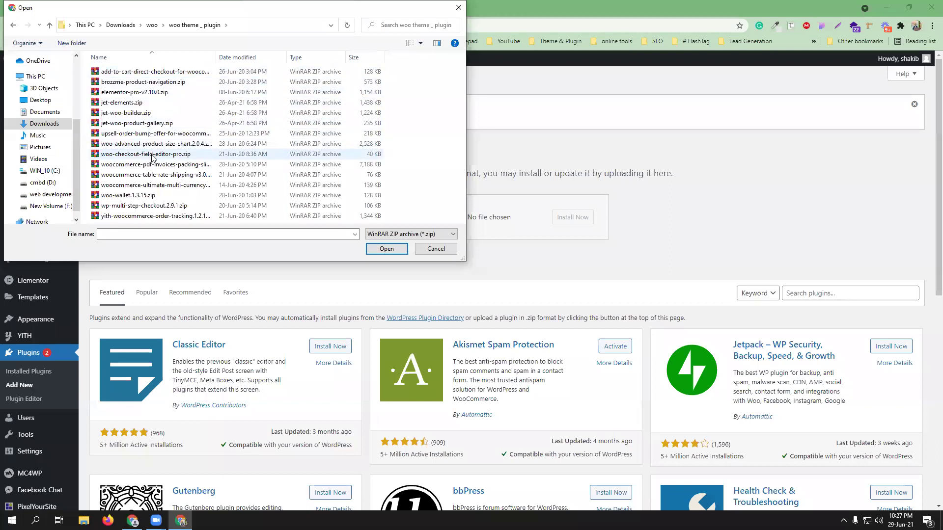
{"action": "left_click", "coordinate": [167, 175]}
{"action": "left_click", "coordinate": [386, 248]}
{"action": "left_click", "coordinate": [565, 221]}
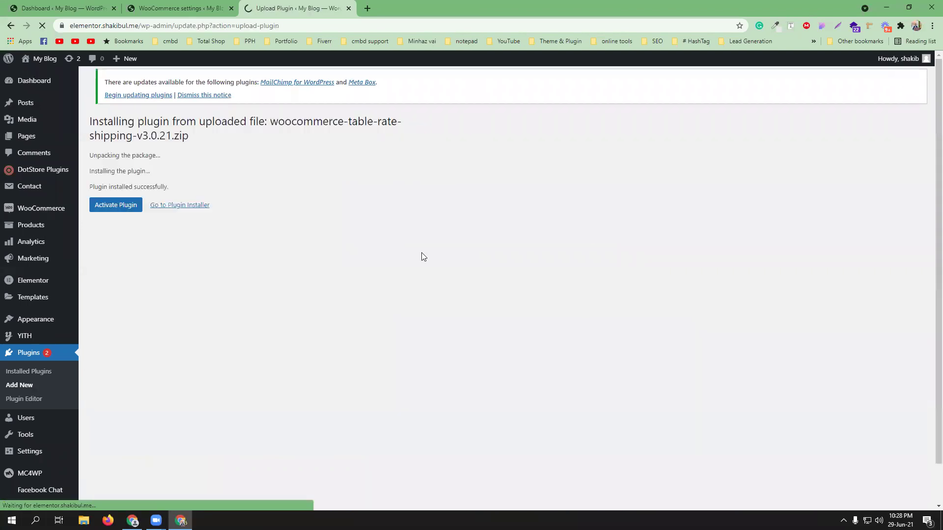
{"action": "left_click", "coordinate": [114, 206]}
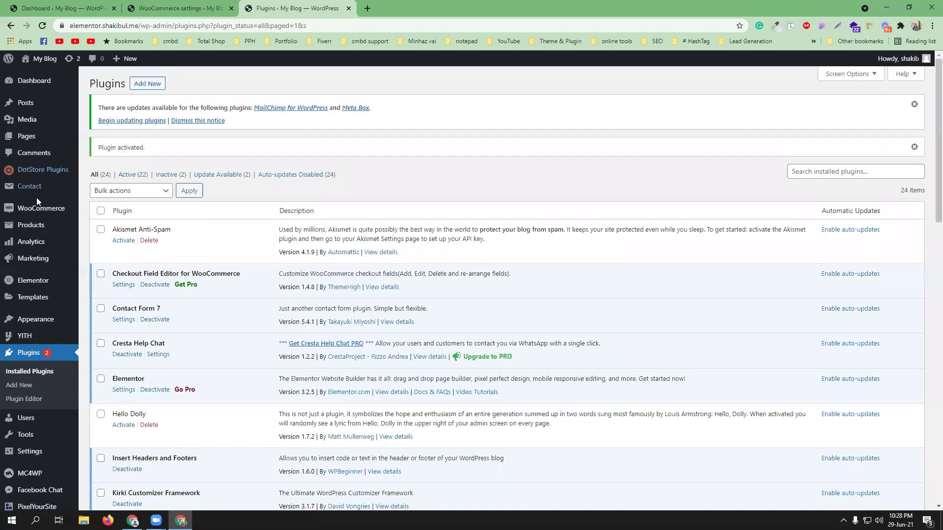
Step: Open WooCommerce Settings > Shipping and scroll to the Inside and Outside Dhaka zones
{"action": "mouse_move", "coordinate": [44, 208]}
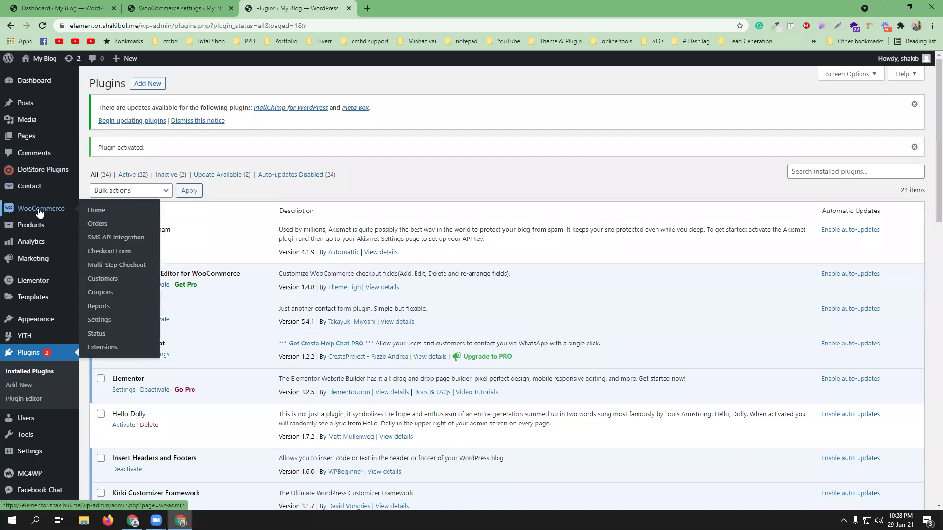
{"action": "left_click", "coordinate": [99, 320]}
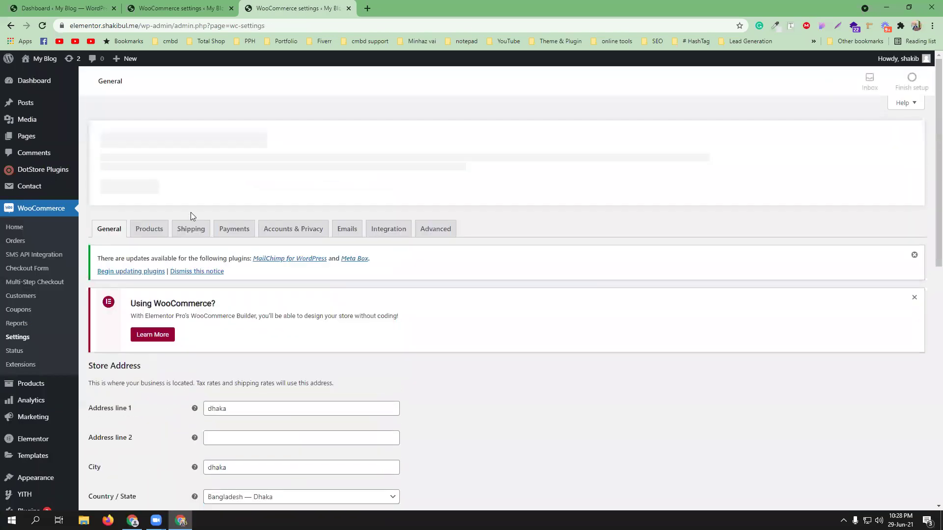
{"action": "left_click", "coordinate": [191, 229]}
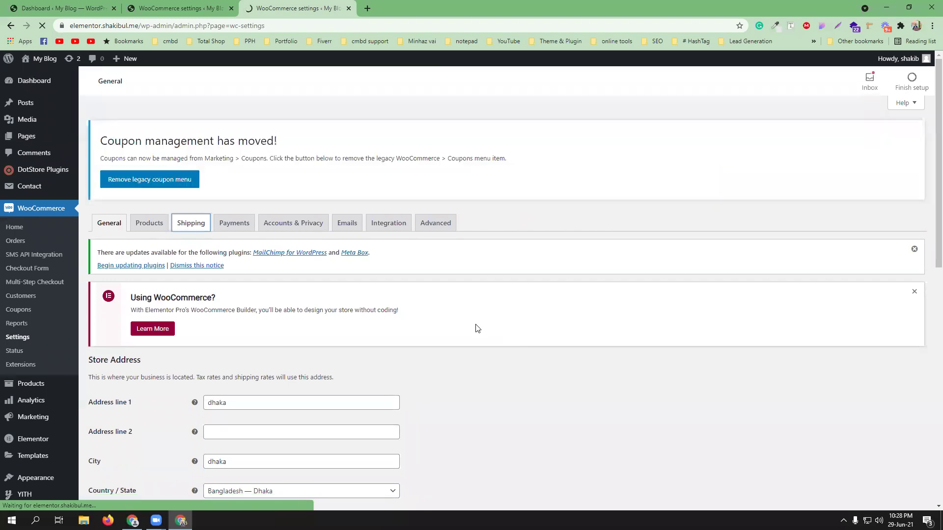
{"action": "scroll", "coordinate": [477, 327], "scroll_direction": "down", "scroll_amount": 3}
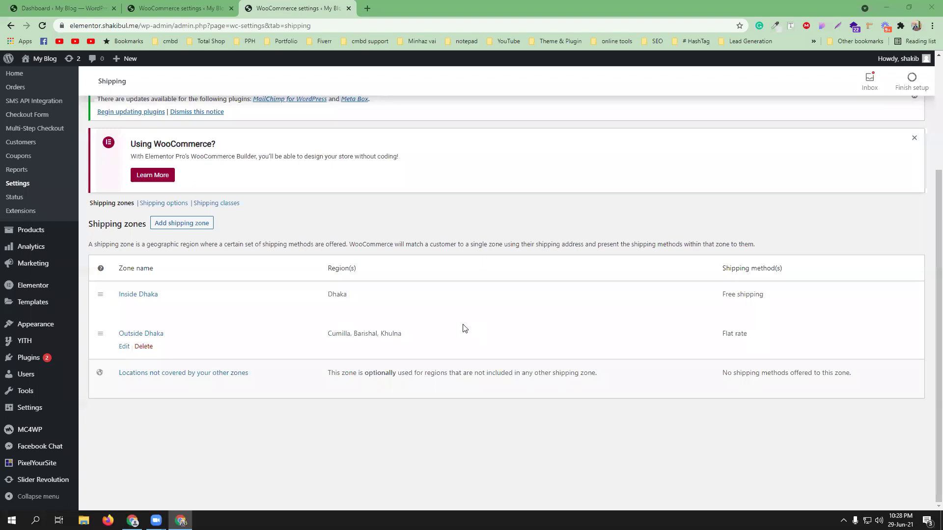
Step: In the Outside Dhaka zone, delete the Flat rate method and add Table rates instead
{"action": "left_click", "coordinate": [124, 349]}
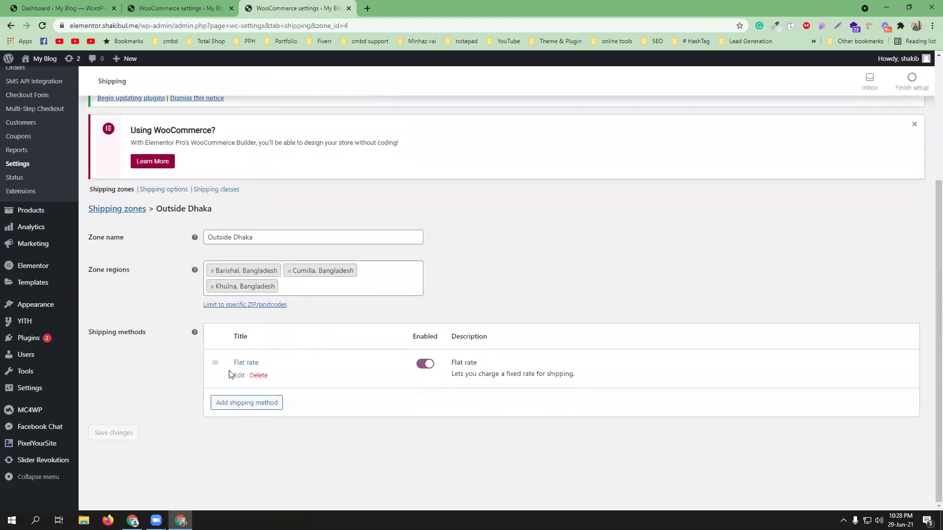
{"action": "left_click", "coordinate": [259, 376]}
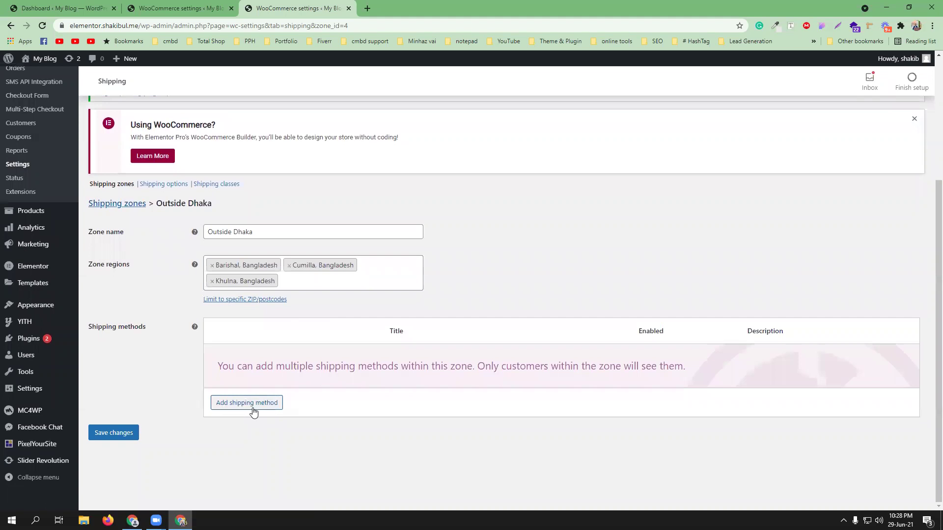
{"action": "left_click", "coordinate": [252, 406]}
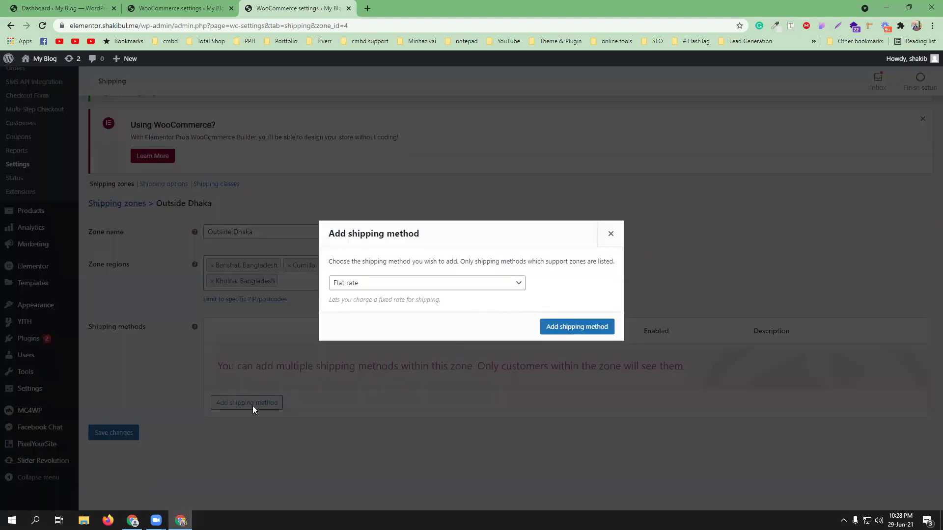
{"action": "left_click", "coordinate": [366, 287]}
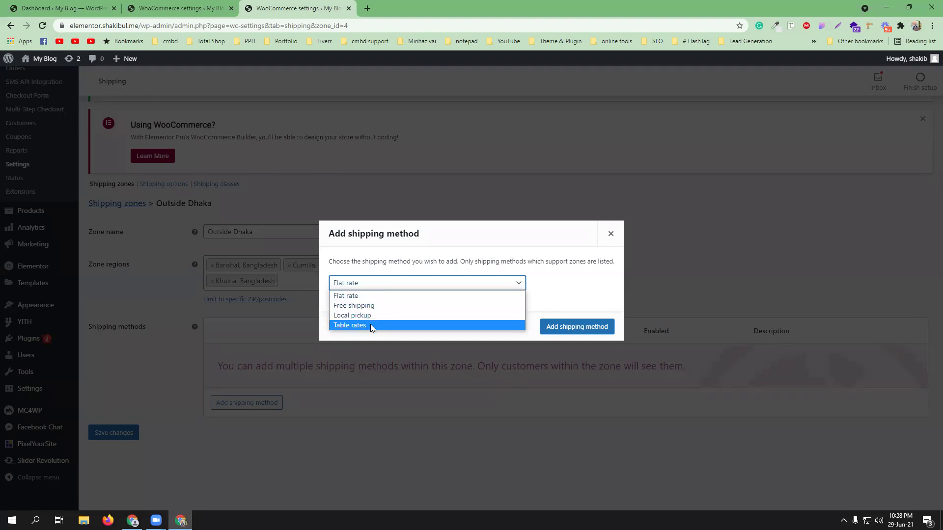
{"action": "left_click", "coordinate": [370, 325]}
{"action": "left_click", "coordinate": [567, 327]}
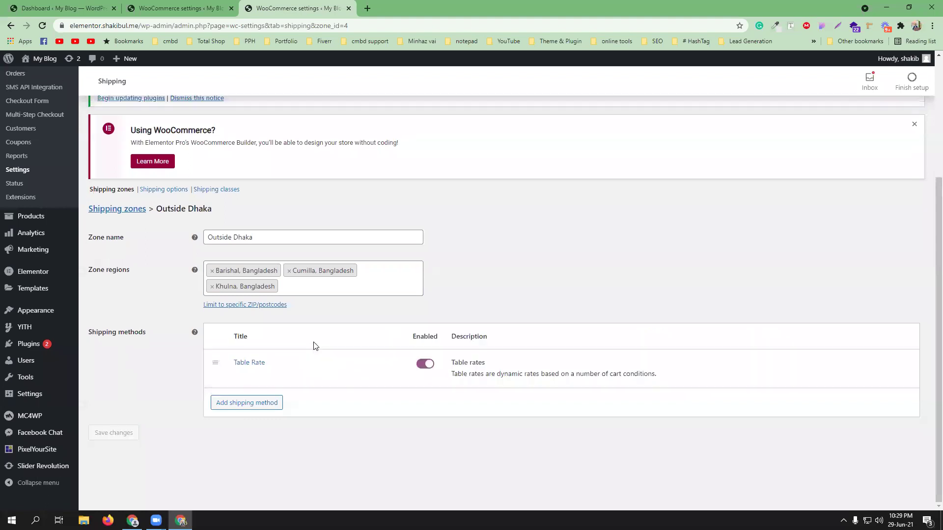
Step: Set the Table Rate method's Tax Status to None, with costs exclusive of tax
{"action": "left_click", "coordinate": [238, 377]}
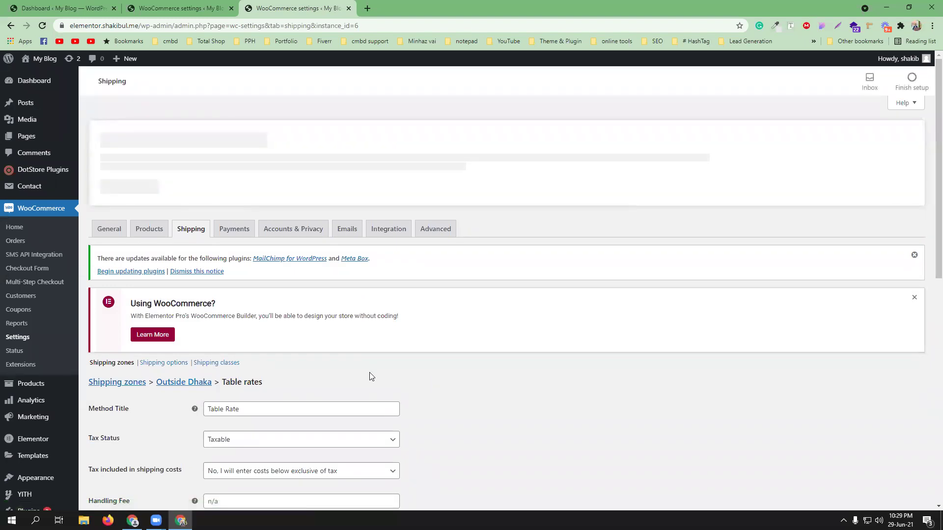
{"action": "scroll", "coordinate": [376, 369], "scroll_direction": "down", "scroll_amount": 3}
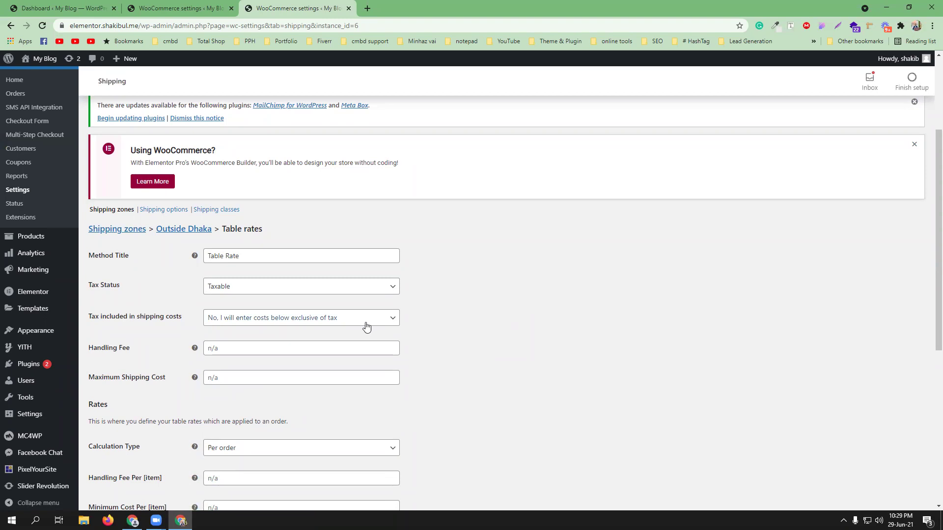
{"action": "left_click", "coordinate": [390, 289]}
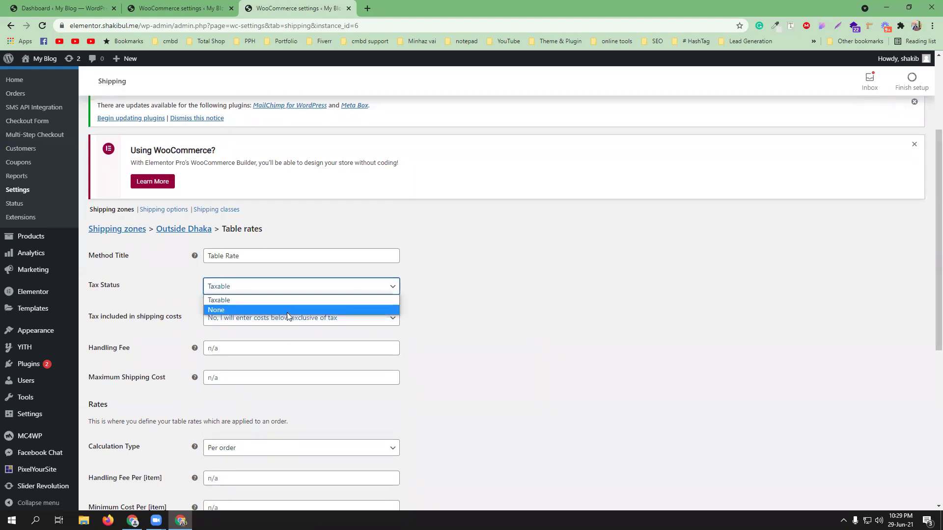
{"action": "left_click", "coordinate": [329, 310]}
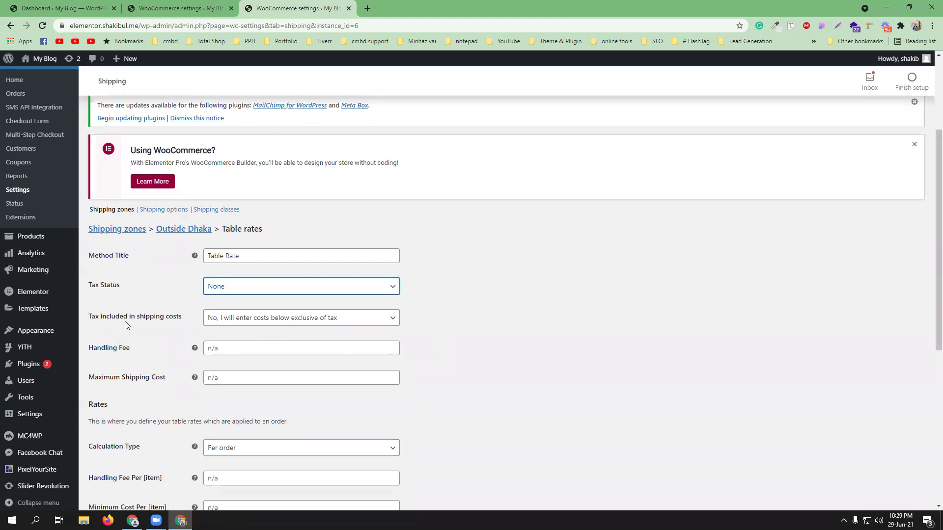
{"action": "left_click", "coordinate": [373, 326]}
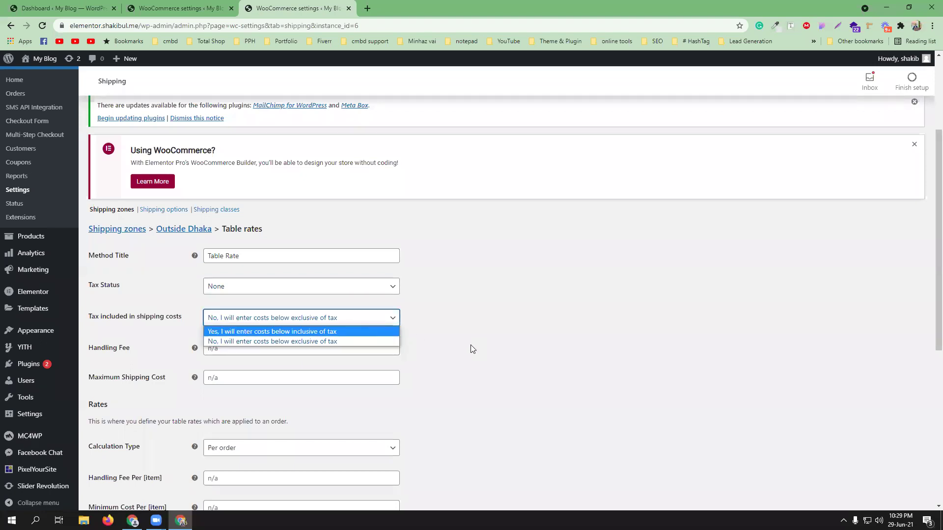
{"action": "left_click", "coordinate": [456, 346]}
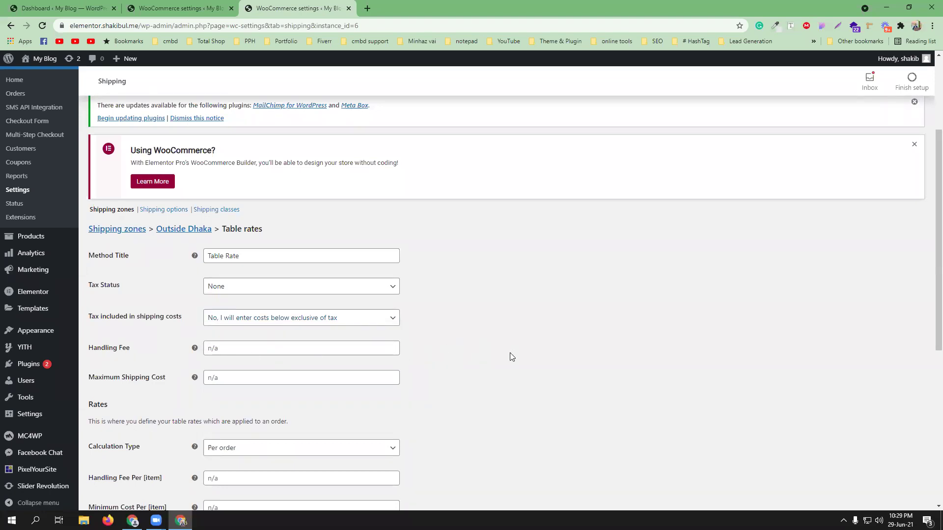
{"action": "scroll", "coordinate": [510, 352], "scroll_direction": "down", "scroll_amount": 1}
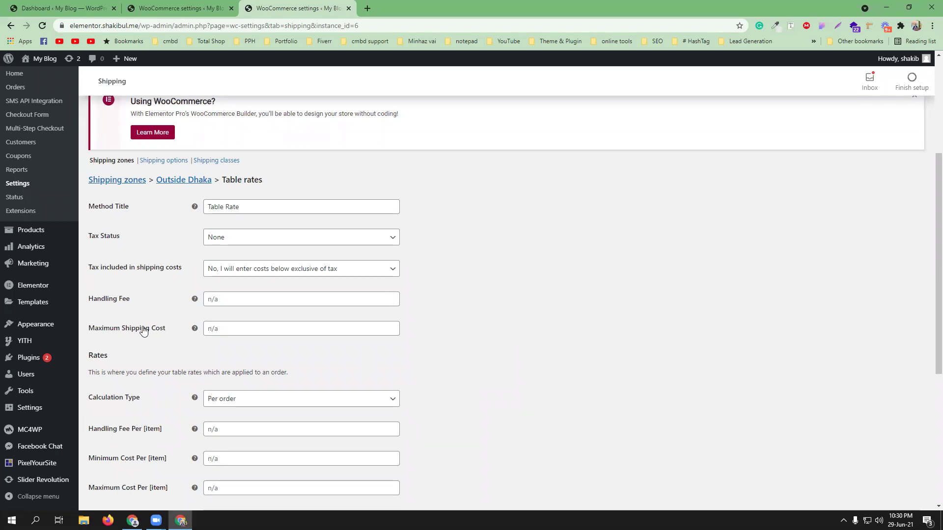
{"action": "scroll", "coordinate": [520, 363], "scroll_direction": "down", "scroll_amount": 2}
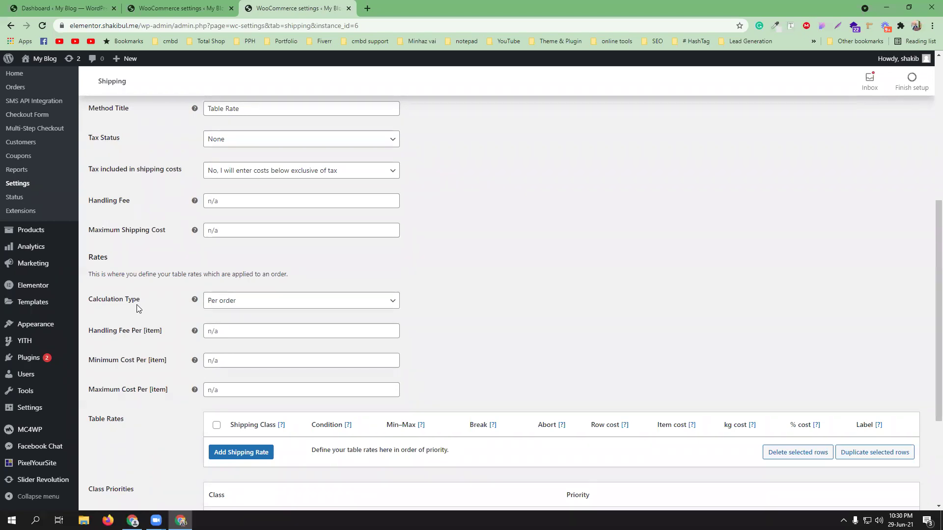
{"action": "left_click", "coordinate": [271, 303]}
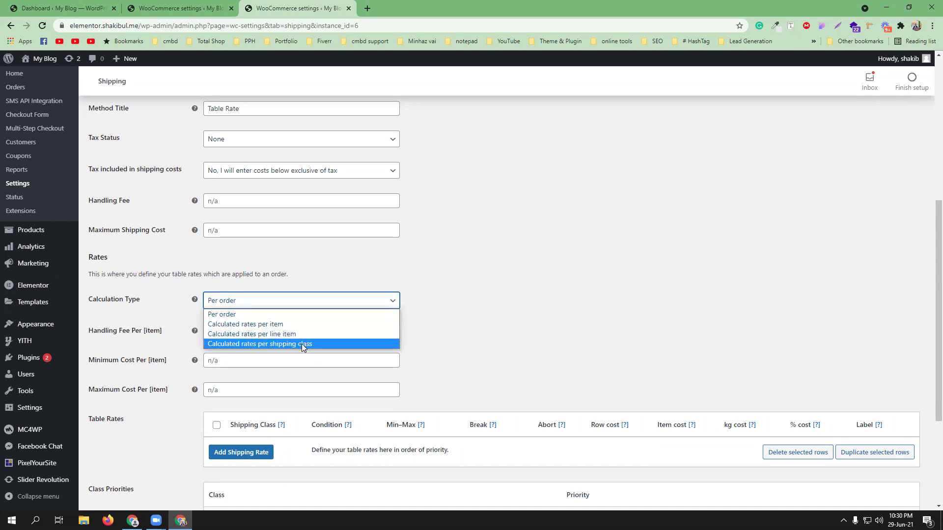
{"action": "left_click", "coordinate": [466, 326]}
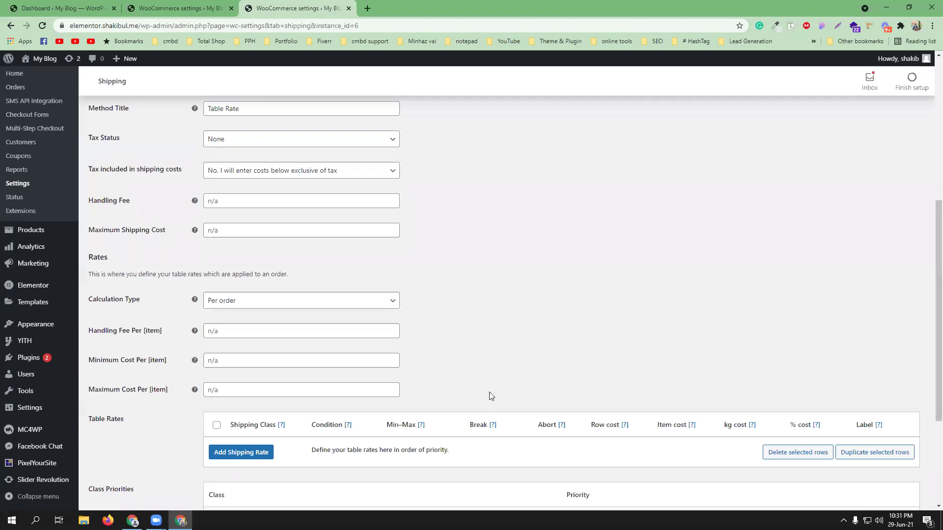
{"action": "scroll", "coordinate": [532, 324], "scroll_direction": "down", "scroll_amount": 3}
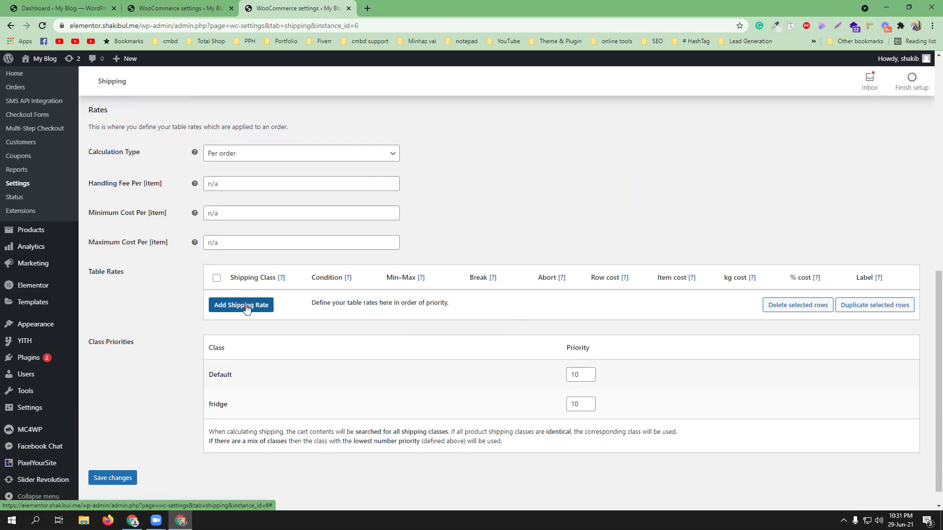
Step: Add a new table rate row and set its shipping class to Any class
{"action": "left_click", "coordinate": [246, 307]}
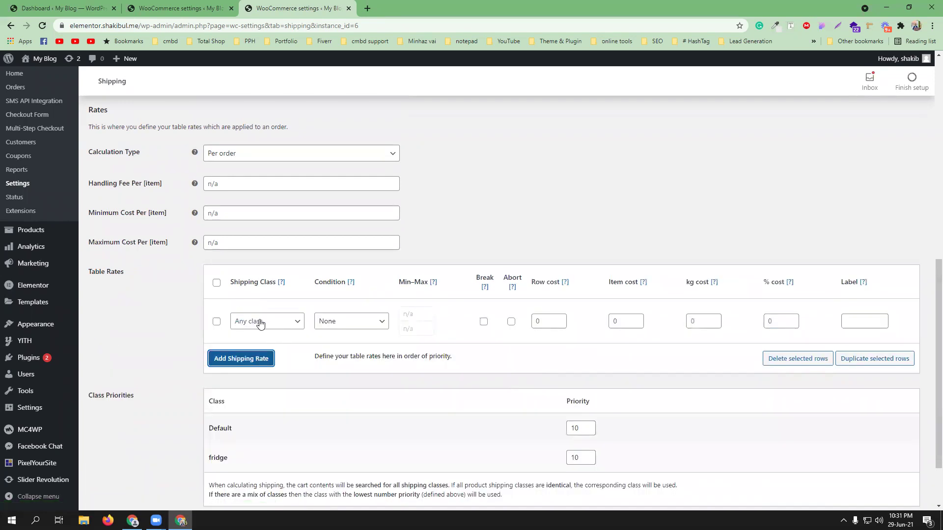
{"action": "left_click", "coordinate": [265, 323]}
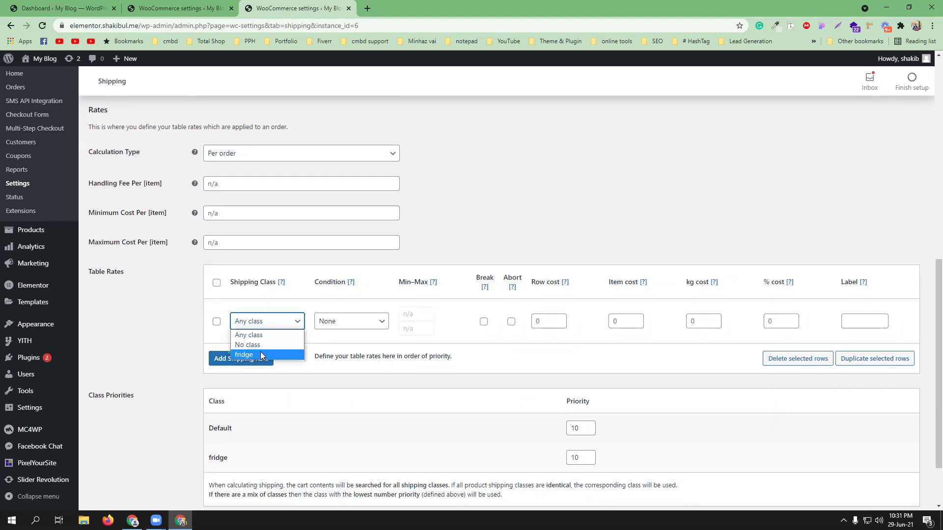
{"action": "left_click", "coordinate": [319, 390]}
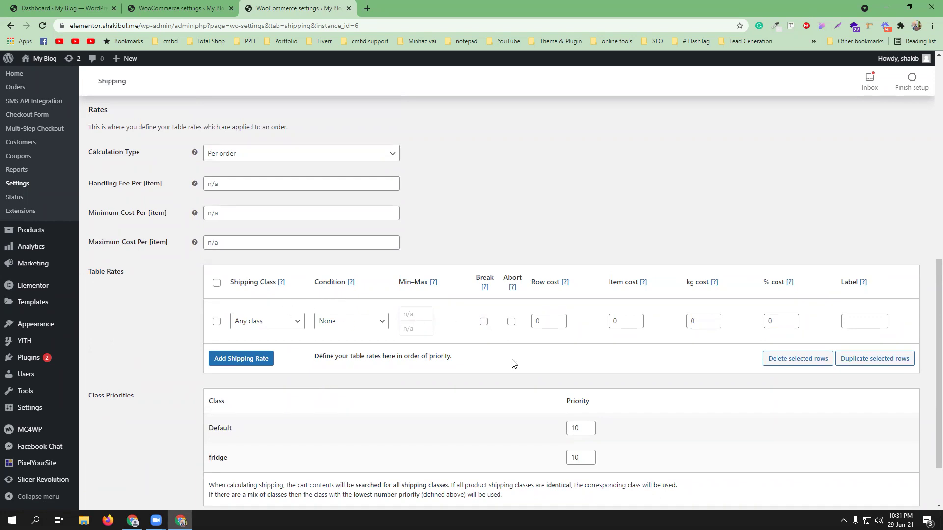
{"action": "left_click", "coordinate": [275, 327]}
{"action": "left_click", "coordinate": [263, 353]}
{"action": "scroll", "coordinate": [339, 396], "scroll_direction": "down", "scroll_amount": 2}
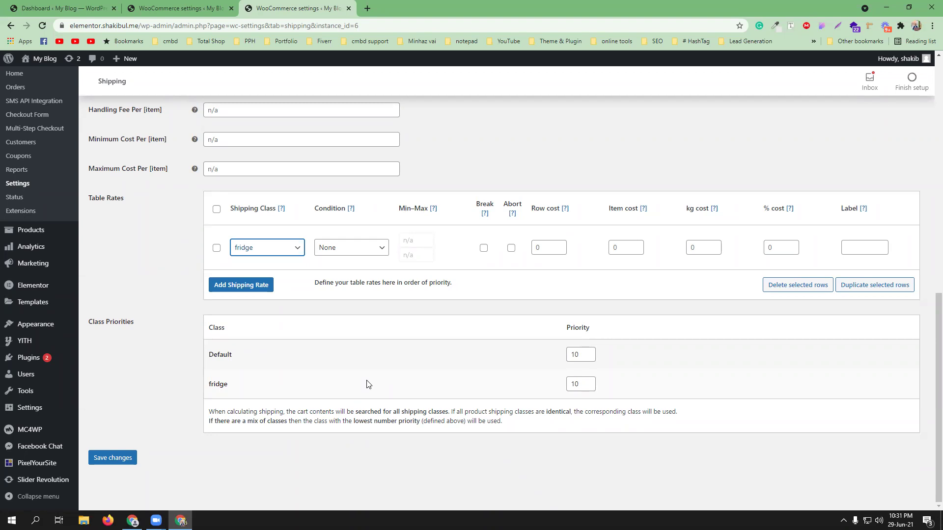
{"action": "scroll", "coordinate": [351, 337], "scroll_direction": "up", "scroll_amount": 1}
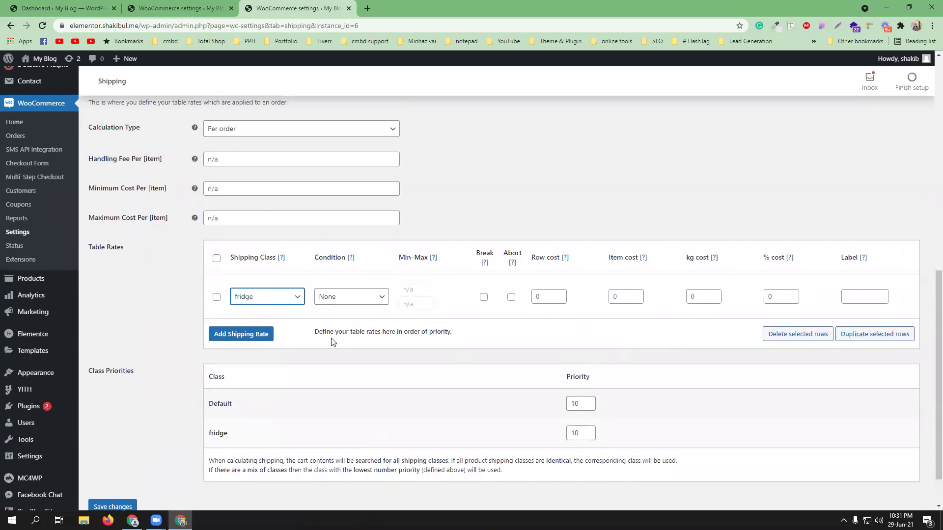
{"action": "left_click", "coordinate": [249, 297]}
{"action": "left_click", "coordinate": [261, 327]}
{"action": "left_click", "coordinate": [278, 302]}
{"action": "left_click", "coordinate": [273, 308]}
Step: Base the row's condition on Price, from minimum 0 to maximum 10000
{"action": "left_click", "coordinate": [369, 301]}
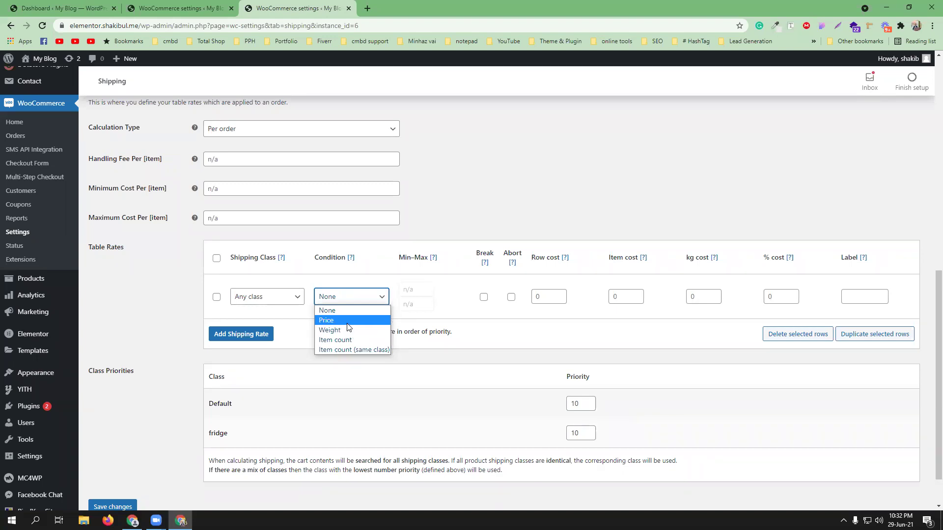
{"action": "left_click", "coordinate": [348, 321]}
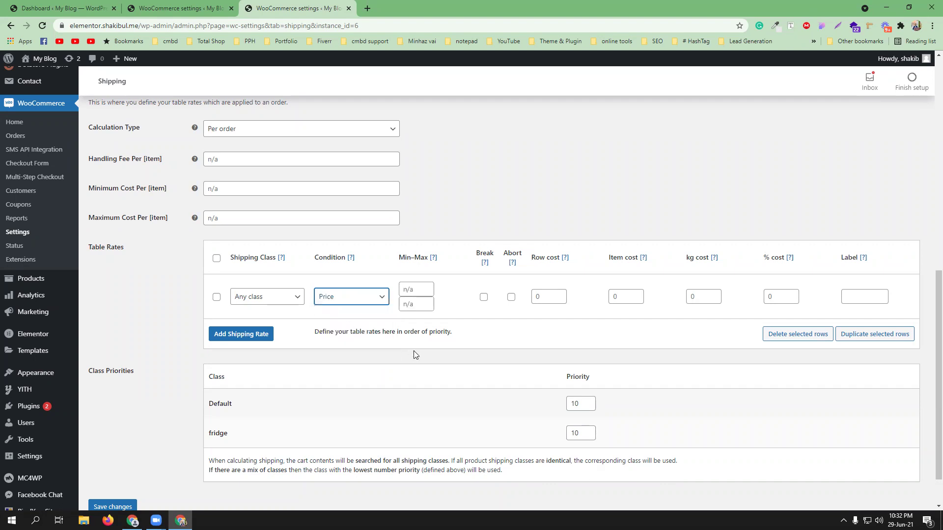
{"action": "left_click", "coordinate": [411, 289]}
{"action": "type", "text": "0"}
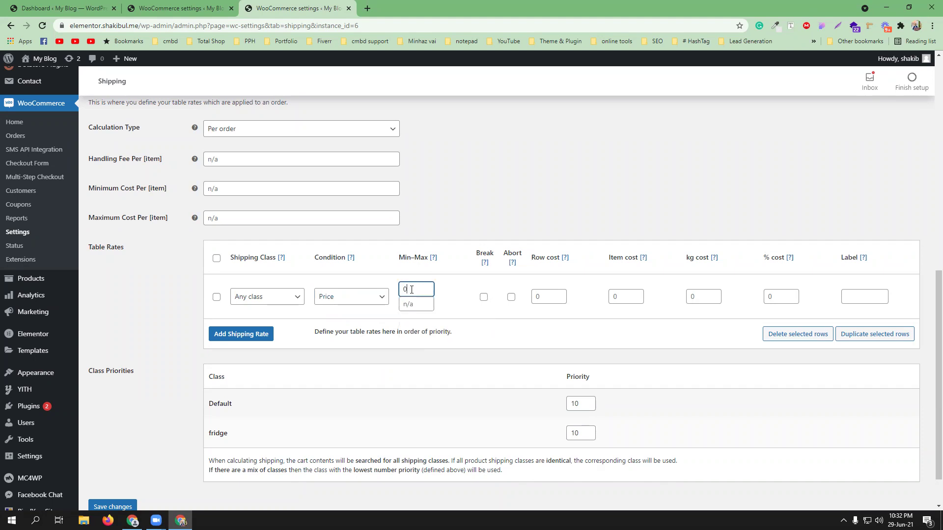
{"action": "left_click", "coordinate": [414, 304]}
{"action": "type", "text": "1"}
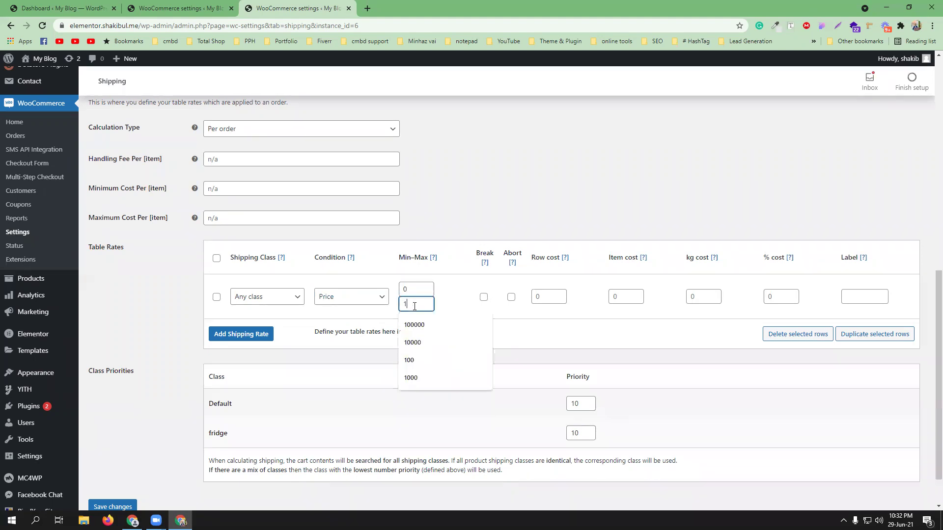
{"action": "type", "text": "000"}
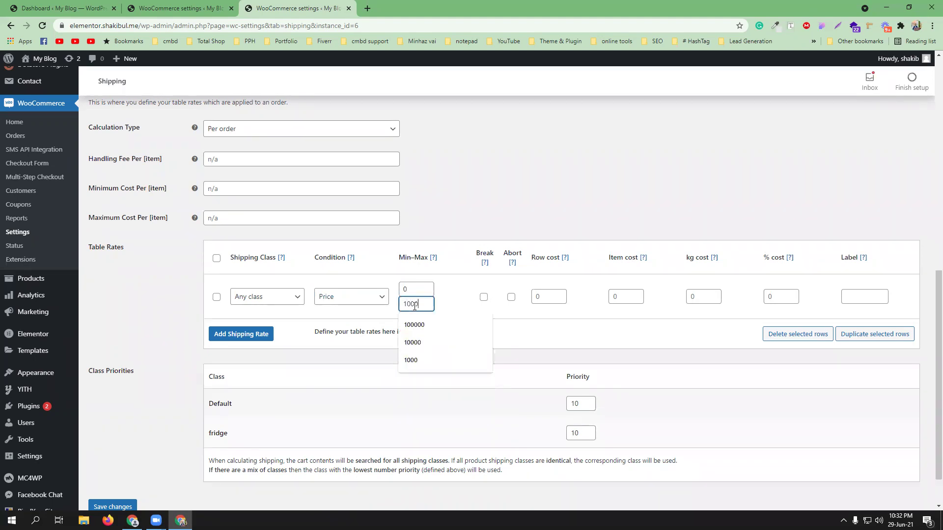
{"action": "type", "text": "0"}
{"action": "left_click", "coordinate": [352, 357]}
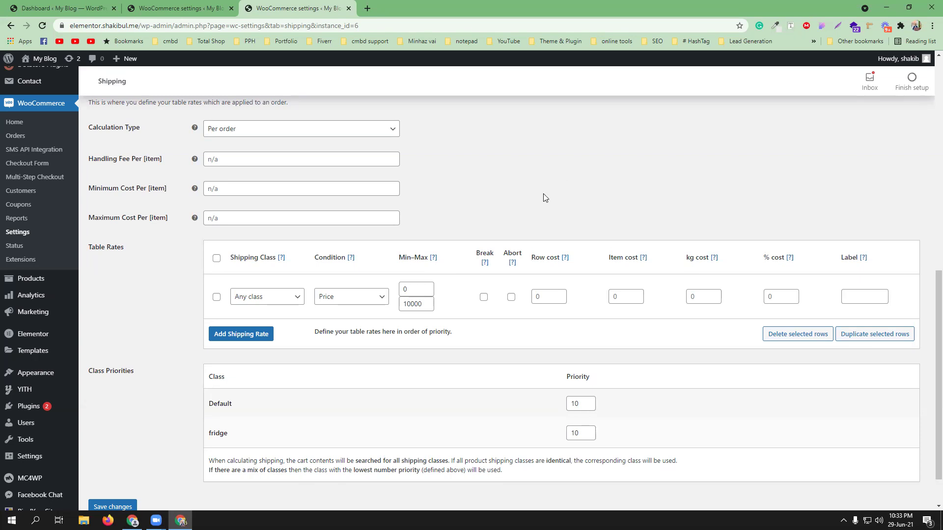
Step: Give the row an item cost of 100 and save the table rate settings
{"action": "scroll", "coordinate": [526, 230], "scroll_direction": "up", "scroll_amount": 2}
{"action": "scroll", "coordinate": [285, 239], "scroll_direction": "down", "scroll_amount": 2}
{"action": "left_click", "coordinate": [615, 294]}
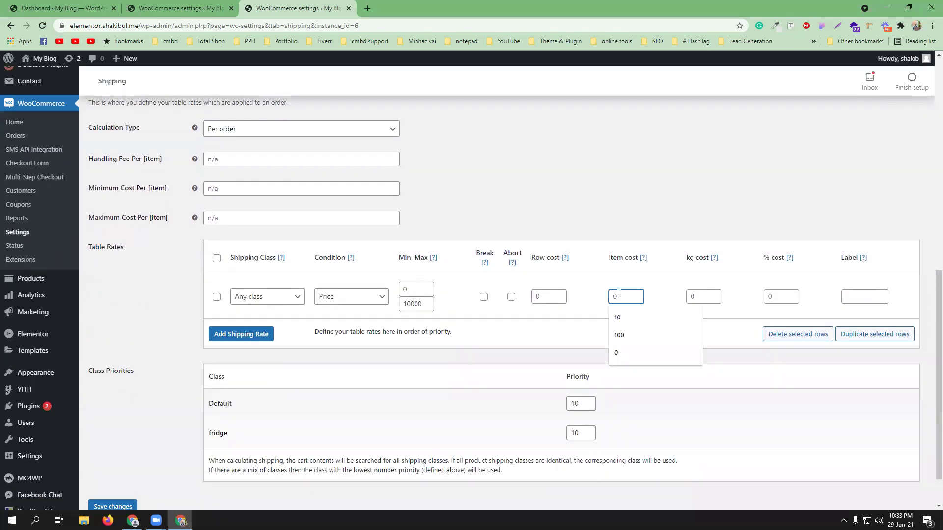
{"action": "type", "text": "100"}
{"action": "left_click", "coordinate": [563, 225]}
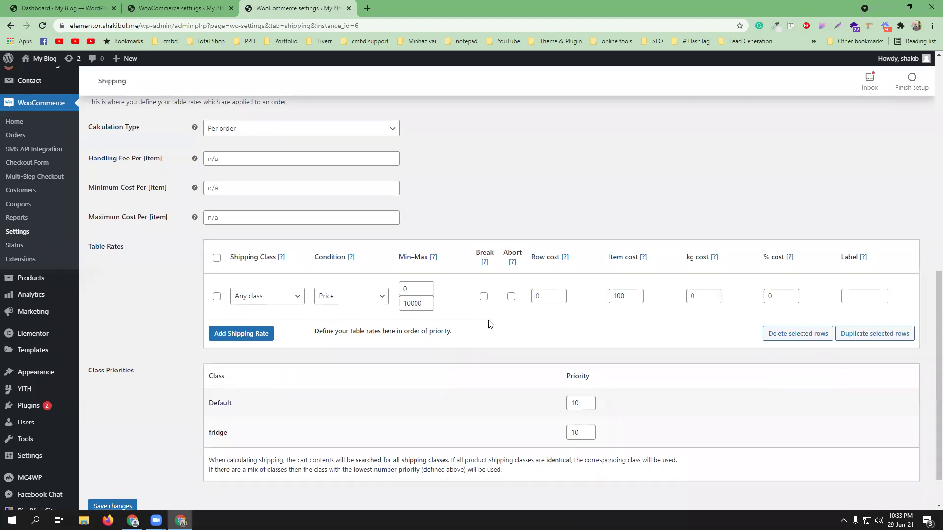
{"action": "scroll", "coordinate": [491, 324], "scroll_direction": "down", "scroll_amount": 1}
{"action": "left_click", "coordinate": [124, 462]}
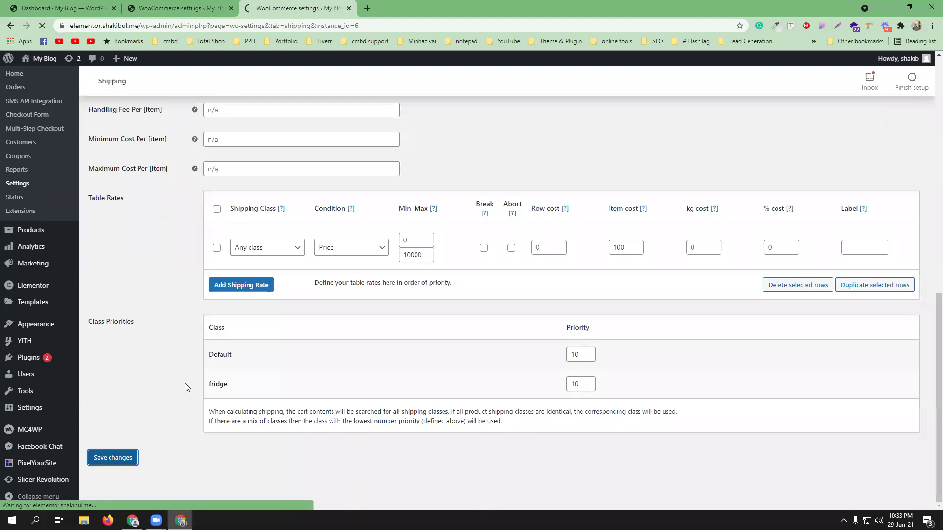
Step: Open the live store via Visit Site in a new tab and switch to it
{"action": "left_click", "coordinate": [177, 8]}
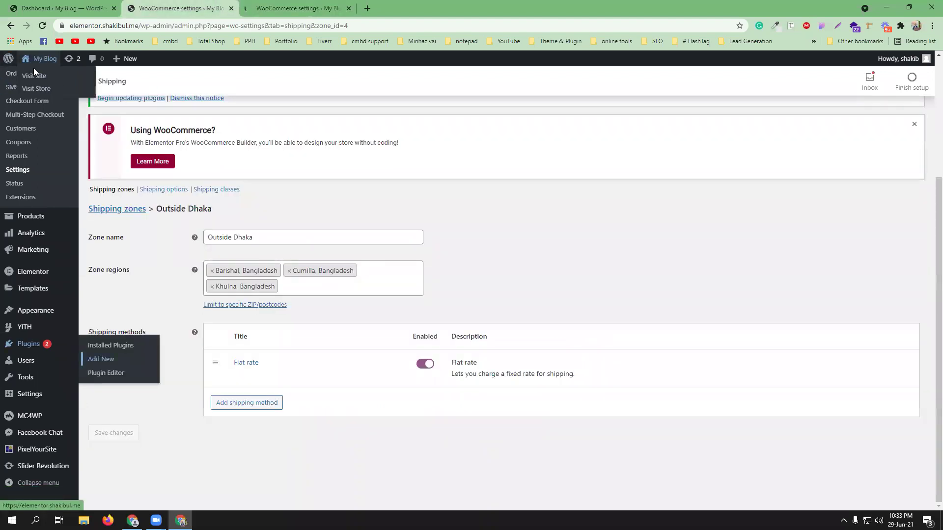
{"action": "middle_click", "coordinate": [34, 77]}
{"action": "left_click", "coordinate": [412, 8]}
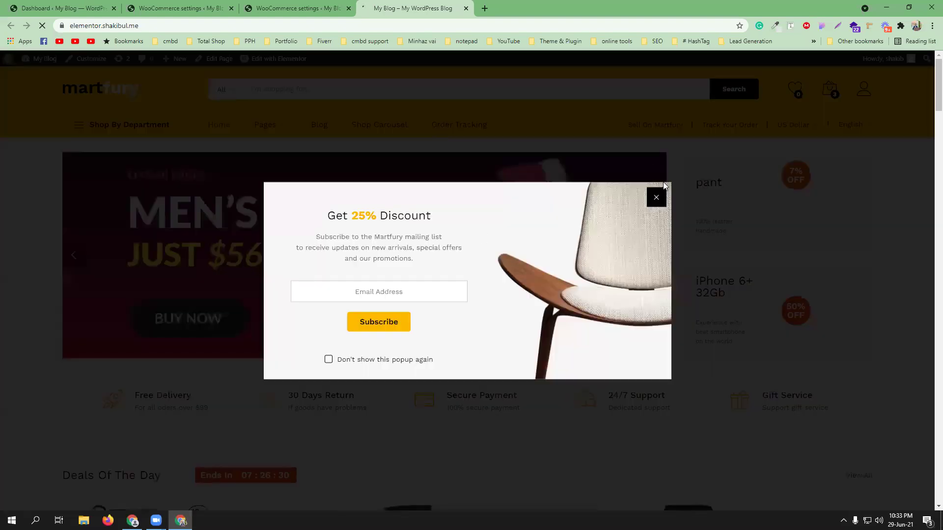
Step: Dismiss the discount popup and open the hiking pants and Under Armour workout pants in new tabs
{"action": "left_click", "coordinate": [656, 198]}
{"action": "scroll", "coordinate": [417, 248], "scroll_direction": "down", "scroll_amount": 4}
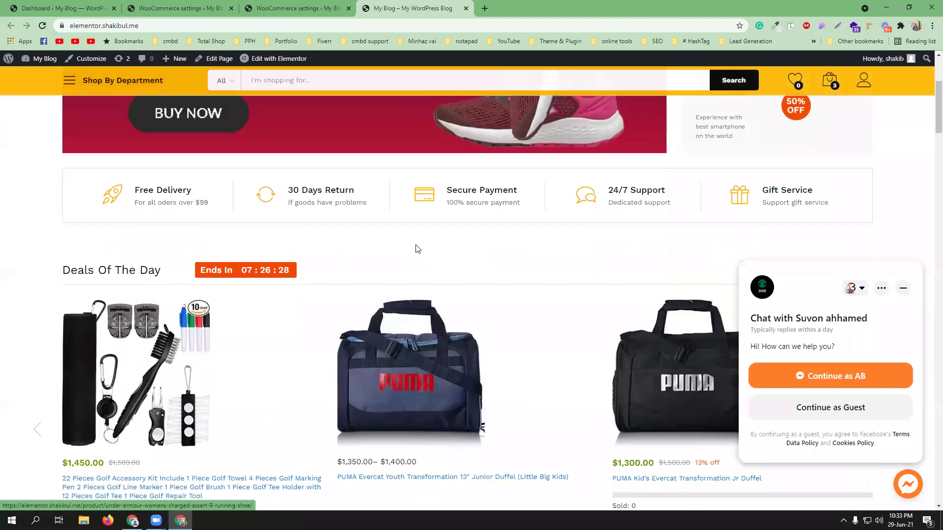
{"action": "scroll", "coordinate": [417, 249], "scroll_direction": "down", "scroll_amount": 15}
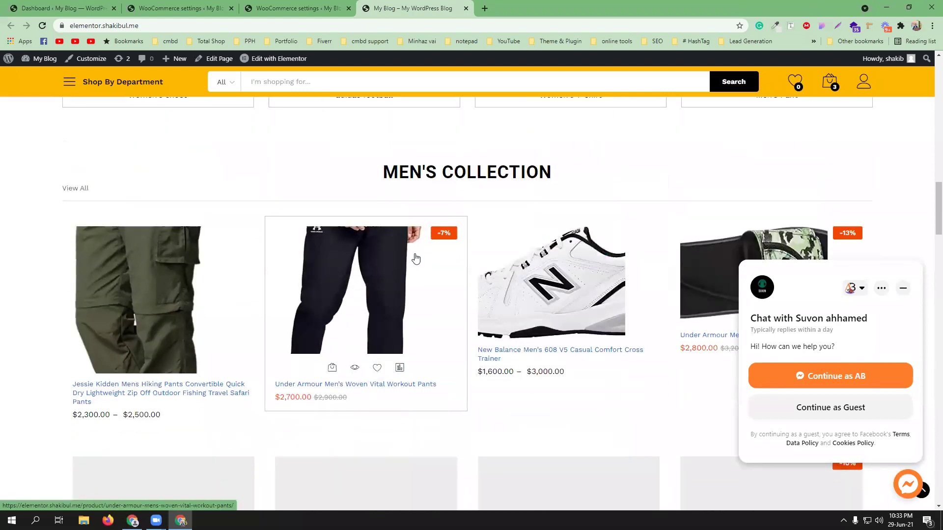
{"action": "scroll", "coordinate": [416, 258], "scroll_direction": "down", "scroll_amount": 20}
{"action": "scroll", "coordinate": [416, 257], "scroll_direction": "up", "scroll_amount": 18}
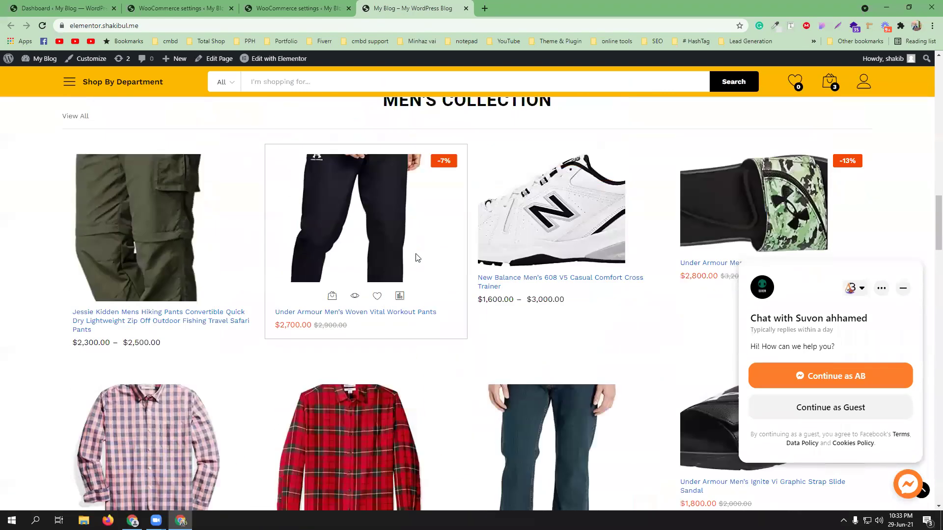
{"action": "scroll", "coordinate": [416, 257], "scroll_direction": "up", "scroll_amount": 8}
{"action": "scroll", "coordinate": [227, 293], "scroll_direction": "down", "scroll_amount": 9}
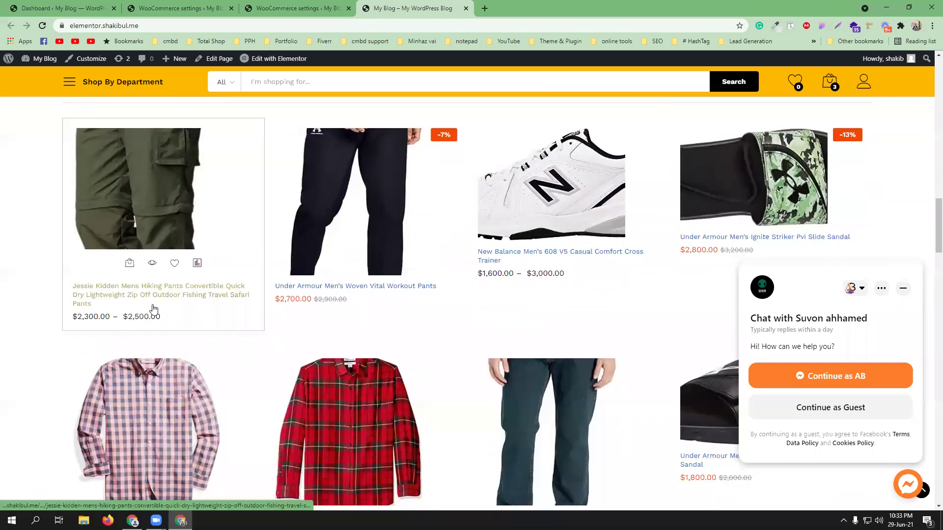
{"action": "middle_click", "coordinate": [153, 298]}
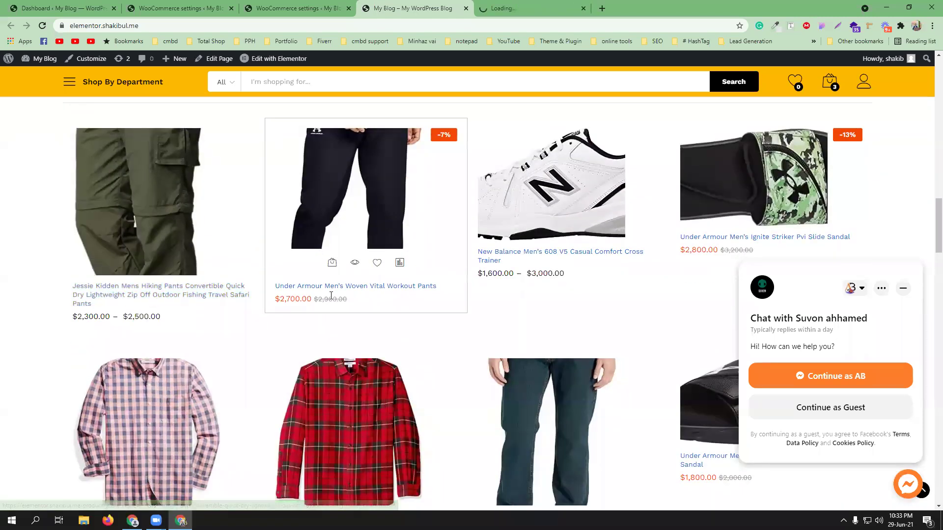
{"action": "middle_click", "coordinate": [387, 286]}
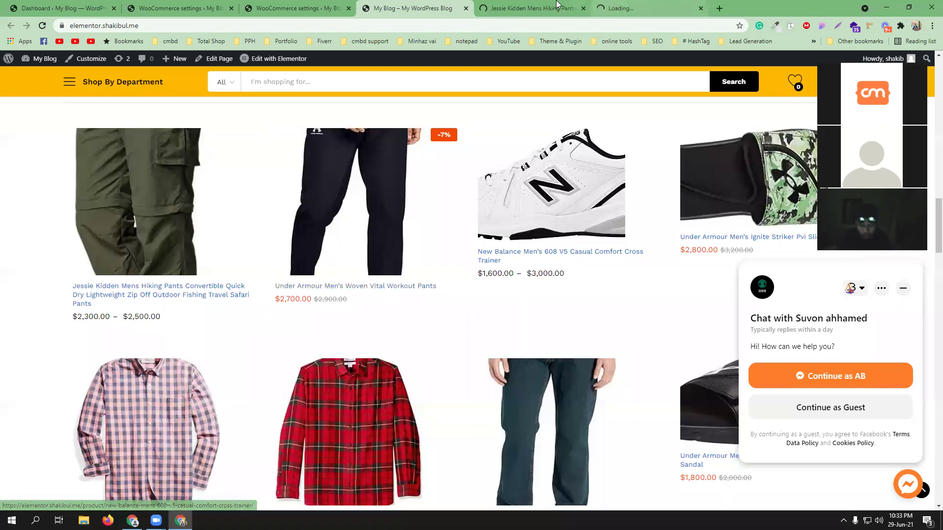
Step: Add two Black size 29 hiking pants to the cart
{"action": "left_click", "coordinate": [528, 8]}
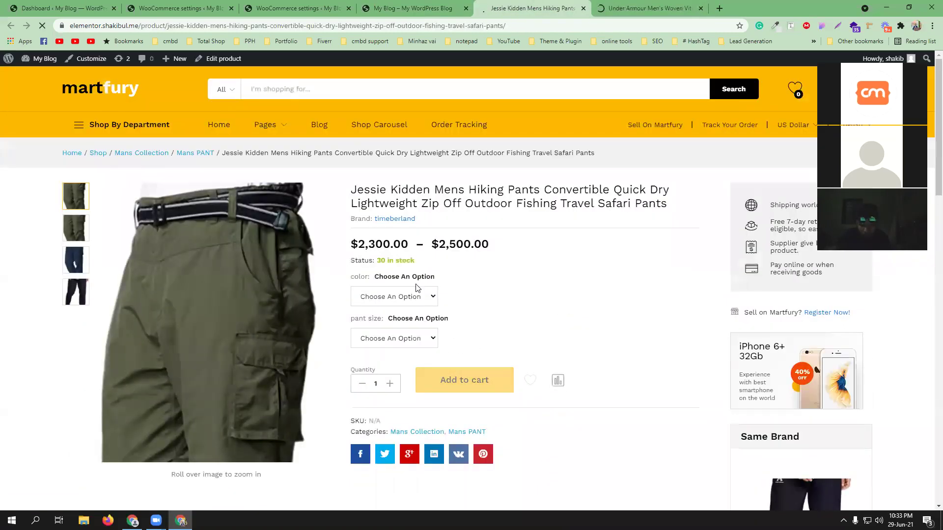
{"action": "left_click", "coordinate": [414, 300]}
{"action": "left_click", "coordinate": [395, 319]}
{"action": "left_click", "coordinate": [394, 338]}
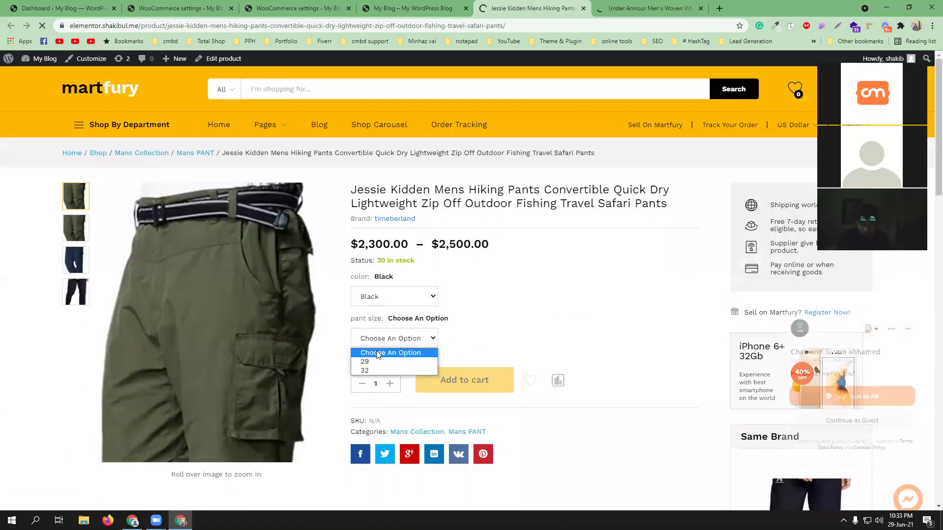
{"action": "left_click", "coordinate": [374, 362]}
{"action": "scroll", "coordinate": [568, 326], "scroll_direction": "down", "scroll_amount": 2}
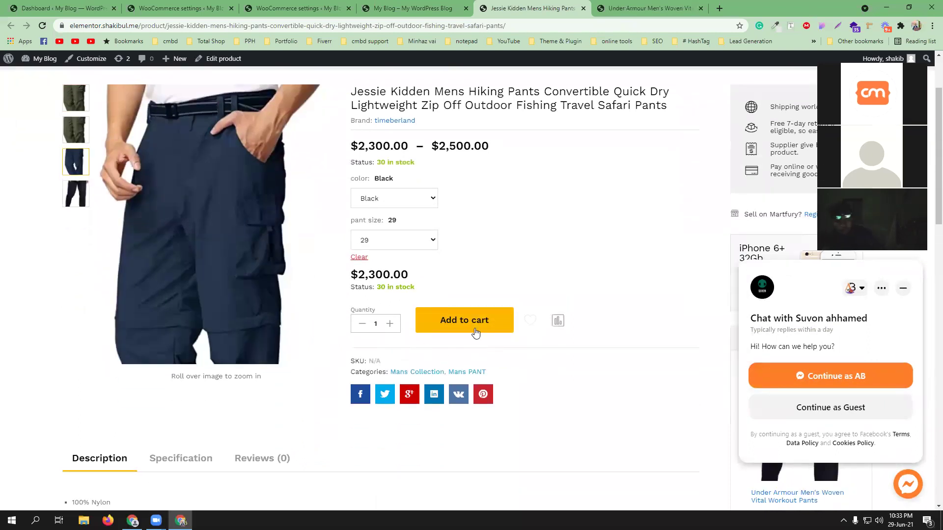
{"action": "left_click", "coordinate": [389, 323]}
{"action": "left_click", "coordinate": [458, 325]}
Step: On the Under Armour workout pants page, close the chat popup
{"action": "left_click", "coordinate": [632, 10]}
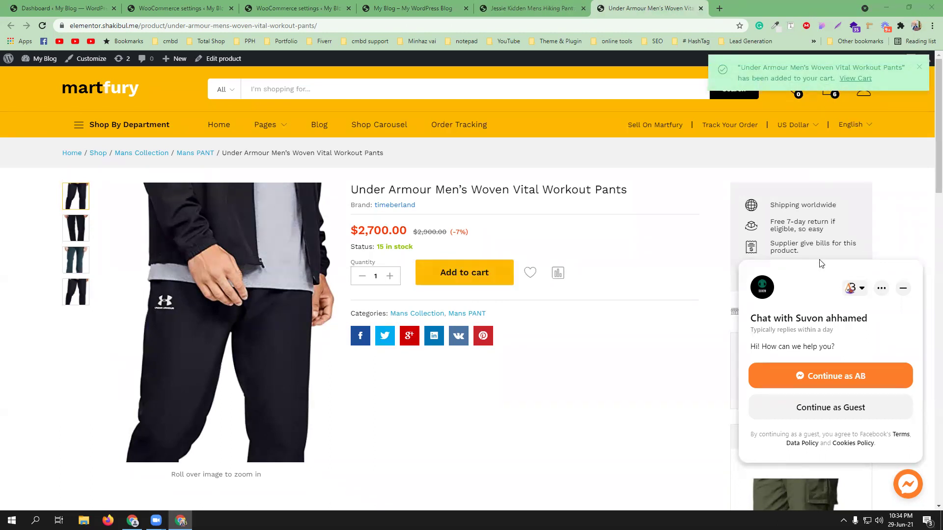
{"action": "mouse_move", "coordinate": [828, 91]}
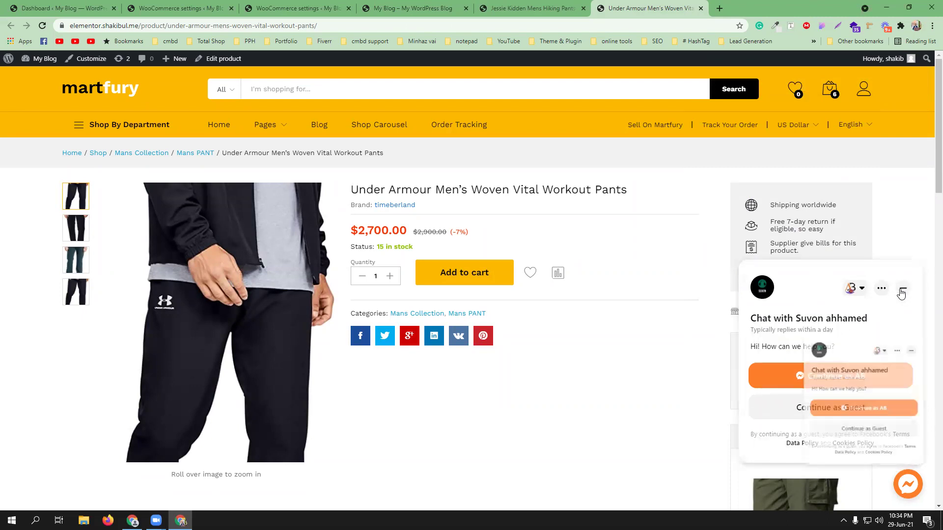
{"action": "left_click", "coordinate": [902, 285]}
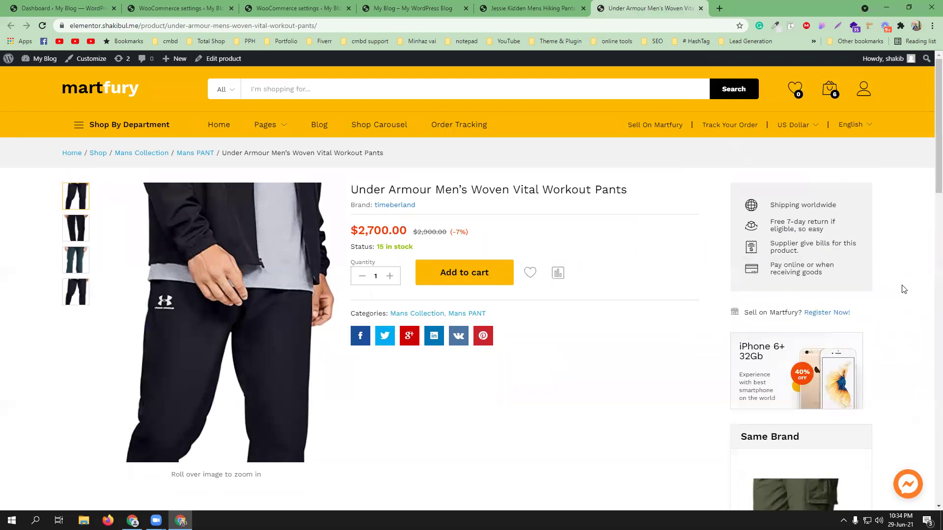
Step: Open the shopping cart page and review its items
{"action": "left_click", "coordinate": [834, 92]}
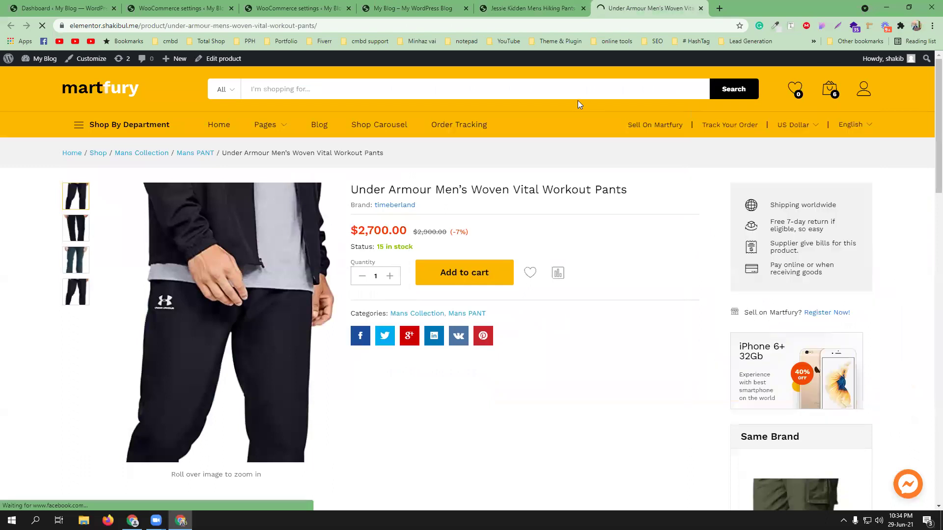
{"action": "scroll", "coordinate": [527, 315], "scroll_direction": "down", "scroll_amount": 5}
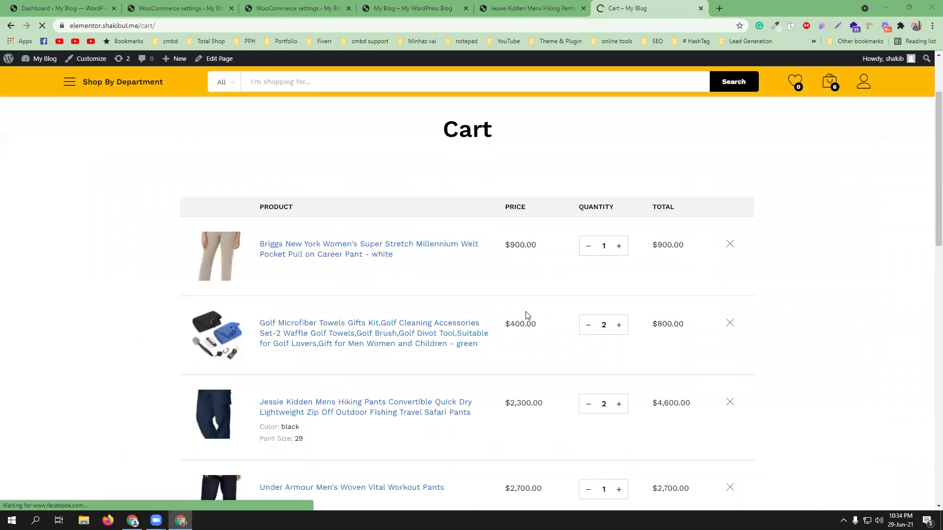
{"action": "left_click", "coordinate": [539, 5]}
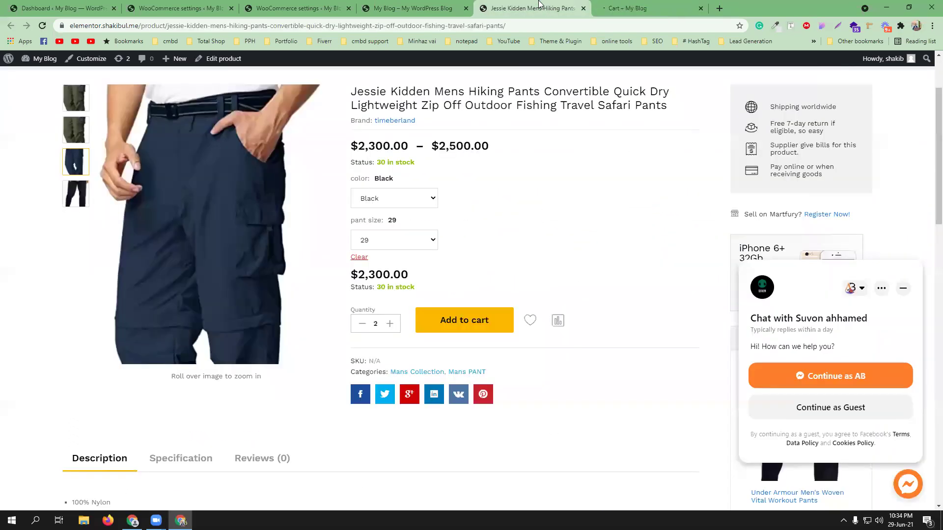
{"action": "left_click", "coordinate": [628, 8]}
{"action": "scroll", "coordinate": [417, 244], "scroll_direction": "up", "scroll_amount": 2}
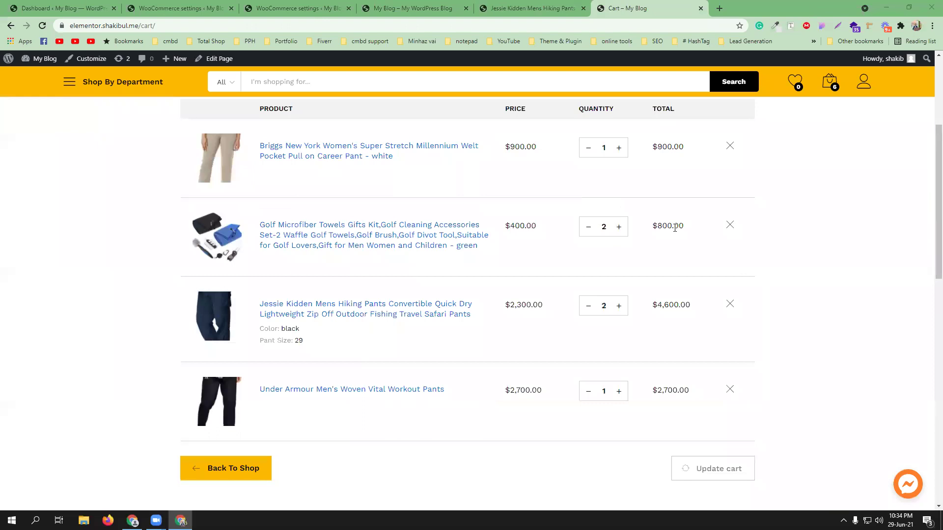
Step: Remove the golf towels kit and Under Armour pants, then proceed to checkout
{"action": "left_click", "coordinate": [729, 225]}
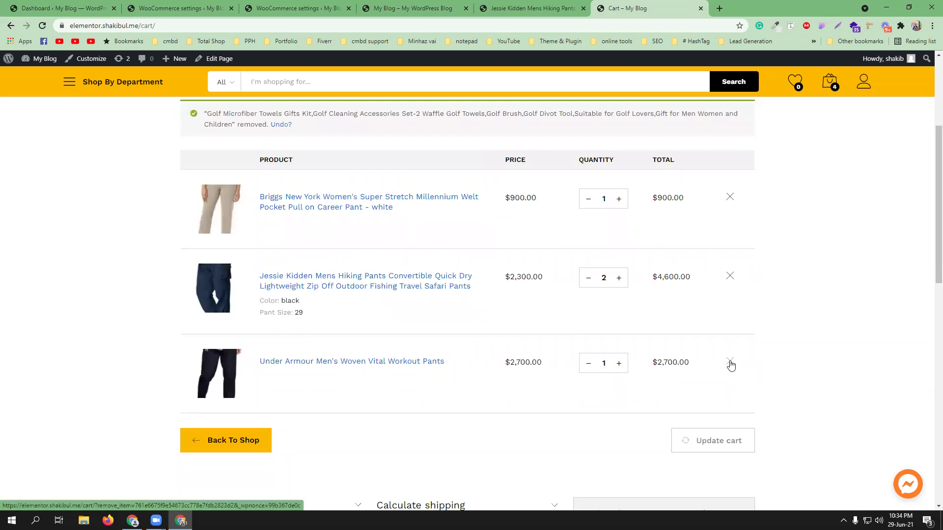
{"action": "left_click", "coordinate": [730, 363]}
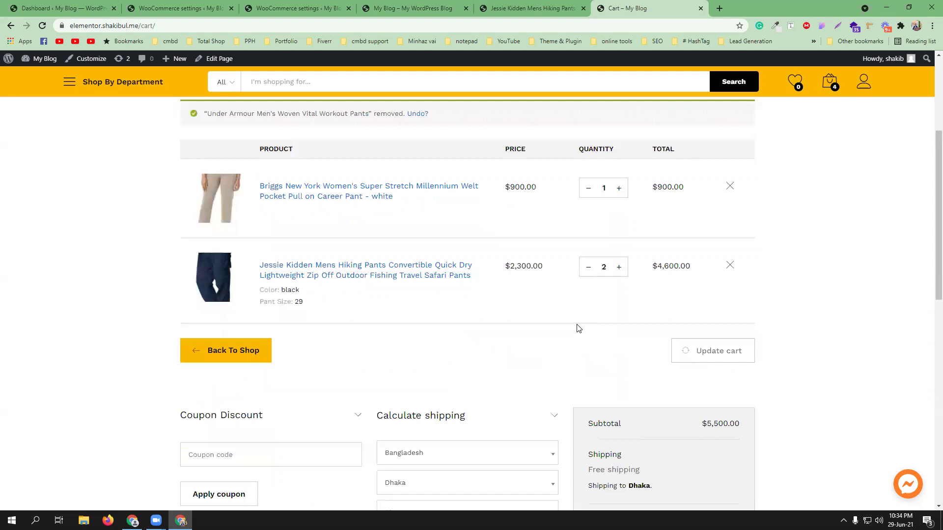
{"action": "scroll", "coordinate": [617, 380], "scroll_direction": "down", "scroll_amount": 2}
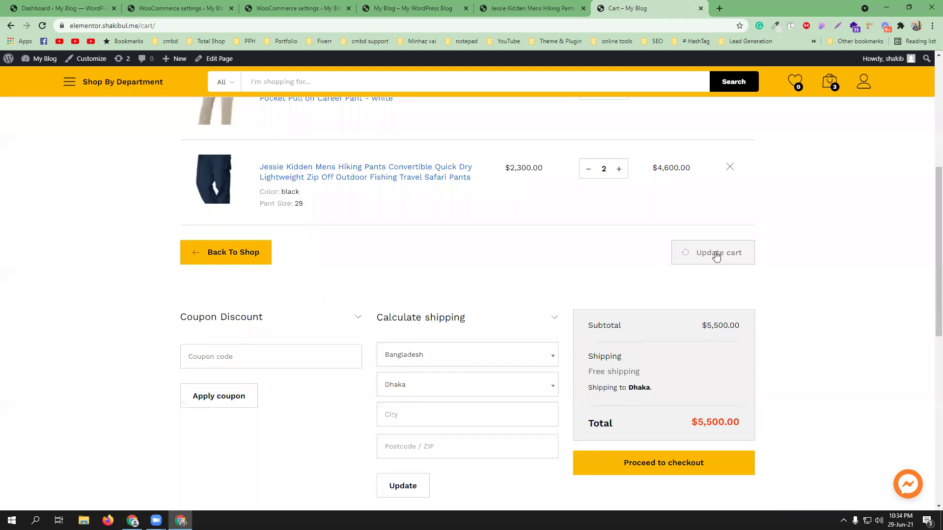
{"action": "scroll", "coordinate": [709, 367], "scroll_direction": "down", "scroll_amount": 2}
{"action": "left_click", "coordinate": [660, 368]}
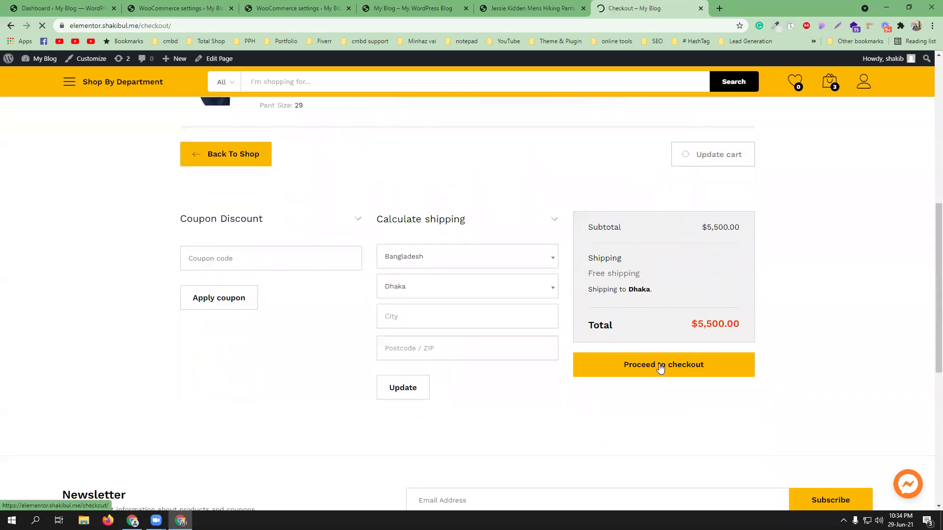
Step: Fill the billing form from the saved browser autofill address
{"action": "scroll", "coordinate": [291, 348], "scroll_direction": "down", "scroll_amount": 3}
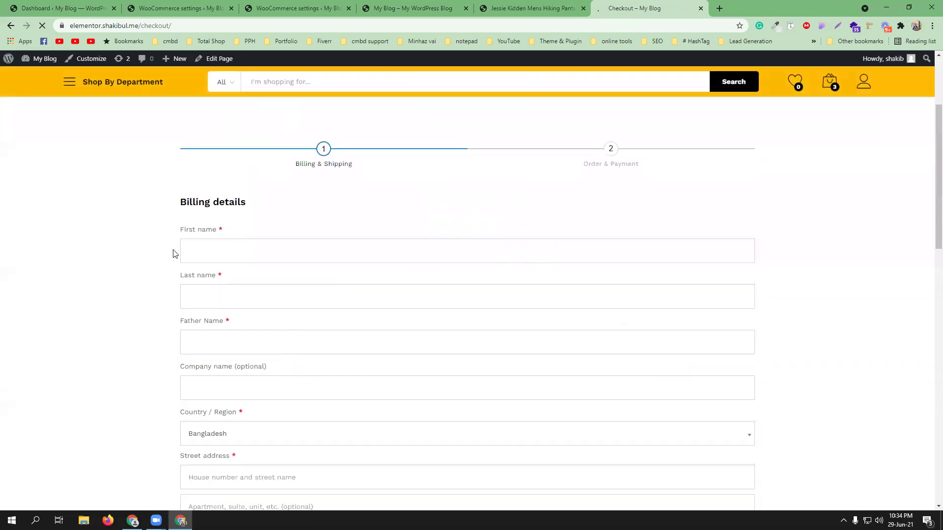
{"action": "left_click", "coordinate": [222, 249]}
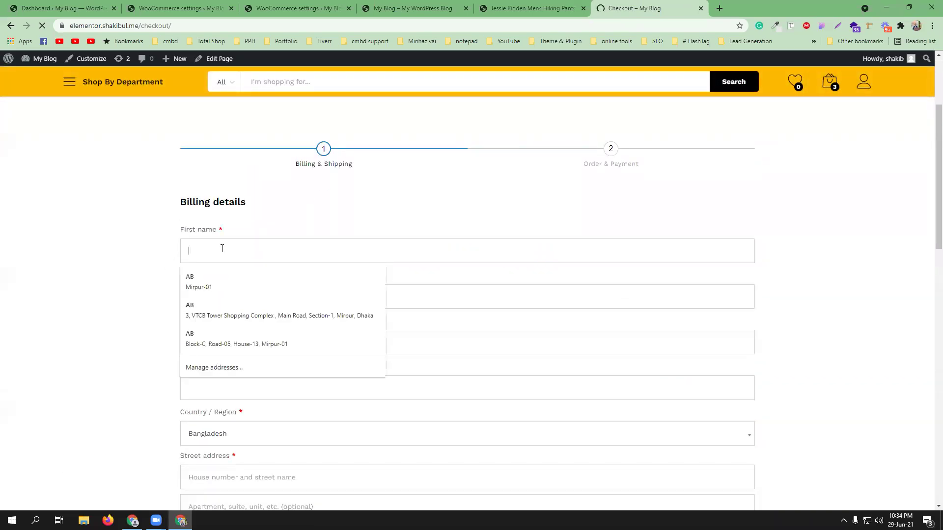
{"action": "left_click", "coordinate": [211, 283]}
{"action": "scroll", "coordinate": [309, 305], "scroll_direction": "down", "scroll_amount": 6}
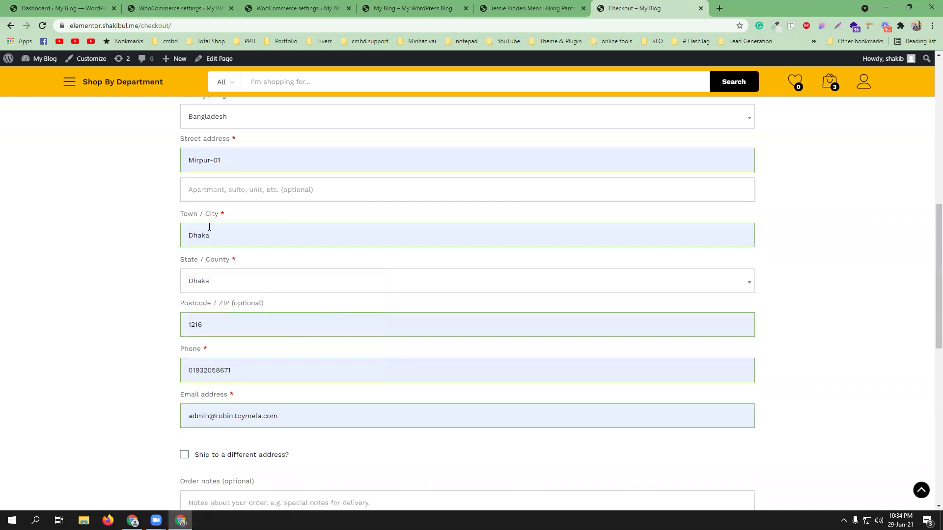
Step: Change Town / City from Dhaka to barishal, leaving the State on Dhaka
{"action": "left_click", "coordinate": [216, 234]}
{"action": "left_click_drag", "start_coordinate": [217, 234], "coordinate": [182, 234]}
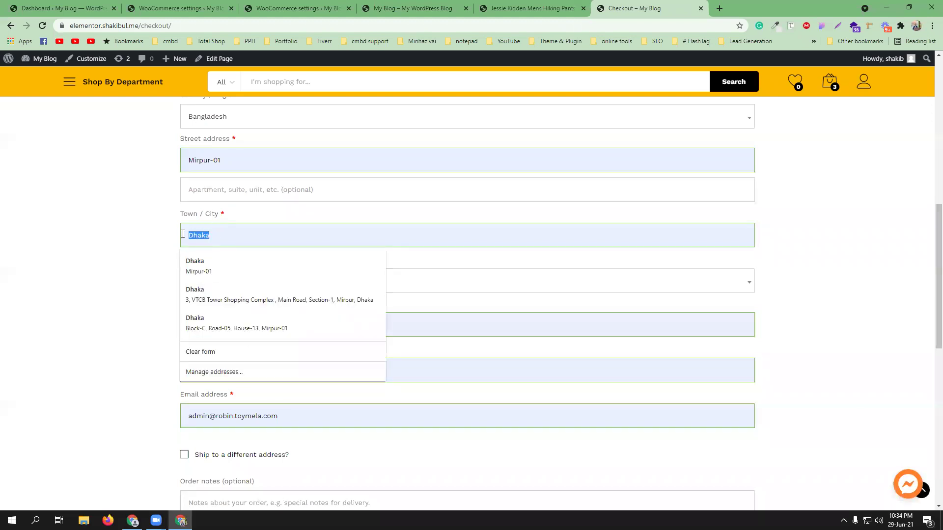
{"action": "type", "text": "barishal"}
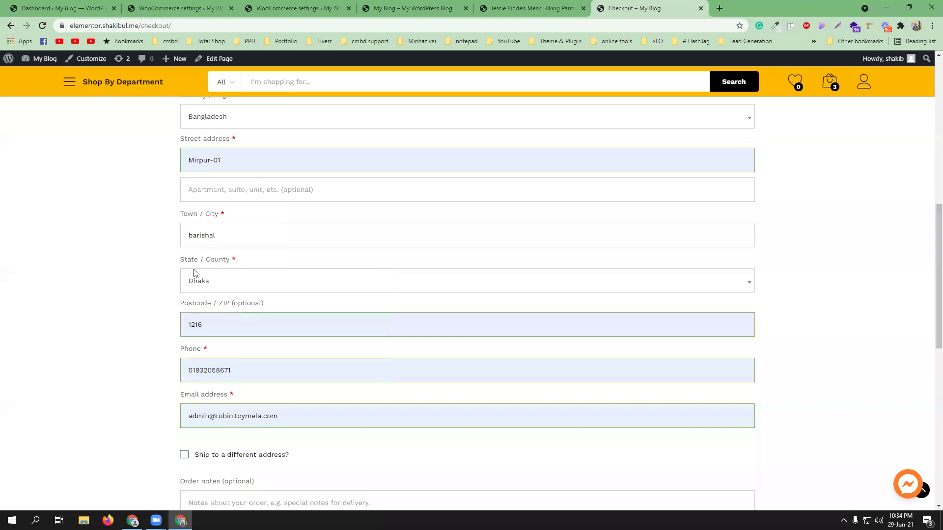
{"action": "left_click", "coordinate": [230, 282]}
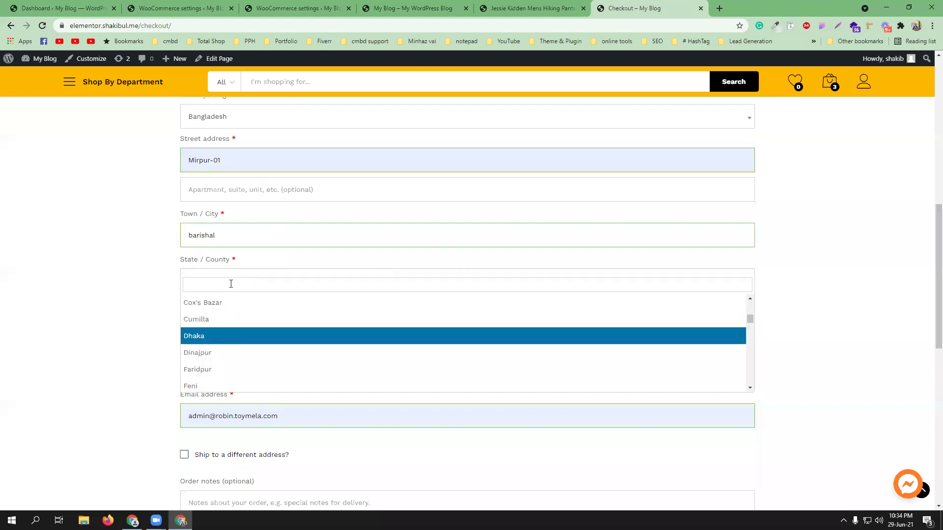
{"action": "type", "text": "barishal"}
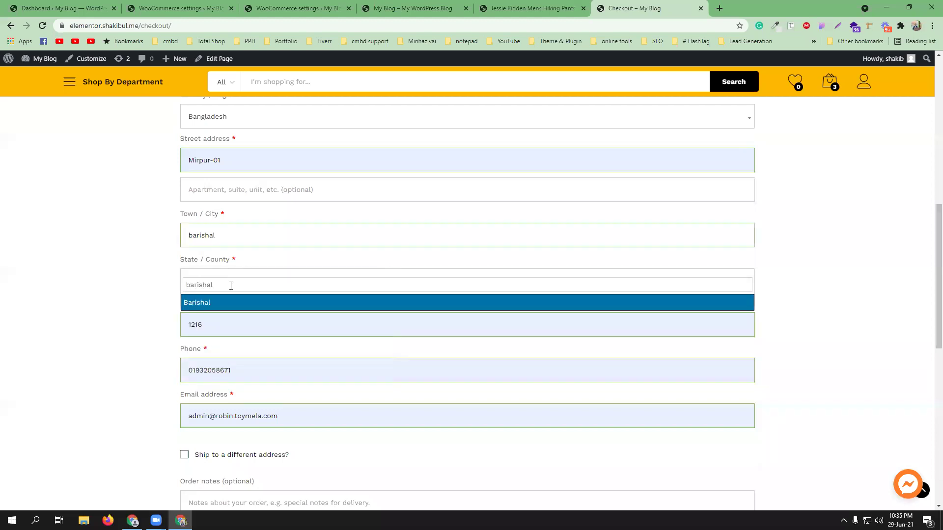
{"action": "left_click", "coordinate": [160, 305]}
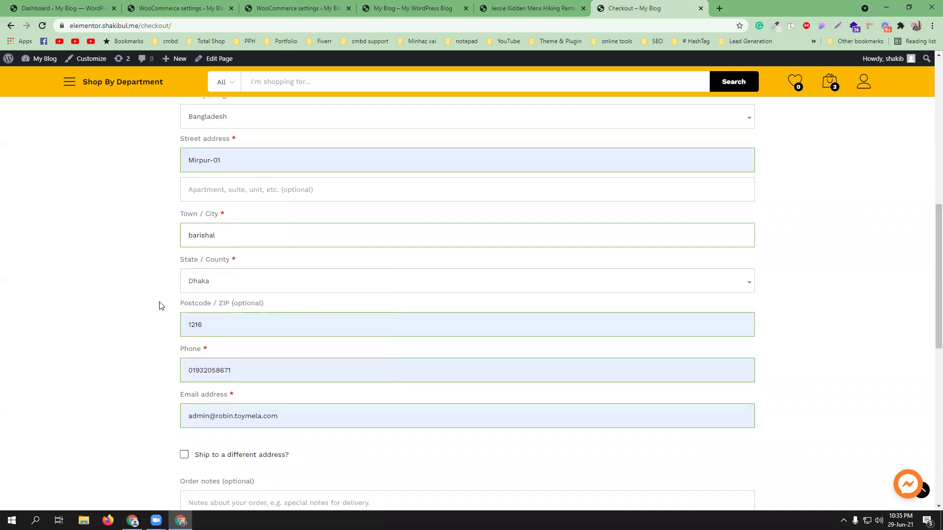
{"action": "scroll", "coordinate": [305, 375], "scroll_direction": "down", "scroll_amount": 2}
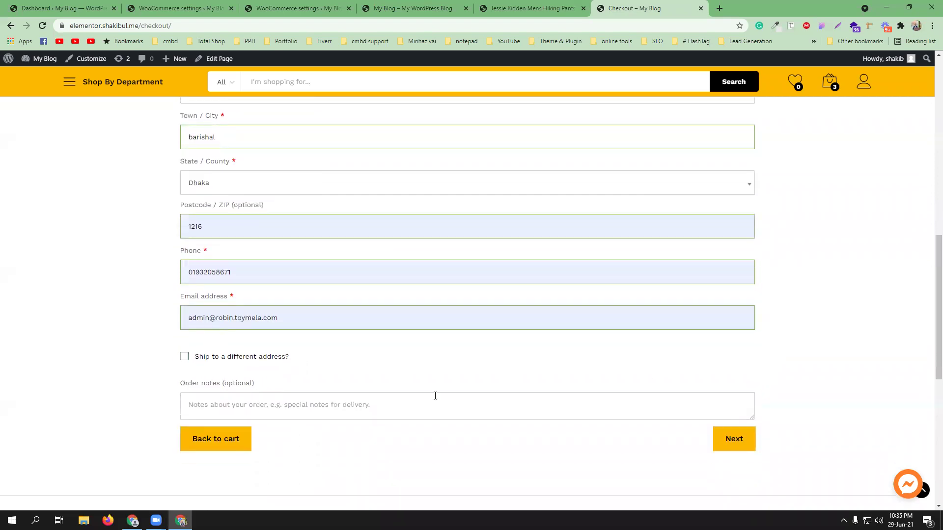
{"action": "scroll", "coordinate": [467, 385], "scroll_direction": "up", "scroll_amount": 4}
{"action": "scroll", "coordinate": [488, 265], "scroll_direction": "up", "scroll_amount": 3}
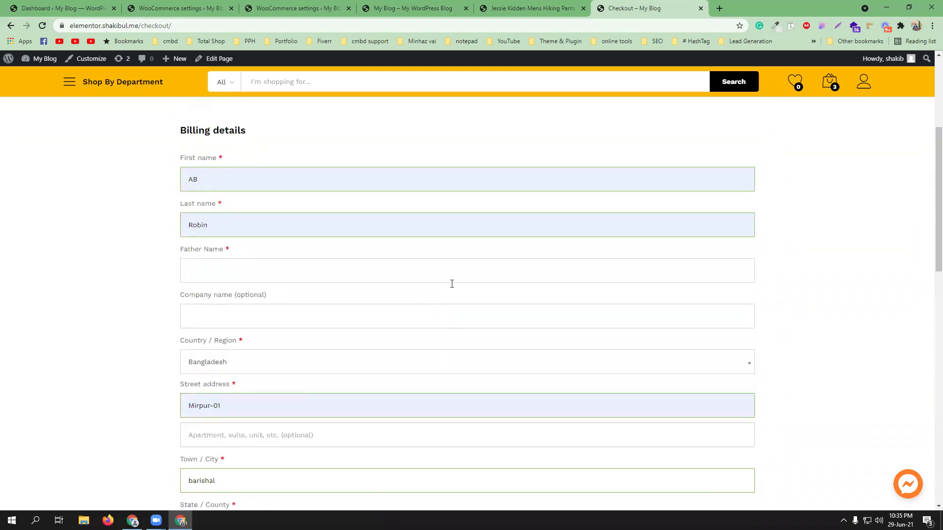
Step: Search Google for 'barishal zip' in a new tab, select the 8200 postcode, and return to checkout
{"action": "left_click", "coordinate": [720, 9]}
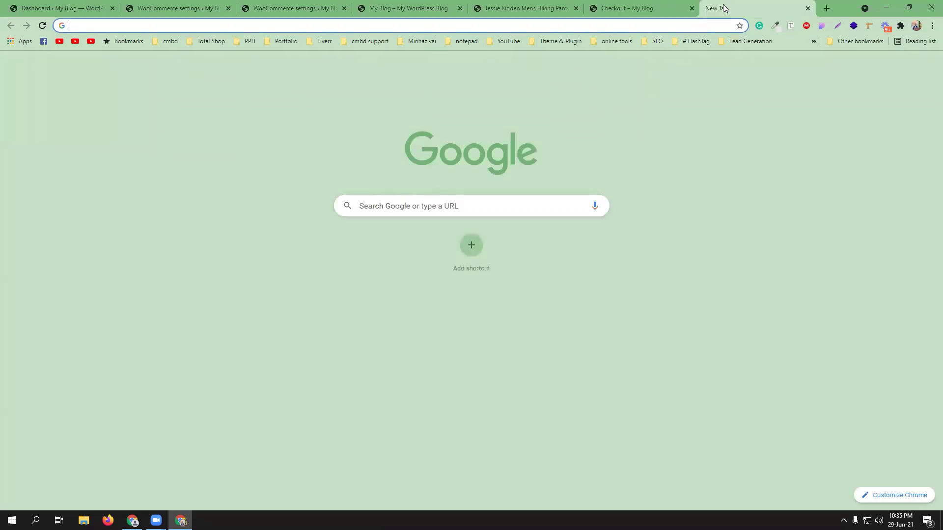
{"action": "type", "text": "barishal zip"}
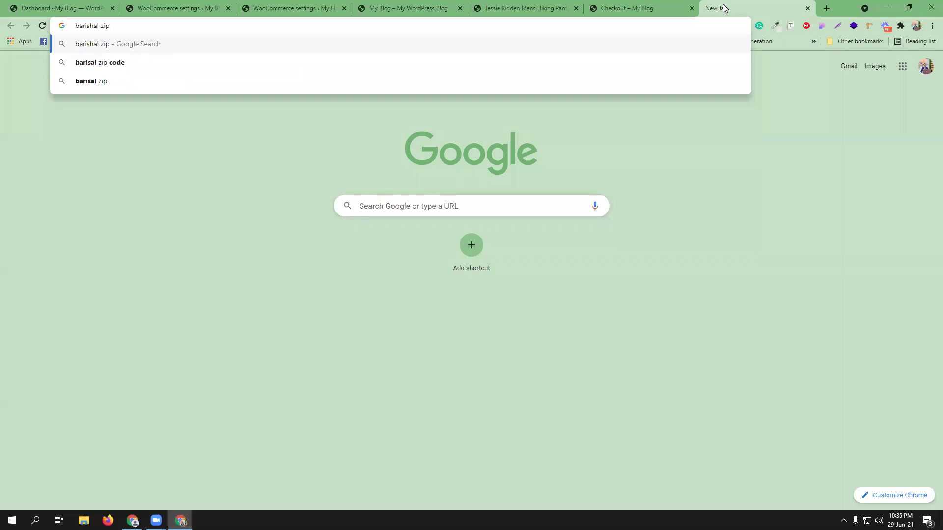
{"action": "left_click", "coordinate": [155, 62]}
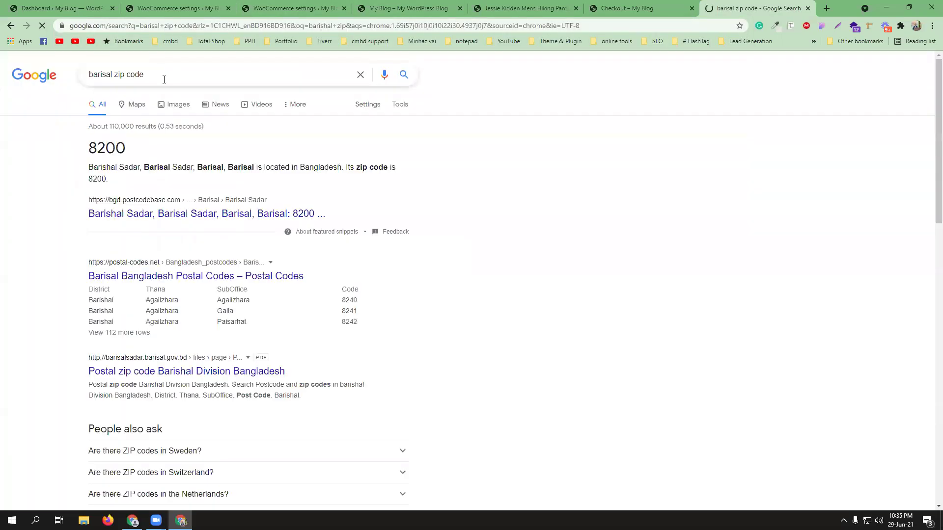
{"action": "double_click", "coordinate": [106, 148]}
{"action": "key", "text": "ctrl+c"}
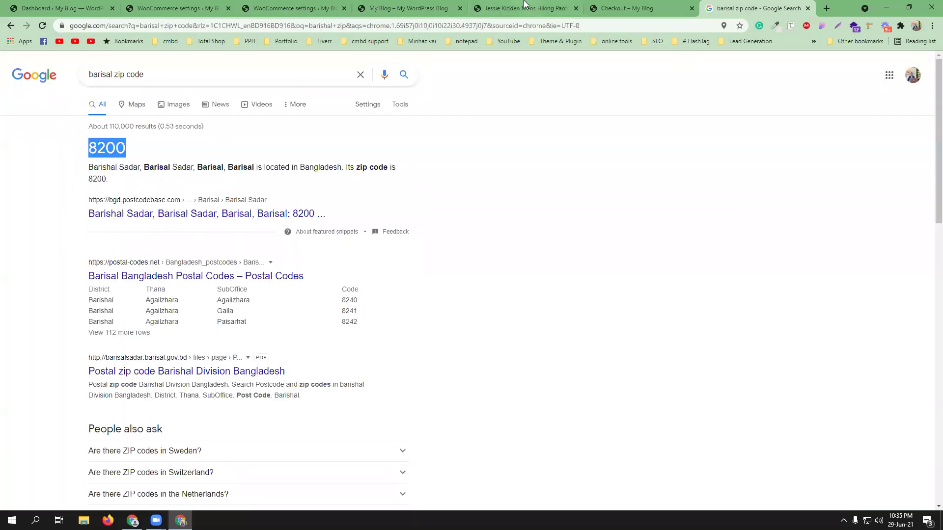
{"action": "left_click", "coordinate": [621, 8]}
{"action": "scroll", "coordinate": [230, 407], "scroll_direction": "down", "scroll_amount": 3}
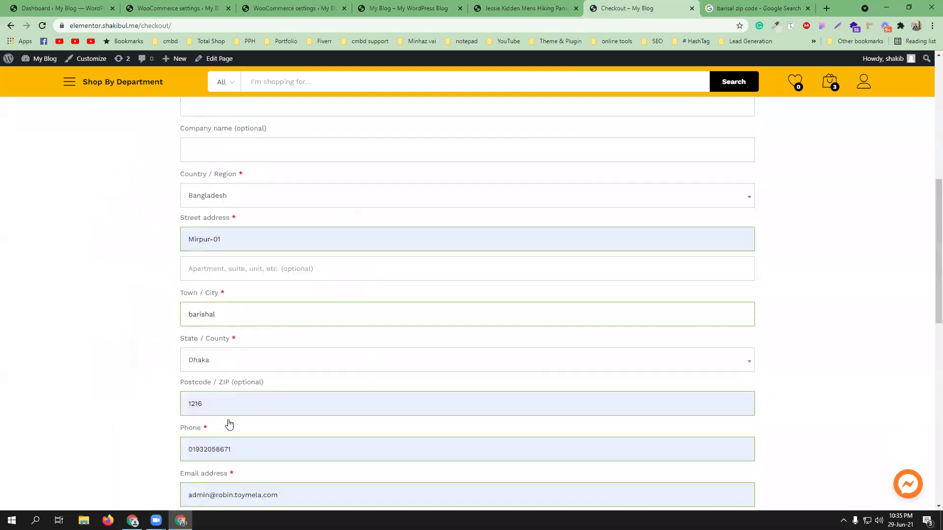
Step: Replace the checkout postcode 1216 with the pasted 8200
{"action": "double_click", "coordinate": [212, 374]}
{"action": "key", "text": "ctrl+v"}
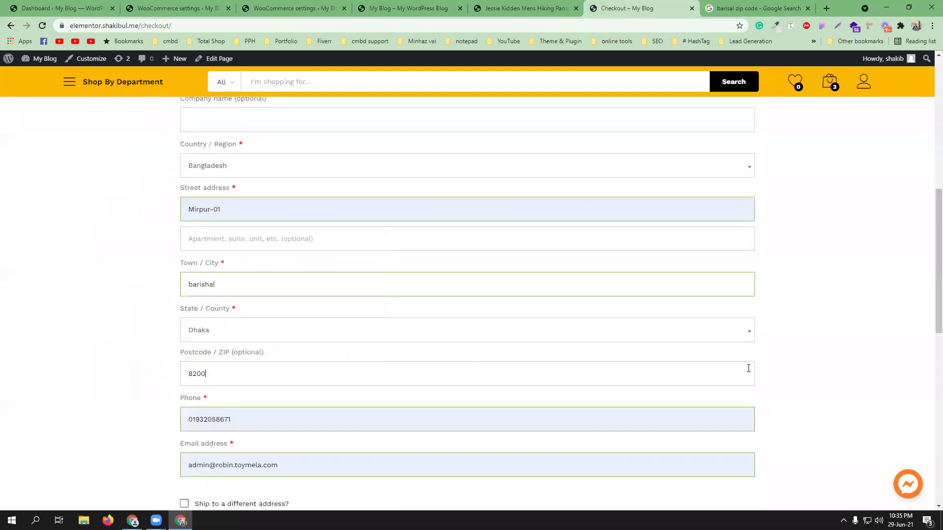
{"action": "left_click", "coordinate": [805, 361]}
Step: Scroll to the Your order summary showing Free shipping and the $5,500.00 total
{"action": "scroll", "coordinate": [553, 351], "scroll_direction": "down", "scroll_amount": 5}
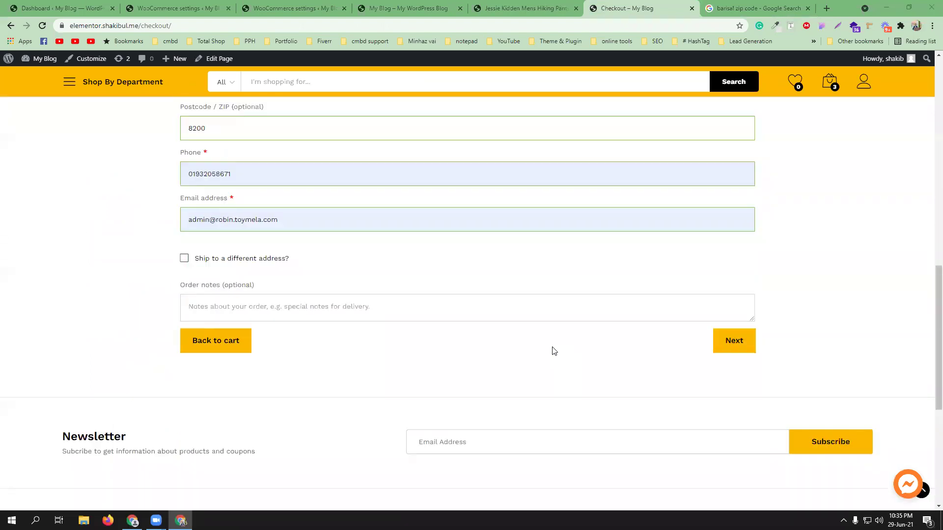
{"action": "scroll", "coordinate": [553, 345], "scroll_direction": "up", "scroll_amount": 3}
{"action": "scroll", "coordinate": [741, 490], "scroll_direction": "up", "scroll_amount": 1}
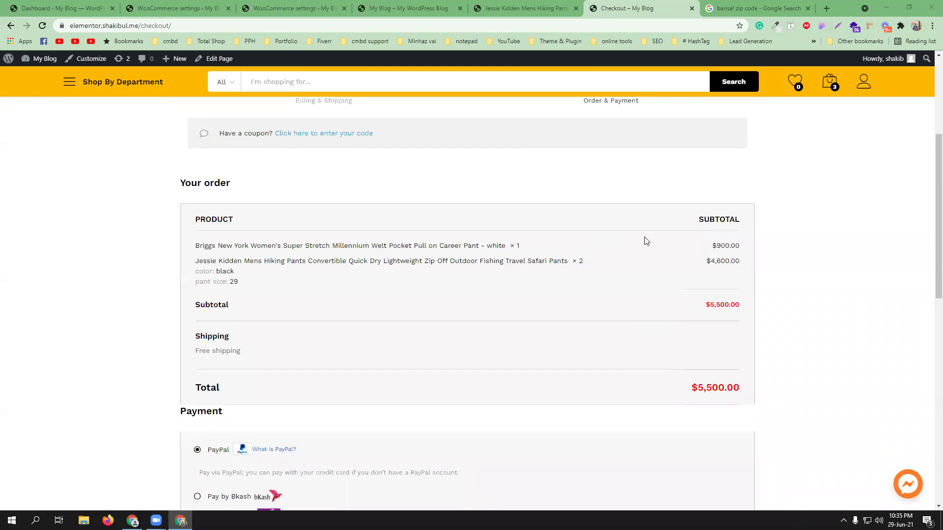
{"action": "scroll", "coordinate": [646, 241], "scroll_direction": "down", "scroll_amount": 1}
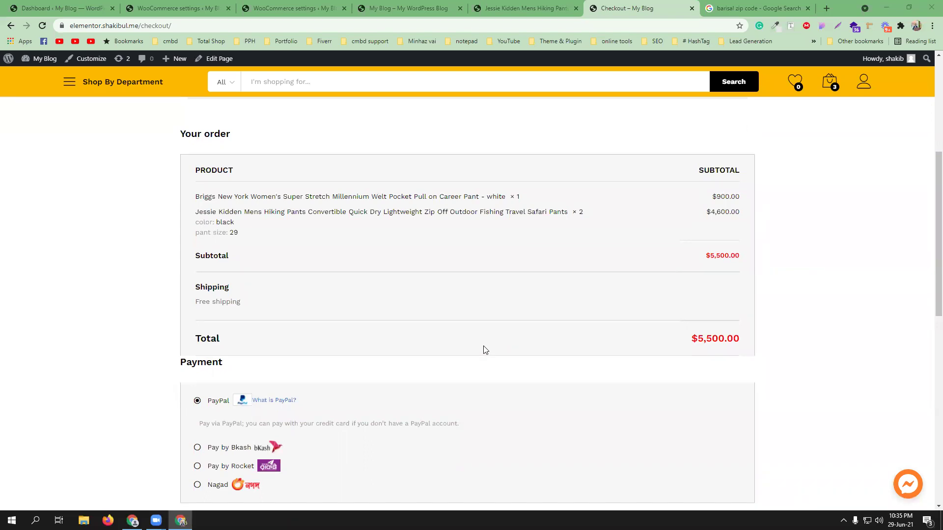
{"action": "scroll", "coordinate": [484, 346], "scroll_direction": "down", "scroll_amount": 8}
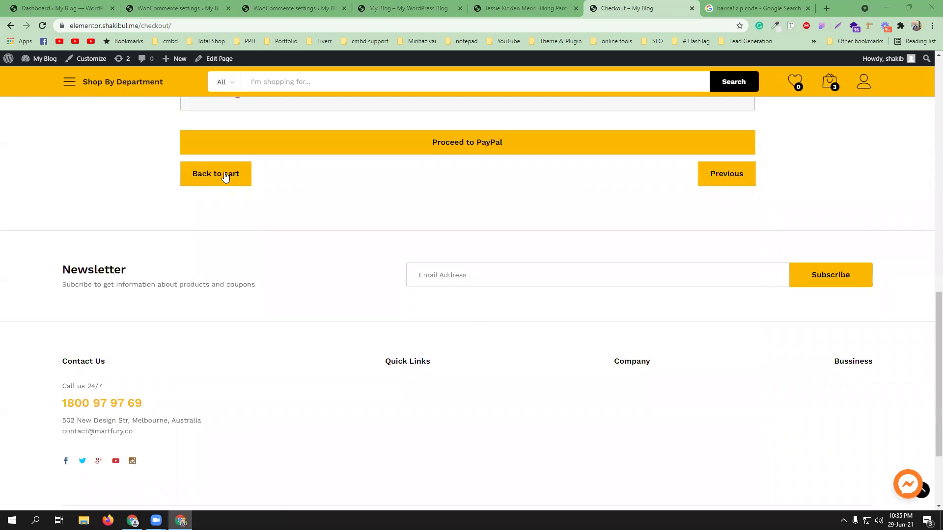
{"action": "scroll", "coordinate": [543, 278], "scroll_direction": "up", "scroll_amount": 9}
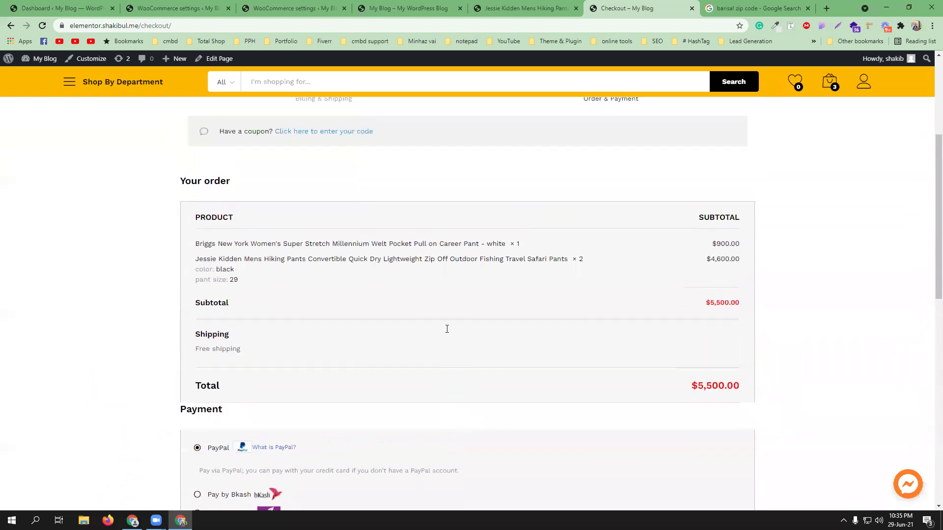
Step: Set the billing State/County to Barishal by searching 'bari'
{"action": "scroll", "coordinate": [446, 329], "scroll_direction": "up", "scroll_amount": 10}
{"action": "scroll", "coordinate": [247, 364], "scroll_direction": "down", "scroll_amount": 2}
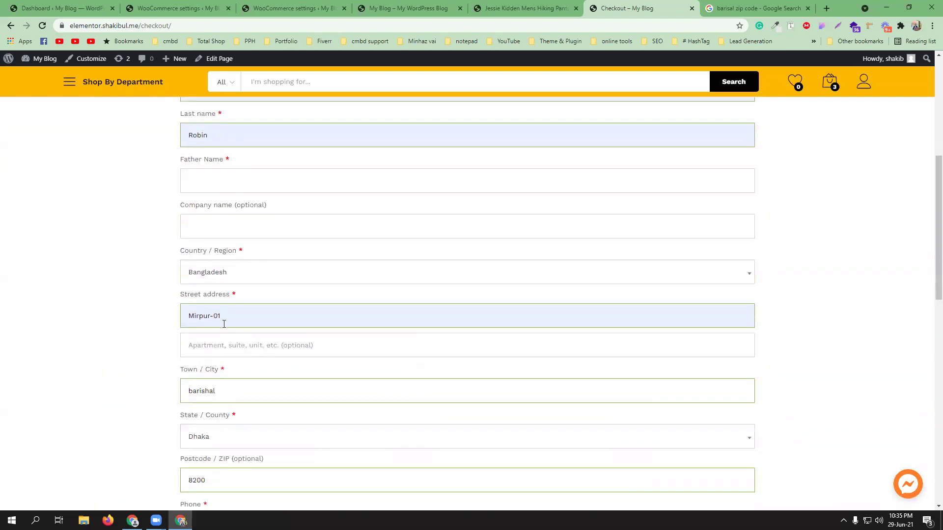
{"action": "scroll", "coordinate": [234, 389], "scroll_direction": "down", "scroll_amount": 1}
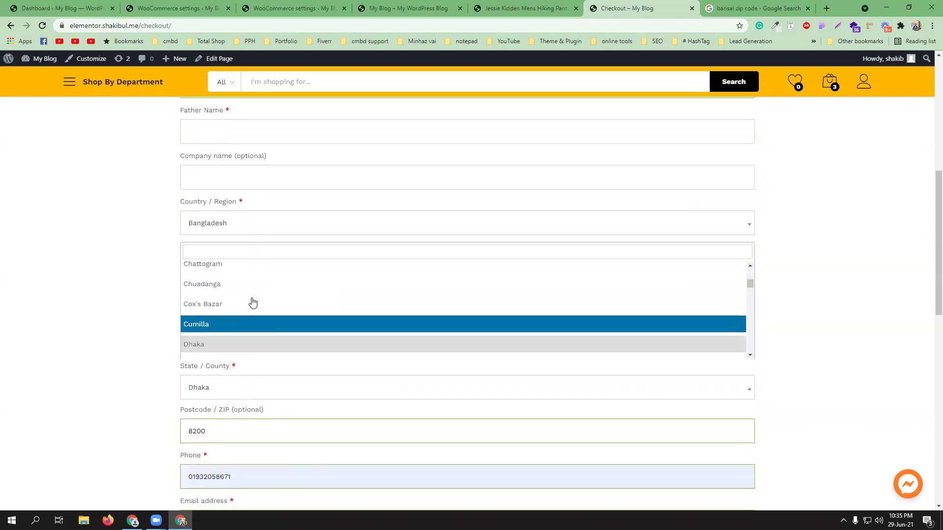
{"action": "left_click", "coordinate": [259, 241]}
{"action": "left_click", "coordinate": [231, 391]}
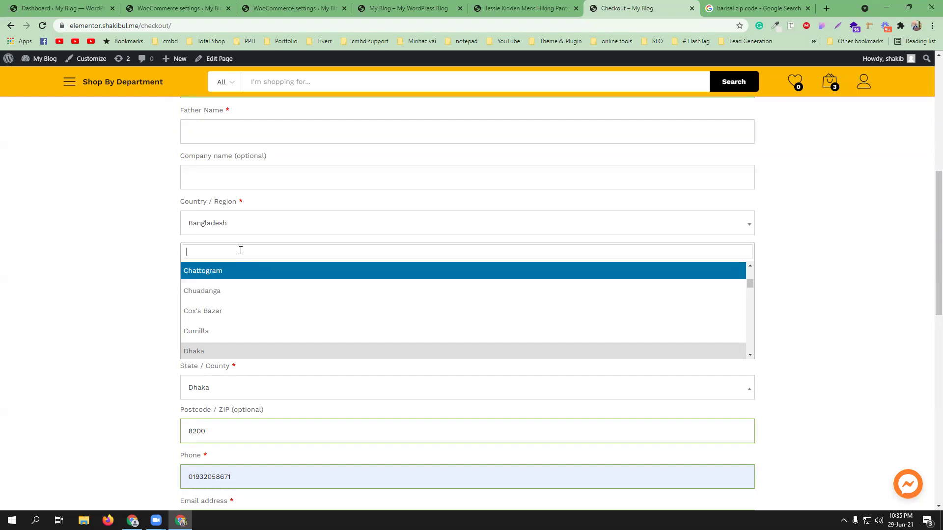
{"action": "type", "text": "bari"}
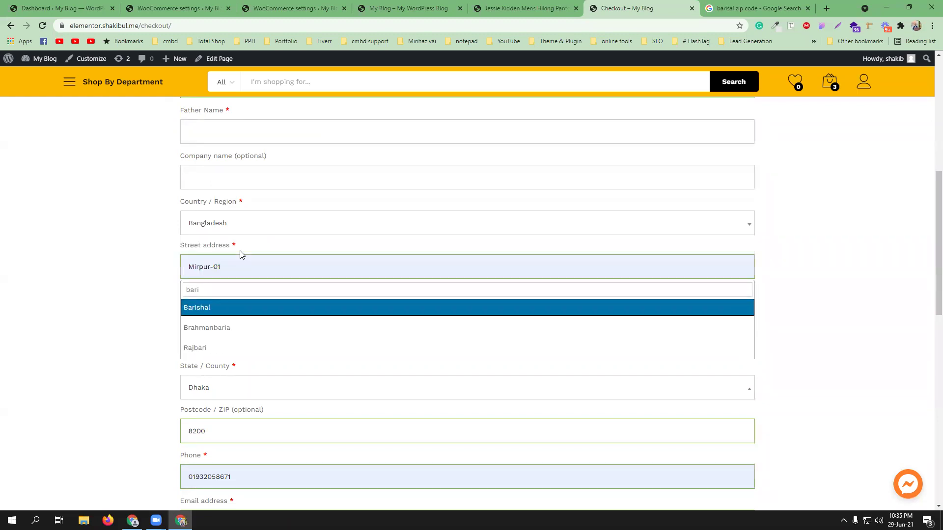
{"action": "left_click", "coordinate": [244, 308]}
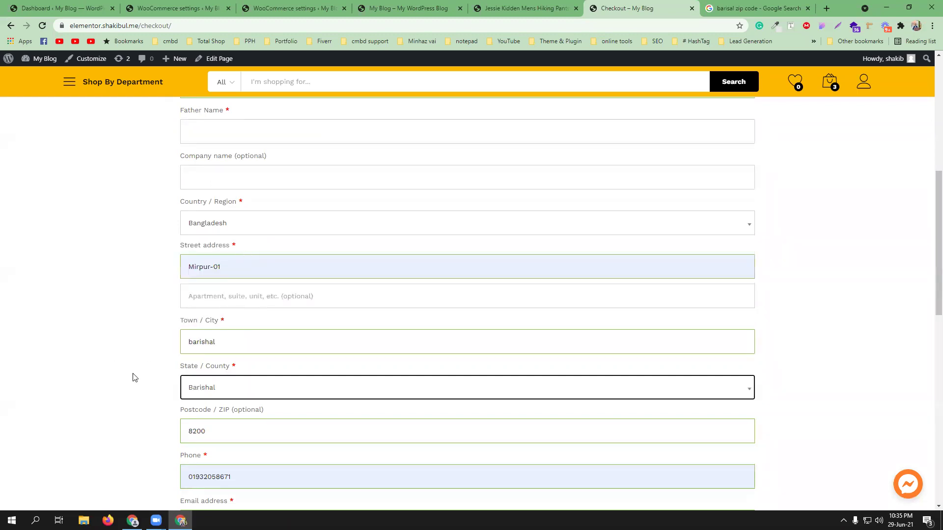
Step: Continue to the order and payment step, then switch to the Outside Dhaka table rate settings
{"action": "scroll", "coordinate": [136, 379], "scroll_direction": "down", "scroll_amount": 2}
{"action": "scroll", "coordinate": [140, 380], "scroll_direction": "down", "scroll_amount": 2}
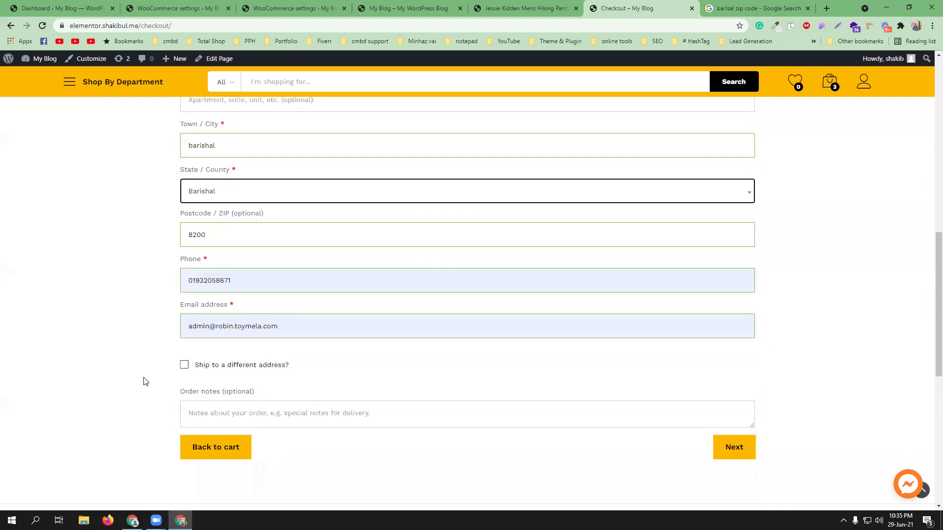
{"action": "left_click", "coordinate": [734, 447]}
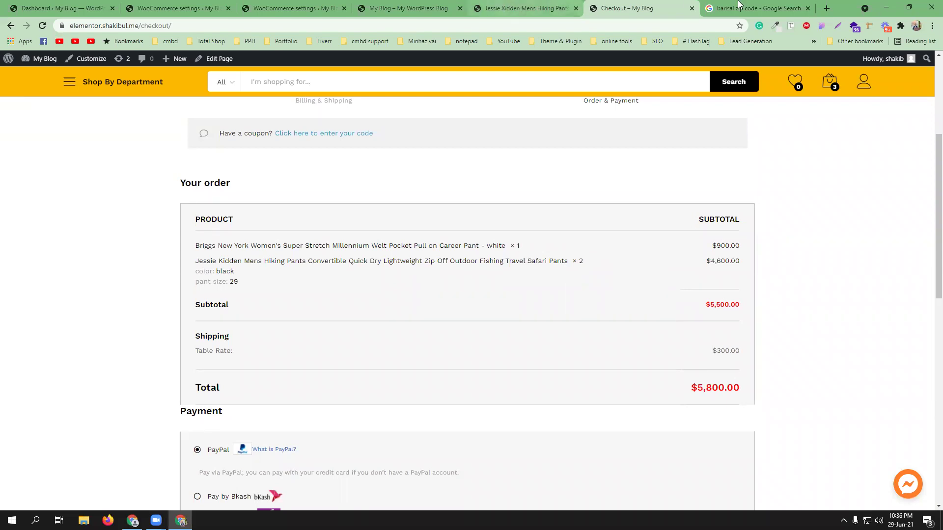
{"action": "left_click", "coordinate": [281, 5]}
Step: In the Outside Dhaka rate row, clear the item cost 100, enter row cost 100, and save
{"action": "scroll", "coordinate": [575, 307], "scroll_direction": "down", "scroll_amount": 10}
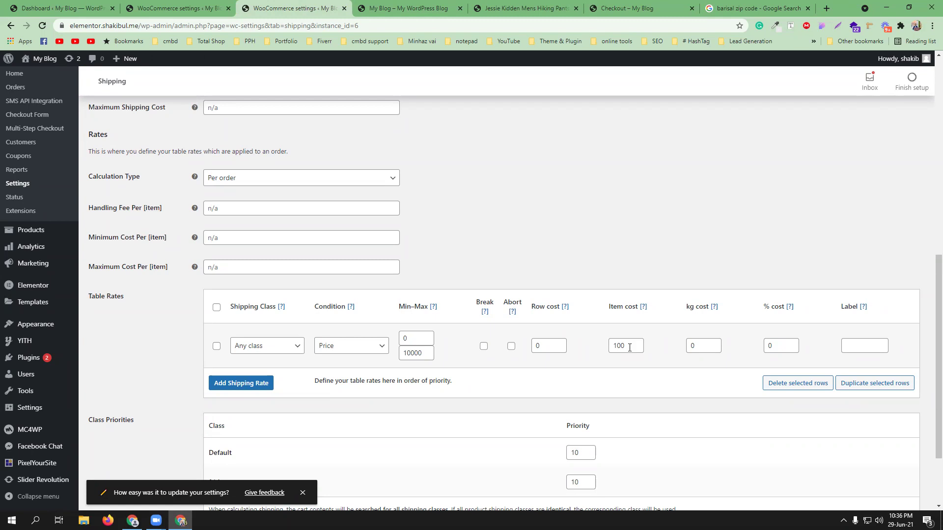
{"action": "left_click", "coordinate": [628, 8]}
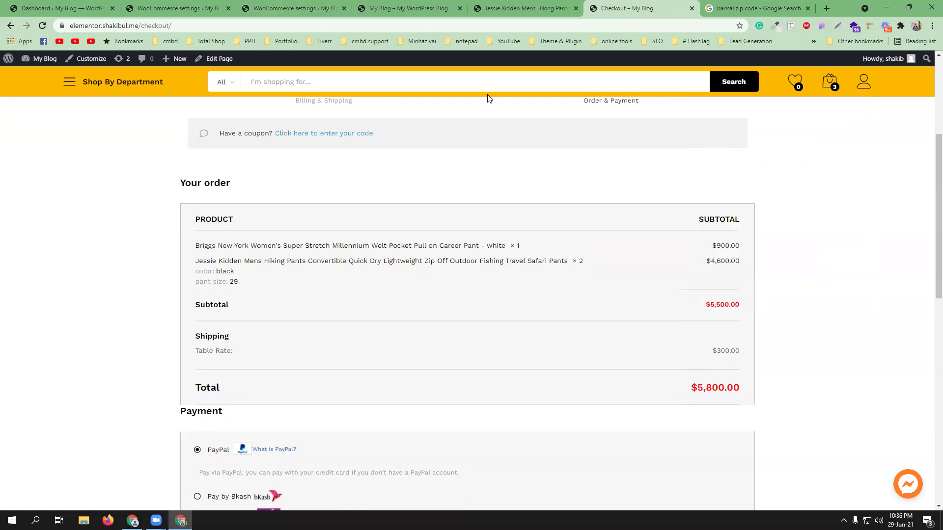
{"action": "left_click", "coordinate": [294, 8]}
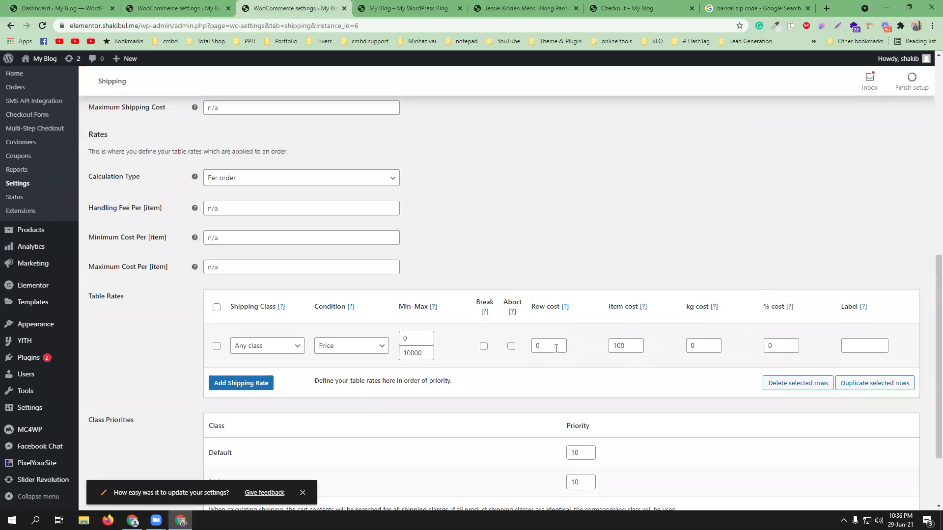
{"action": "double_click", "coordinate": [626, 347]}
{"action": "key", "text": "ctrl+c"}
{"action": "key", "text": "BackSpace"}
{"action": "left_click_drag", "start_coordinate": [545, 348], "coordinate": [530, 346]}
{"action": "type", "text": "100"}
{"action": "scroll", "coordinate": [557, 372], "scroll_direction": "down", "scroll_amount": 2}
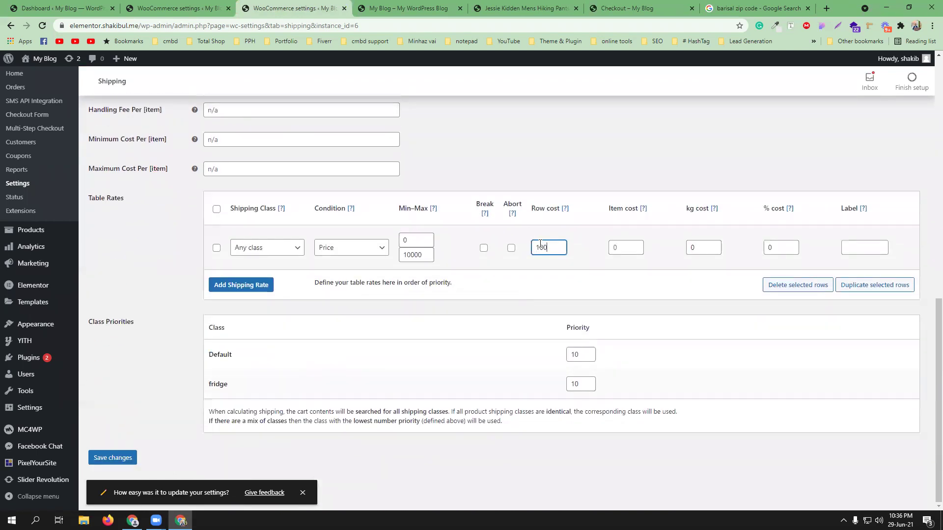
{"action": "left_click", "coordinate": [112, 456]}
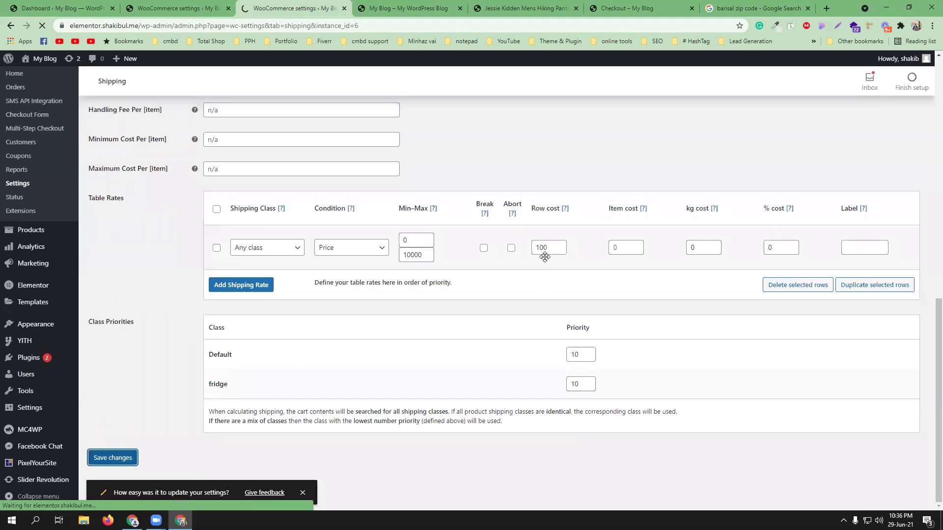
Step: Reload the checkout page and autofill the billing details with a saved address
{"action": "left_click", "coordinate": [616, 9]}
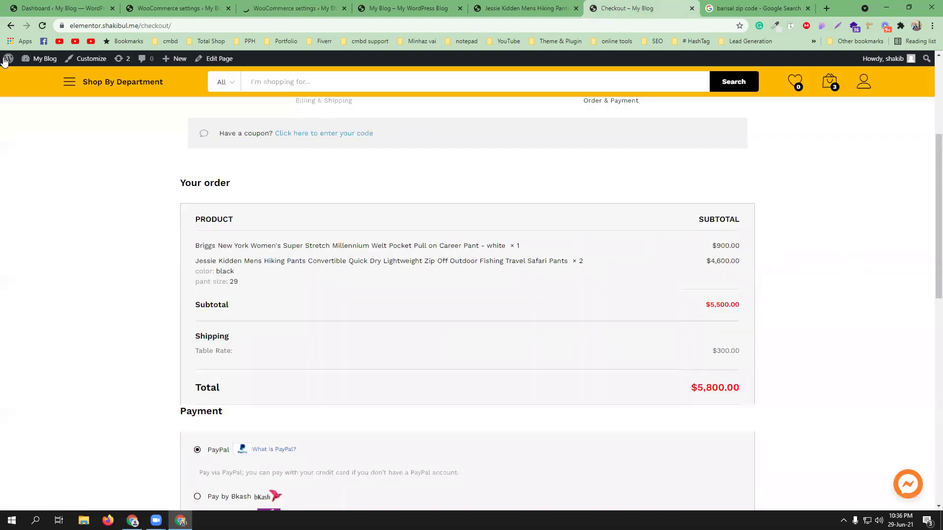
{"action": "left_click", "coordinate": [42, 26]}
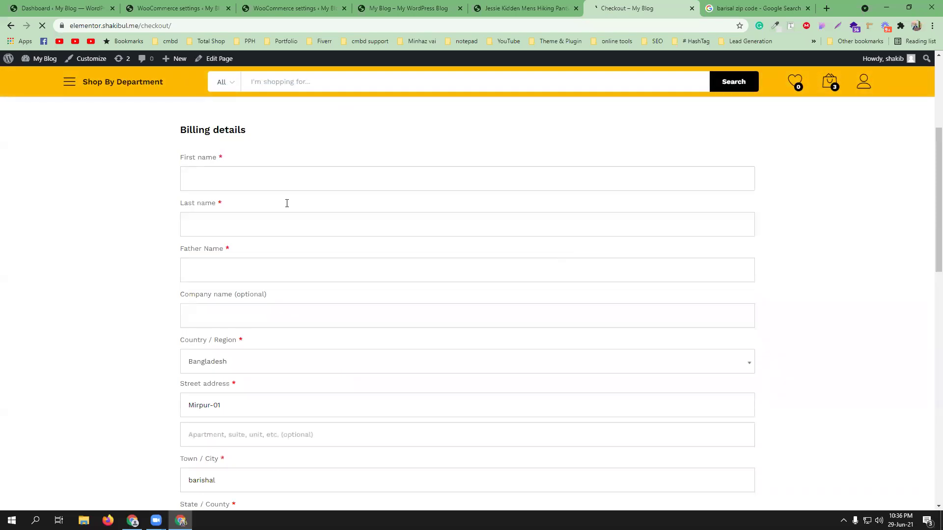
{"action": "left_click", "coordinate": [254, 180]}
{"action": "left_click", "coordinate": [233, 203]}
{"action": "scroll", "coordinate": [308, 267], "scroll_direction": "down", "scroll_amount": 7}
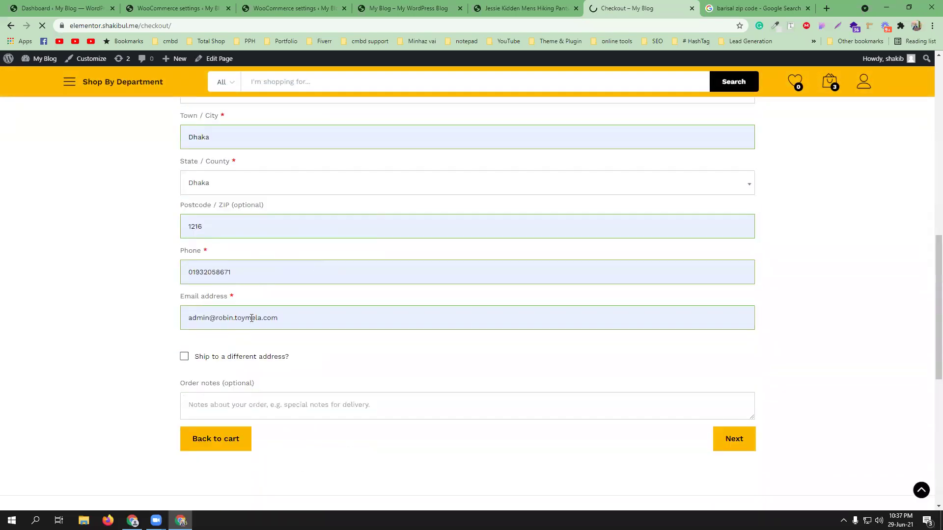
Step: Replace the billing postcode with 8200 from the Google results
{"action": "double_click", "coordinate": [217, 231]}
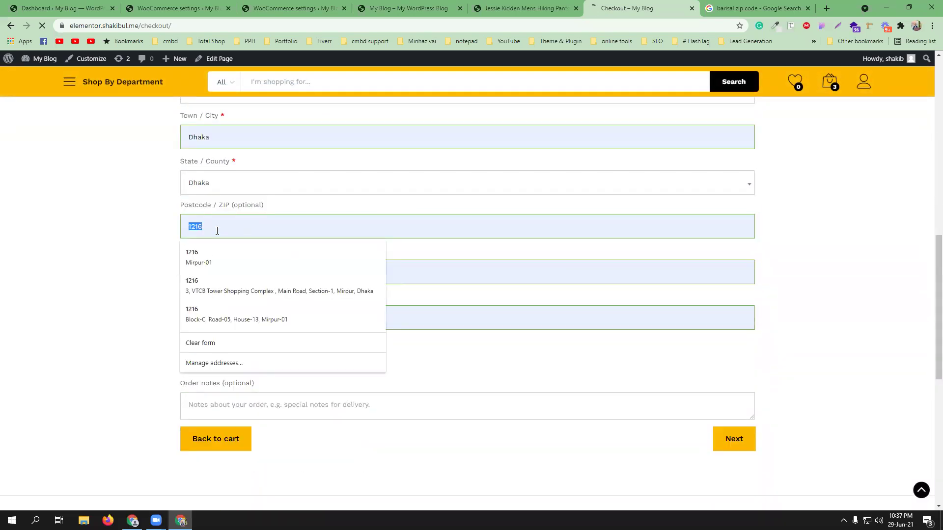
{"action": "key", "text": "ctrl+v"}
{"action": "left_click", "coordinate": [734, 4]}
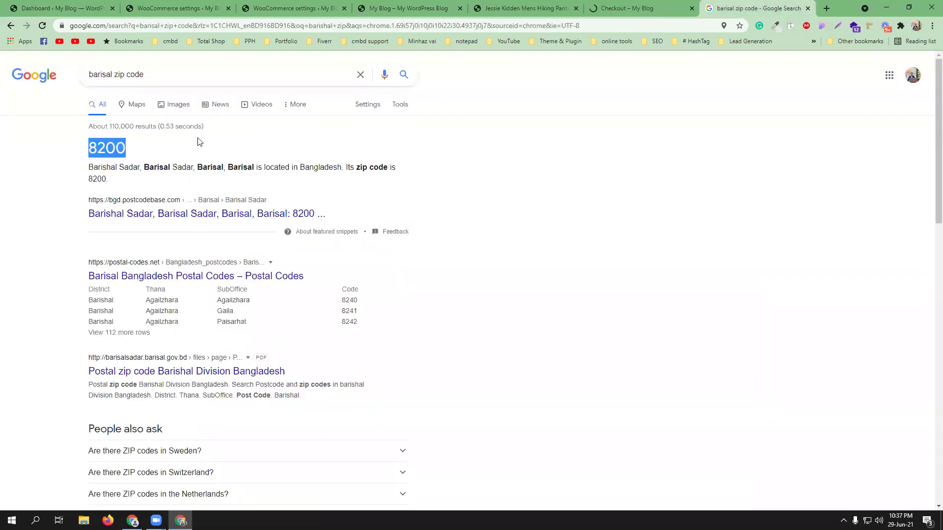
{"action": "left_click", "coordinate": [623, 8]}
{"action": "double_click", "coordinate": [206, 228]}
{"action": "type", "text": "8200"}
{"action": "scroll", "coordinate": [225, 226], "scroll_direction": "up", "scroll_amount": 2}
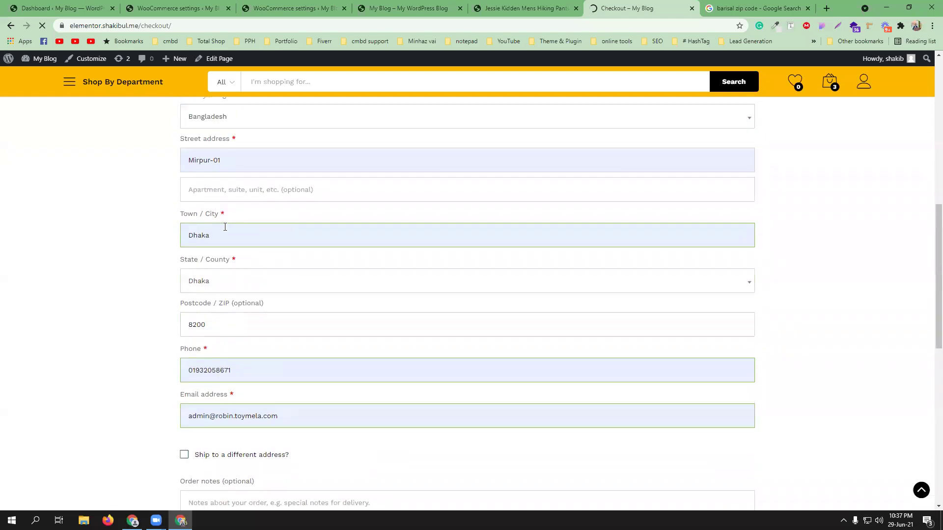
Step: Set State/County and Town to Barishal and continue to the order and payment step
{"action": "left_click", "coordinate": [212, 282]}
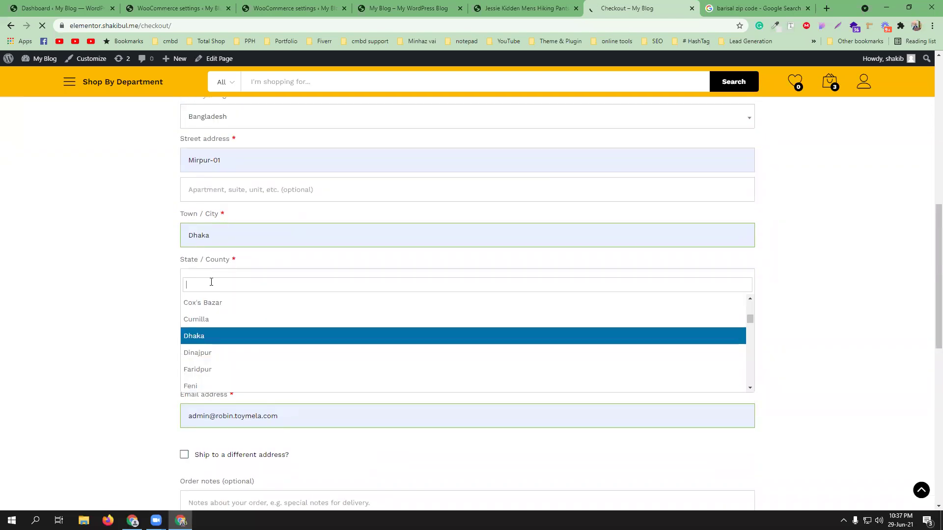
{"action": "type", "text": "bar"}
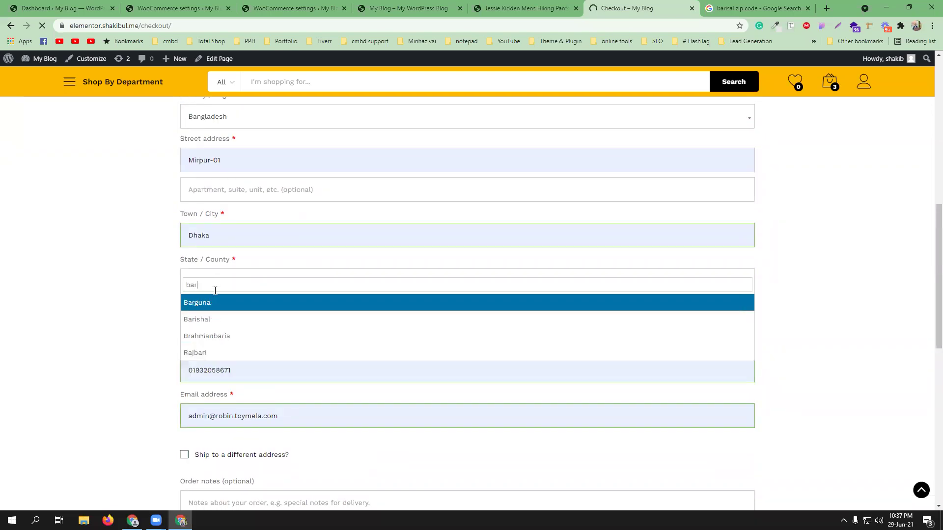
{"action": "type", "text": "ishal"}
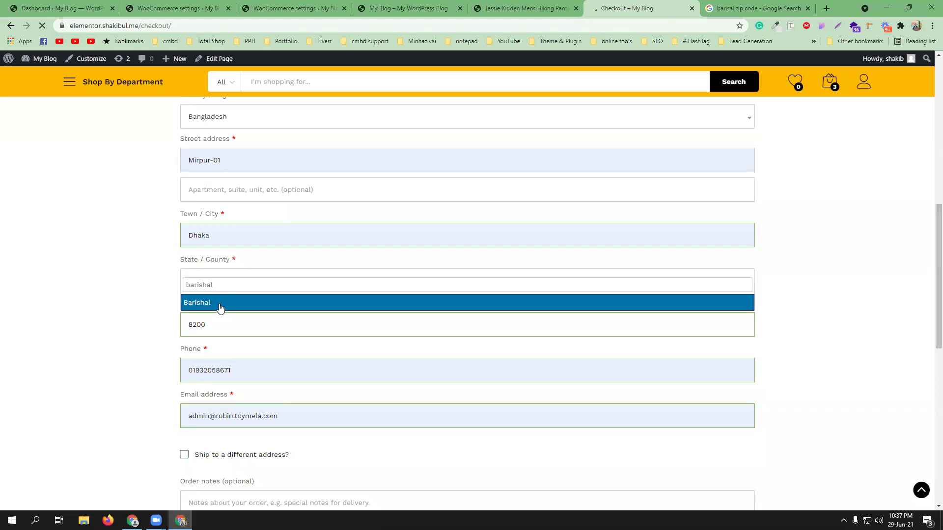
{"action": "left_click", "coordinate": [219, 305]}
{"action": "double_click", "coordinate": [241, 234]}
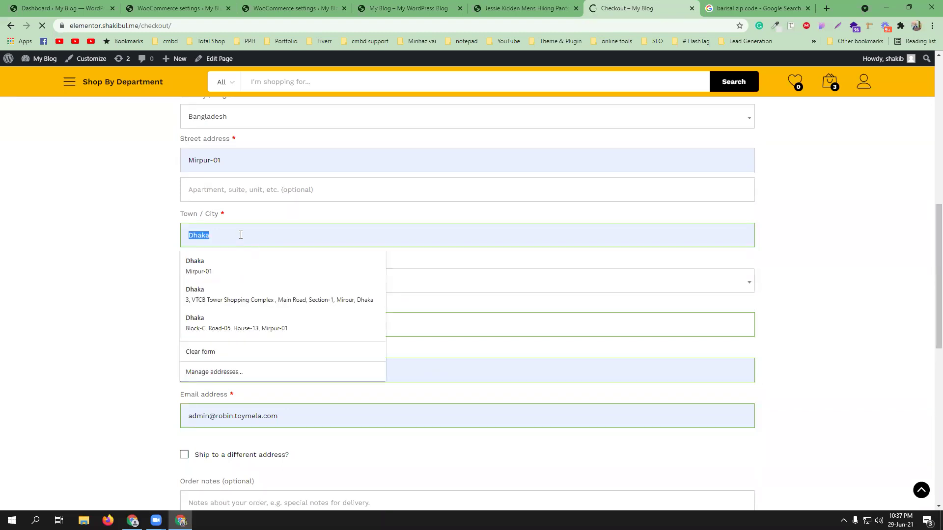
{"action": "type", "text": "Barishal"}
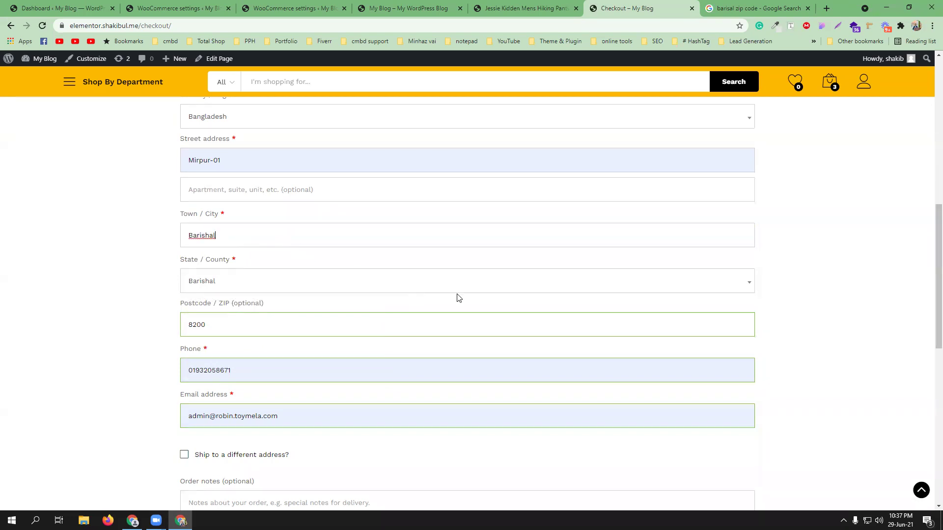
{"action": "scroll", "coordinate": [458, 297], "scroll_direction": "down", "scroll_amount": 4}
{"action": "left_click", "coordinate": [730, 345]}
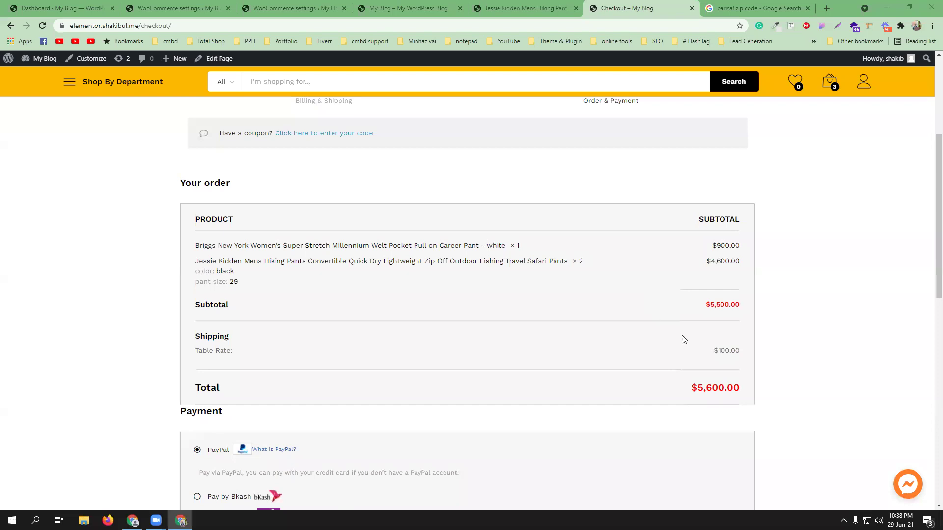
{"action": "left_click", "coordinate": [290, 8]}
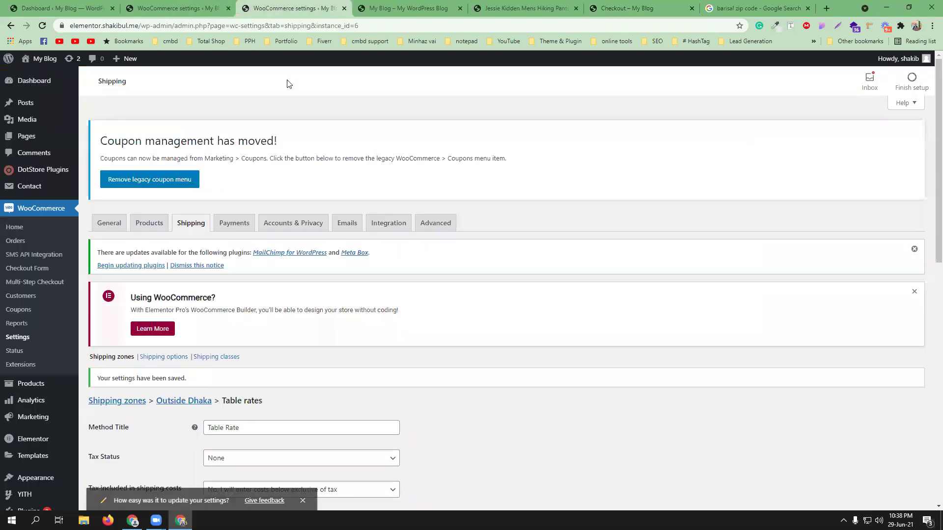
{"action": "scroll", "coordinate": [544, 329], "scroll_direction": "down", "scroll_amount": 1}
{"action": "scroll", "coordinate": [544, 329], "scroll_direction": "down", "scroll_amount": 7}
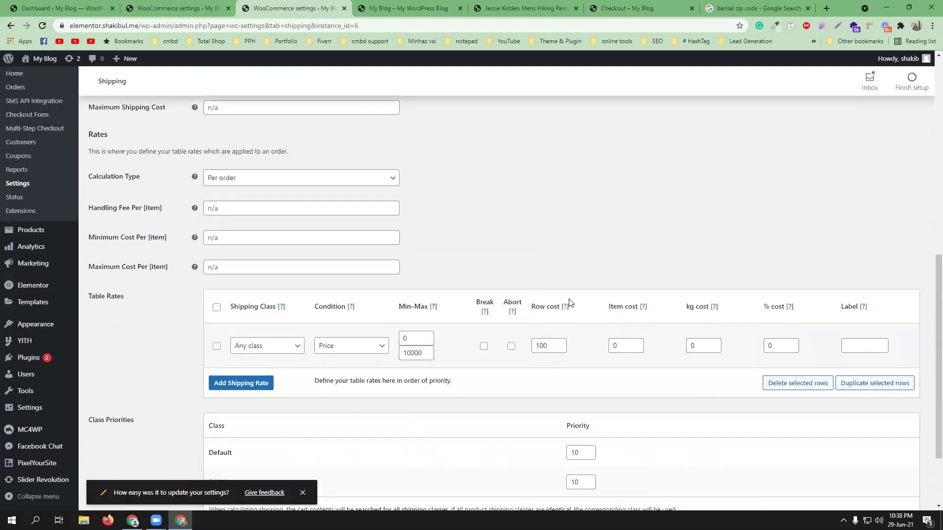
{"action": "left_click", "coordinate": [623, 8]}
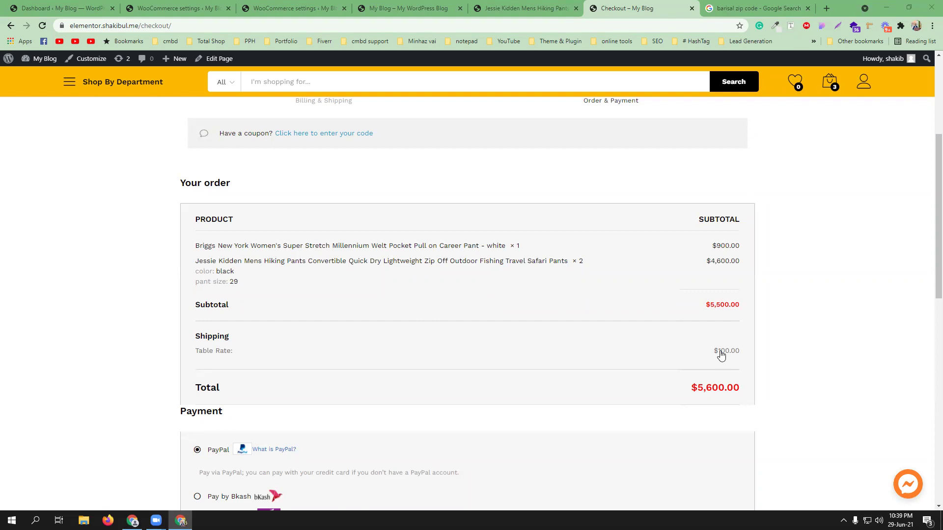
Step: Check the $100 Table Rate charge at checkout, then return to the Outside Dhaka table rate settings
{"action": "left_click", "coordinate": [177, 8]}
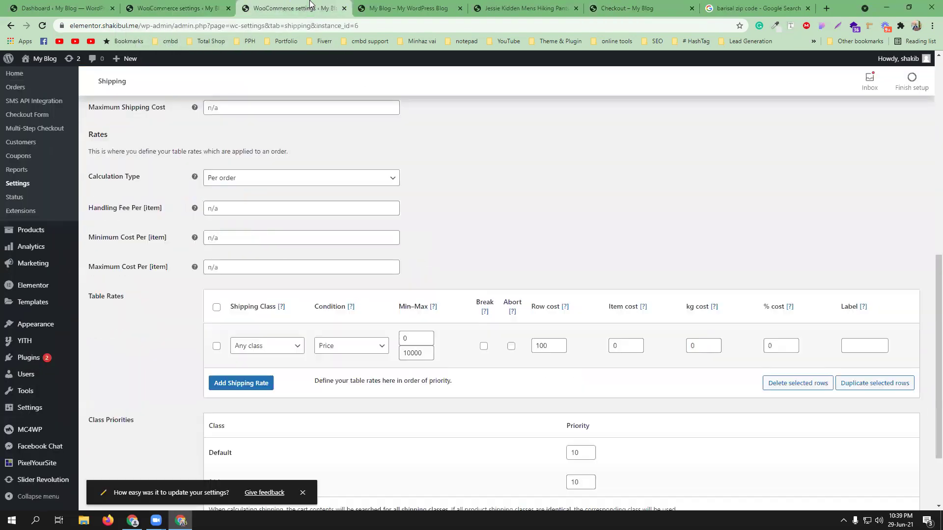
{"action": "left_click", "coordinate": [308, 6]}
{"action": "left_click", "coordinate": [629, 4]}
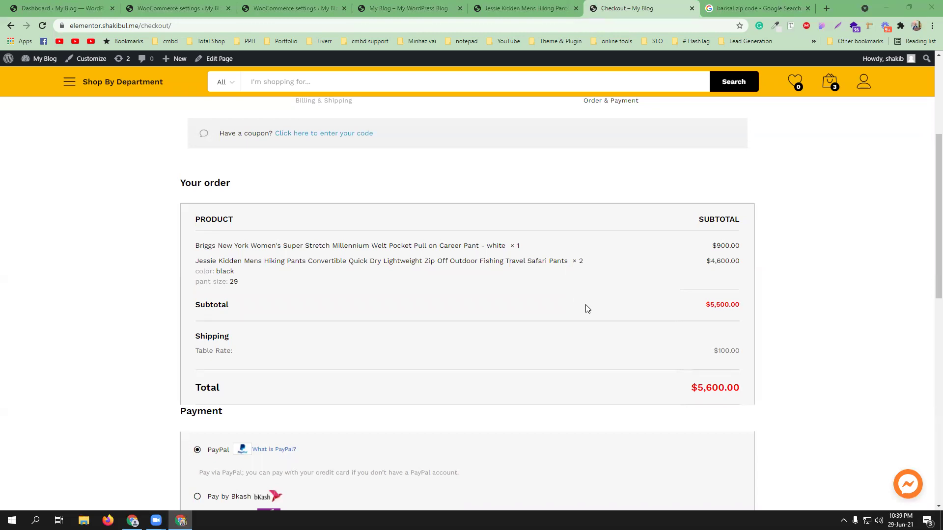
{"action": "left_click", "coordinate": [196, 8]}
Step: Open the Outside Dhaka Calculation Type list and compare against the checkout shipping charge
{"action": "left_click", "coordinate": [282, 7]}
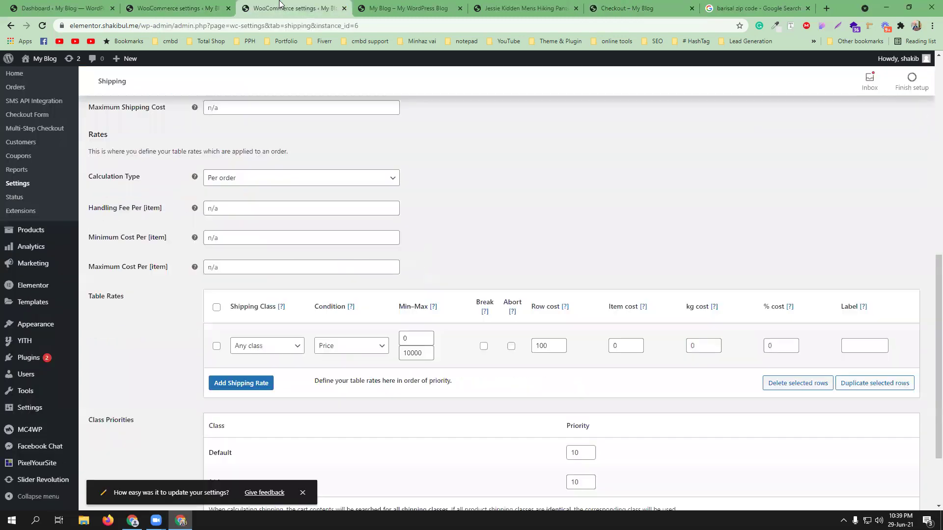
{"action": "scroll", "coordinate": [444, 296], "scroll_direction": "down", "scroll_amount": 2}
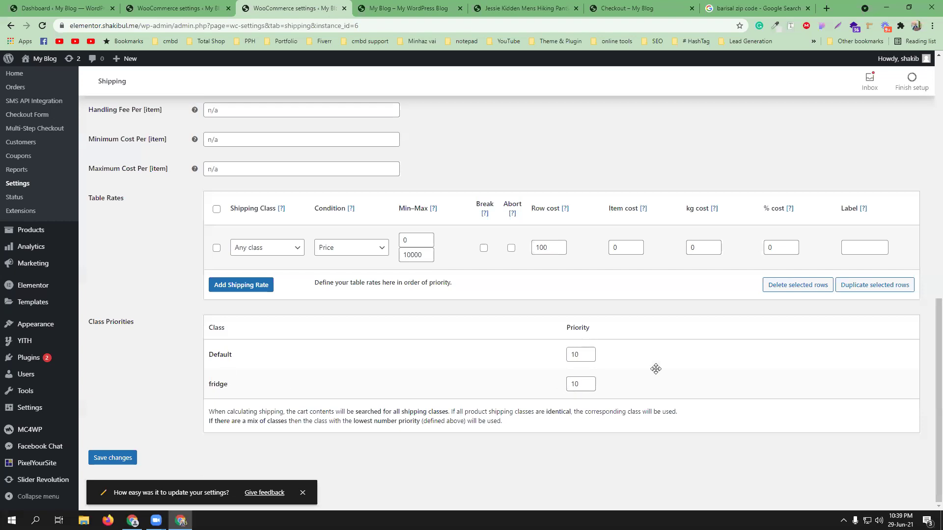
{"action": "left_click", "coordinate": [707, 347]}
{"action": "scroll", "coordinate": [339, 221], "scroll_direction": "up", "scroll_amount": 2}
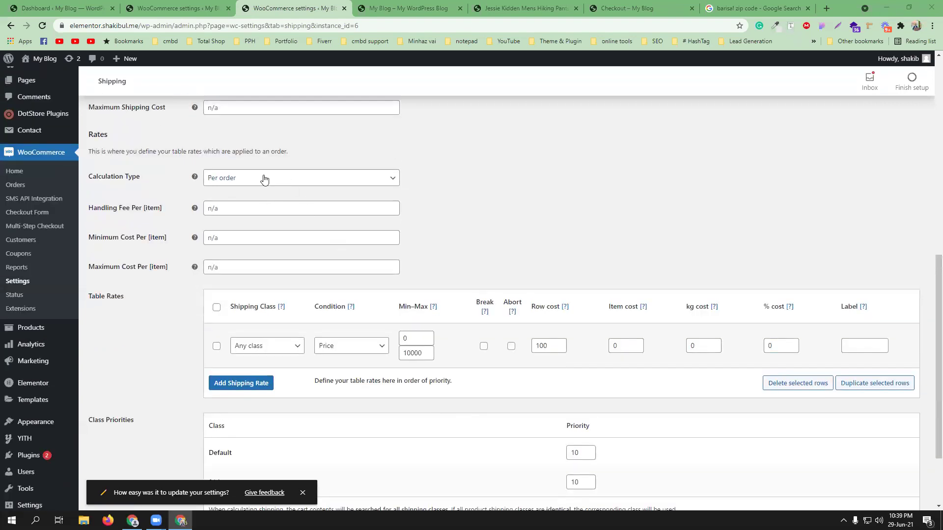
{"action": "left_click", "coordinate": [264, 179]}
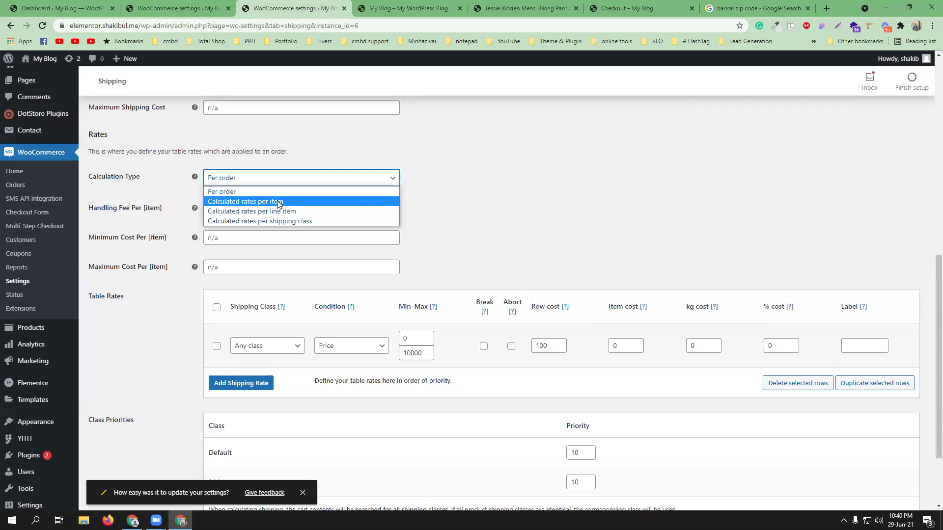
{"action": "left_click", "coordinate": [621, 8]}
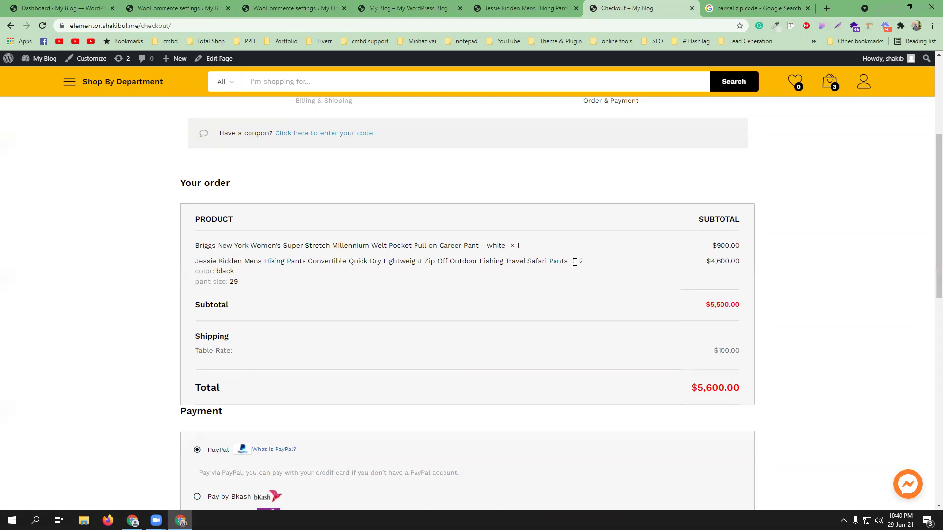
{"action": "left_click", "coordinate": [321, 8]}
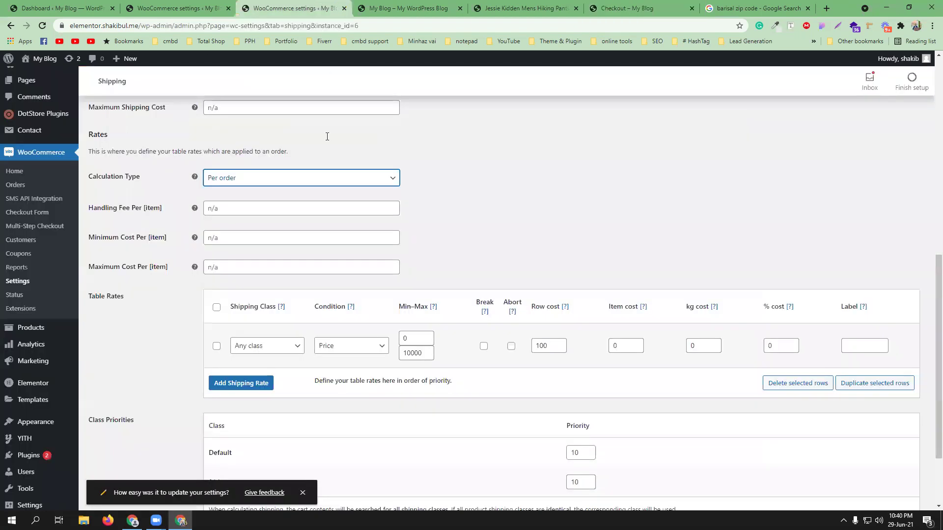
Step: Choose Calculated rates per item as the calculation type and save the settings
{"action": "left_click", "coordinate": [318, 183]}
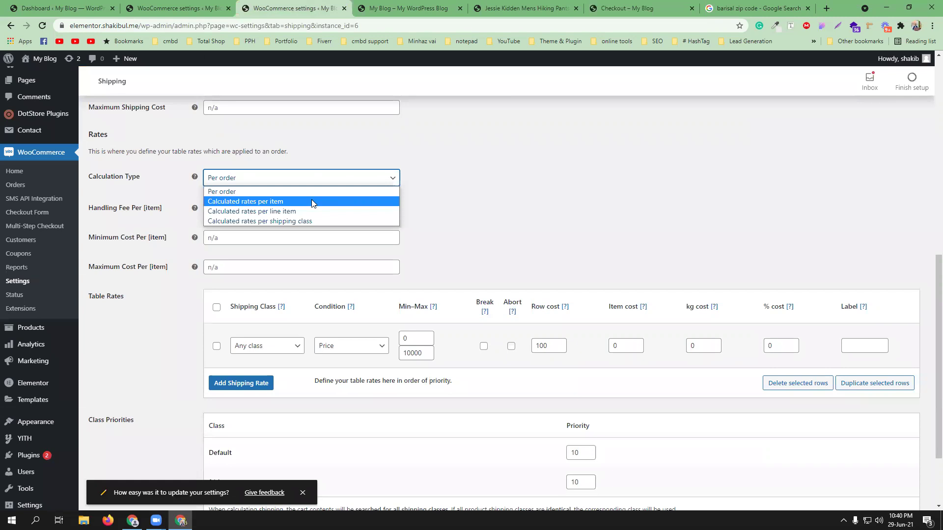
{"action": "key", "text": "Escape"}
{"action": "key", "text": "Down"}
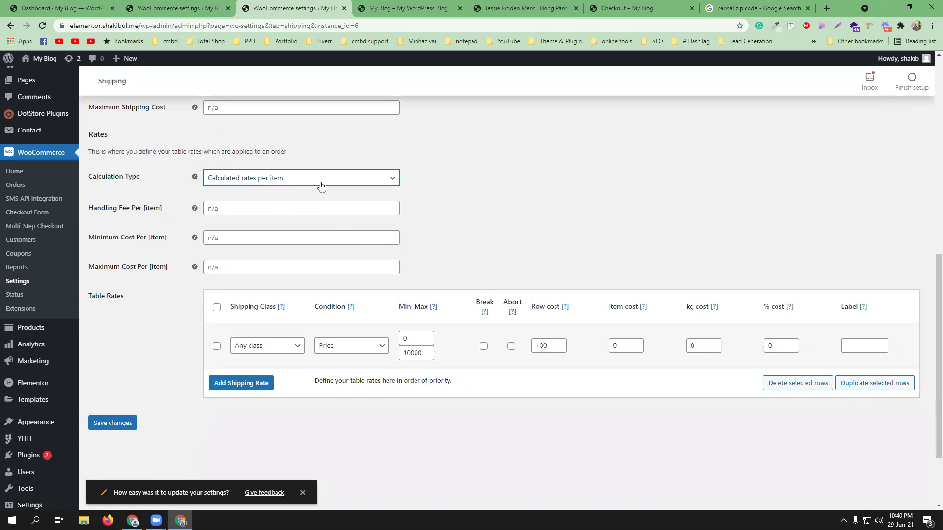
{"action": "left_click", "coordinate": [321, 185]}
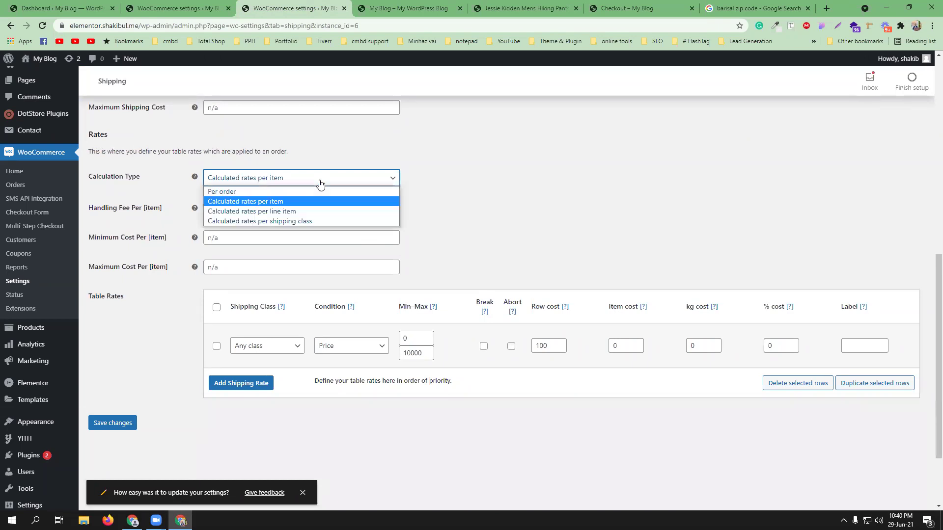
{"action": "left_click", "coordinate": [502, 227]}
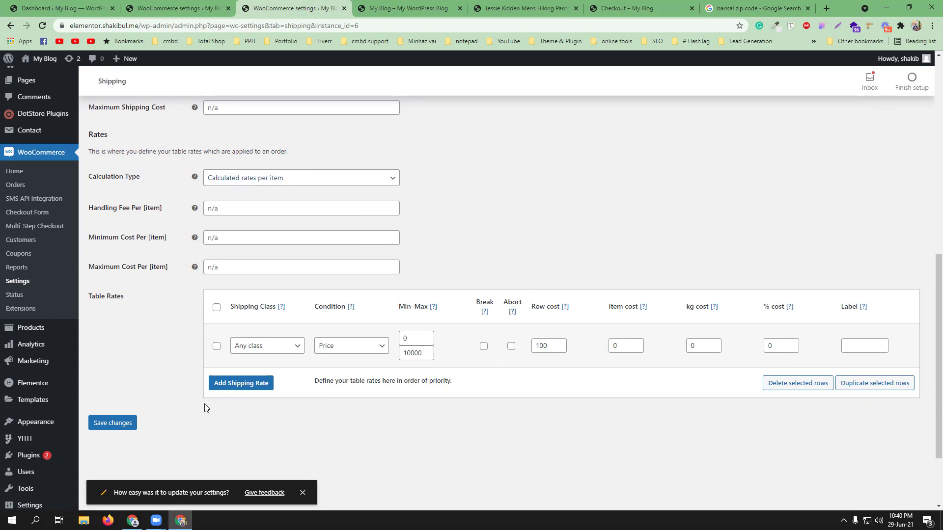
{"action": "left_click", "coordinate": [127, 422]}
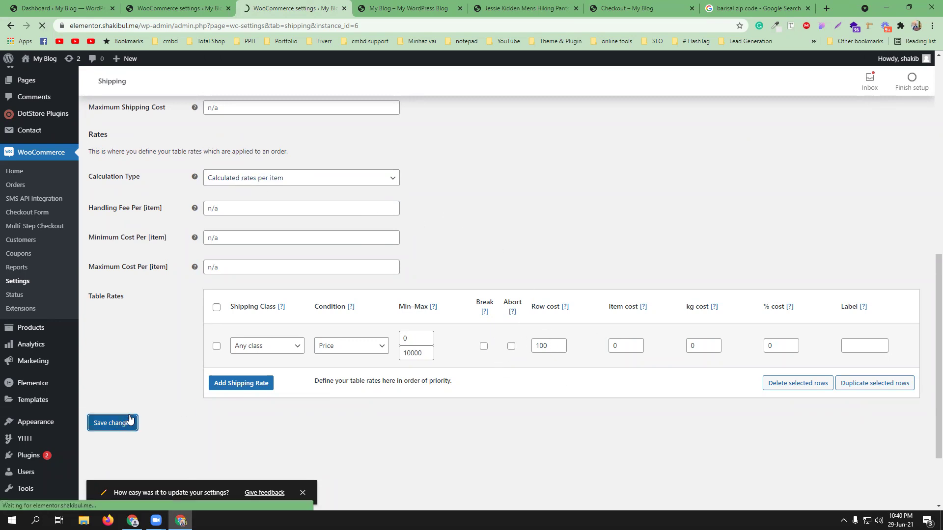
{"action": "left_click", "coordinate": [626, 4]}
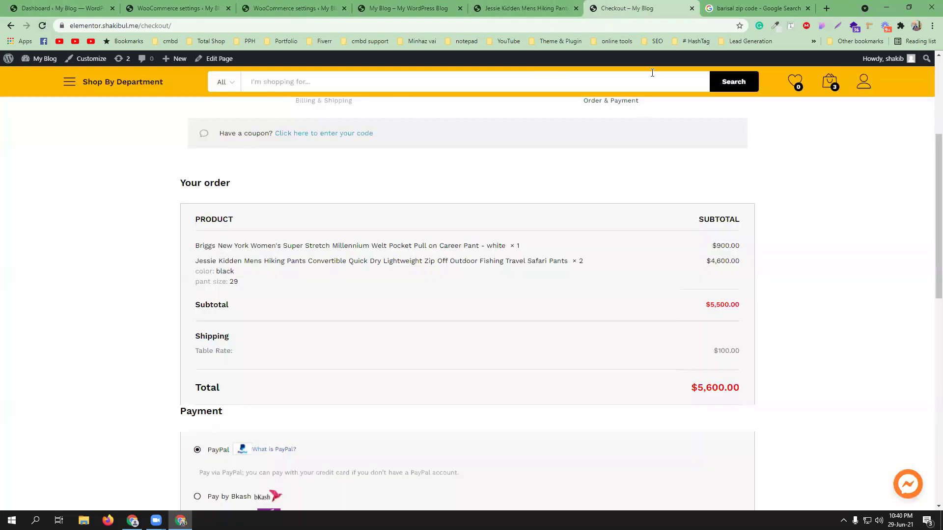
Step: Copy the postcode 8200 from the Google search results
{"action": "left_click", "coordinate": [756, 8]}
{"action": "right_click", "coordinate": [107, 141]}
{"action": "left_click", "coordinate": [128, 146]}
Step: Go from checkout back to the cart and reload it to refresh shipping totals
{"action": "left_click", "coordinate": [628, 8]}
{"action": "scroll", "coordinate": [606, 284], "scroll_direction": "down", "scroll_amount": 5}
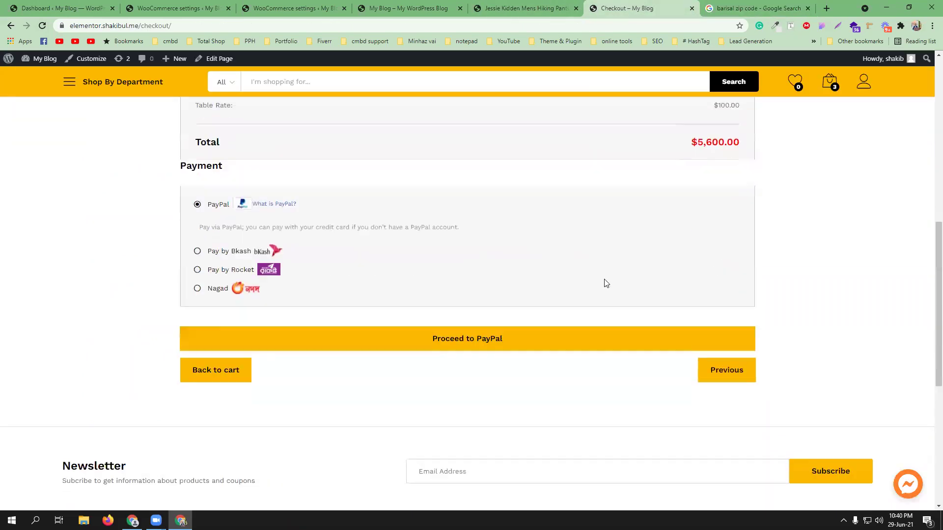
{"action": "left_click", "coordinate": [220, 371]}
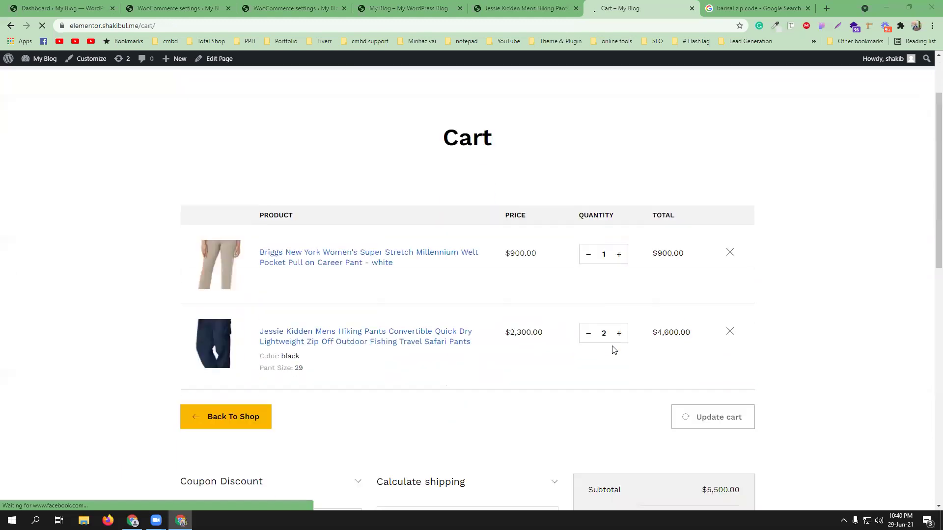
{"action": "scroll", "coordinate": [611, 348], "scroll_direction": "down", "scroll_amount": 5}
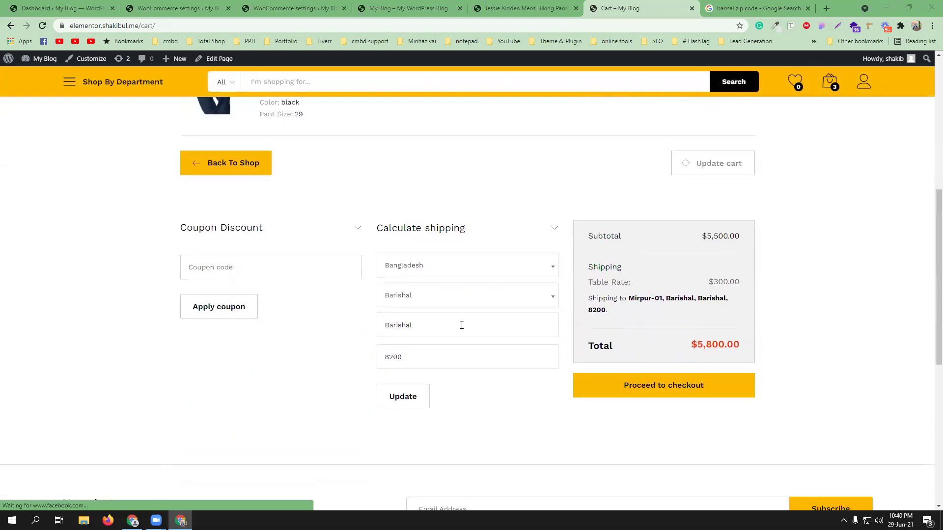
{"action": "left_click", "coordinate": [42, 27]}
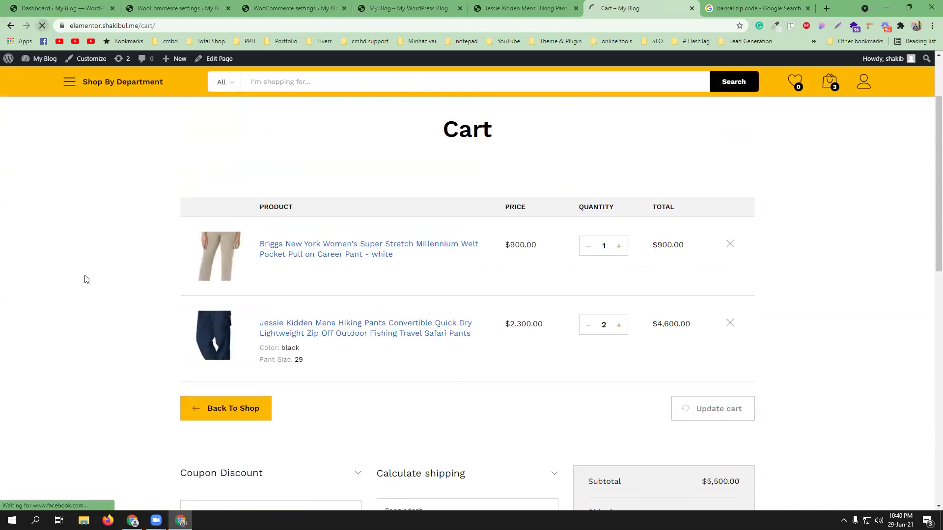
{"action": "scroll", "coordinate": [87, 276], "scroll_direction": "down", "scroll_amount": 2}
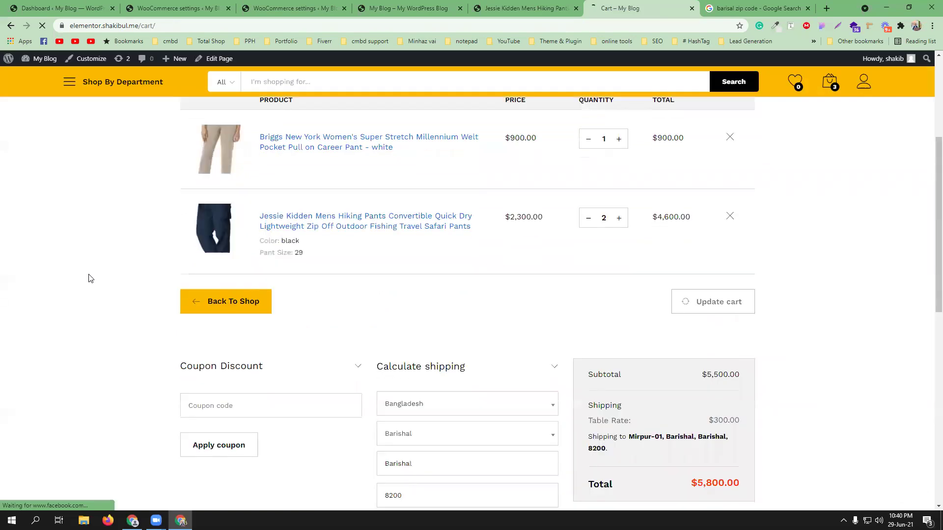
{"action": "scroll", "coordinate": [91, 278], "scroll_direction": "down", "scroll_amount": 1}
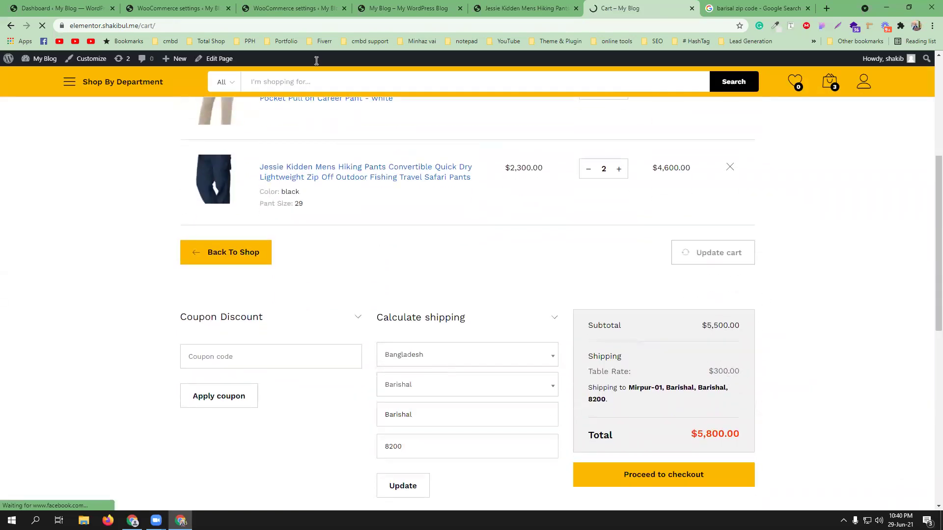
Step: Compare the table rate settings with the cart's $300.00 shipping and $5,800.00 total
{"action": "left_click", "coordinate": [294, 8]}
{"action": "scroll", "coordinate": [491, 302], "scroll_direction": "down", "scroll_amount": 6}
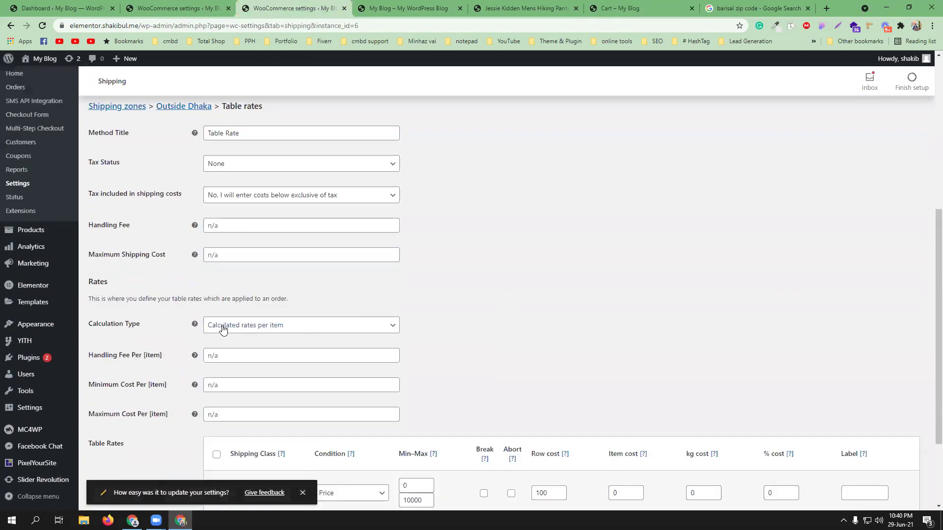
{"action": "scroll", "coordinate": [594, 352], "scroll_direction": "down", "scroll_amount": 3}
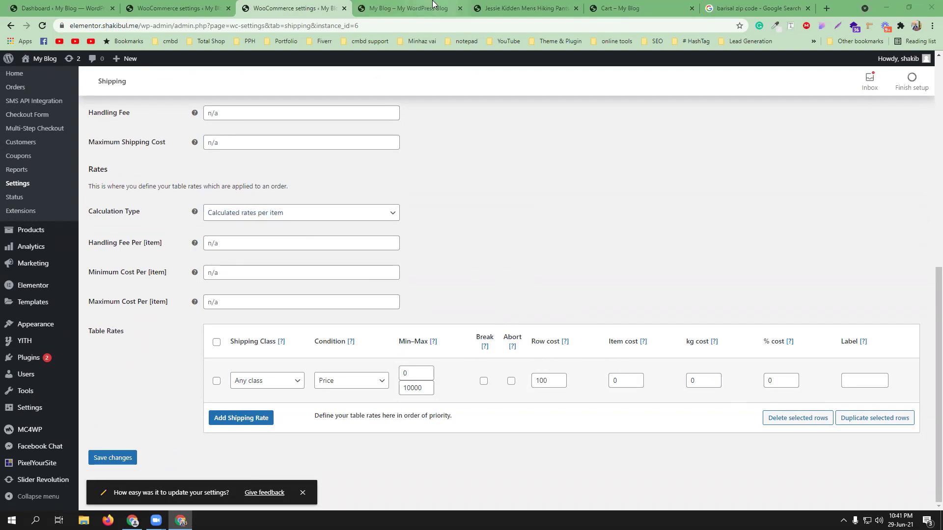
{"action": "left_click", "coordinate": [620, 8]}
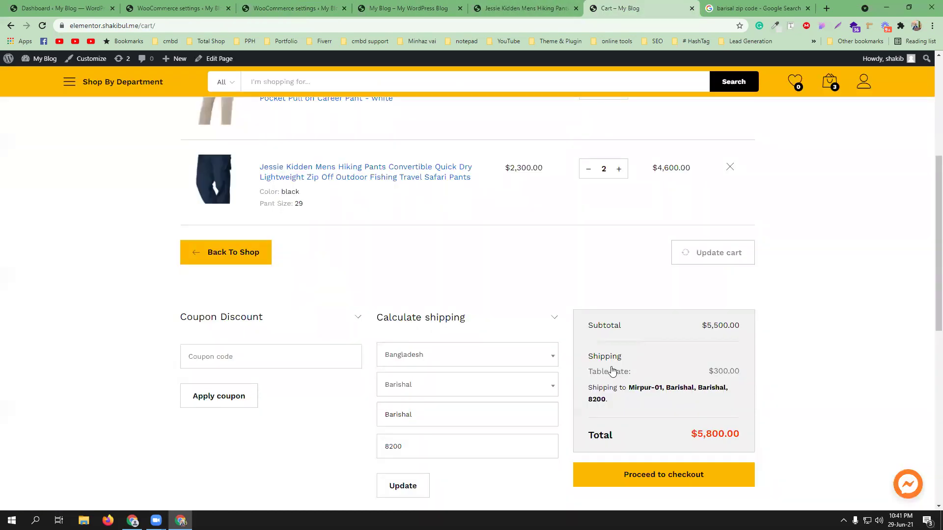
{"action": "scroll", "coordinate": [653, 362], "scroll_direction": "up", "scroll_amount": 2}
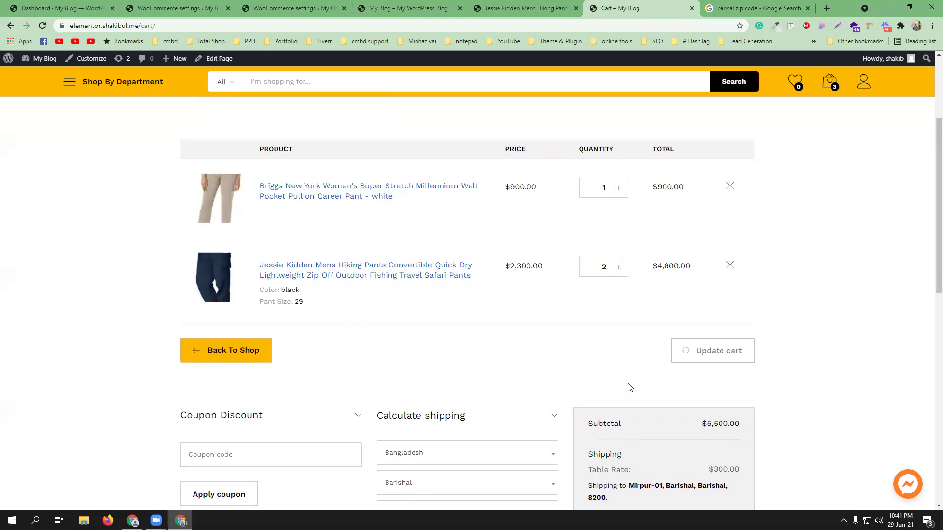
{"action": "scroll", "coordinate": [630, 388], "scroll_direction": "down", "scroll_amount": 1}
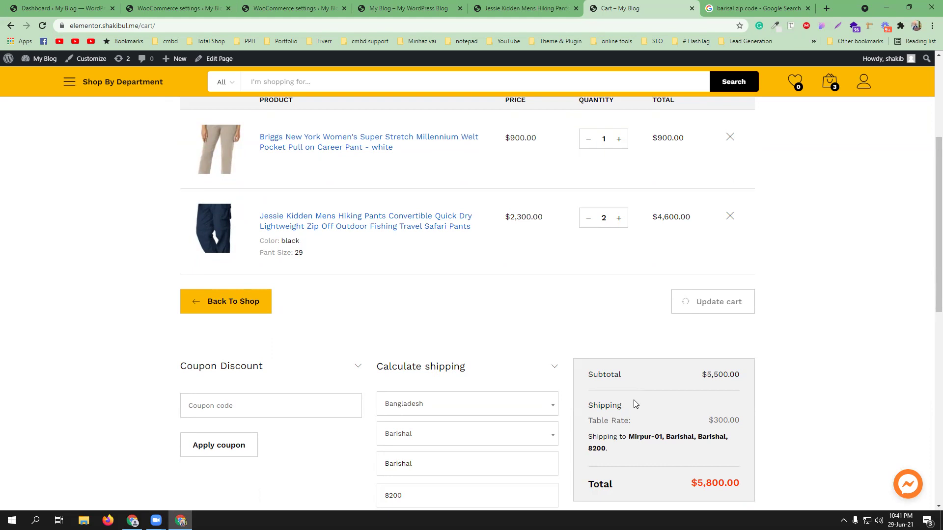
{"action": "scroll", "coordinate": [633, 402], "scroll_direction": "up", "scroll_amount": 2}
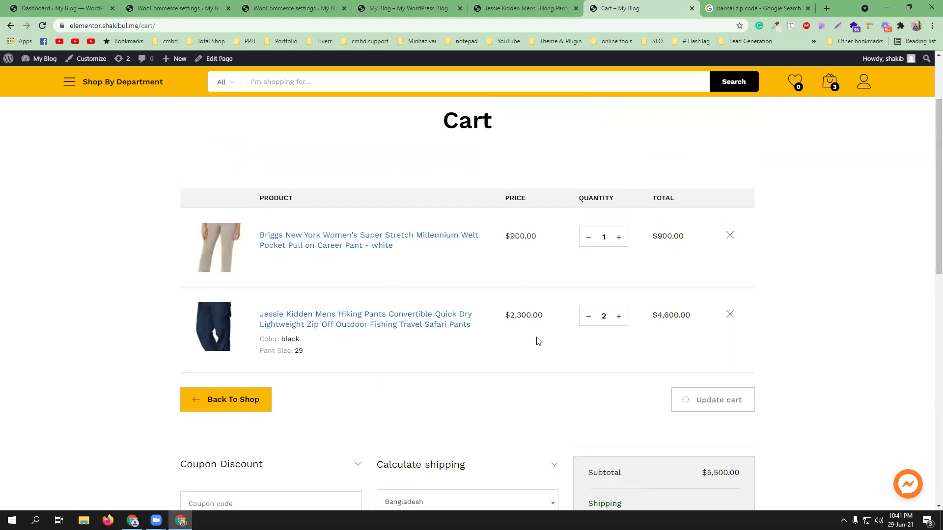
Step: Review the calculation type list, leaving it on Calculated rates per item
{"action": "left_click", "coordinate": [313, 7]}
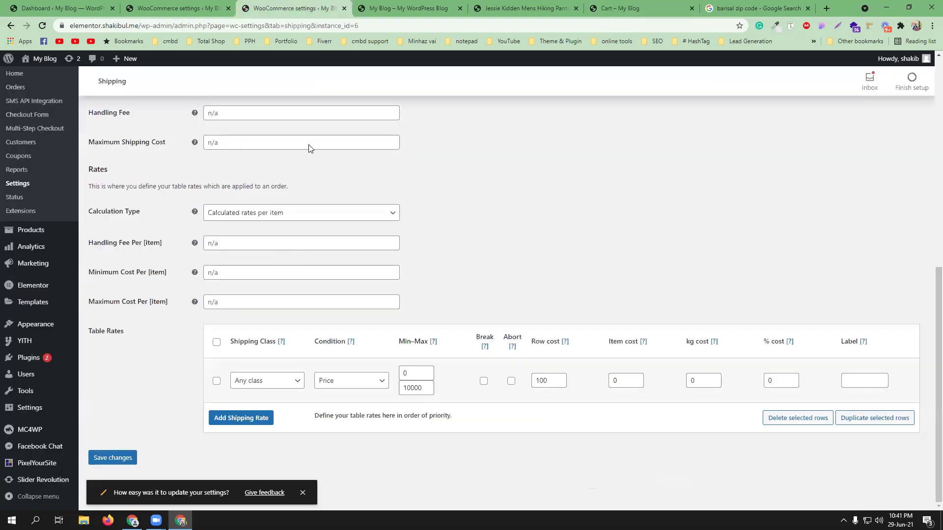
{"action": "left_click", "coordinate": [278, 216]}
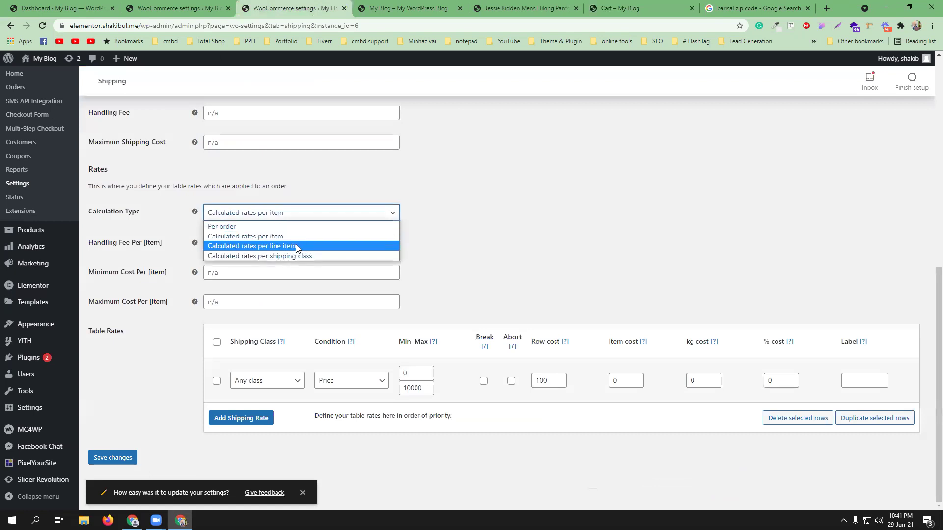
{"action": "left_click", "coordinate": [539, 248]}
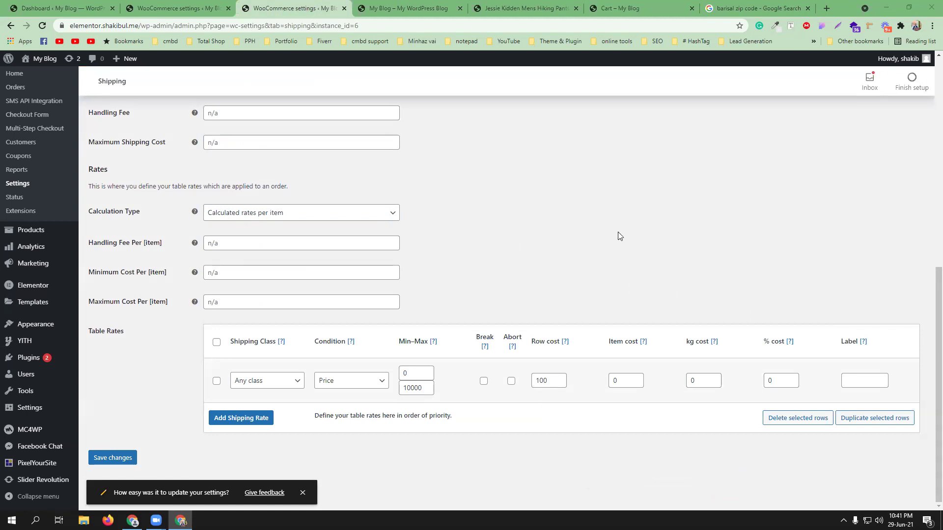
{"action": "left_click", "coordinate": [365, 214]}
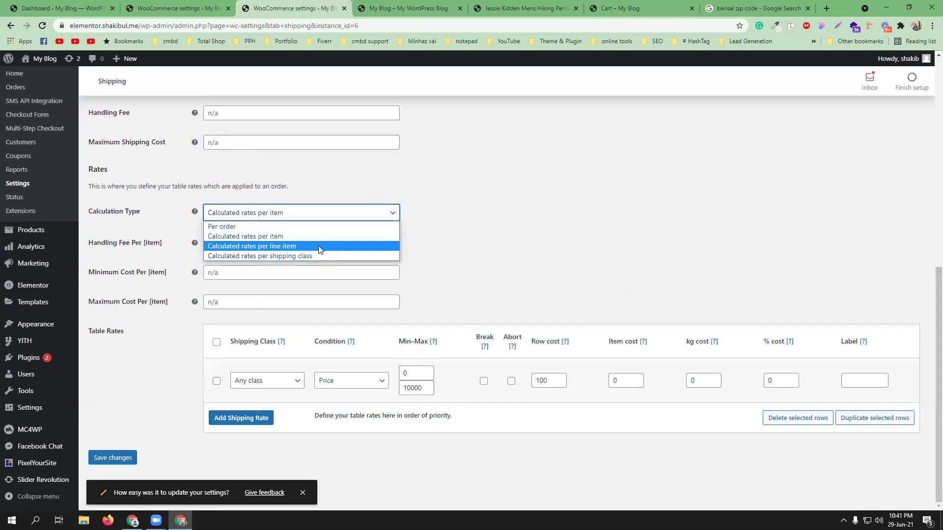
{"action": "left_click", "coordinate": [492, 264]}
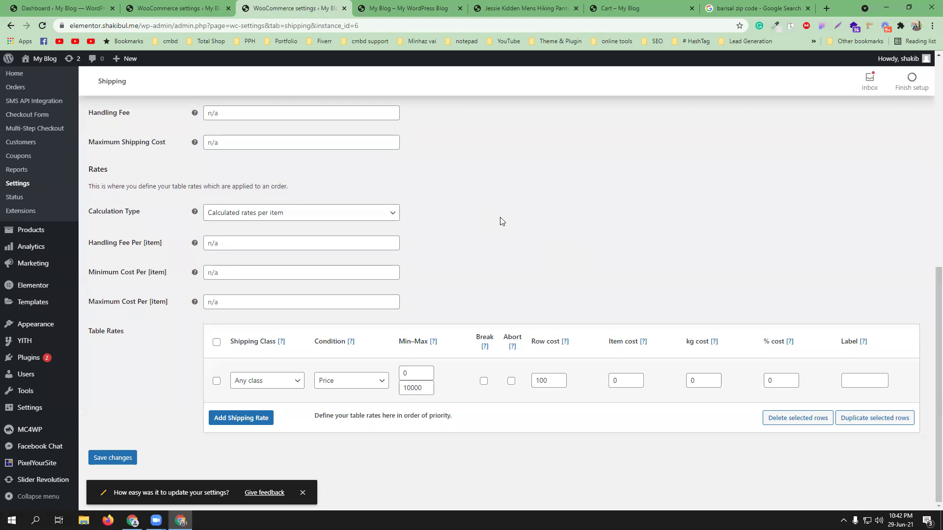
Step: Move the 100 charge from row cost to item cost and save the table rate
{"action": "left_click", "coordinate": [557, 381]}
{"action": "left_click_drag", "start_coordinate": [557, 380], "coordinate": [537, 381]}
{"action": "key", "text": "BackSpace"}
{"action": "left_click", "coordinate": [620, 378]}
{"action": "left_click_drag", "start_coordinate": [620, 378], "coordinate": [614, 378]}
{"action": "type", "text": "100"}
{"action": "left_click", "coordinate": [109, 459]}
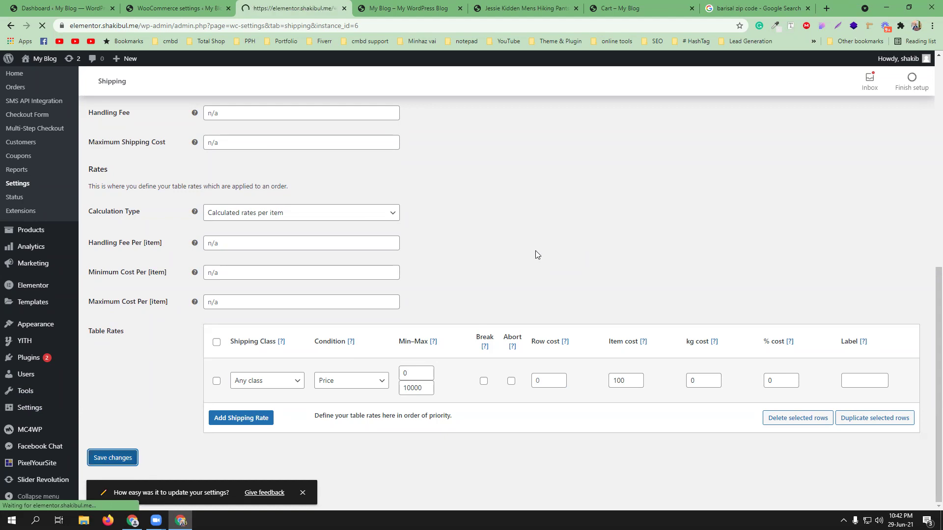
{"action": "left_click", "coordinate": [598, 14]}
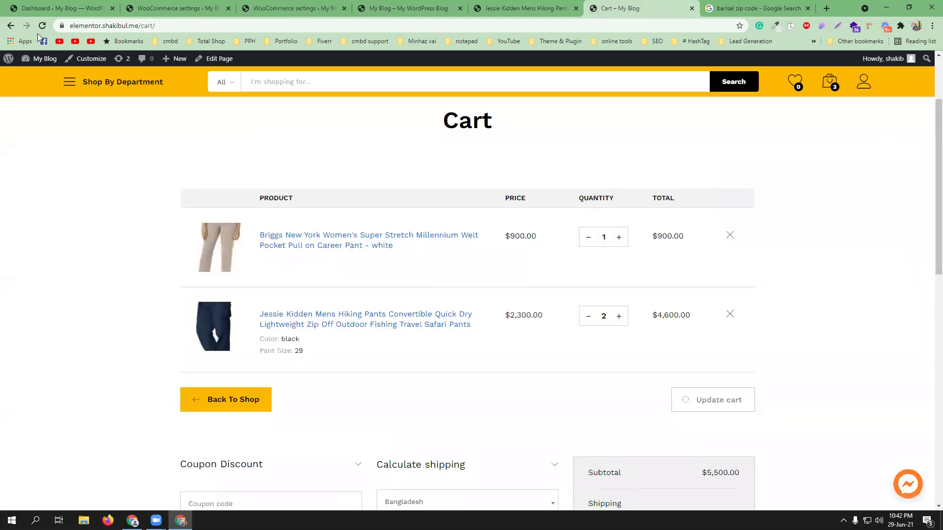
Step: Reload the cart and review the Table Rate shipping charge in the totals
{"action": "left_click", "coordinate": [42, 26]}
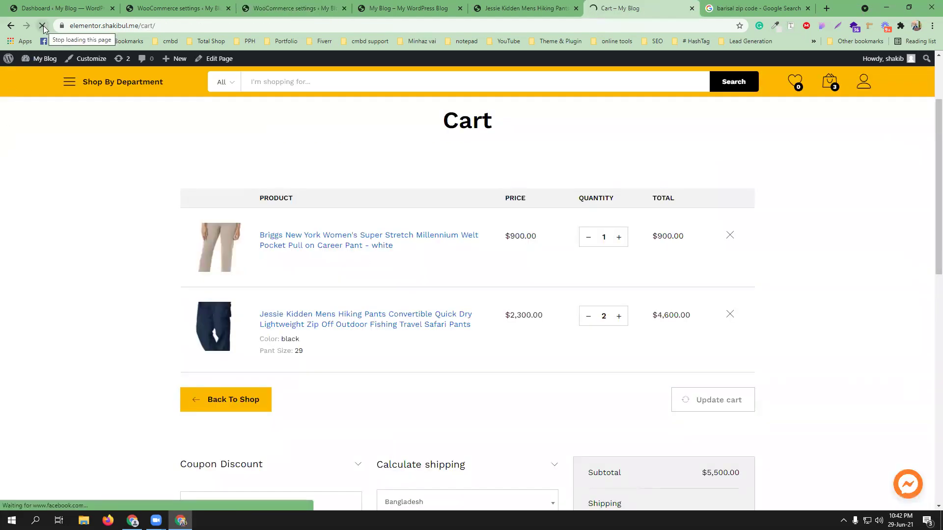
{"action": "scroll", "coordinate": [579, 324], "scroll_direction": "down", "scroll_amount": 3}
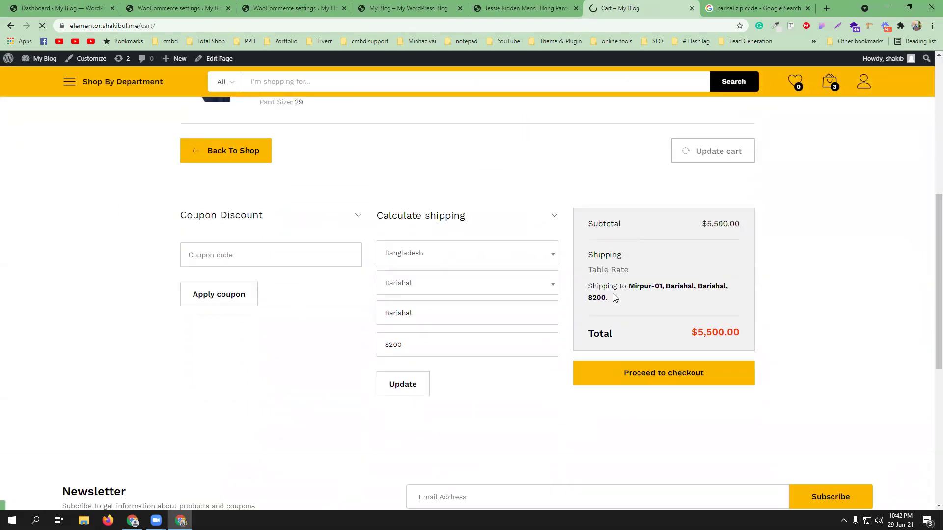
{"action": "scroll", "coordinate": [641, 294], "scroll_direction": "up", "scroll_amount": 2}
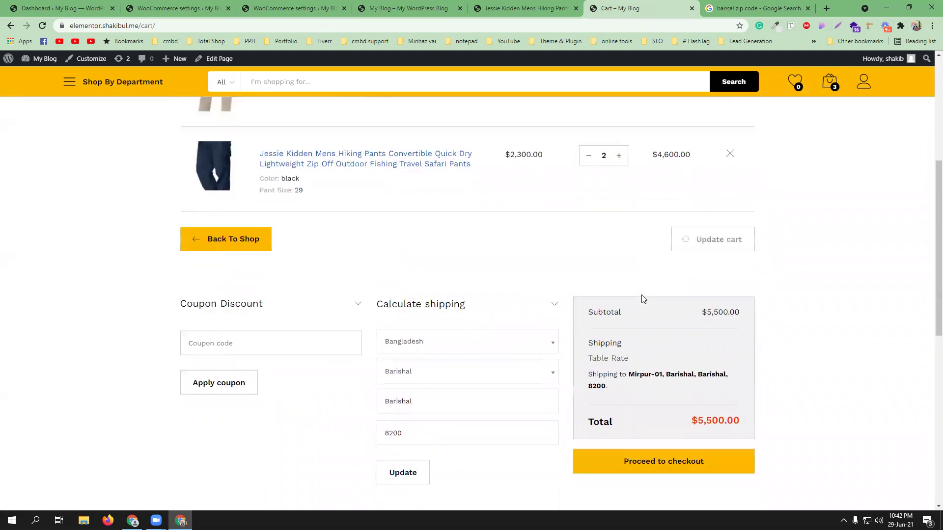
{"action": "scroll", "coordinate": [643, 299], "scroll_direction": "down", "scroll_amount": 3}
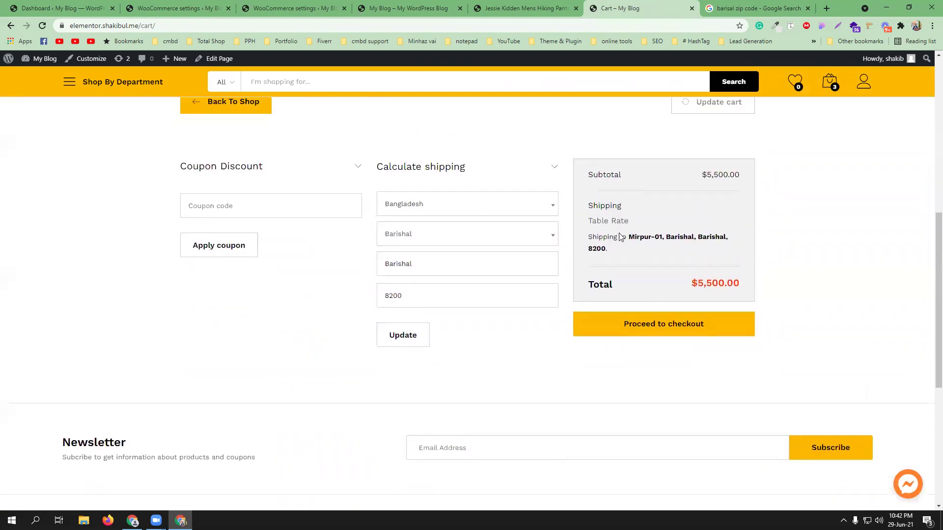
{"action": "scroll", "coordinate": [672, 269], "scroll_direction": "up", "scroll_amount": 1}
{"action": "scroll", "coordinate": [672, 269], "scroll_direction": "up", "scroll_amount": 4}
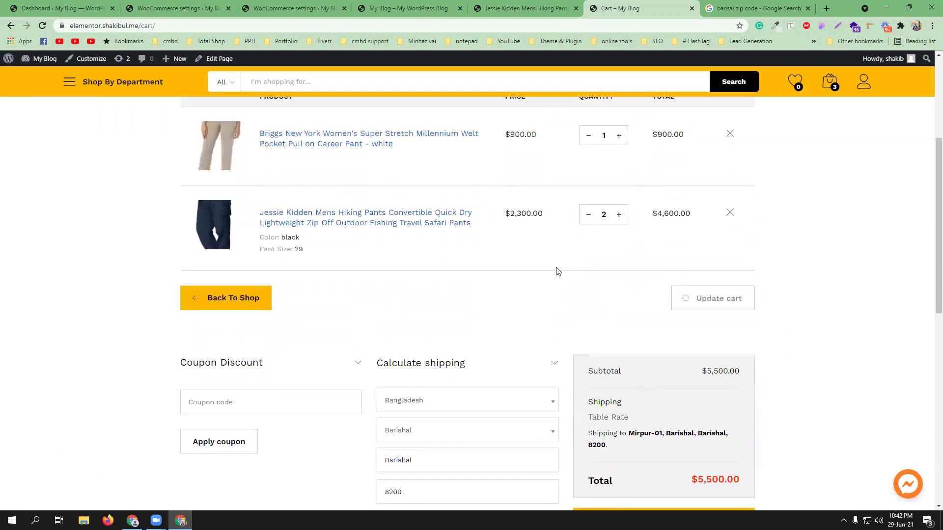
Step: Return to the table rate settings and scroll to the rate row with item cost 100
{"action": "left_click", "coordinate": [282, 6]}
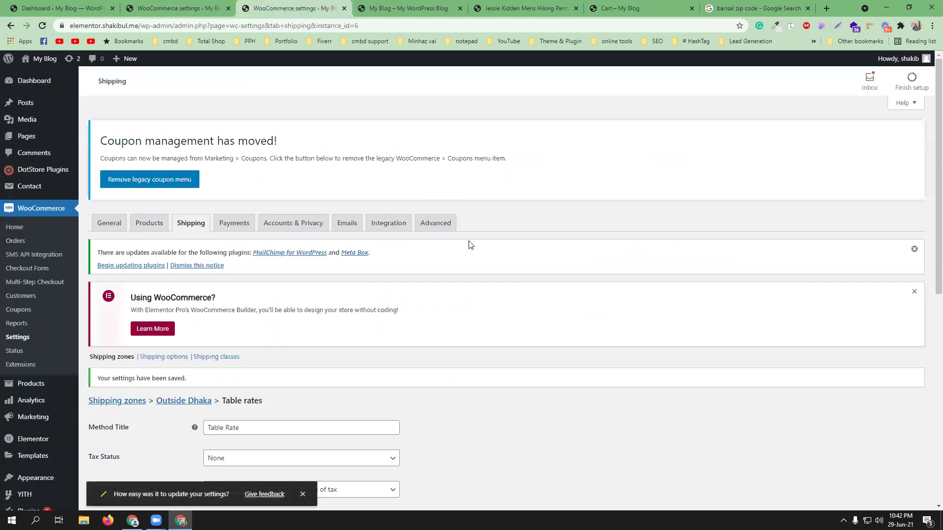
{"action": "scroll", "coordinate": [475, 267], "scroll_direction": "down", "scroll_amount": 7}
{"action": "scroll", "coordinate": [476, 269], "scroll_direction": "down", "scroll_amount": 1}
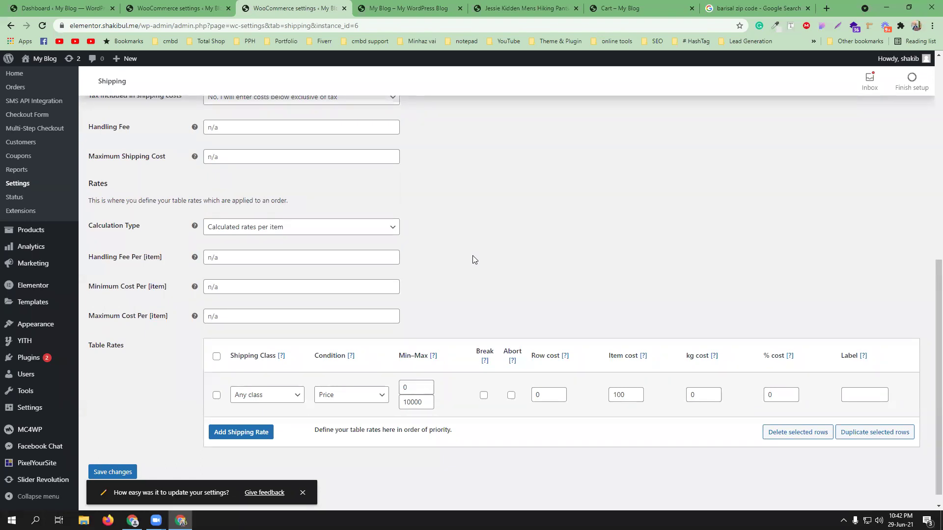
Step: Switch the table rate to 'Calculated rates per line item' with 100 as row cost, save, and return to the cart
{"action": "left_click", "coordinate": [343, 229]}
{"action": "left_click", "coordinate": [341, 244]}
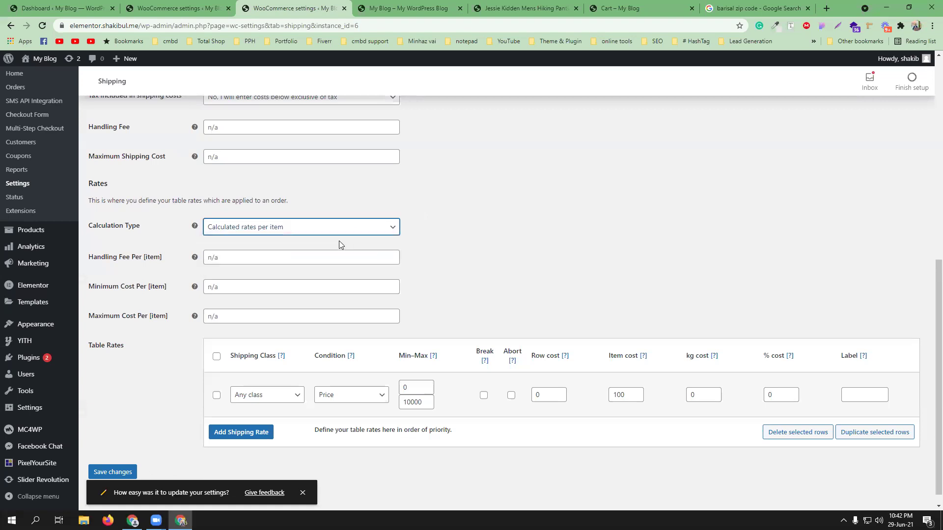
{"action": "key", "text": "Up"}
{"action": "scroll", "coordinate": [536, 275], "scroll_direction": "down", "scroll_amount": 2}
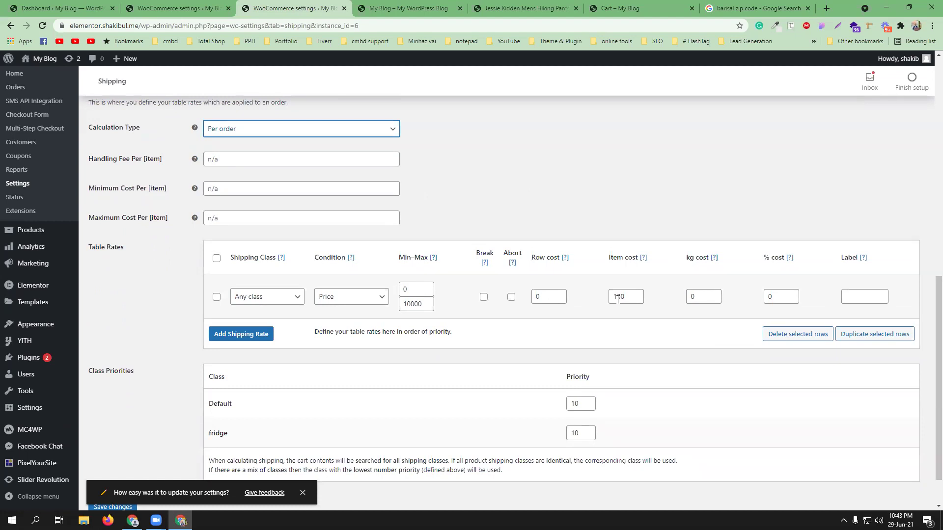
{"action": "left_click", "coordinate": [265, 130]}
{"action": "left_click", "coordinate": [272, 164]}
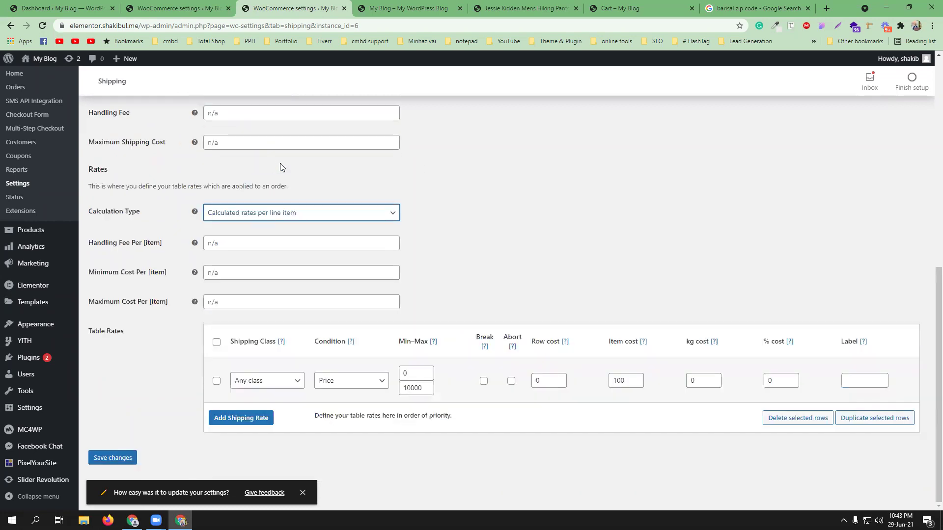
{"action": "left_click_drag", "start_coordinate": [634, 381], "coordinate": [549, 380]}
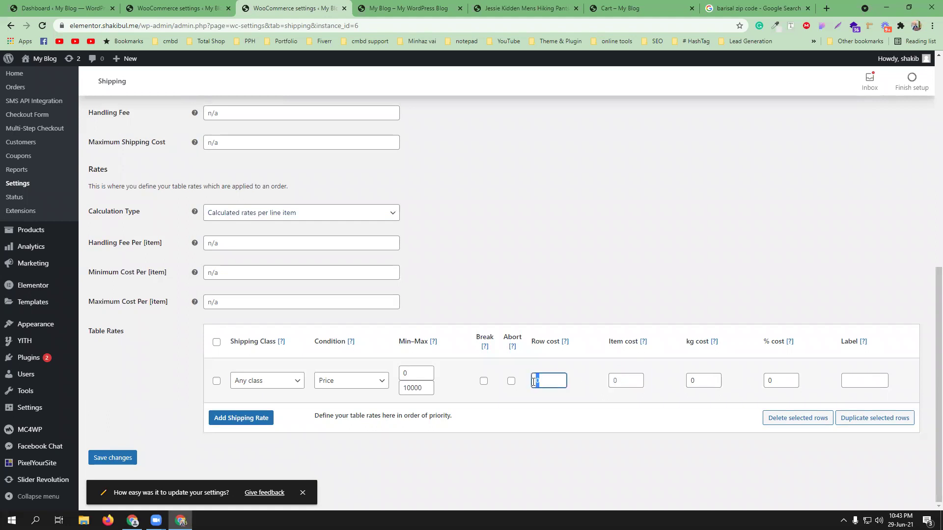
{"action": "key", "text": "Return"}
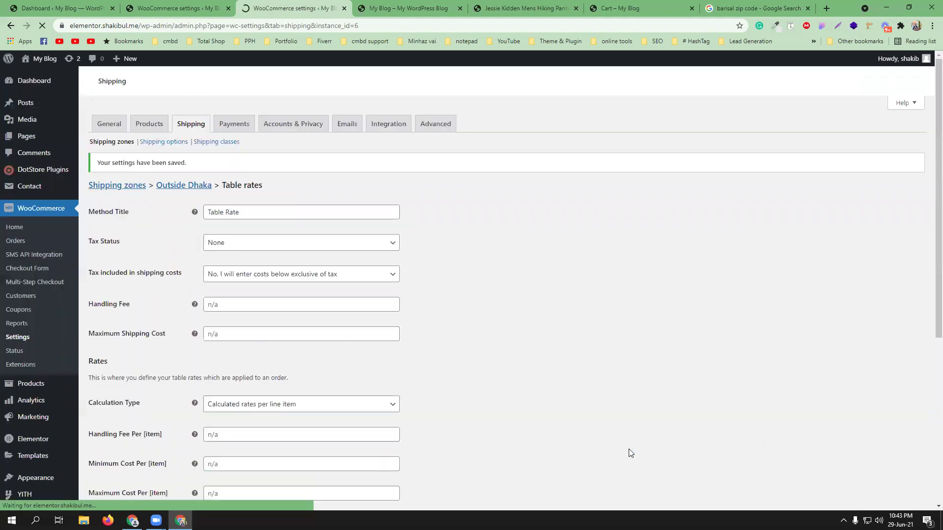
{"action": "left_click", "coordinate": [616, 8]}
Step: Reload the cart and check the $200.00 Table Rate shipping and $5,700.00 total
{"action": "left_click", "coordinate": [43, 26]}
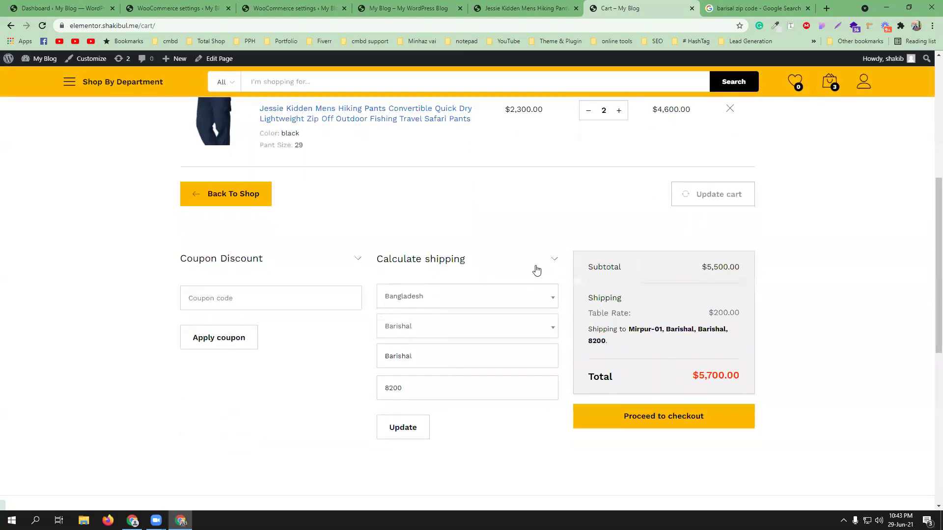
{"action": "scroll", "coordinate": [491, 251], "scroll_direction": "up", "scroll_amount": 4}
{"action": "scroll", "coordinate": [505, 246], "scroll_direction": "down", "scroll_amount": 1}
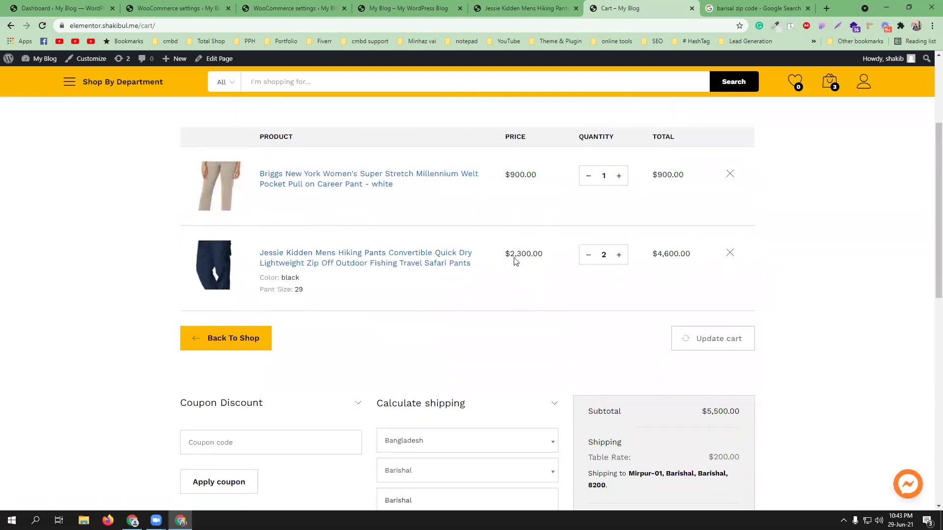
{"action": "scroll", "coordinate": [489, 262], "scroll_direction": "down", "scroll_amount": 3}
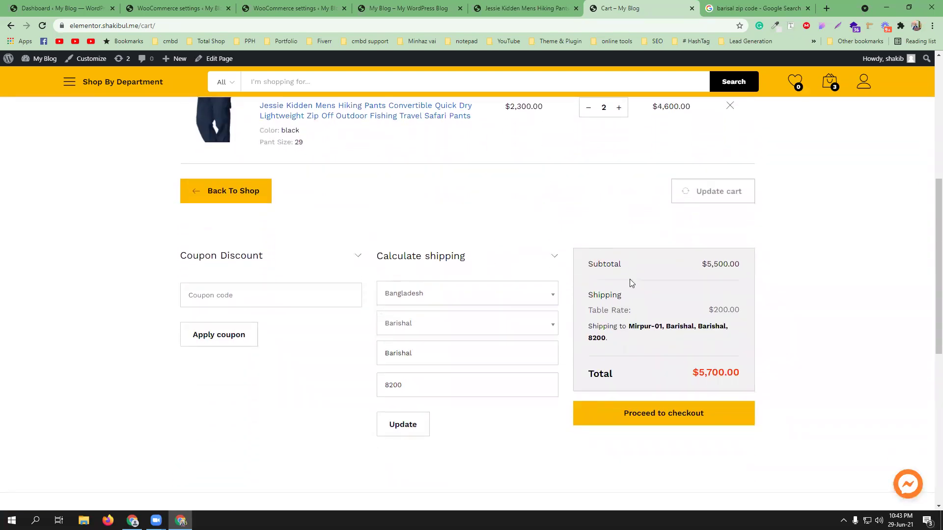
{"action": "scroll", "coordinate": [476, 227], "scroll_direction": "up", "scroll_amount": 2}
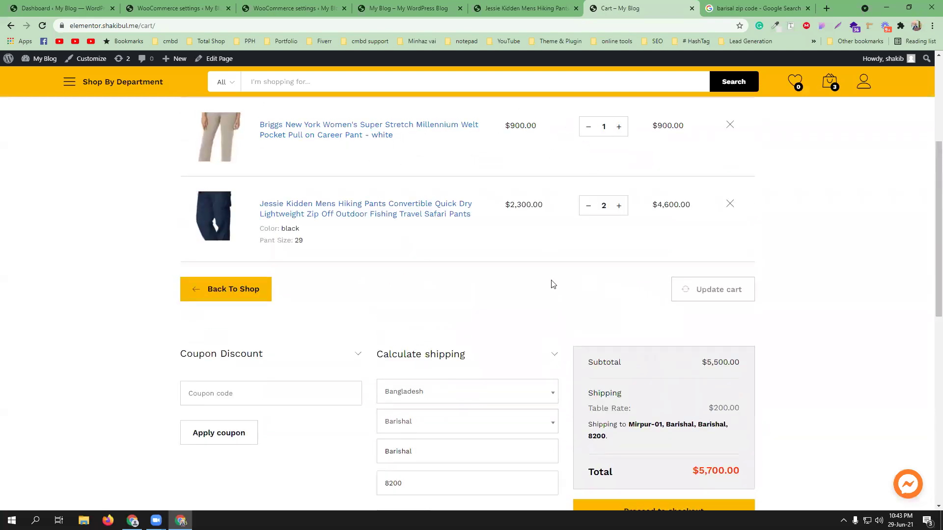
{"action": "scroll", "coordinate": [551, 283], "scroll_direction": "up", "scroll_amount": 1}
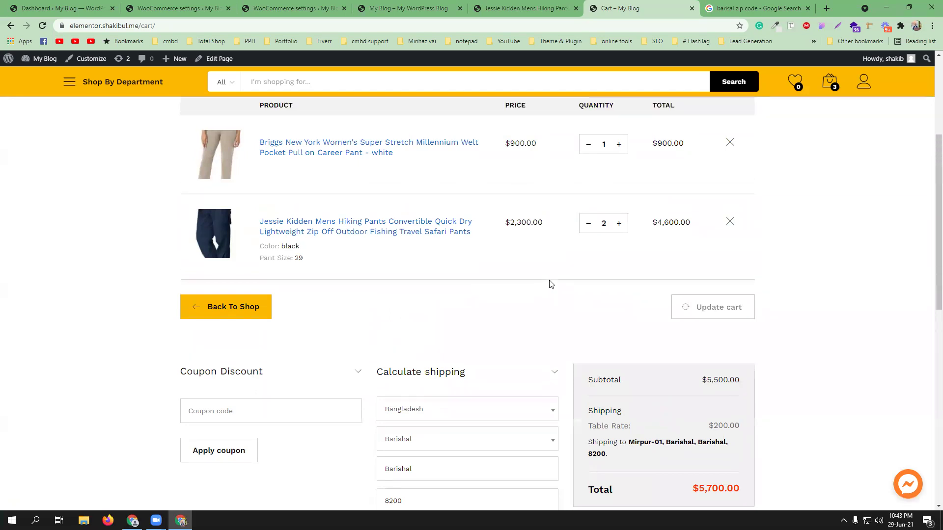
Step: Open the shop in a new tab and go to the New Balance Women's 520 V7 Running Shoes page
{"action": "middle_click", "coordinate": [240, 339]}
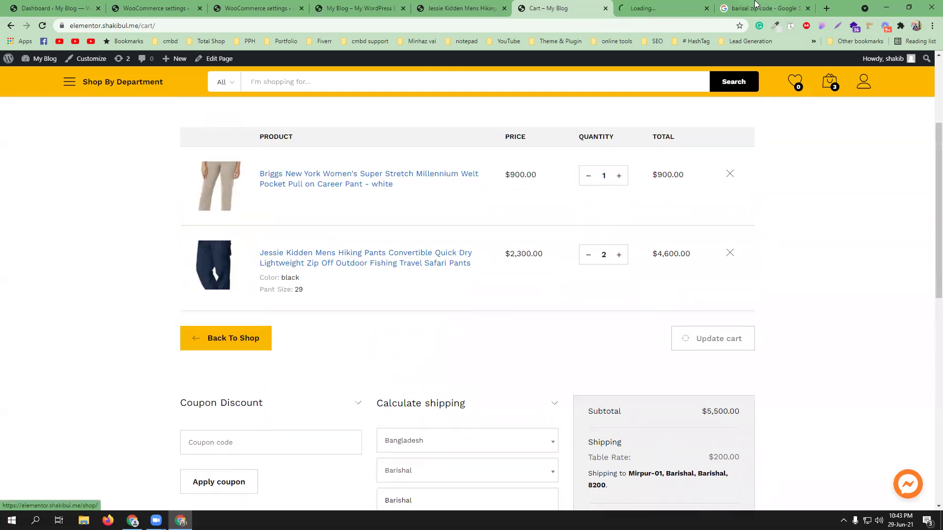
{"action": "left_click", "coordinate": [644, 7]}
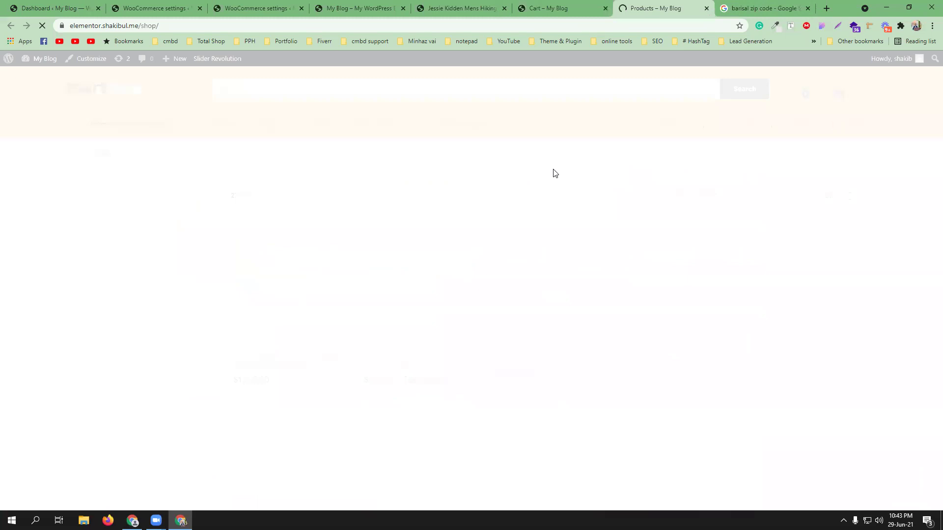
{"action": "scroll", "coordinate": [534, 240], "scroll_direction": "down", "scroll_amount": 1}
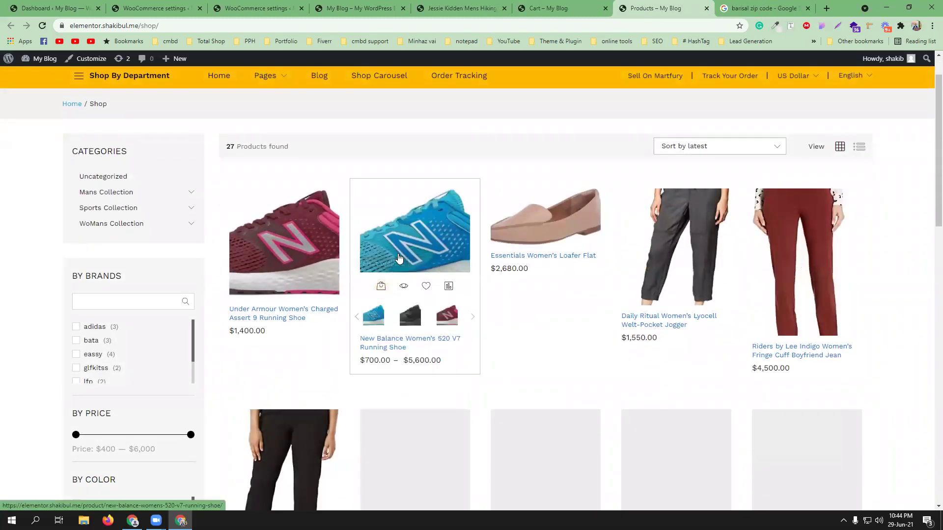
{"action": "left_click", "coordinate": [383, 286]}
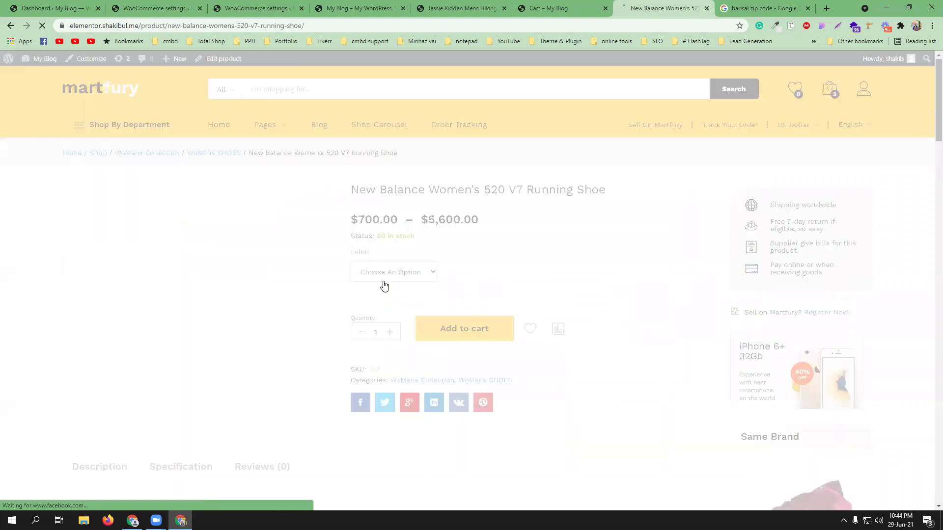
Step: Add two black 520 V7 shoes to the cart and go to the cart
{"action": "left_click", "coordinate": [419, 275]}
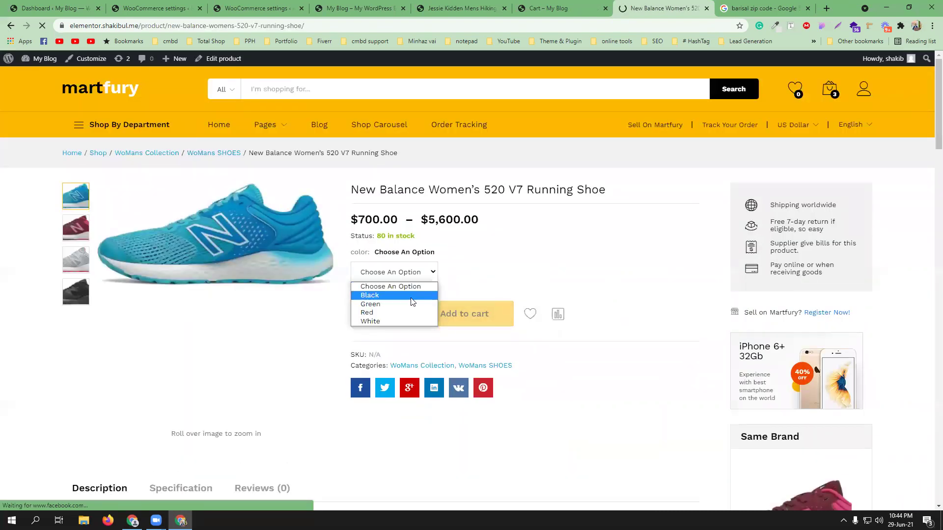
{"action": "left_click", "coordinate": [417, 296]}
{"action": "left_click", "coordinate": [390, 355]}
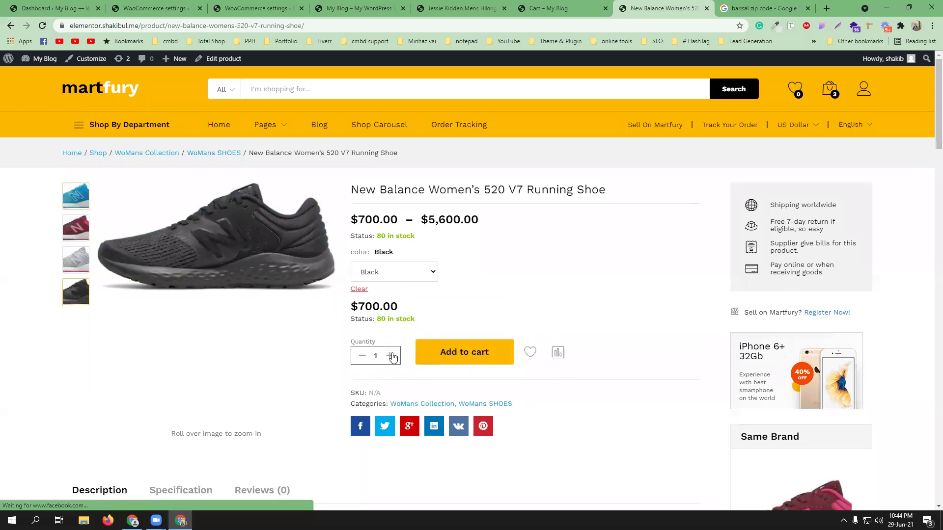
{"action": "left_click", "coordinate": [470, 357]}
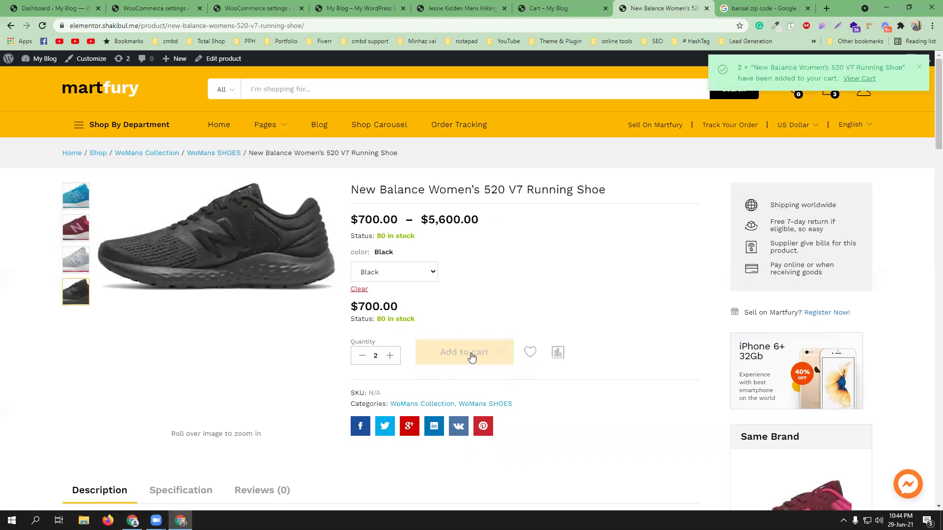
{"action": "left_click", "coordinate": [857, 80]}
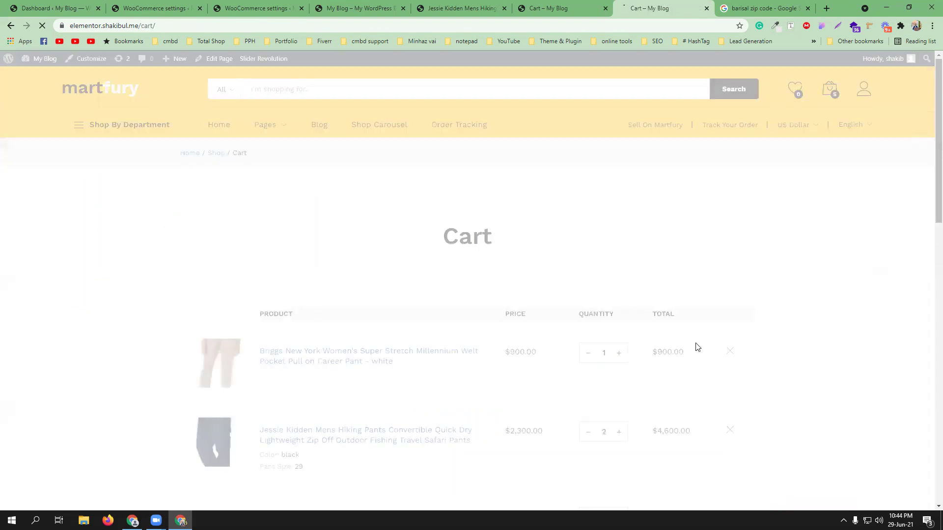
Step: Review the cart's $300.00 Table Rate shipping and $7,200.00 total, then go back to the Outside Dhaka settings
{"action": "scroll", "coordinate": [575, 402], "scroll_direction": "down", "scroll_amount": 3}
{"action": "scroll", "coordinate": [575, 402], "scroll_direction": "down", "scroll_amount": 5}
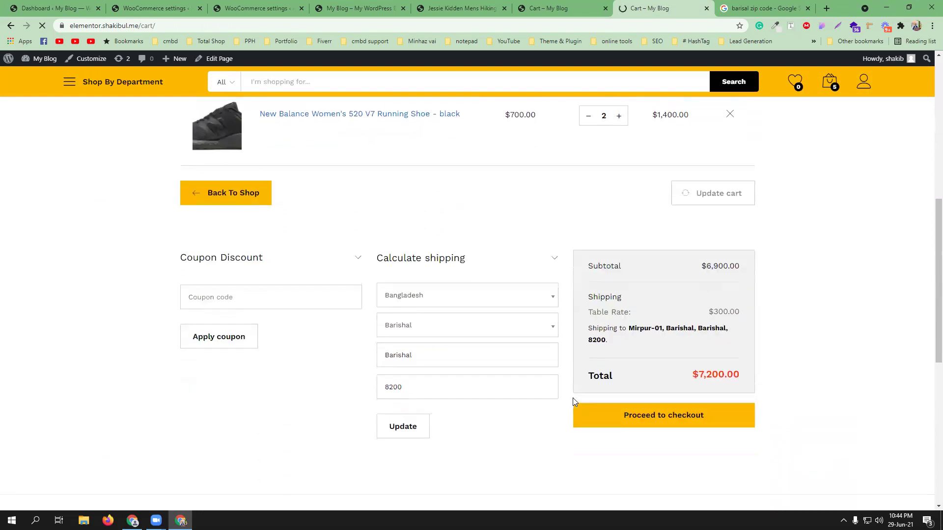
{"action": "scroll", "coordinate": [660, 302], "scroll_direction": "up", "scroll_amount": 3}
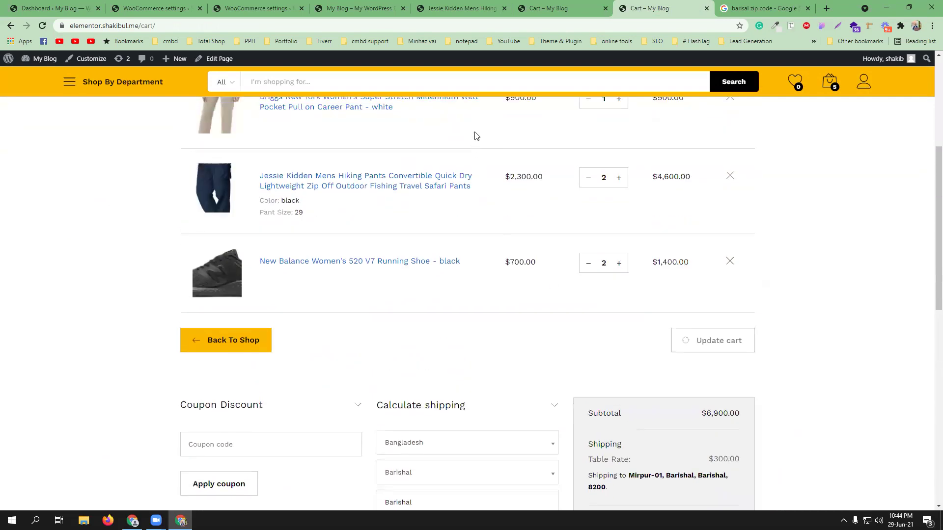
{"action": "scroll", "coordinate": [726, 445], "scroll_direction": "down", "scroll_amount": 3}
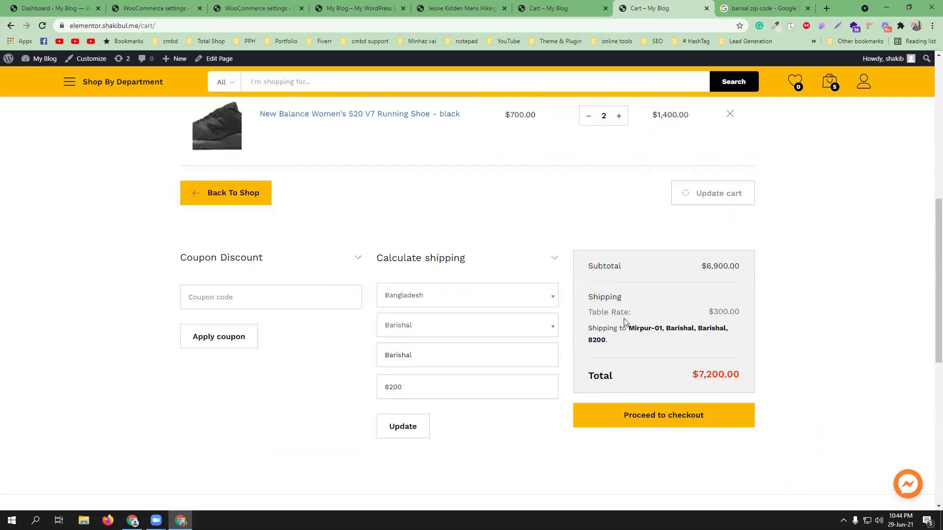
{"action": "scroll", "coordinate": [626, 324], "scroll_direction": "up", "scroll_amount": 4}
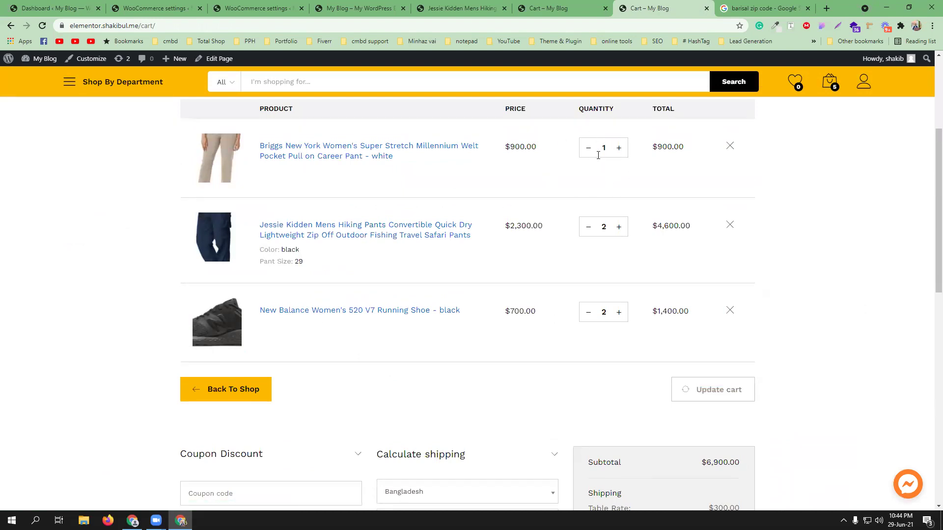
{"action": "left_click", "coordinate": [256, 7]}
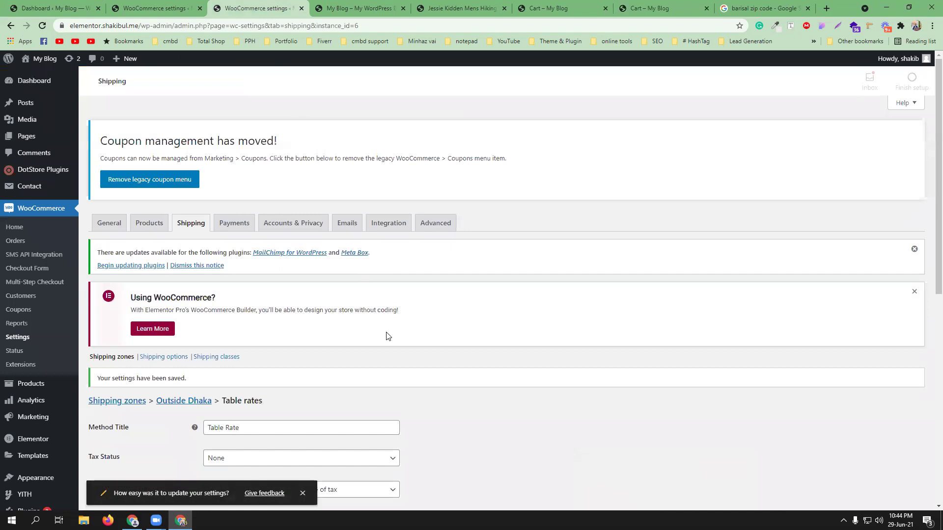
{"action": "scroll", "coordinate": [385, 332], "scroll_direction": "down", "scroll_amount": 4}
{"action": "scroll", "coordinate": [307, 374], "scroll_direction": "down", "scroll_amount": 3}
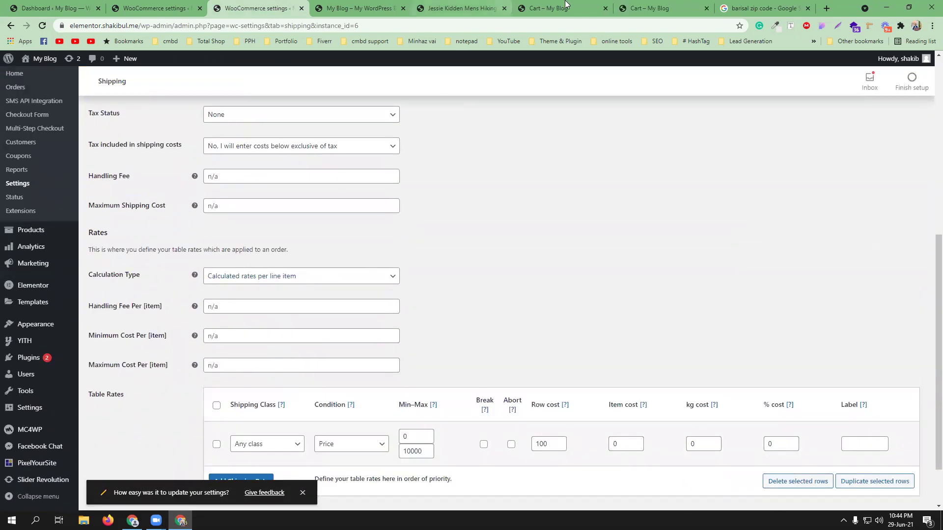
{"action": "left_click", "coordinate": [648, 7]}
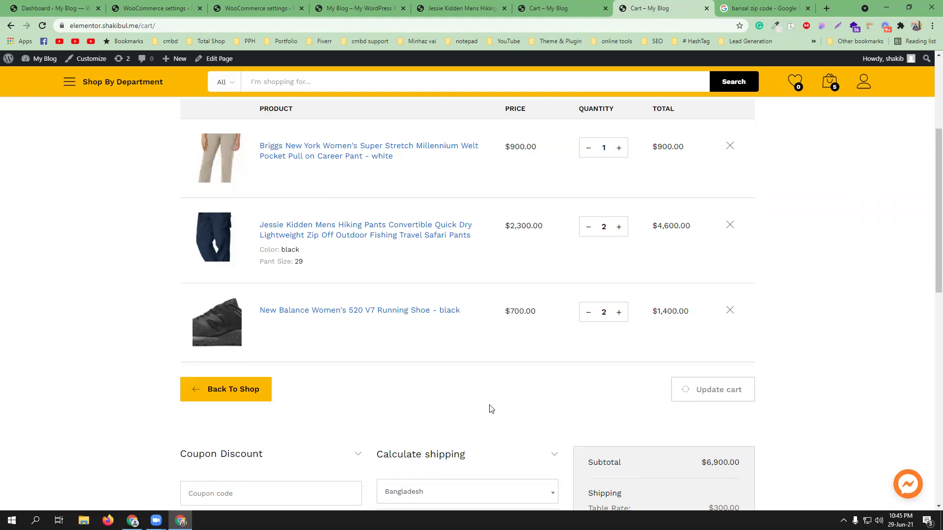
{"action": "scroll", "coordinate": [493, 411], "scroll_direction": "up", "scroll_amount": 1}
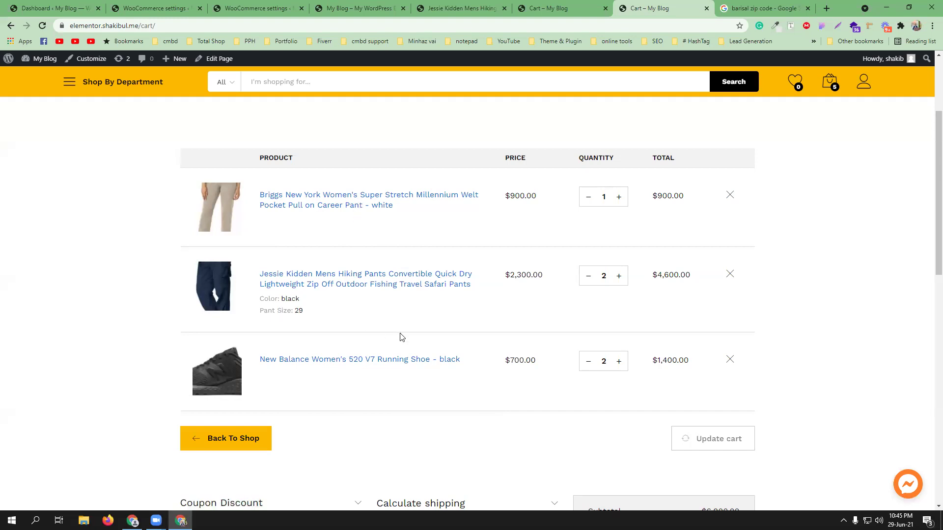
Step: Set the Outside Dhaka rate to Per order with row cost 0 and item cost 100, and save
{"action": "left_click", "coordinate": [269, 9]}
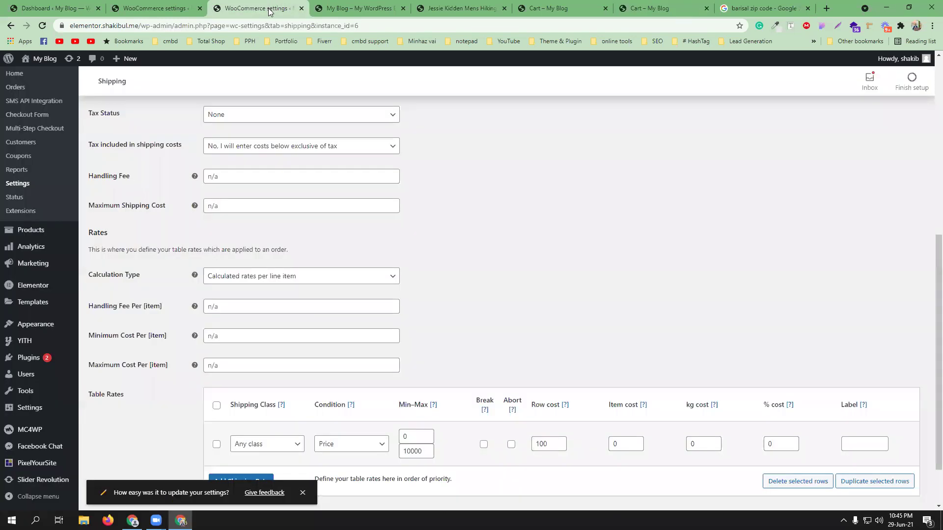
{"action": "left_click", "coordinate": [318, 238]}
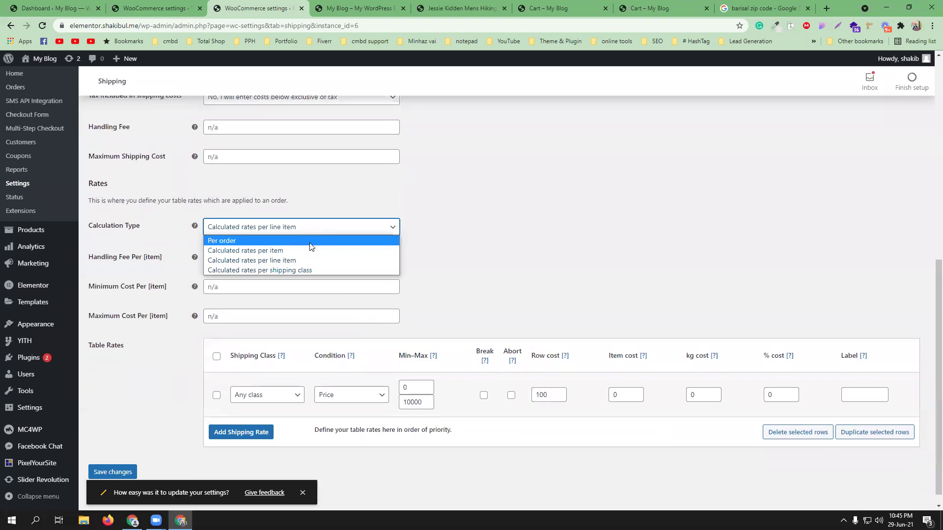
{"action": "left_click", "coordinate": [313, 241]}
{"action": "double_click", "coordinate": [551, 393]}
{"action": "type", "text": "0"}
{"action": "double_click", "coordinate": [610, 394]}
{"action": "type", "text": "100"}
{"action": "scroll", "coordinate": [285, 430], "scroll_direction": "down", "scroll_amount": 3}
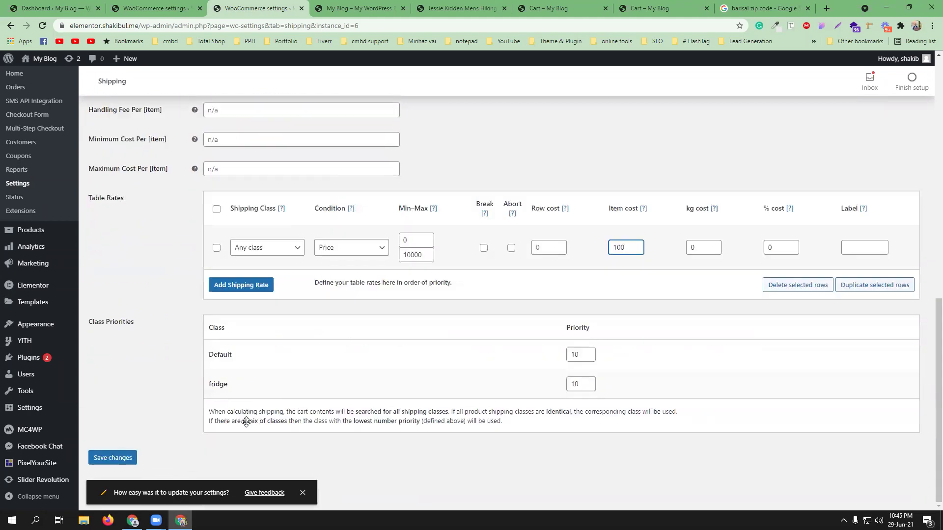
{"action": "left_click", "coordinate": [119, 453]}
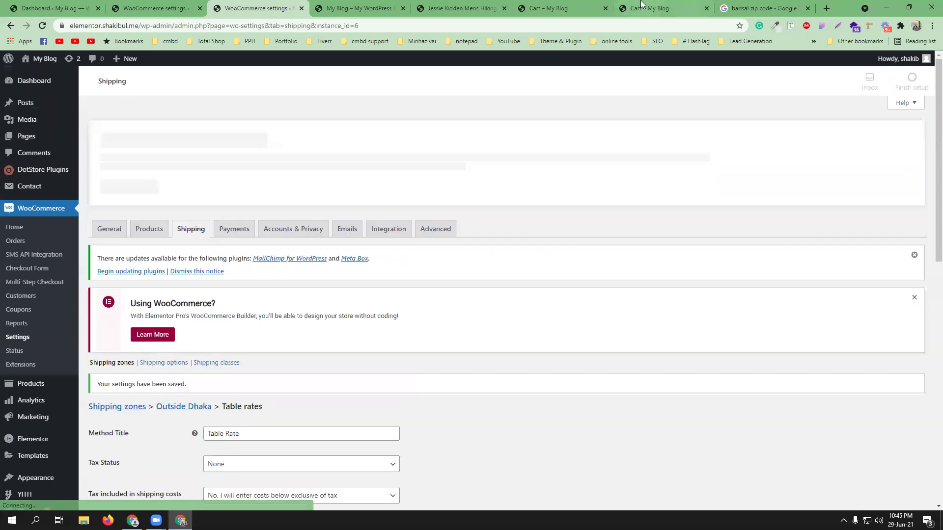
{"action": "left_click", "coordinate": [640, 7]}
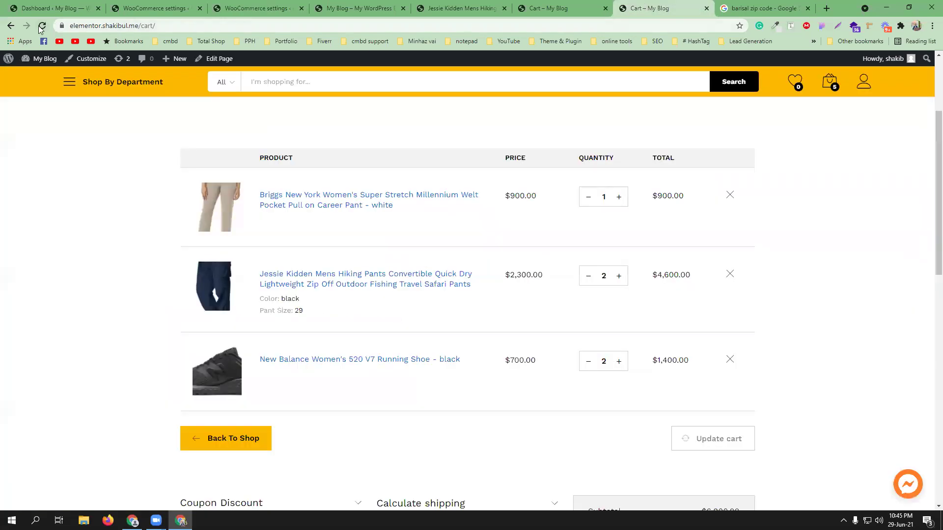
Step: Reload the cart and confirm $500.00 Table Rate shipping to Barishal, totalling $7,400.00
{"action": "left_click", "coordinate": [43, 25]}
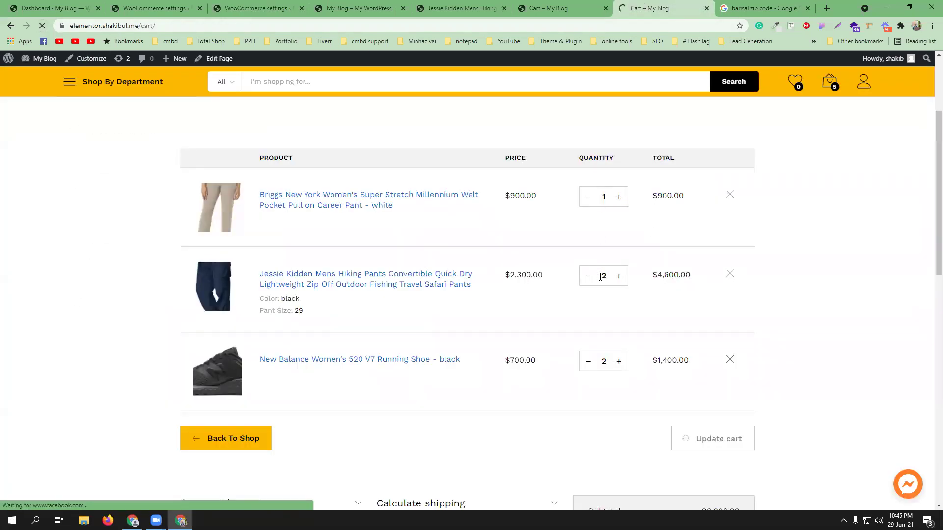
{"action": "scroll", "coordinate": [614, 332], "scroll_direction": "down", "scroll_amount": 5}
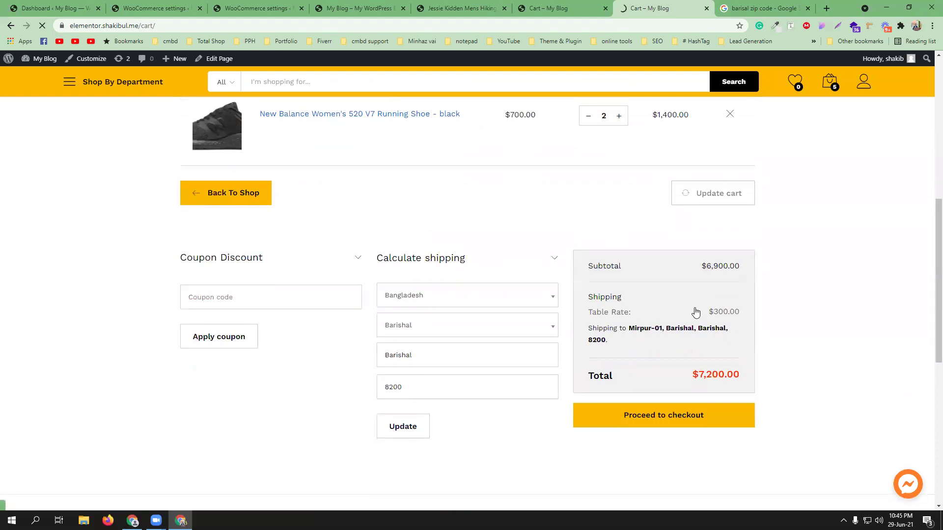
{"action": "scroll", "coordinate": [694, 317], "scroll_direction": "down", "scroll_amount": 3}
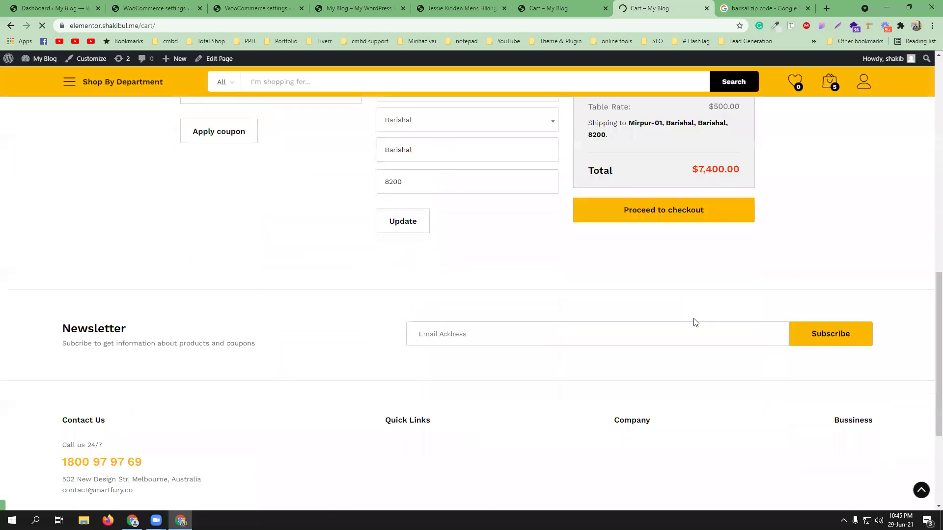
{"action": "scroll", "coordinate": [694, 322], "scroll_direction": "up", "scroll_amount": 2}
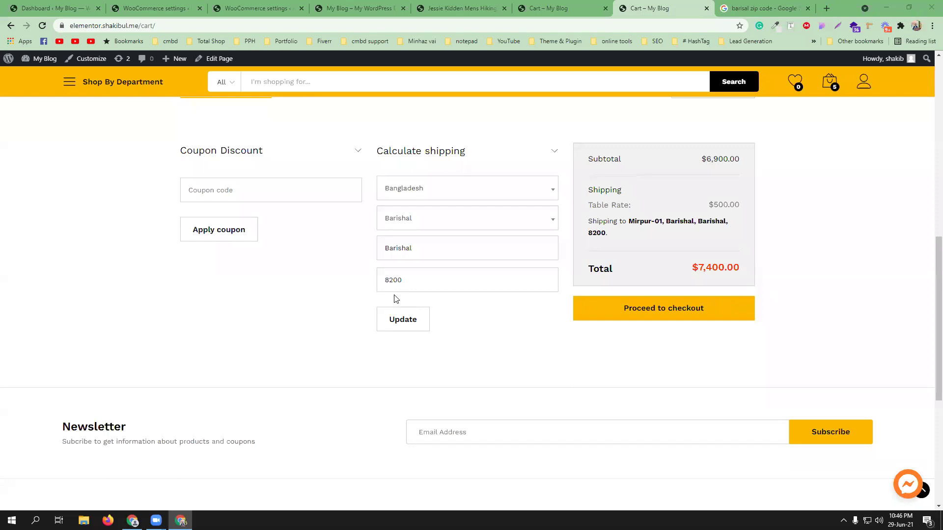
Step: Add a new table rate row for the fridge shipping class with a Price condition
{"action": "left_click", "coordinate": [250, 7]}
{"action": "scroll", "coordinate": [374, 324], "scroll_direction": "down", "scroll_amount": 6}
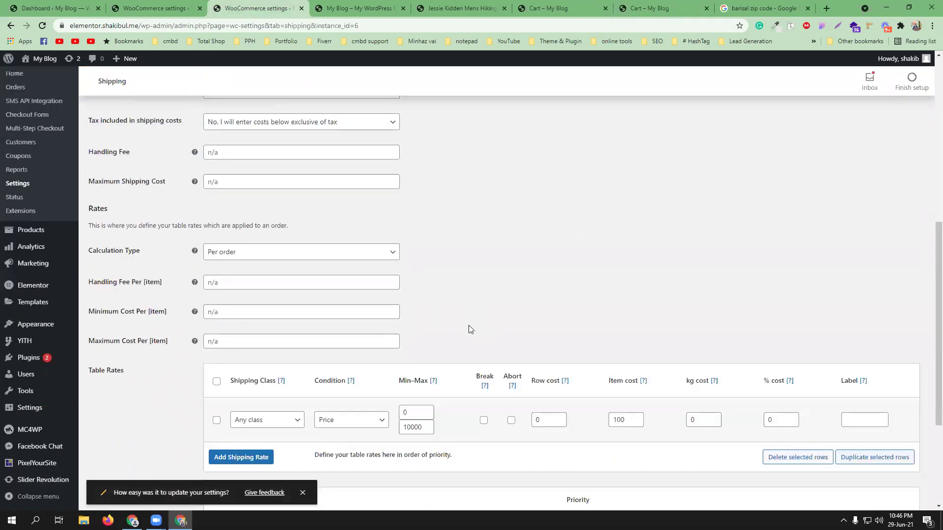
{"action": "left_click", "coordinate": [258, 285]}
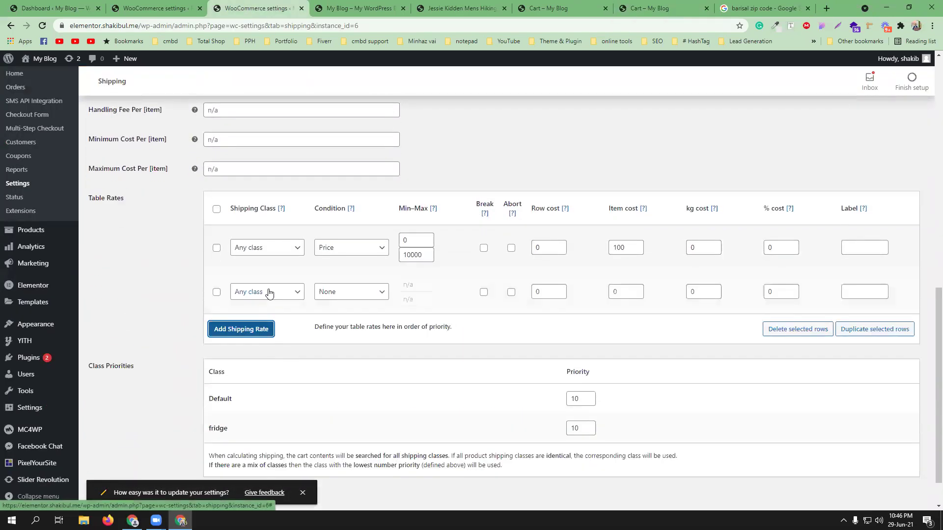
{"action": "left_click", "coordinate": [269, 295]}
{"action": "left_click", "coordinate": [271, 323]}
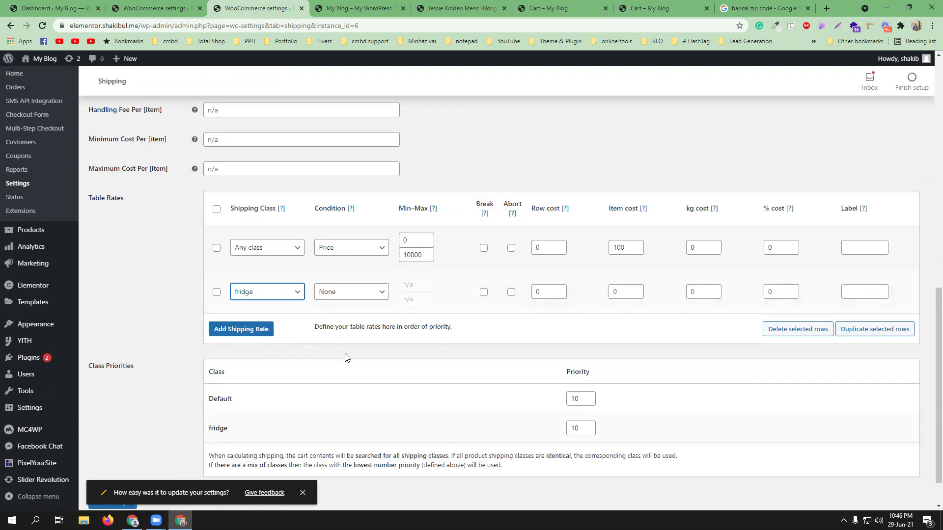
{"action": "left_click", "coordinate": [349, 292]}
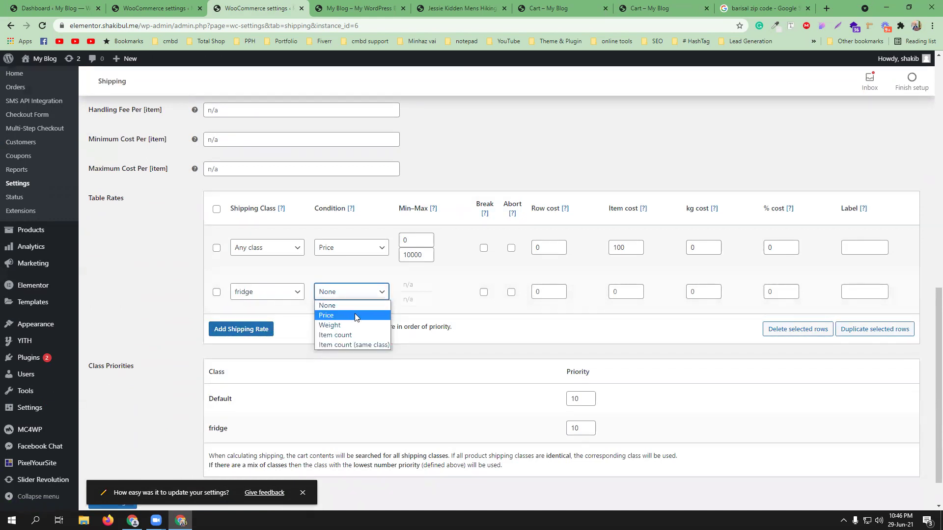
{"action": "left_click", "coordinate": [355, 315]}
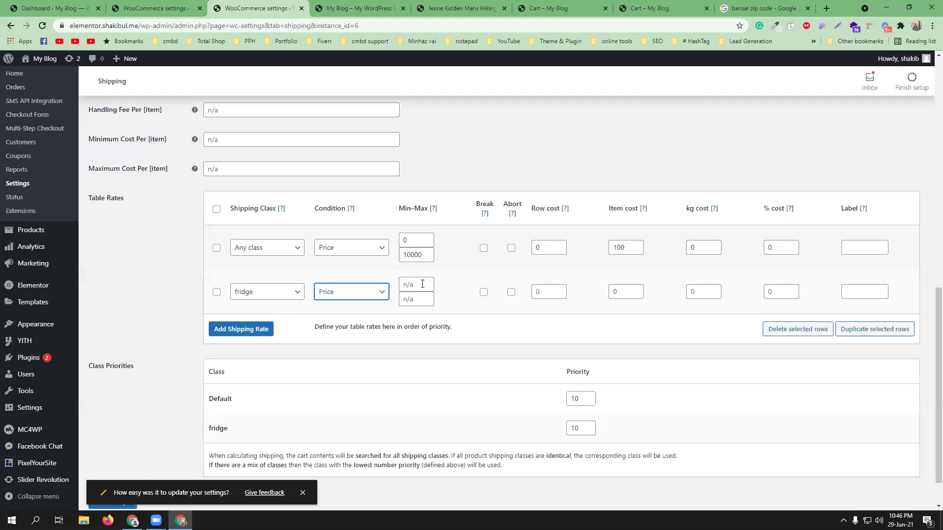
Step: Give the fridge row a price range of 50000–100000 and an item cost of 200
{"action": "left_click", "coordinate": [421, 286]}
{"action": "type", "text": "50000"}
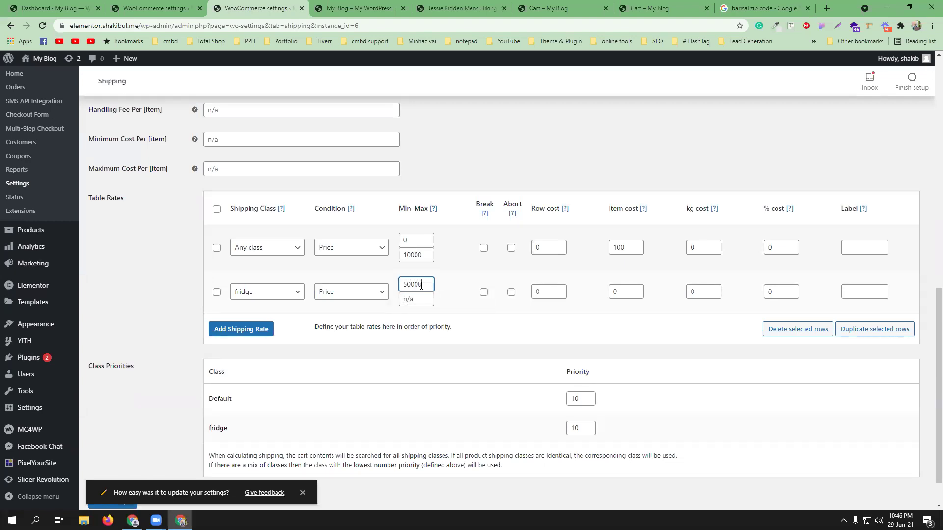
{"action": "left_click", "coordinate": [418, 302]}
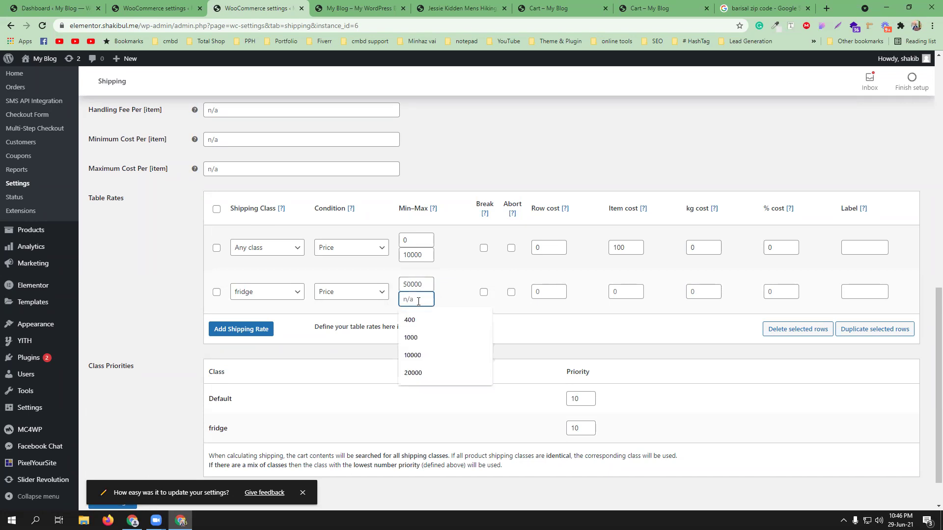
{"action": "type", "text": "100000"}
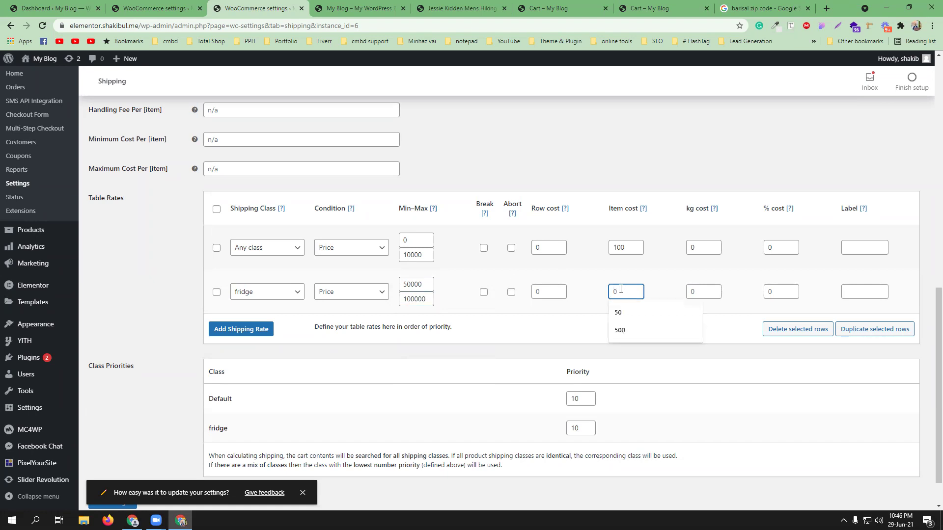
{"action": "type", "text": "200"}
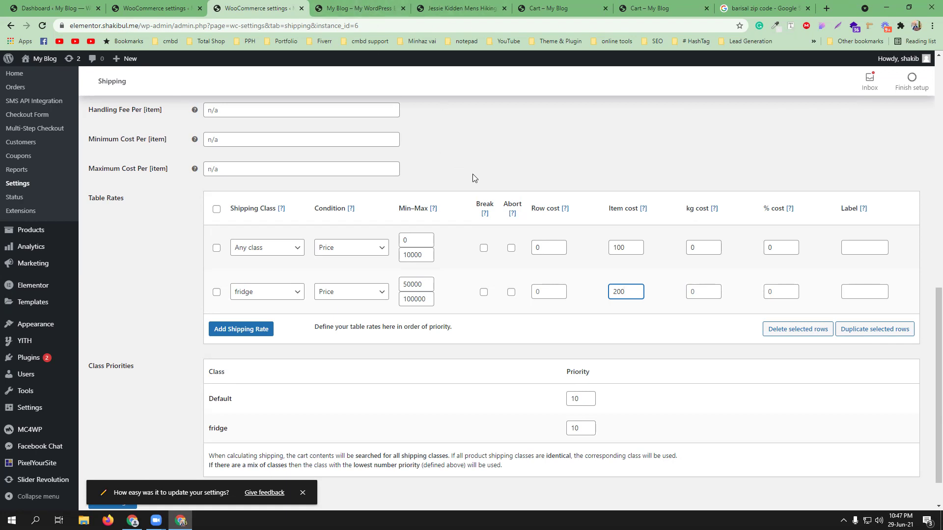
Step: Close the leftover blog, product, cart and search tabs and review the saved Outside Dhaka settings
{"action": "left_click", "coordinate": [404, 8]}
{"action": "left_click", "coordinate": [403, 9]}
{"action": "left_click", "coordinate": [403, 10]}
{"action": "left_click", "coordinate": [404, 10]}
{"action": "left_click", "coordinate": [406, 8]}
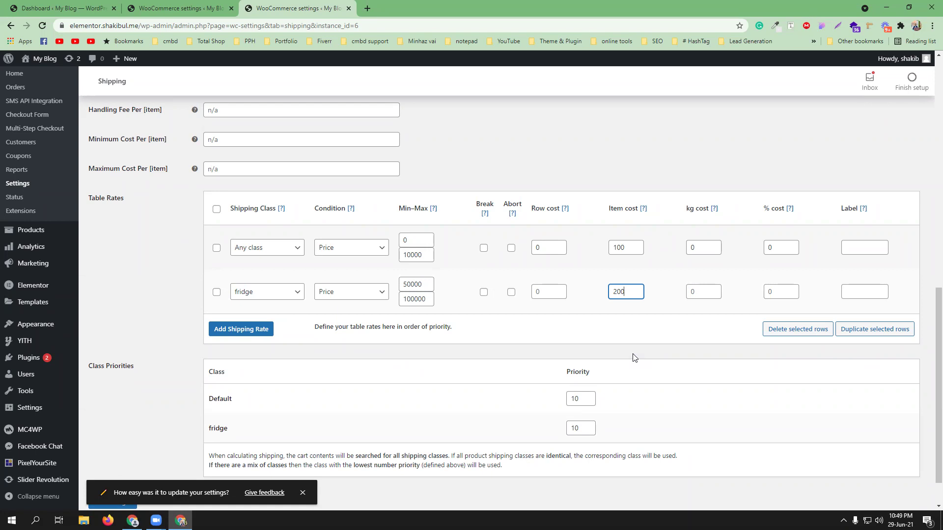
{"action": "scroll", "coordinate": [633, 319], "scroll_direction": "up", "scroll_amount": 5}
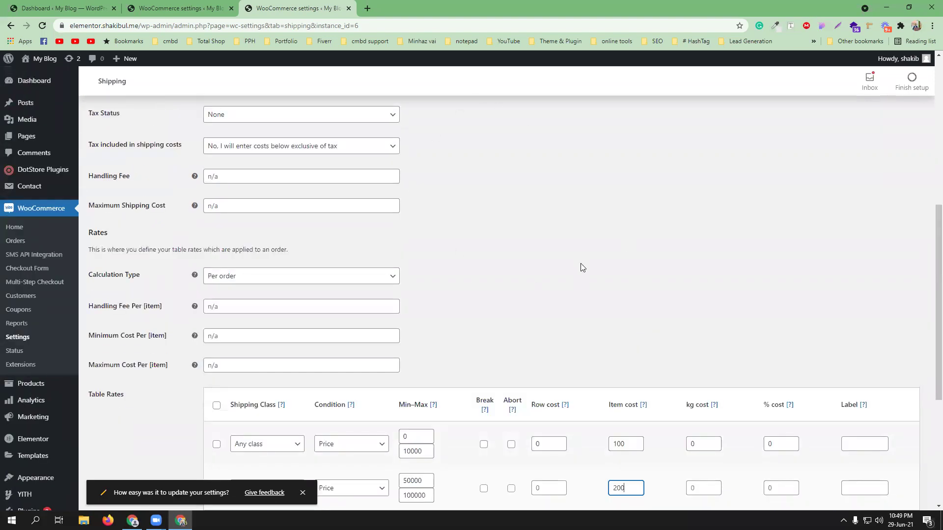
{"action": "scroll", "coordinate": [565, 258], "scroll_direction": "up", "scroll_amount": 4}
{"action": "scroll", "coordinate": [557, 253], "scroll_direction": "up", "scroll_amount": 2}
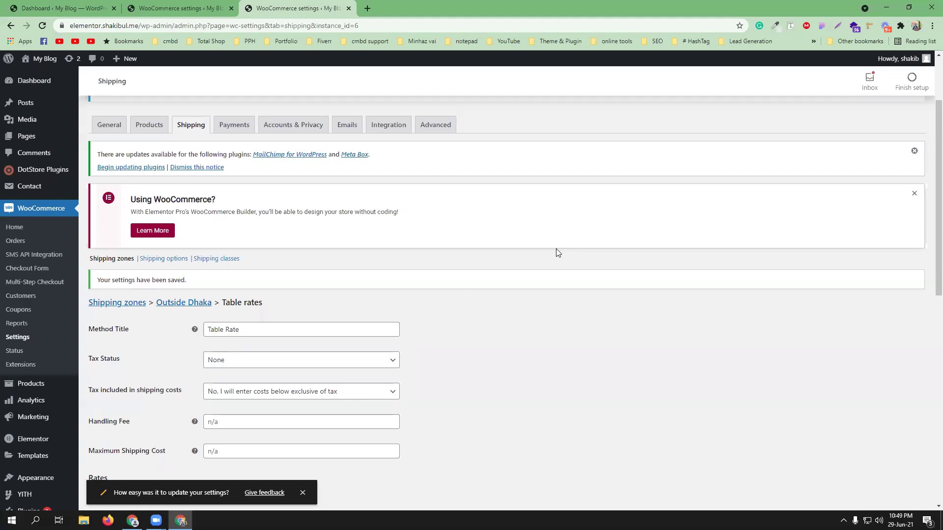
Step: Open the Plugins > Add New page in a new tab
{"action": "scroll", "coordinate": [559, 252], "scroll_direction": "up", "scroll_amount": 2}
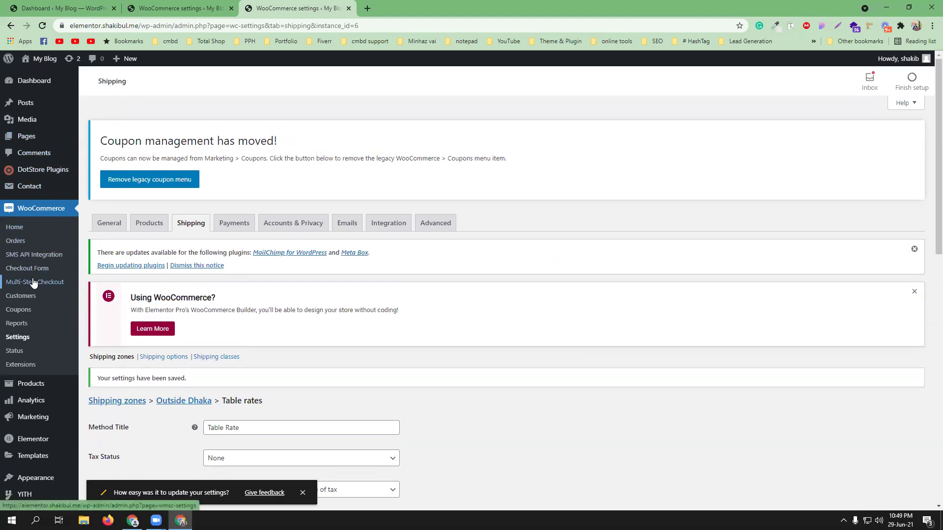
{"action": "scroll", "coordinate": [32, 290], "scroll_direction": "down", "scroll_amount": 2}
{"action": "mouse_move", "coordinate": [29, 413]}
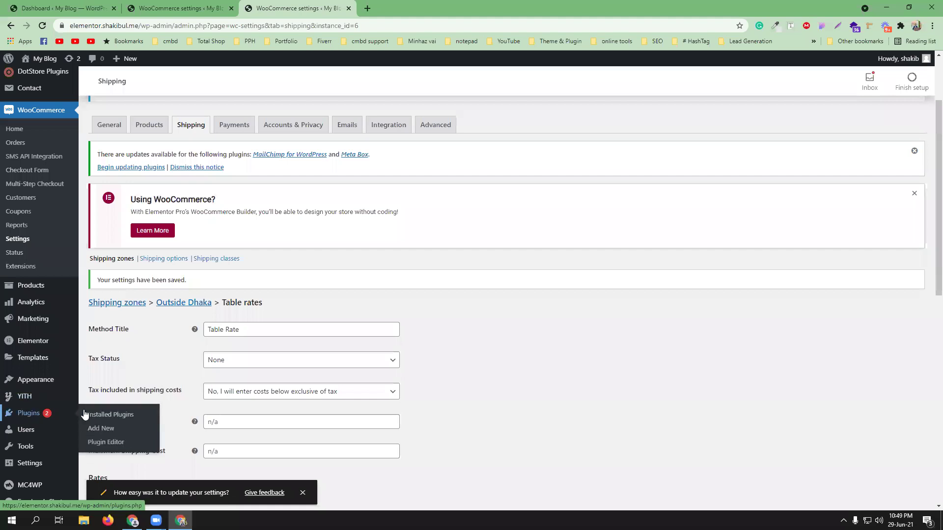
{"action": "middle_click", "coordinate": [104, 430]}
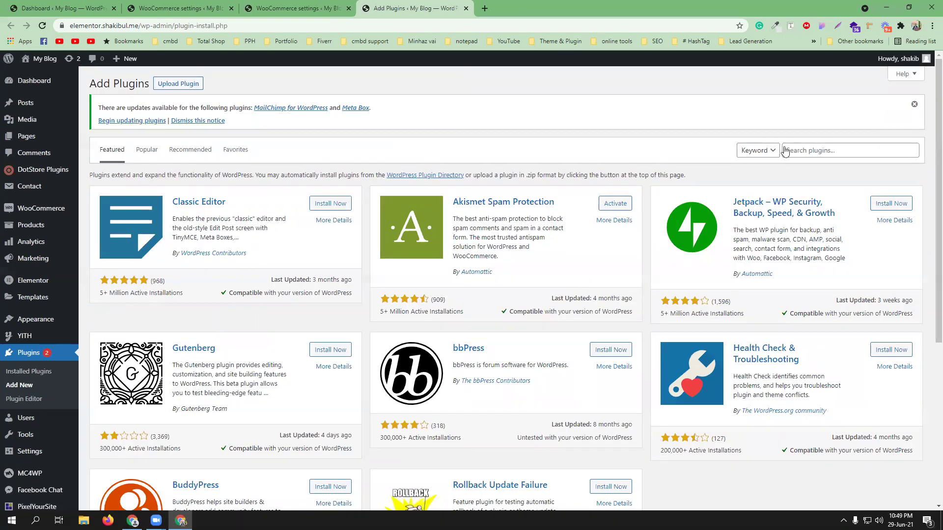
Step: Upload and install the woocommerce-pdf-invoices-packing-slips.2.5.2.zip plugin file
{"action": "left_click", "coordinate": [178, 84]}
{"action": "left_click", "coordinate": [438, 217]}
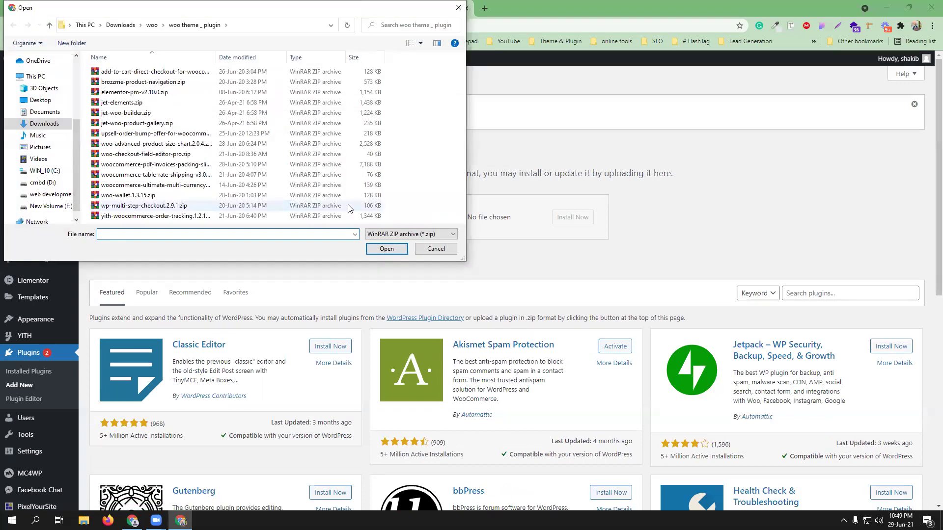
{"action": "left_click", "coordinate": [181, 165]}
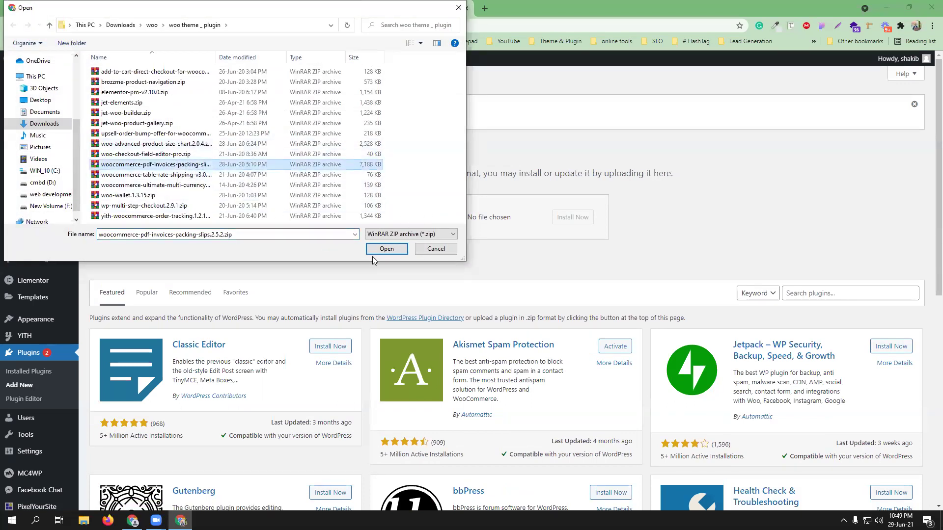
{"action": "left_click", "coordinate": [388, 249]}
{"action": "left_click", "coordinate": [572, 217]}
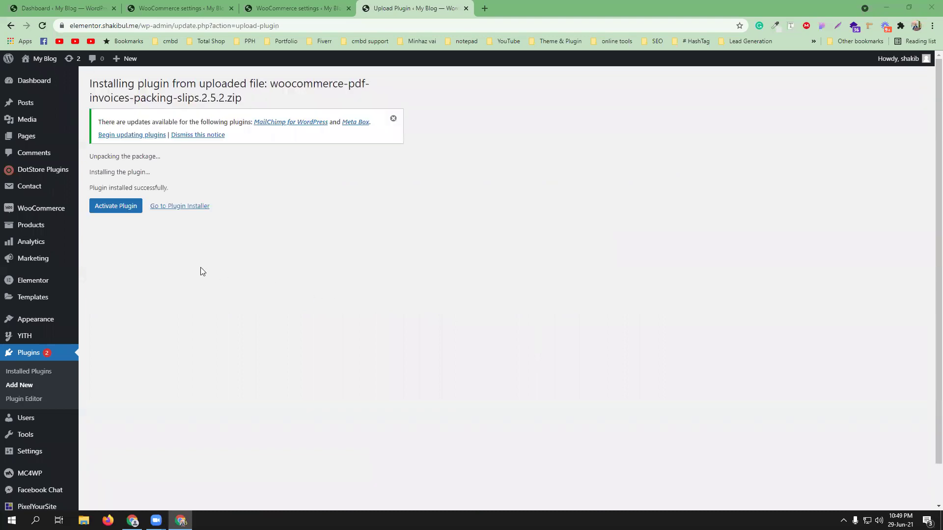
Step: Activate the PDF Invoices & Packing Slips plugin from the installation result page
{"action": "left_click", "coordinate": [98, 206]}
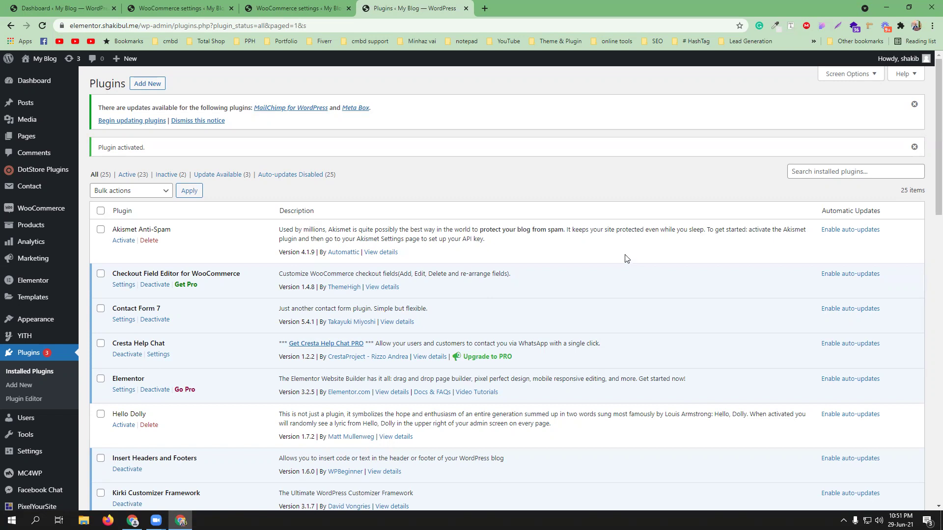
Step: Open the WooCommerce PDF Invoices & Packing Slips plugin's Settings from the Plugins list
{"action": "scroll", "coordinate": [350, 304], "scroll_direction": "down", "scroll_amount": 3}
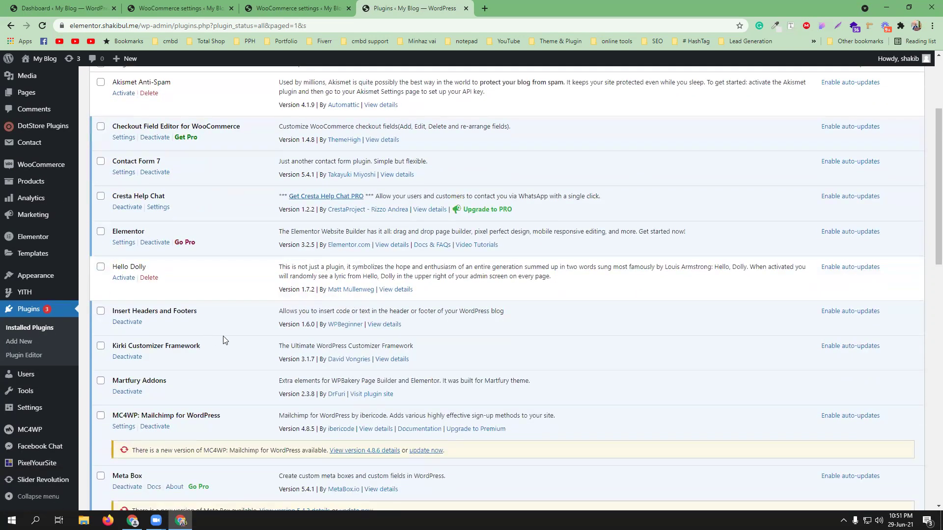
{"action": "scroll", "coordinate": [252, 317], "scroll_direction": "down", "scroll_amount": 5}
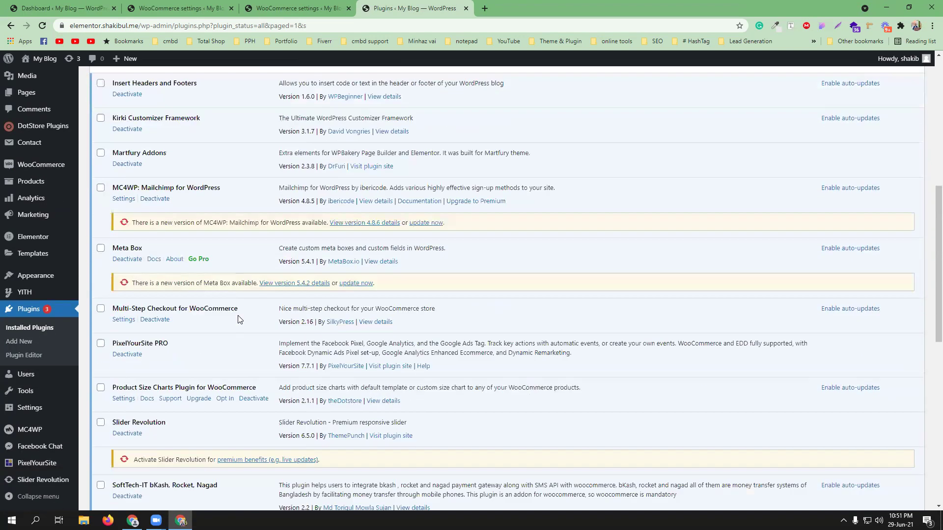
{"action": "scroll", "coordinate": [240, 328], "scroll_direction": "down", "scroll_amount": 1}
{"action": "scroll", "coordinate": [238, 336], "scroll_direction": "down", "scroll_amount": 3}
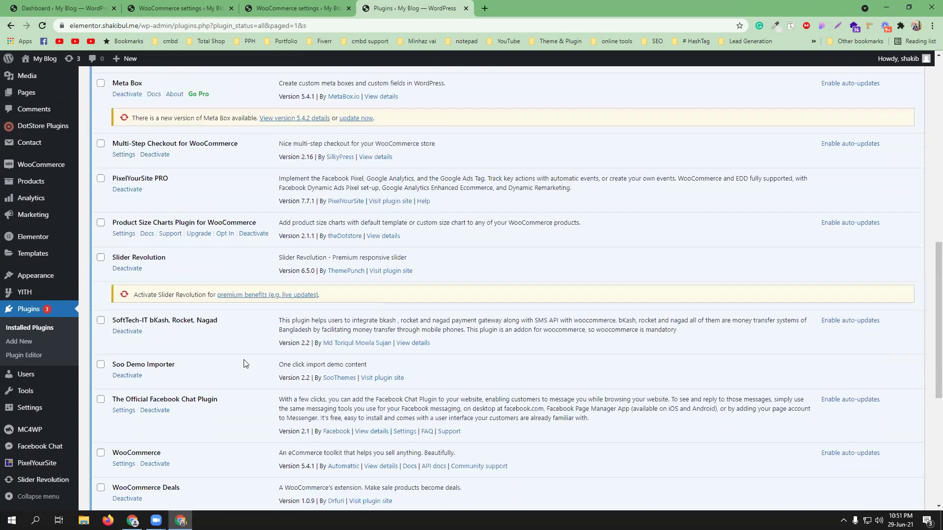
{"action": "scroll", "coordinate": [251, 362], "scroll_direction": "down", "scroll_amount": 2}
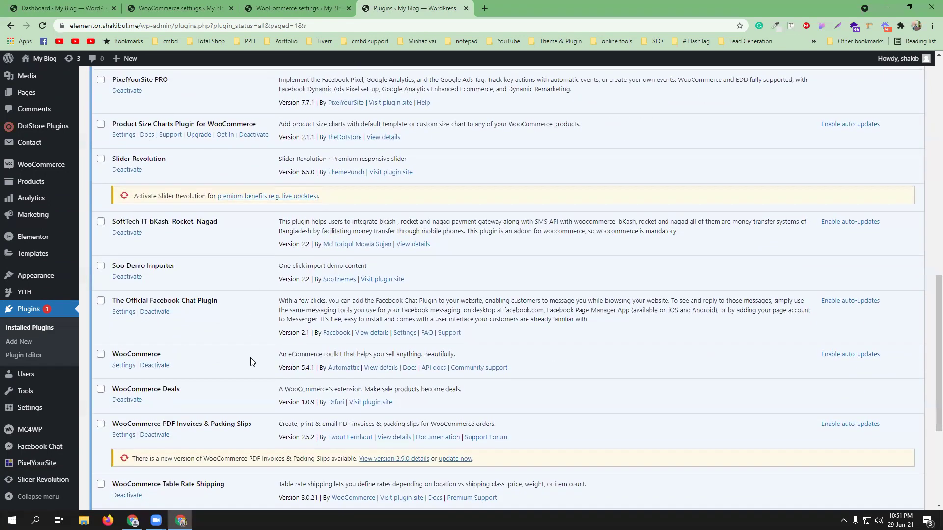
{"action": "scroll", "coordinate": [248, 344], "scroll_direction": "down", "scroll_amount": 2}
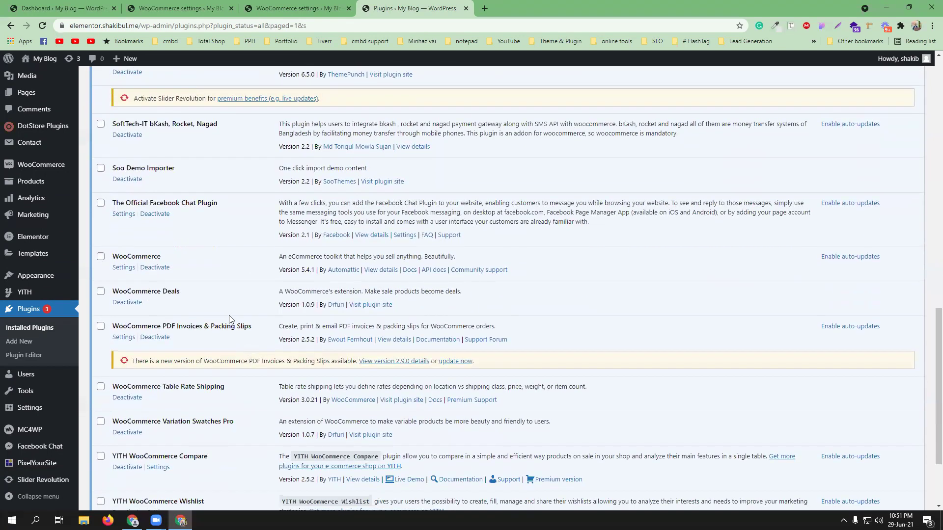
{"action": "left_click", "coordinate": [120, 338]}
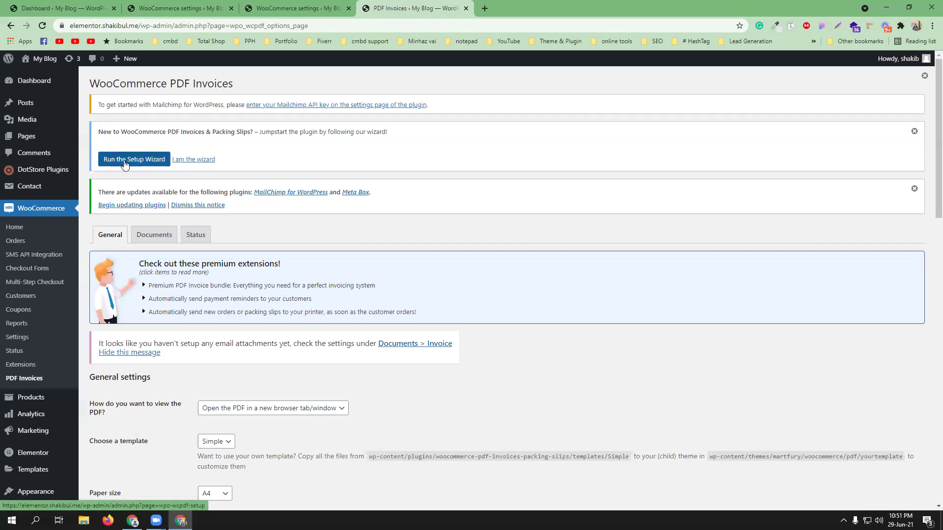
{"action": "scroll", "coordinate": [570, 273], "scroll_direction": "down", "scroll_amount": 4}
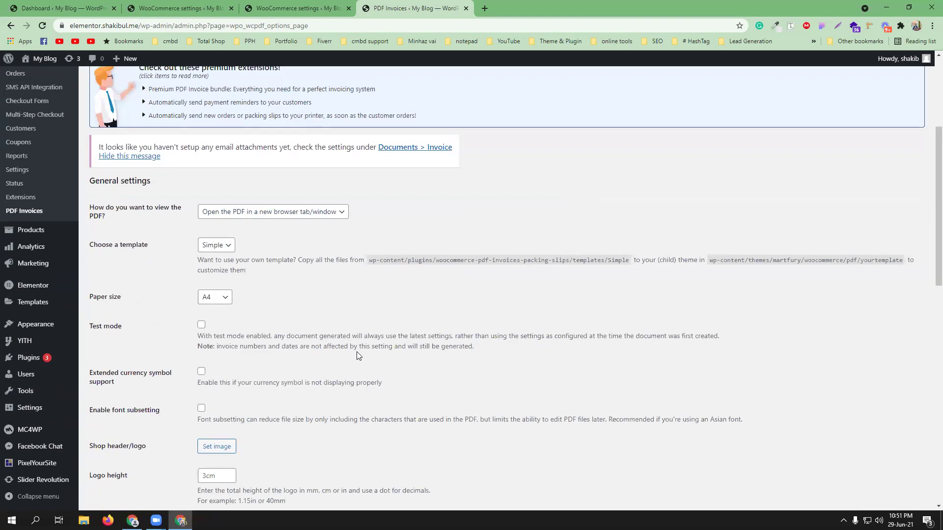
{"action": "scroll", "coordinate": [357, 349], "scroll_direction": "up", "scroll_amount": 4}
{"action": "scroll", "coordinate": [234, 393], "scroll_direction": "down", "scroll_amount": 1}
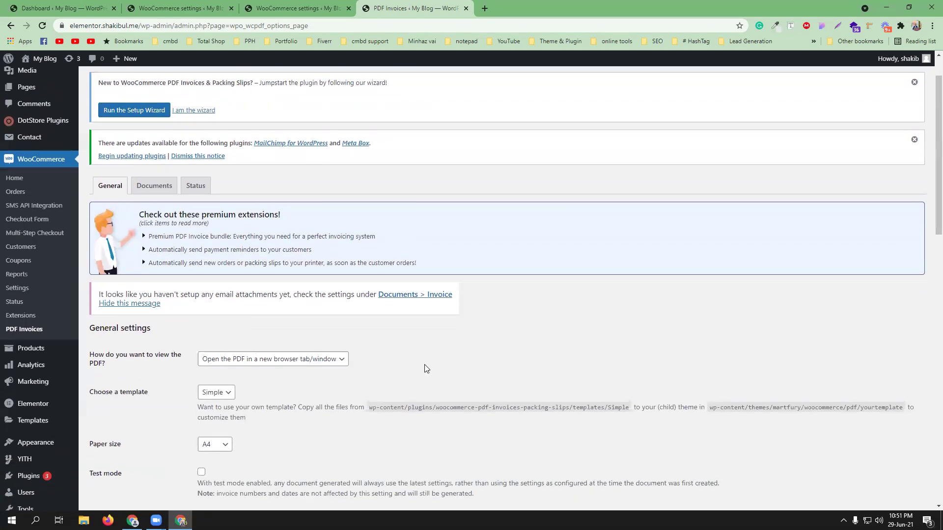
{"action": "scroll", "coordinate": [424, 364], "scroll_direction": "up", "scroll_amount": 1}
Step: Run the setup wizard, name the shop CMBD-93 Shop, enter the corrected shop address, and continue
{"action": "left_click", "coordinate": [136, 165]}
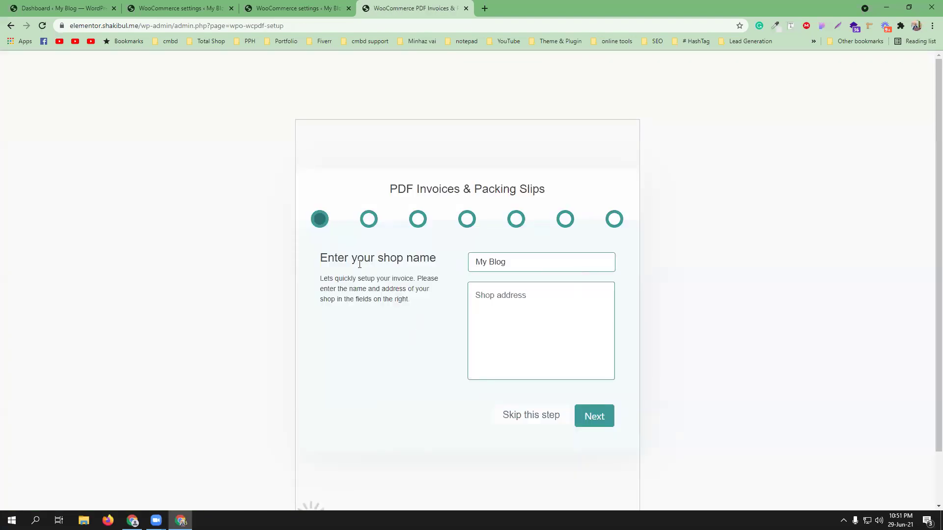
{"action": "triple_click", "coordinate": [502, 260]}
{"action": "type", "text": "CMBD-9"}
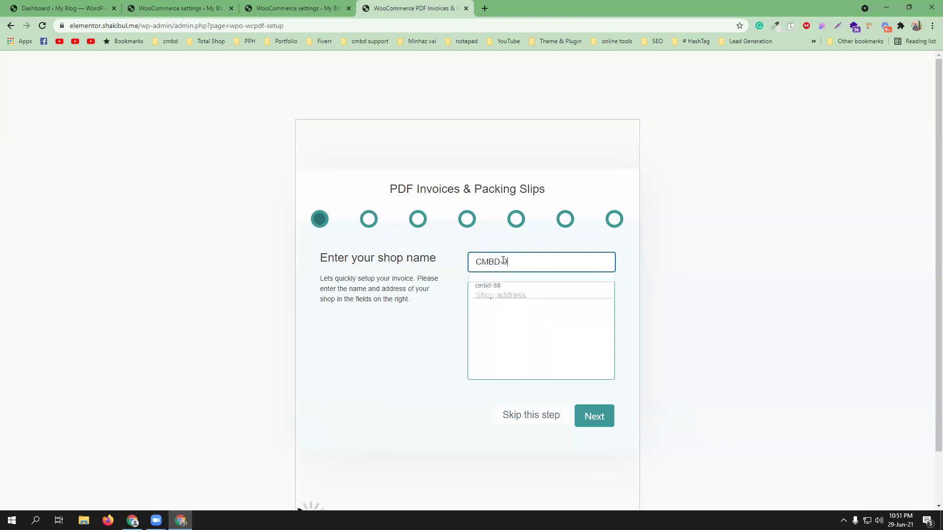
{"action": "type", "text": "3 Shop"}
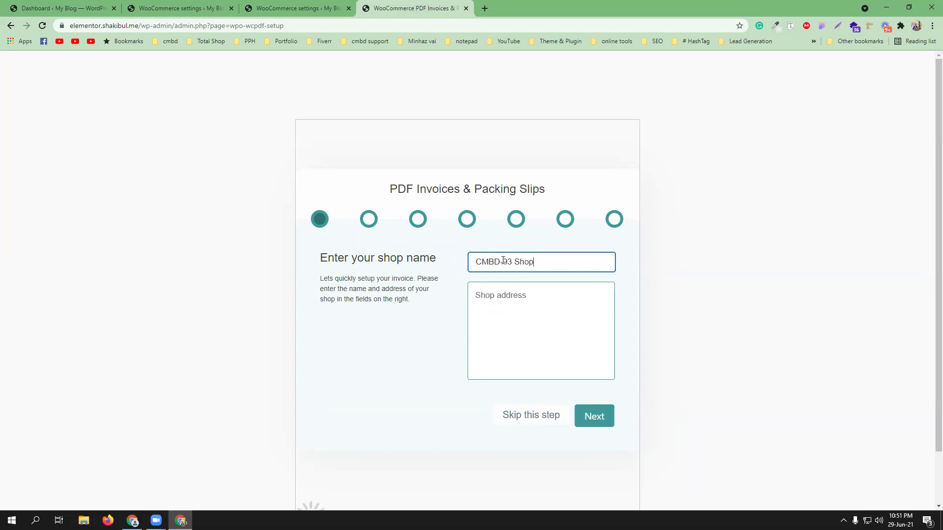
{"action": "left_click", "coordinate": [505, 295]}
{"action": "type", "text": "Mirpue-"}
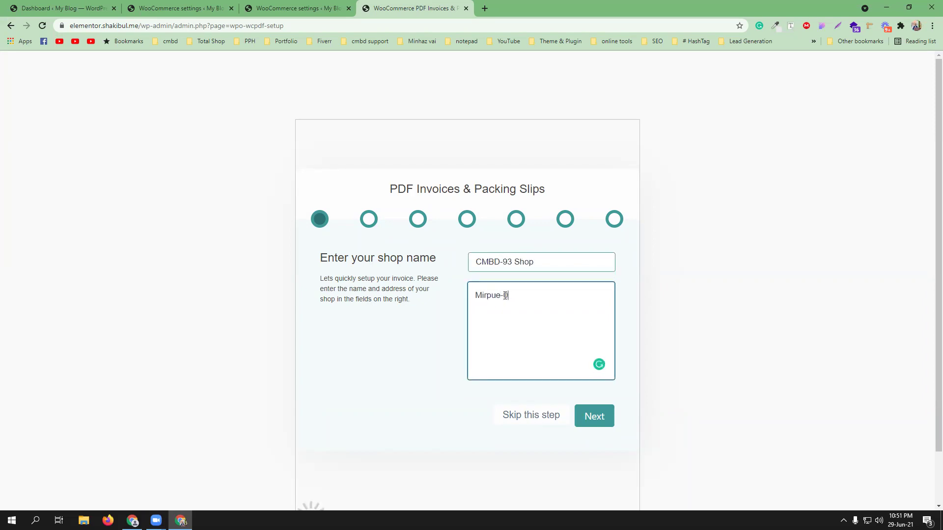
{"action": "type", "text": "01"}
{"action": "scroll", "coordinate": [510, 294], "scroll_direction": "down", "scroll_amount": 1}
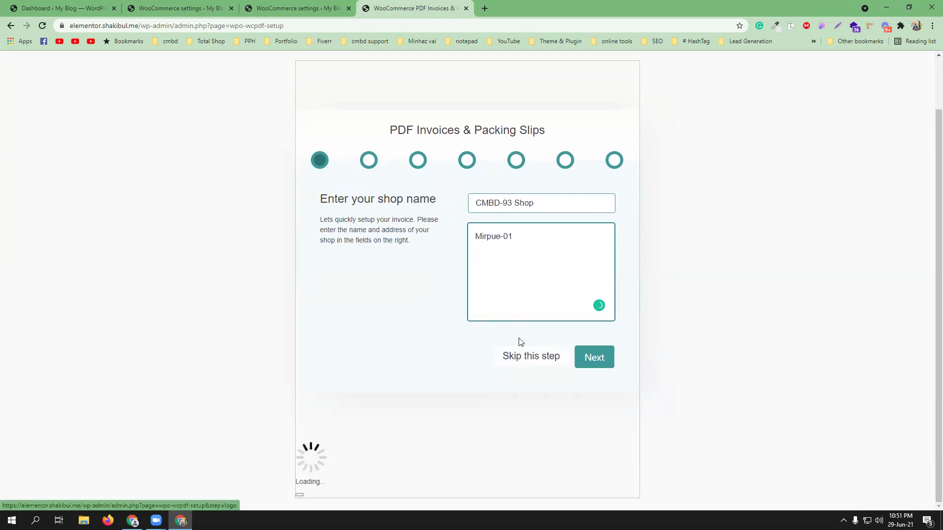
{"action": "mouse_move", "coordinate": [497, 237]}
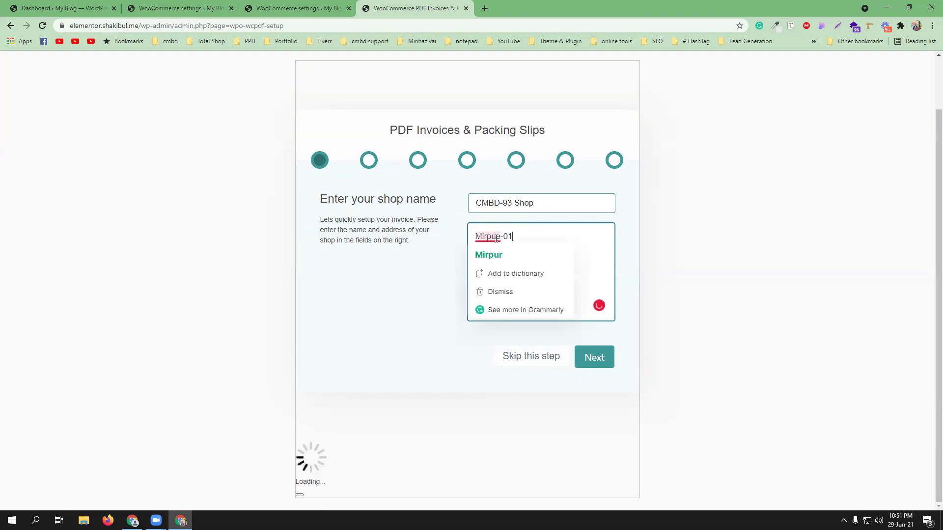
{"action": "left_click", "coordinate": [488, 255]}
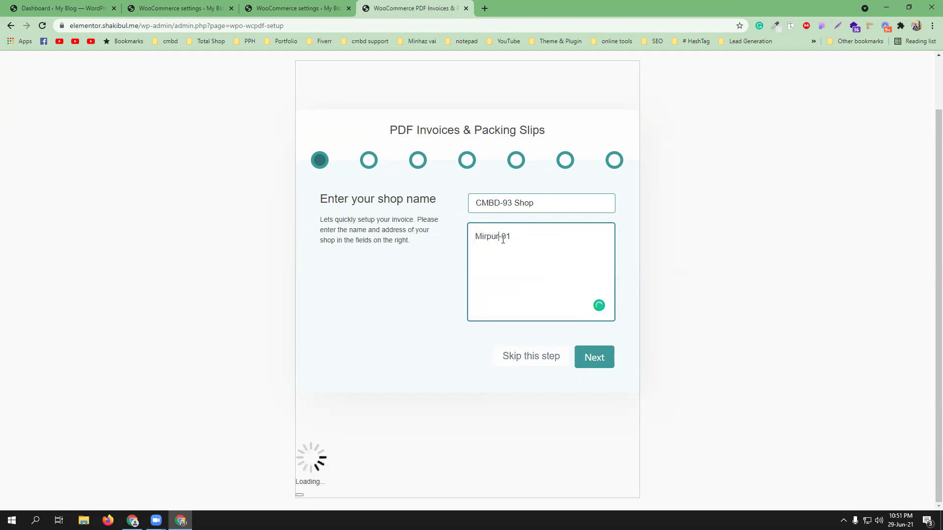
{"action": "left_click", "coordinate": [593, 358]}
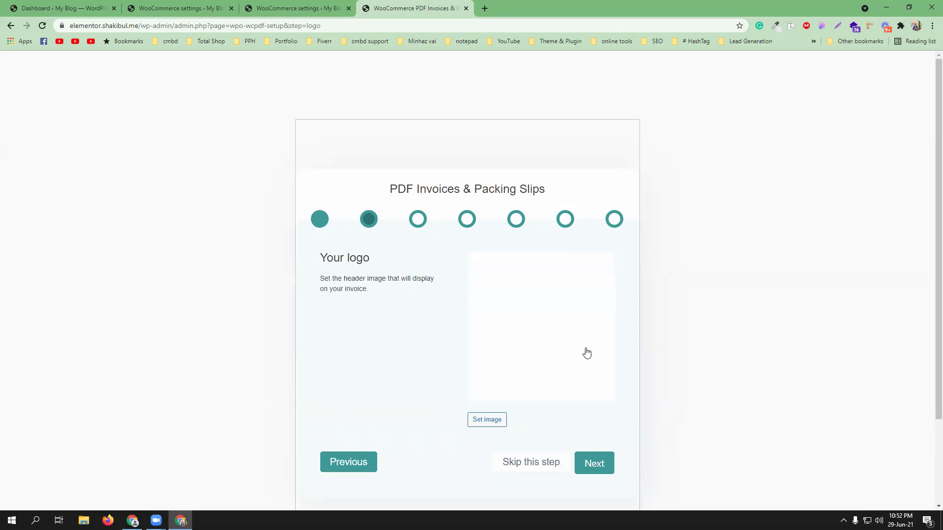
Step: Set the yellow ball image from the Media Library as the invoice header logo and continue
{"action": "left_click", "coordinate": [474, 420]}
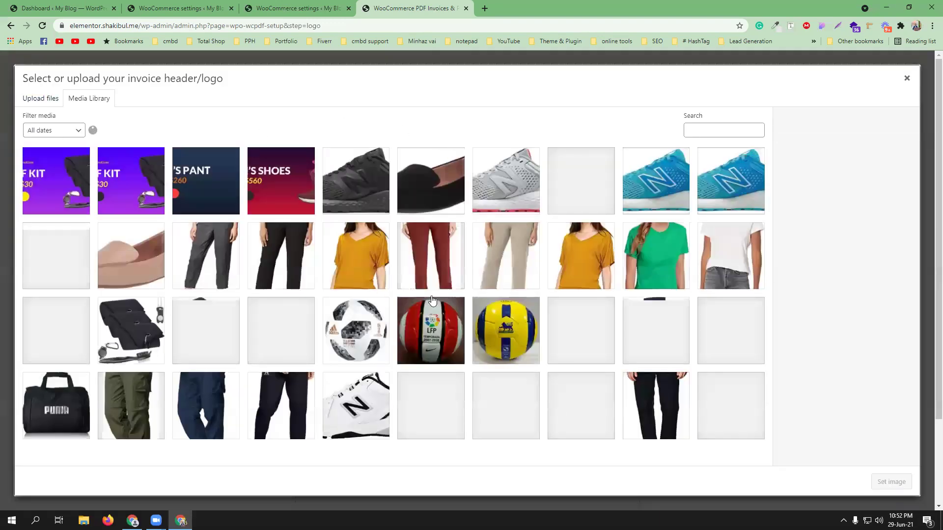
{"action": "scroll", "coordinate": [455, 263], "scroll_direction": "down", "scroll_amount": 6}
{"action": "scroll", "coordinate": [482, 273], "scroll_direction": "up", "scroll_amount": 5}
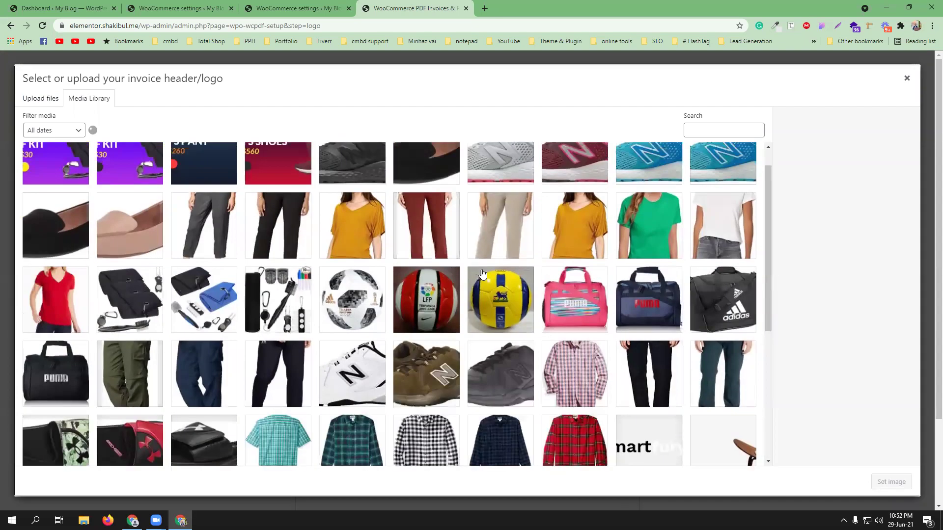
{"action": "left_click", "coordinate": [482, 273]}
{"action": "left_click", "coordinate": [891, 482]}
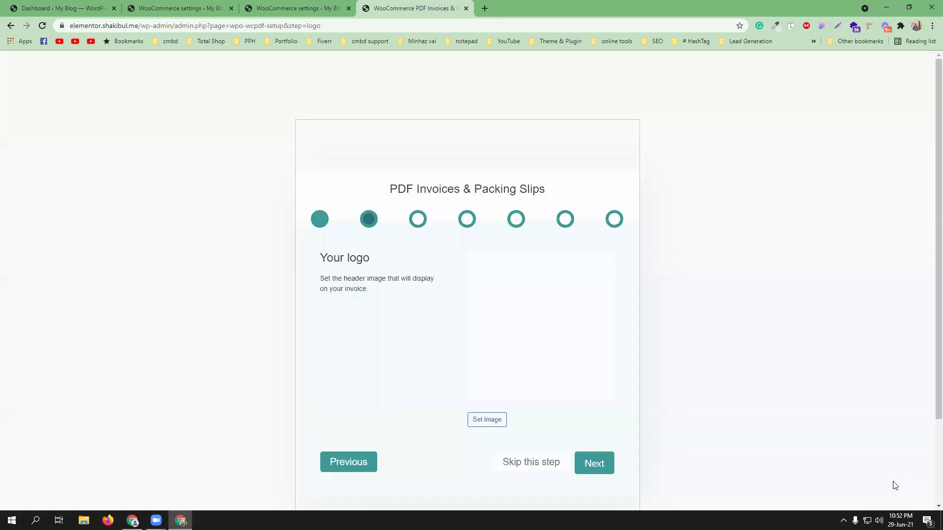
{"action": "scroll", "coordinate": [658, 346], "scroll_direction": "down", "scroll_amount": 1}
{"action": "left_click", "coordinate": [603, 414]}
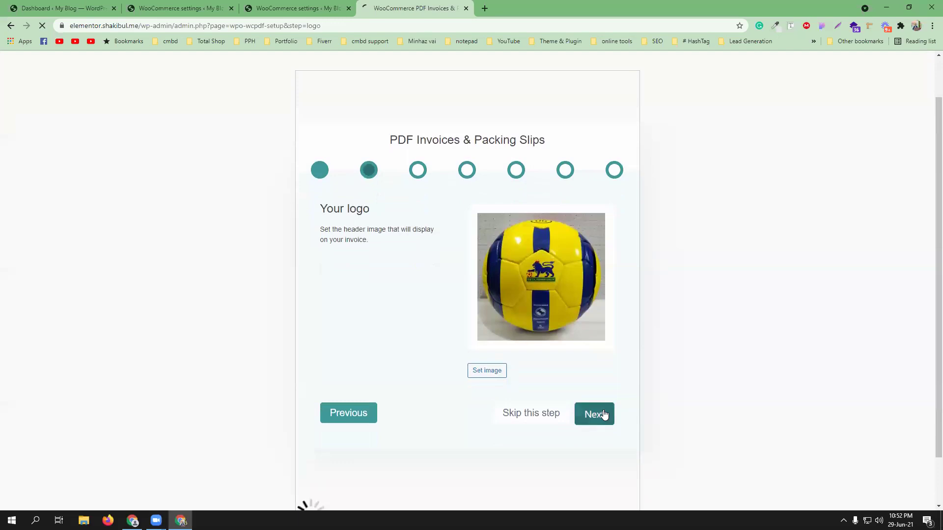
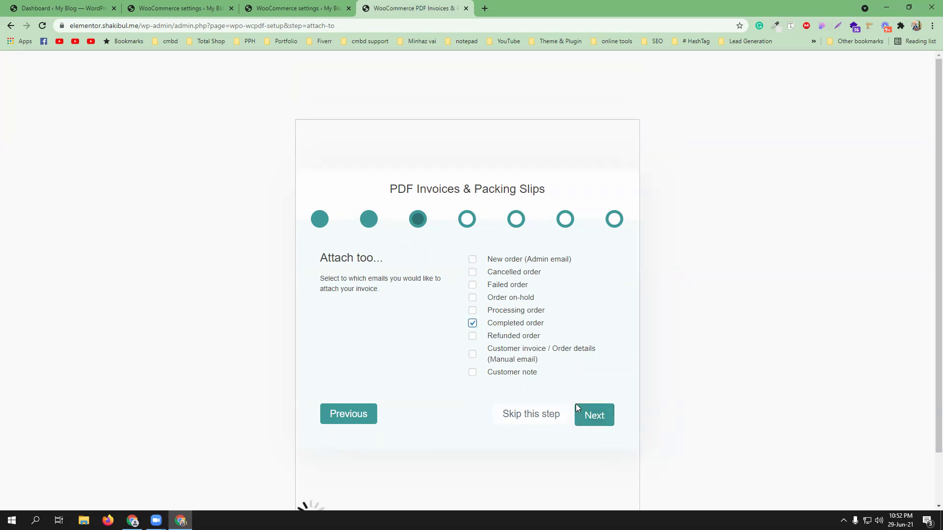
Step: Pass the email step and show shipping address, email, phone, invoice date and invoice number
{"action": "left_click", "coordinate": [596, 417]}
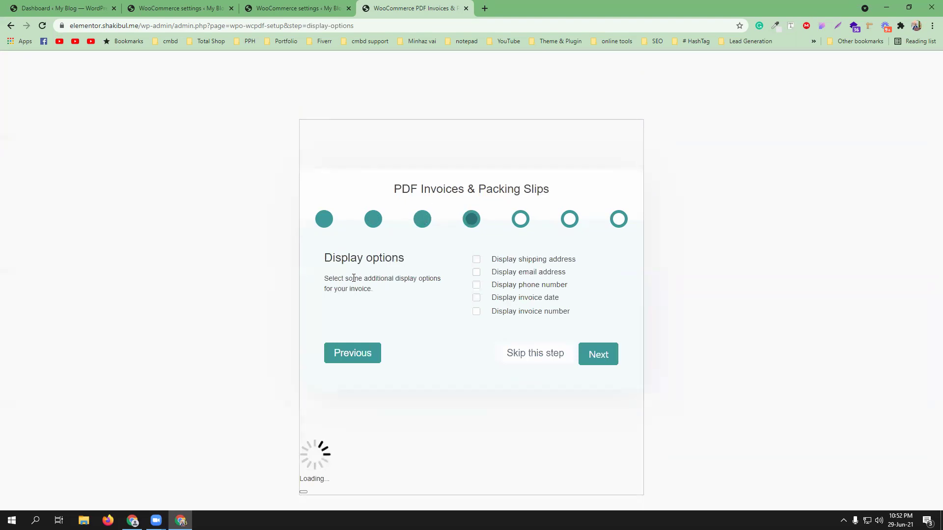
{"action": "left_click", "coordinate": [476, 259]}
{"action": "left_click", "coordinate": [476, 272]}
{"action": "left_click", "coordinate": [476, 285]}
{"action": "left_click", "coordinate": [476, 298]}
{"action": "left_click", "coordinate": [476, 311]}
Step: Keep A4 as the invoice paper format
{"action": "left_click", "coordinate": [603, 358]}
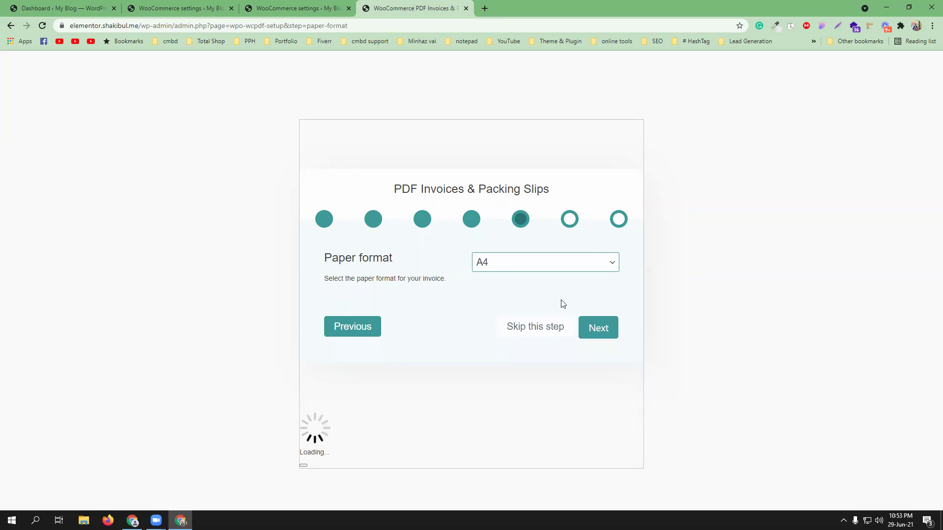
{"action": "left_click", "coordinate": [550, 268]}
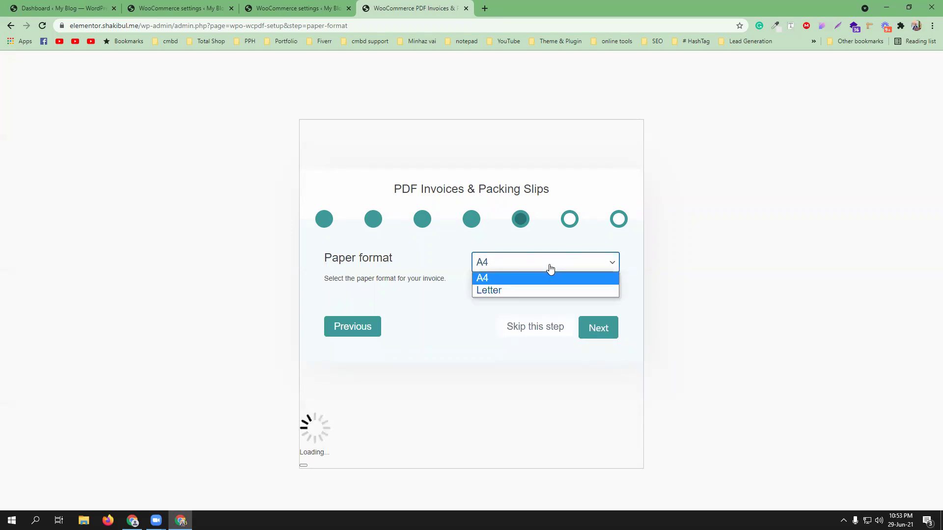
{"action": "left_click", "coordinate": [470, 340]}
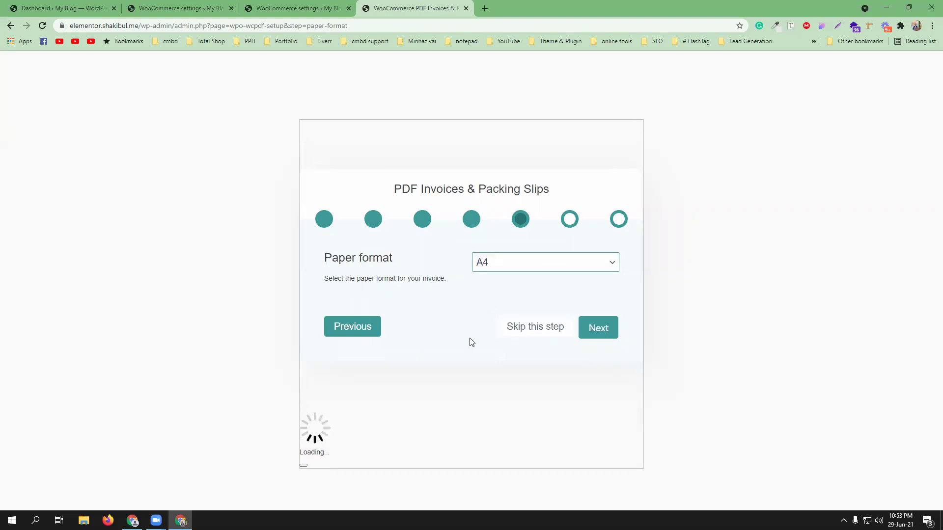
{"action": "left_click", "coordinate": [503, 274]}
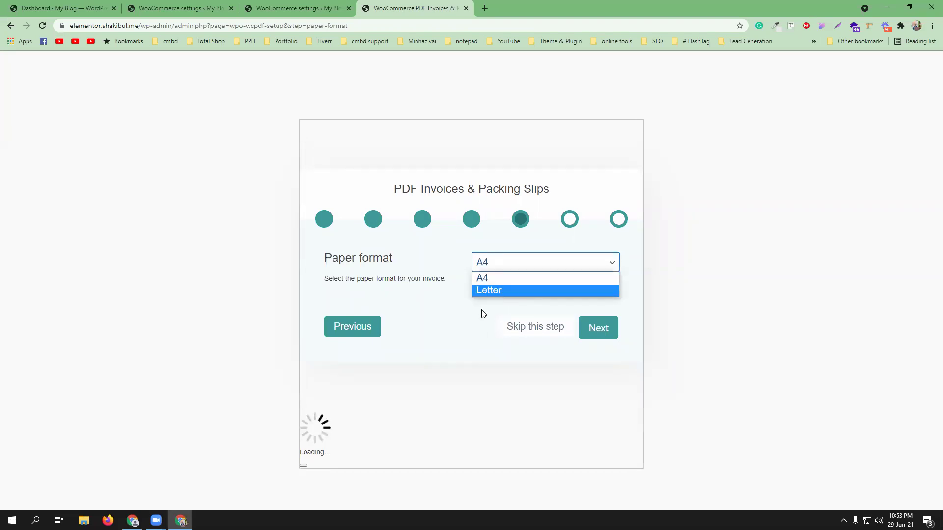
{"action": "left_click", "coordinate": [514, 342]}
{"action": "left_click", "coordinate": [602, 335]}
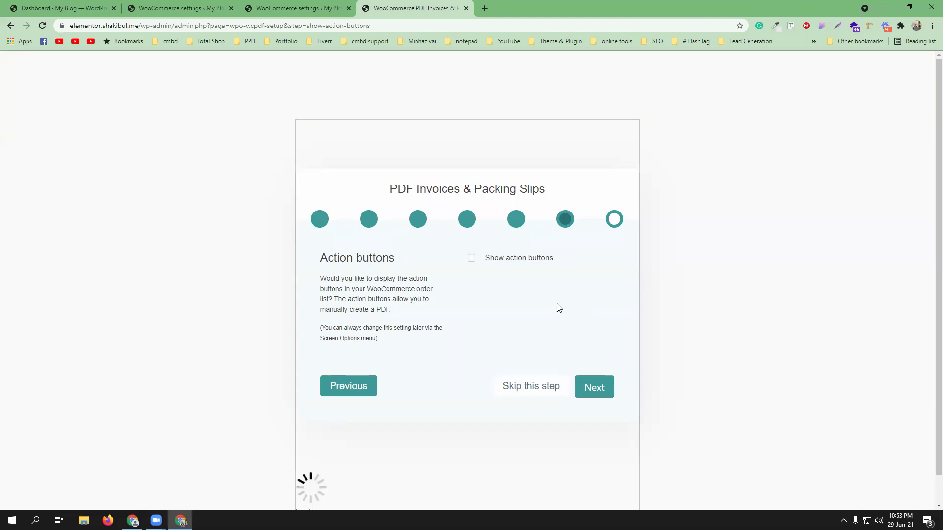
Step: Enable PDF action buttons on the order list and finish the wizard
{"action": "left_click", "coordinate": [472, 256]}
{"action": "left_click", "coordinate": [600, 388]}
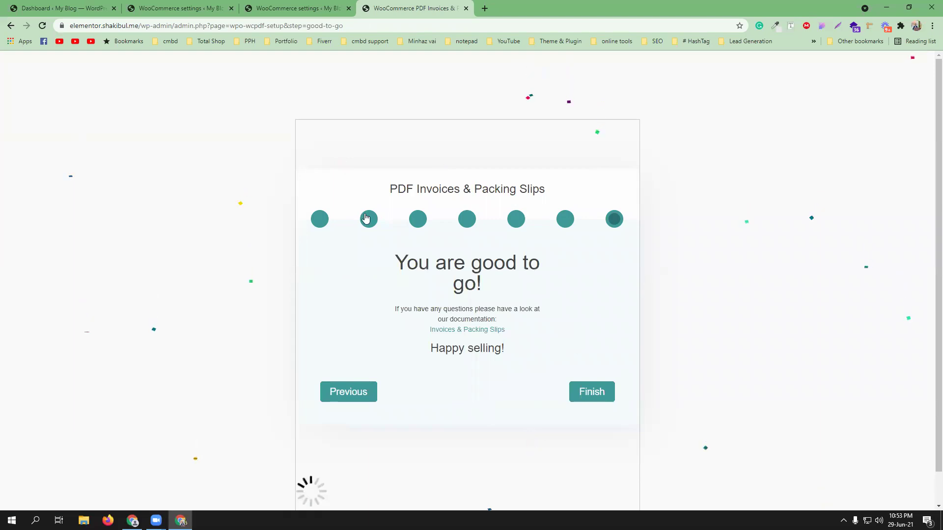
{"action": "left_click", "coordinate": [586, 393]}
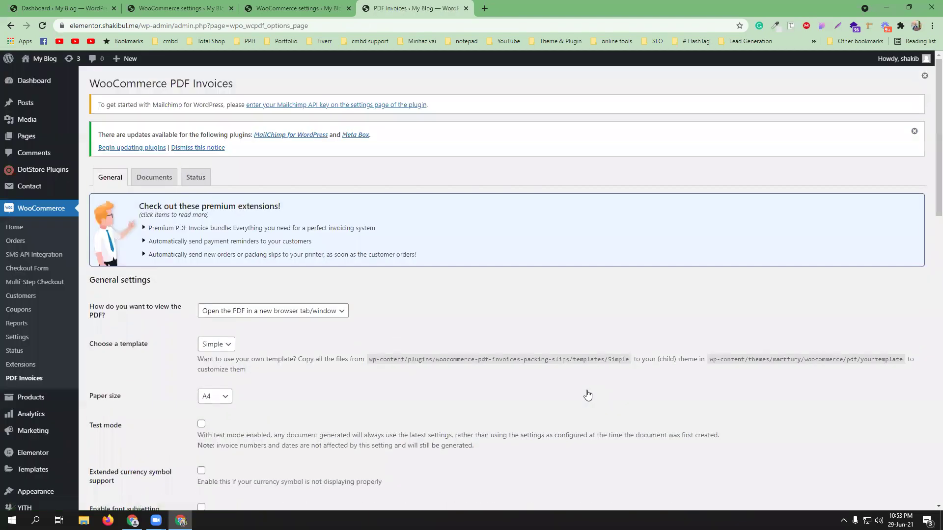
Step: Enter '1) 7 days replacemnt' in the Footer: terms & conditions field
{"action": "scroll", "coordinate": [426, 305], "scroll_direction": "down", "scroll_amount": 1}
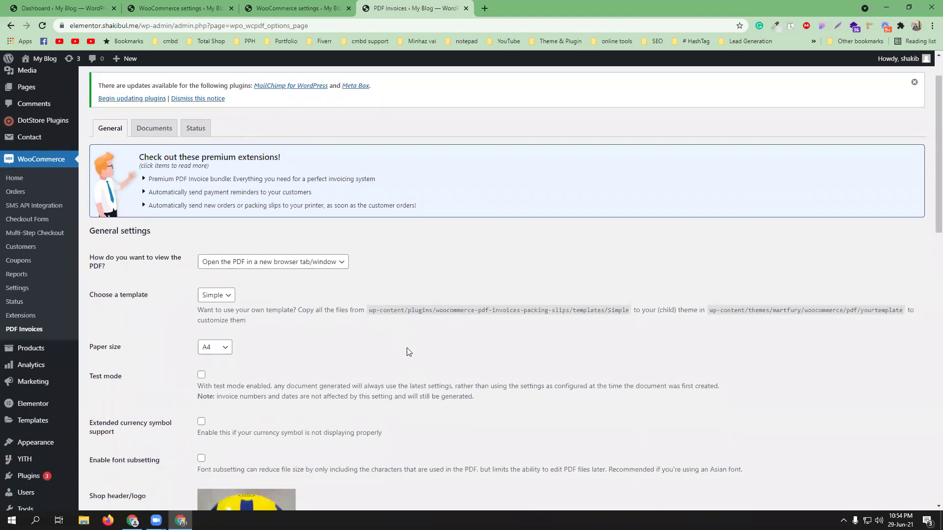
{"action": "scroll", "coordinate": [407, 352], "scroll_direction": "up", "scroll_amount": 1}
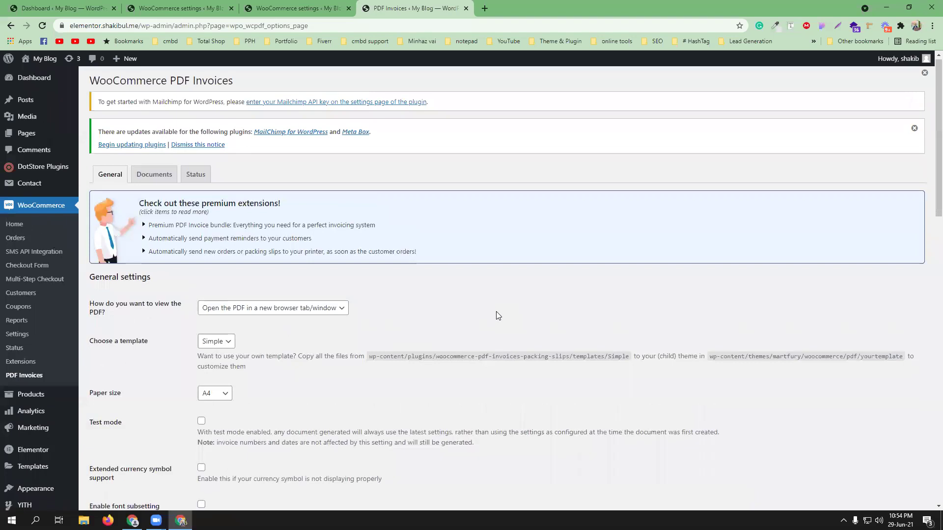
{"action": "scroll", "coordinate": [495, 311], "scroll_direction": "down", "scroll_amount": 2}
{"action": "scroll", "coordinate": [479, 273], "scroll_direction": "down", "scroll_amount": 3}
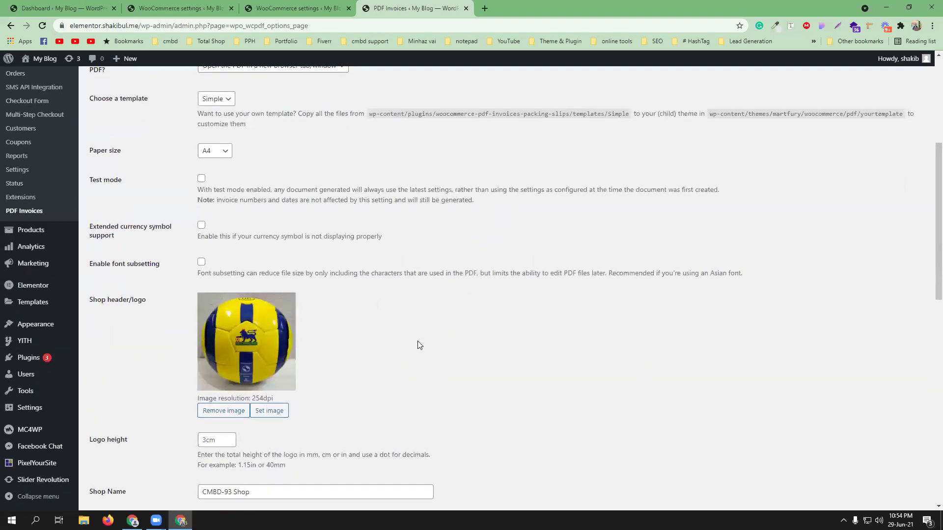
{"action": "scroll", "coordinate": [450, 326], "scroll_direction": "down", "scroll_amount": 2}
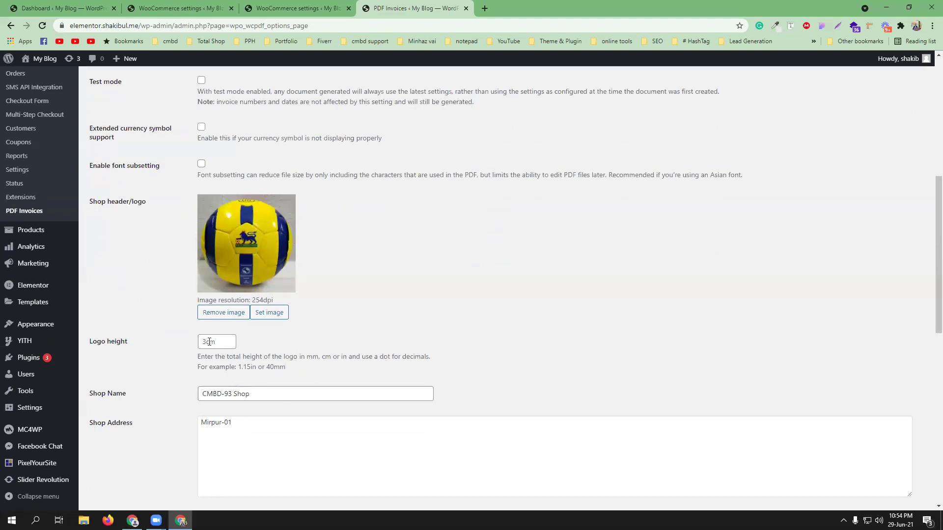
{"action": "scroll", "coordinate": [379, 341], "scroll_direction": "down", "scroll_amount": 5}
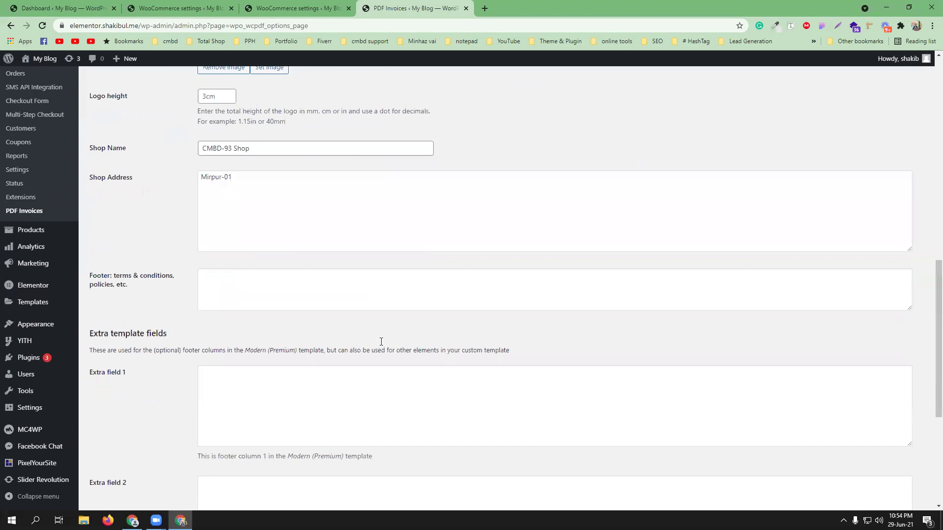
{"action": "left_click", "coordinate": [234, 284]}
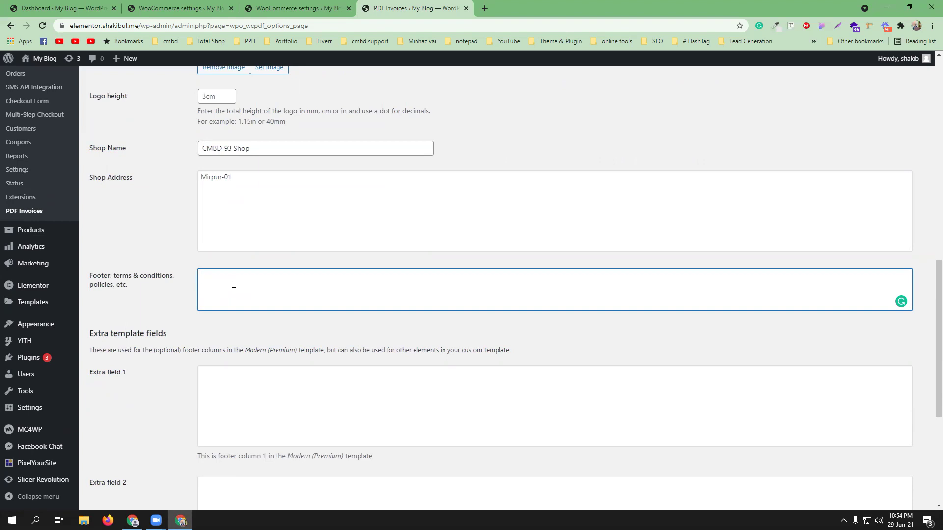
{"action": "type", "text": "1) 7 days replacemnt"}
{"action": "scroll", "coordinate": [304, 274], "scroll_direction": "up", "scroll_amount": 7}
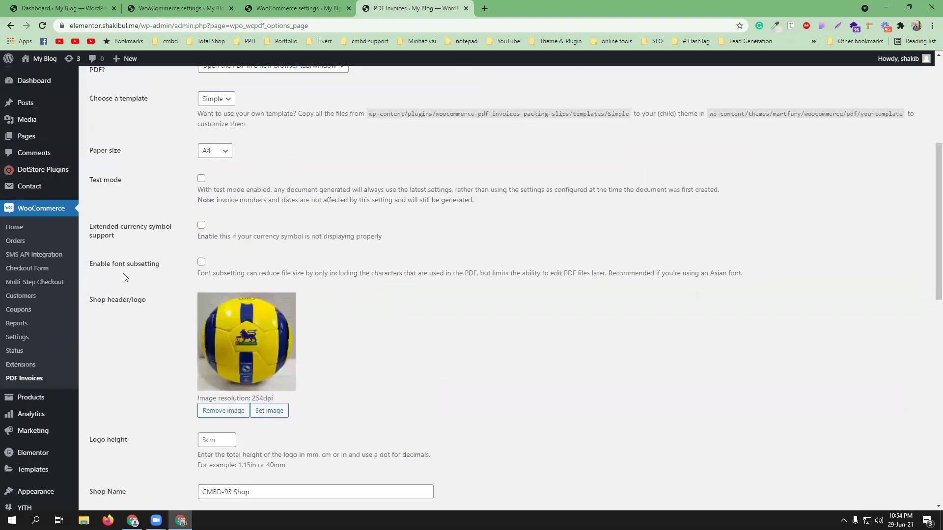
Step: Enable font subsetting and extended currency symbol support, keeping the Simple template
{"action": "left_click", "coordinate": [198, 266]}
{"action": "left_click", "coordinate": [201, 226]}
{"action": "scroll", "coordinate": [323, 199], "scroll_direction": "up", "scroll_amount": 2}
{"action": "left_click", "coordinate": [226, 197]}
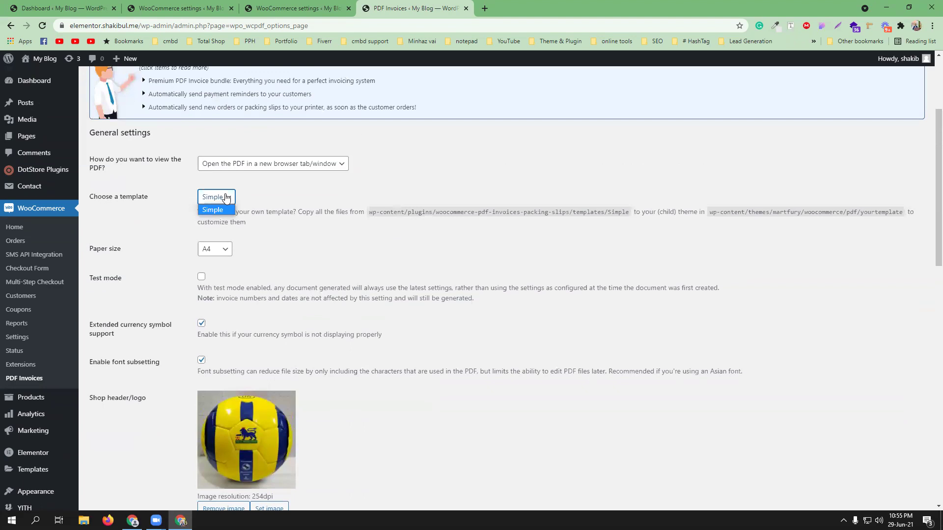
{"action": "left_click", "coordinate": [309, 237]}
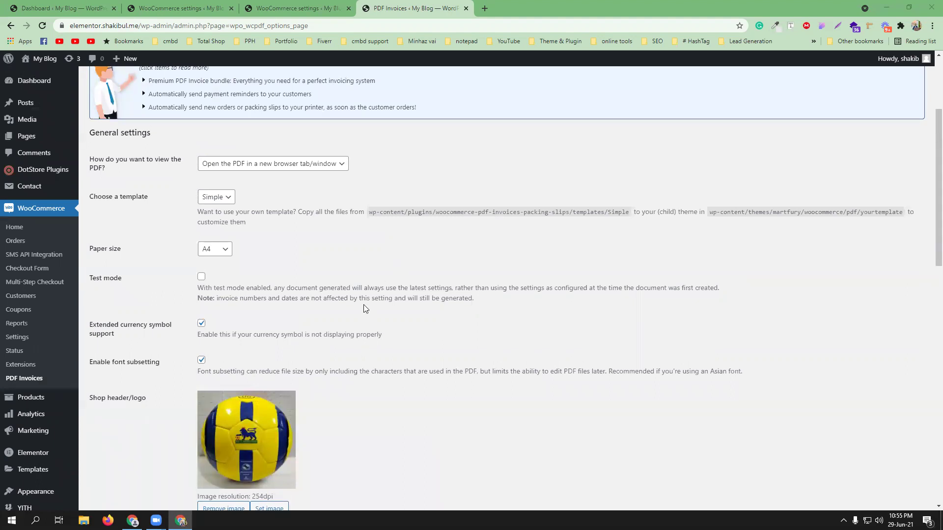
Step: Correct the footer word to 'replacement' and save the invoice settings
{"action": "scroll", "coordinate": [356, 275], "scroll_direction": "down", "scroll_amount": 1}
{"action": "scroll", "coordinate": [390, 299], "scroll_direction": "down", "scroll_amount": 9}
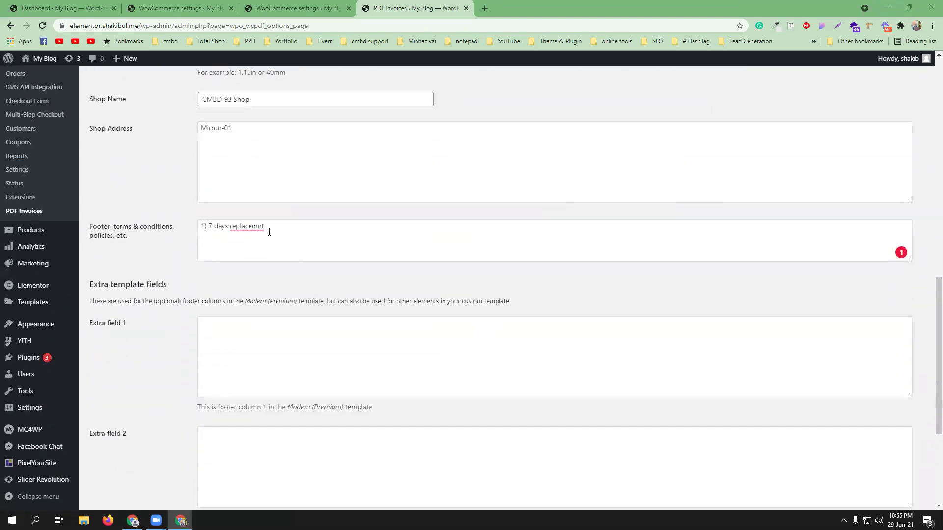
{"action": "left_click", "coordinate": [269, 240]}
{"action": "scroll", "coordinate": [427, 292], "scroll_direction": "down", "scroll_amount": 4}
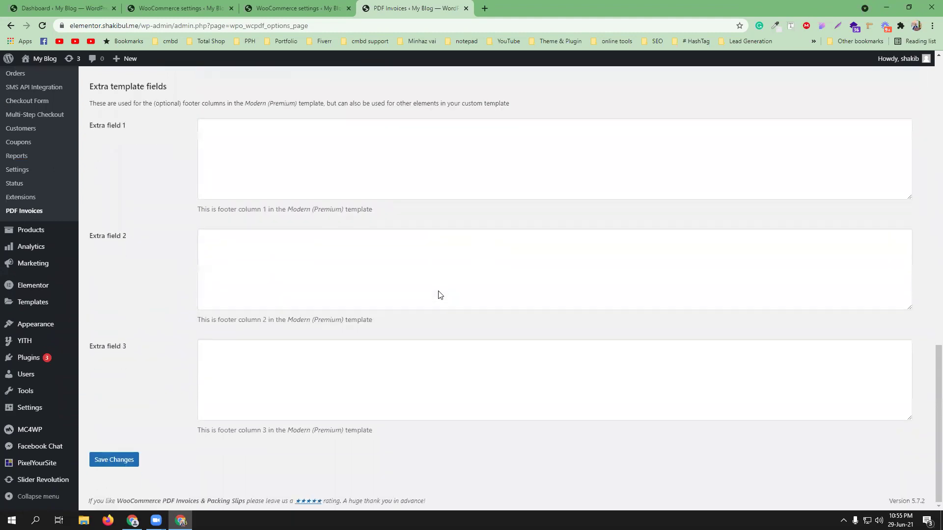
{"action": "scroll", "coordinate": [277, 290], "scroll_direction": "up", "scroll_amount": 3}
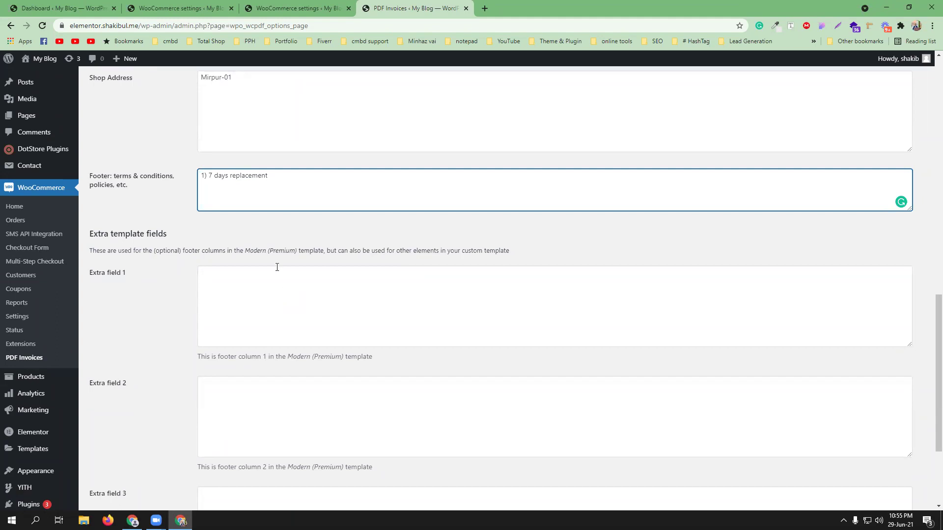
{"action": "scroll", "coordinate": [260, 291], "scroll_direction": "down", "scroll_amount": 2}
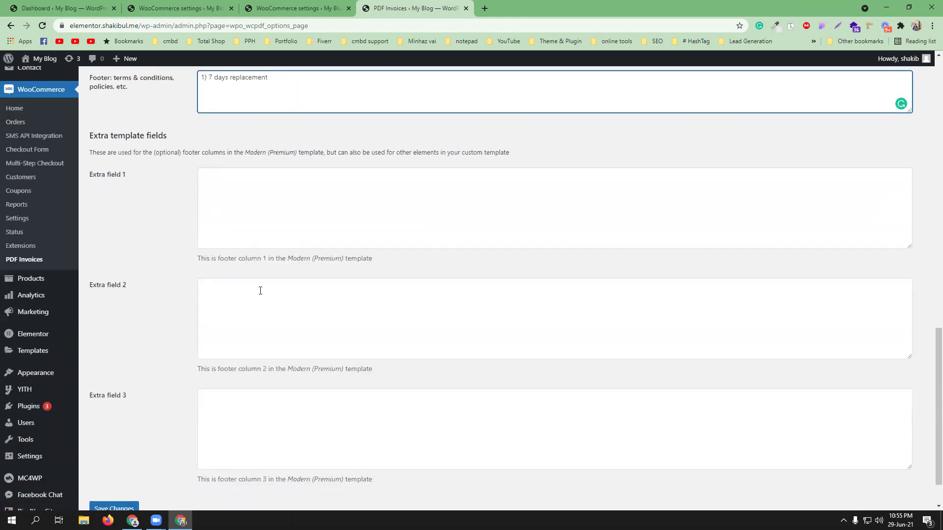
{"action": "scroll", "coordinate": [260, 290], "scroll_direction": "up", "scroll_amount": 16}
{"action": "scroll", "coordinate": [262, 293], "scroll_direction": "down", "scroll_amount": 17}
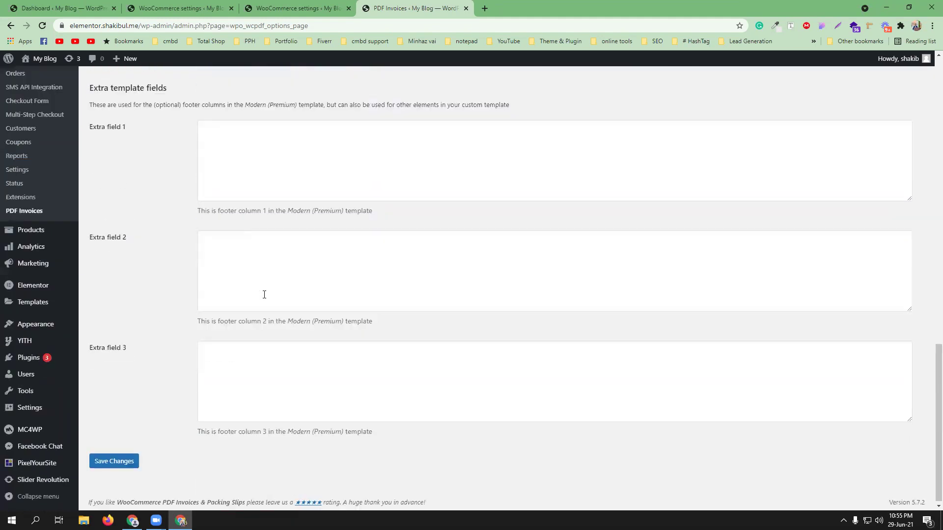
{"action": "left_click", "coordinate": [135, 459]}
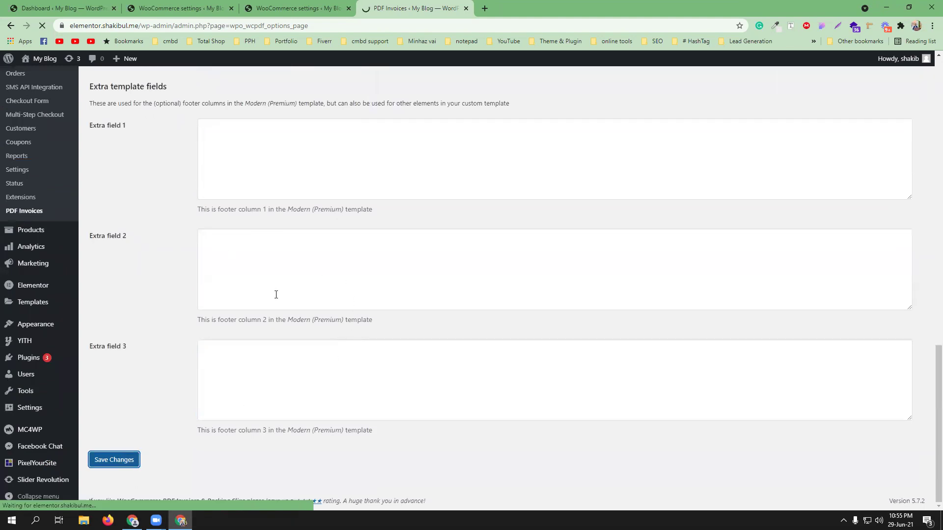
{"action": "scroll", "coordinate": [282, 294], "scroll_direction": "up", "scroll_amount": 15}
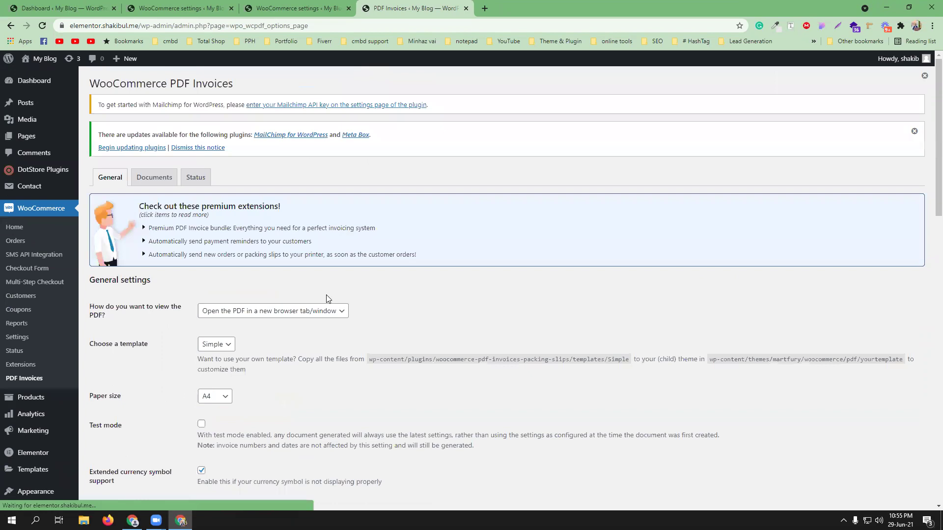
Step: Open the Invoice document settings, keeping Invoice Number as the displayed number
{"action": "left_click", "coordinate": [154, 177]}
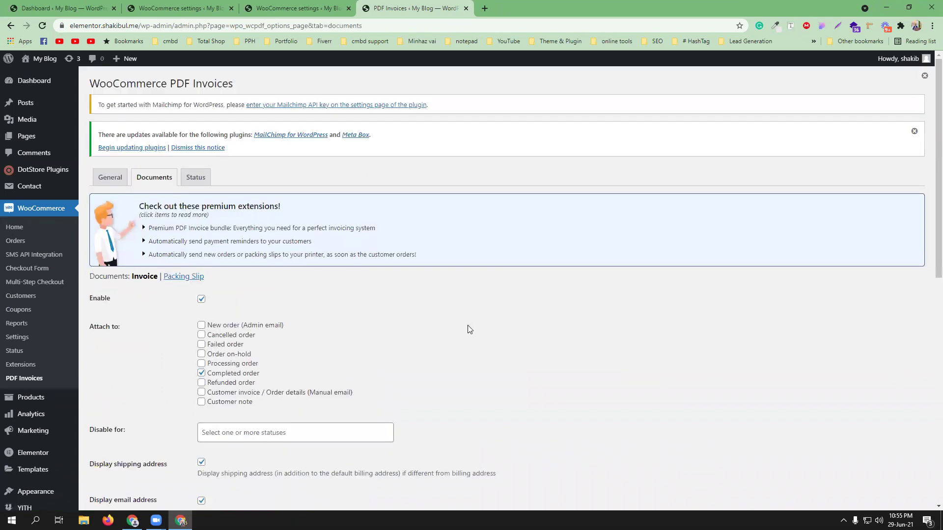
{"action": "scroll", "coordinate": [470, 328], "scroll_direction": "down", "scroll_amount": 2}
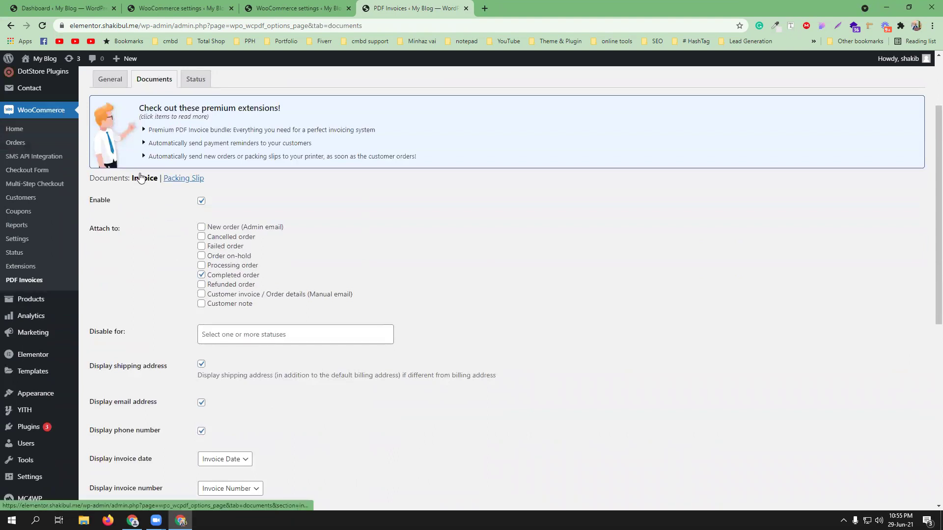
{"action": "scroll", "coordinate": [520, 321], "scroll_direction": "down", "scroll_amount": 2}
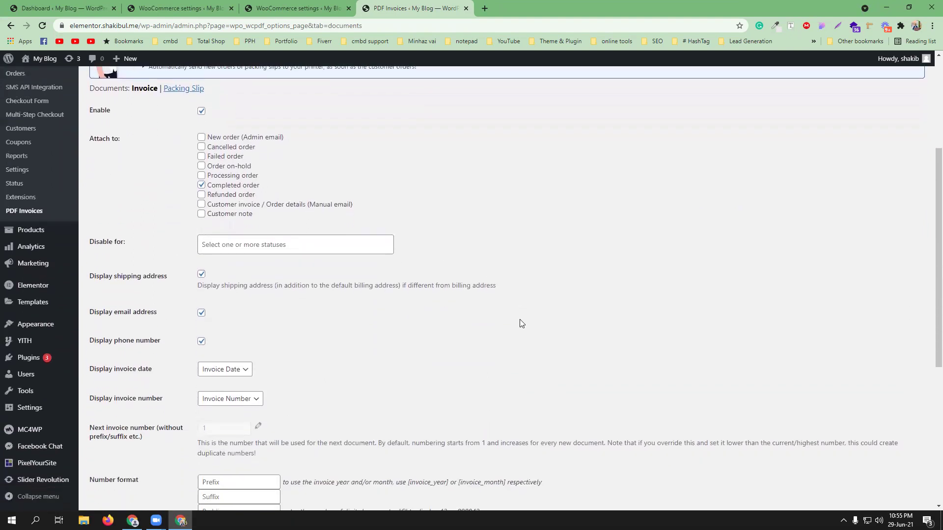
{"action": "scroll", "coordinate": [519, 319], "scroll_direction": "down", "scroll_amount": 1}
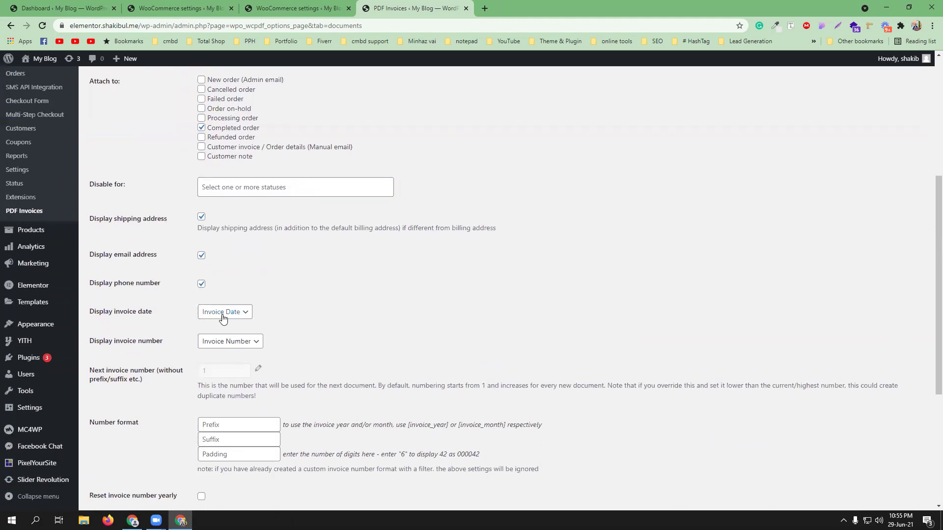
{"action": "left_click", "coordinate": [228, 346]}
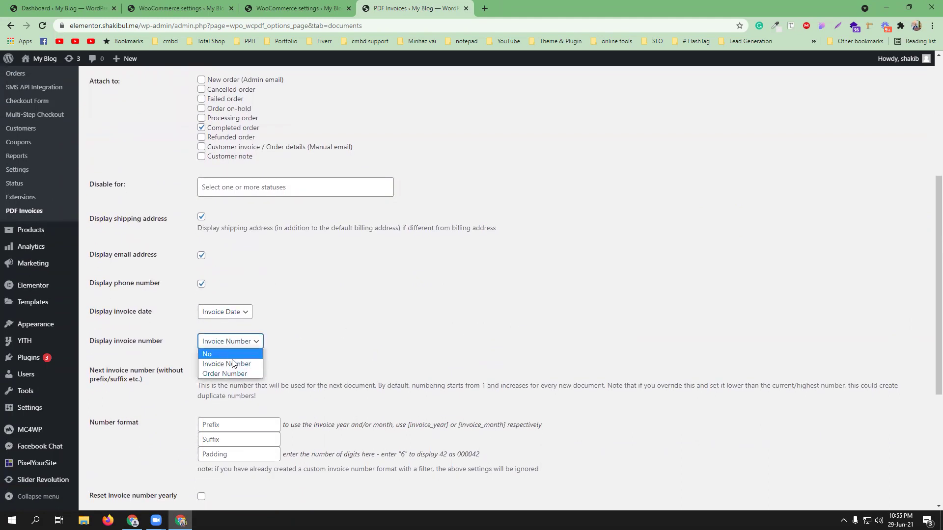
{"action": "left_click", "coordinate": [368, 348]}
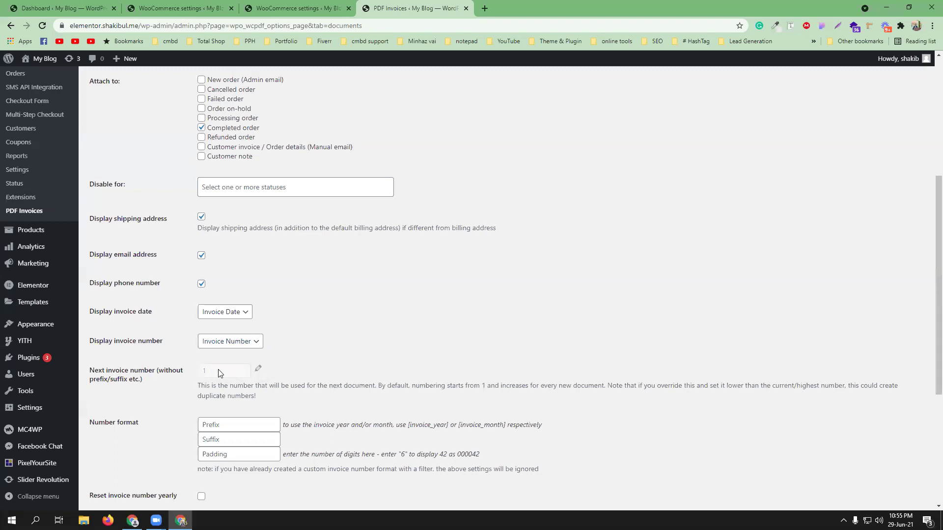
Step: Set the next invoice number to 1 and the number prefix to 'cmbd-93 shop'
{"action": "left_click", "coordinate": [257, 369]}
{"action": "left_click", "coordinate": [202, 369]}
{"action": "type", "text": "cmbd-93 shop"}
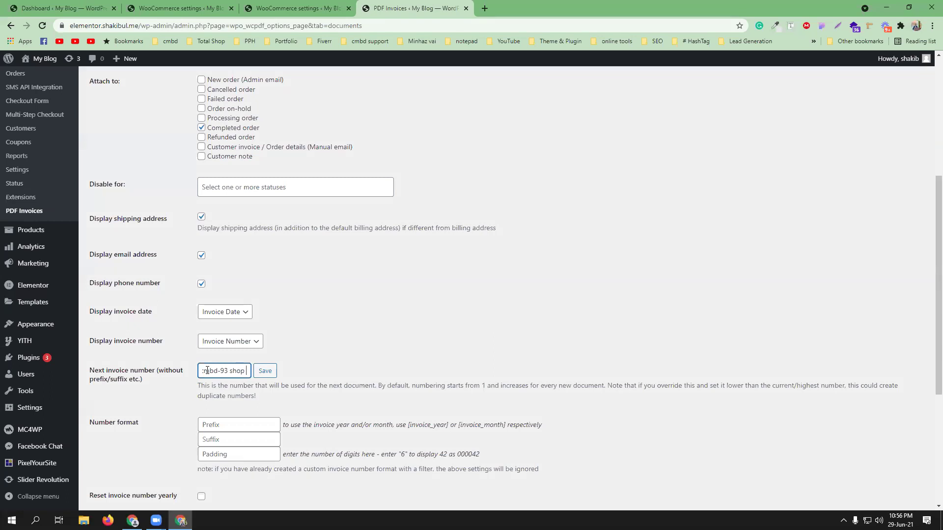
{"action": "triple_click", "coordinate": [207, 370]}
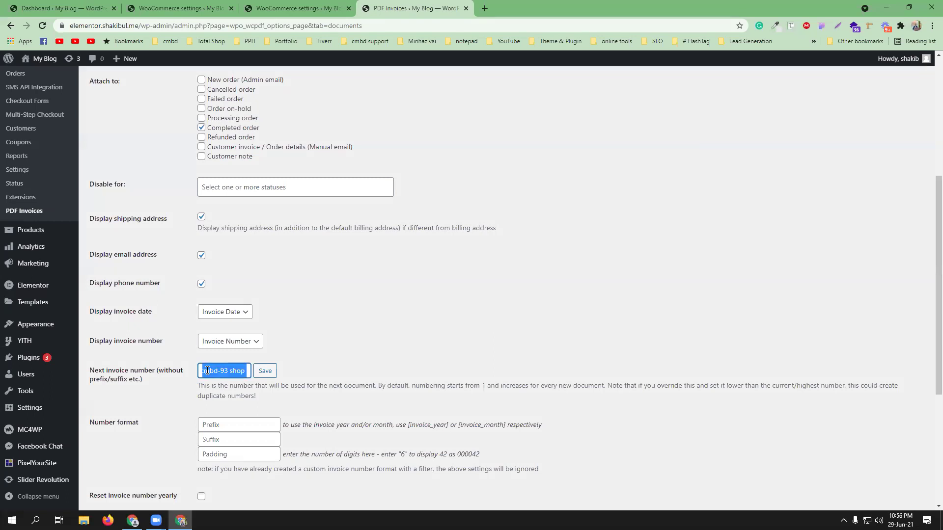
{"action": "left_click", "coordinate": [244, 371]}
{"action": "left_click_drag", "start_coordinate": [244, 371], "coordinate": [169, 371]}
{"action": "key", "text": "ctrl+c"}
{"action": "type", "text": "1"}
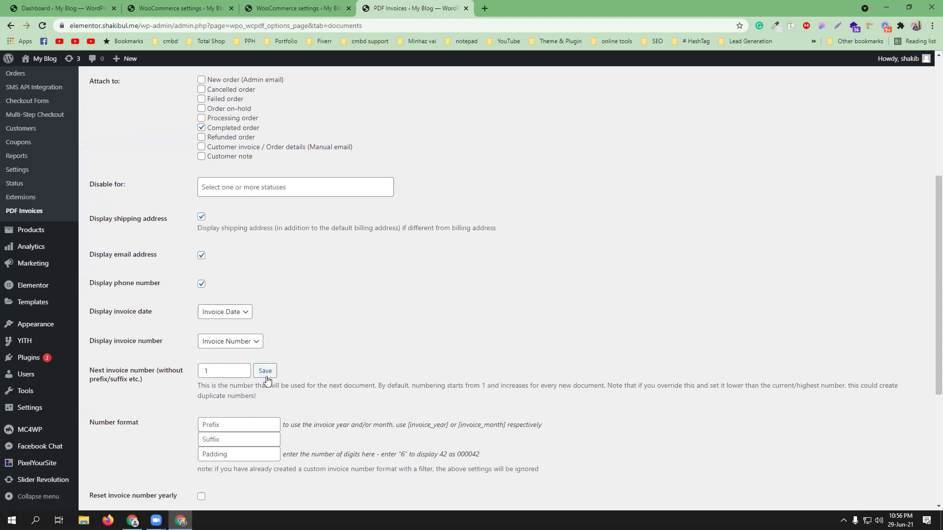
{"action": "left_click", "coordinate": [225, 425]}
{"action": "key", "text": "ctrl+v"}
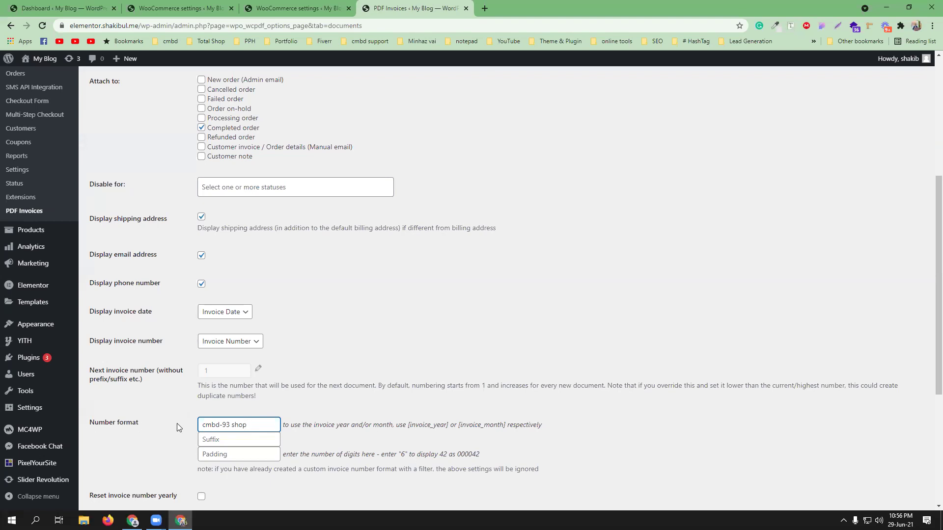
Step: Save the invoice numbering settings, then go to the Packing Slip settings
{"action": "scroll", "coordinate": [236, 423], "scroll_direction": "down", "scroll_amount": 1}
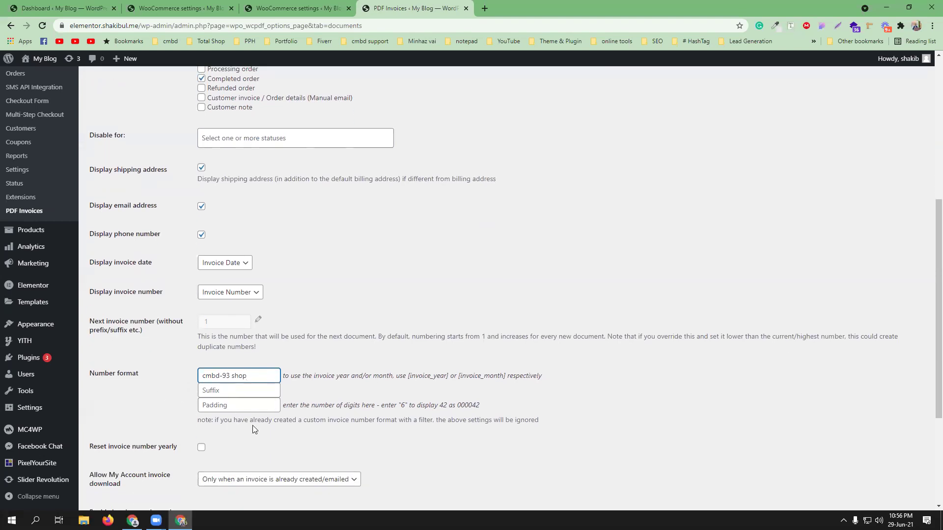
{"action": "scroll", "coordinate": [252, 425], "scroll_direction": "down", "scroll_amount": 2}
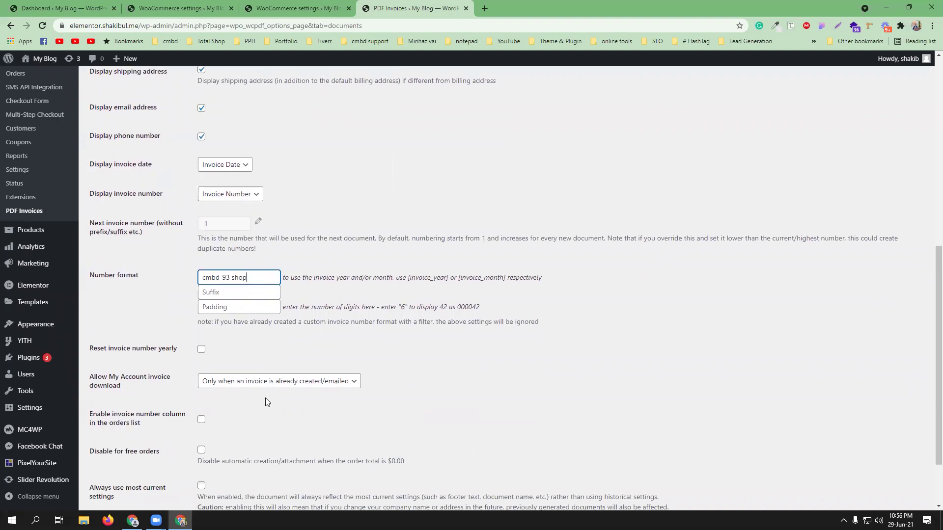
{"action": "scroll", "coordinate": [273, 404], "scroll_direction": "down", "scroll_amount": 1}
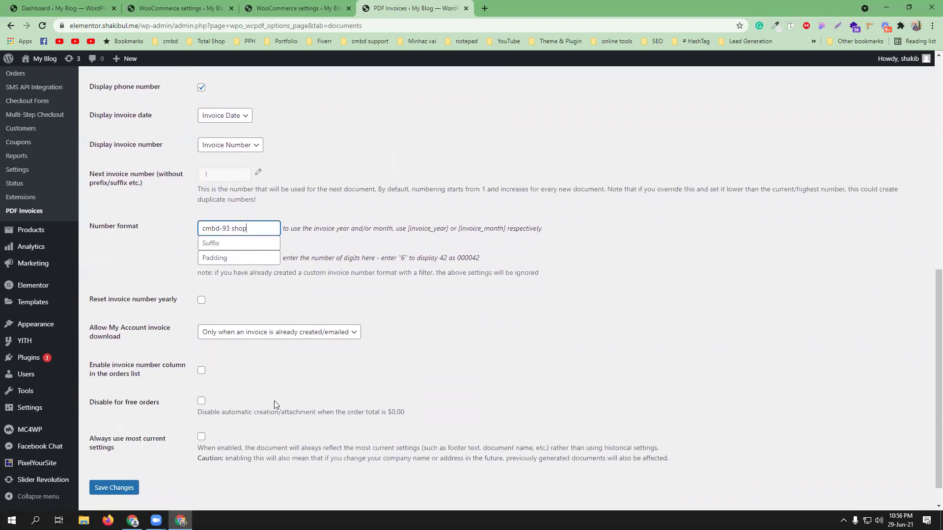
{"action": "scroll", "coordinate": [275, 404], "scroll_direction": "up", "scroll_amount": 5}
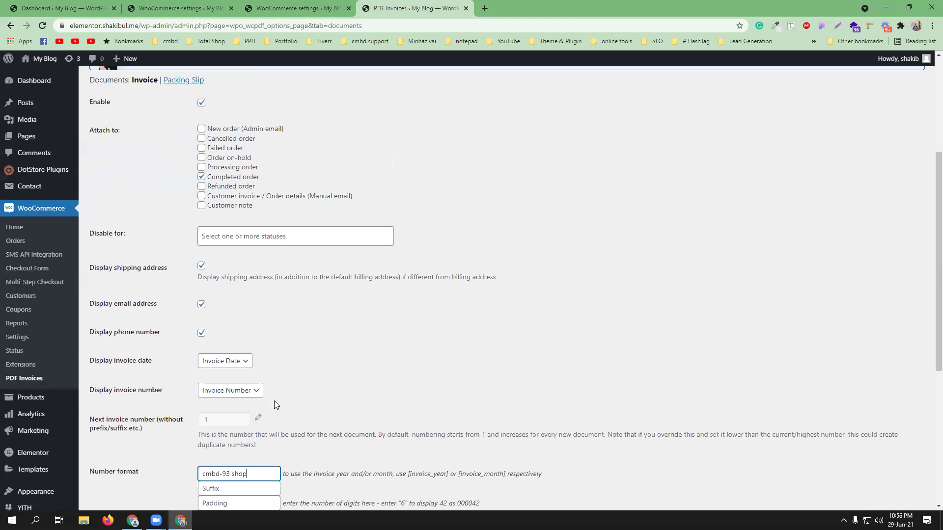
{"action": "scroll", "coordinate": [274, 405], "scroll_direction": "down", "scroll_amount": 5}
{"action": "left_click", "coordinate": [118, 460]}
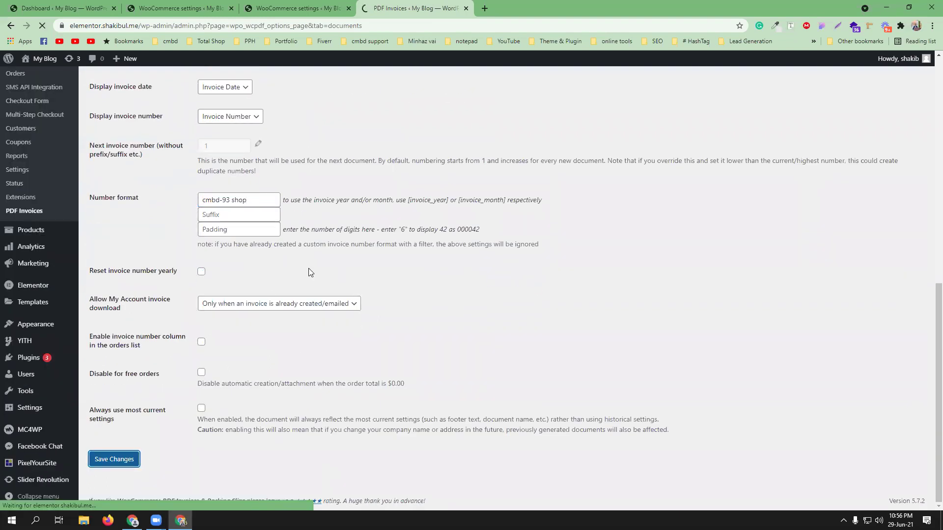
{"action": "scroll", "coordinate": [367, 378], "scroll_direction": "up", "scroll_amount": 3}
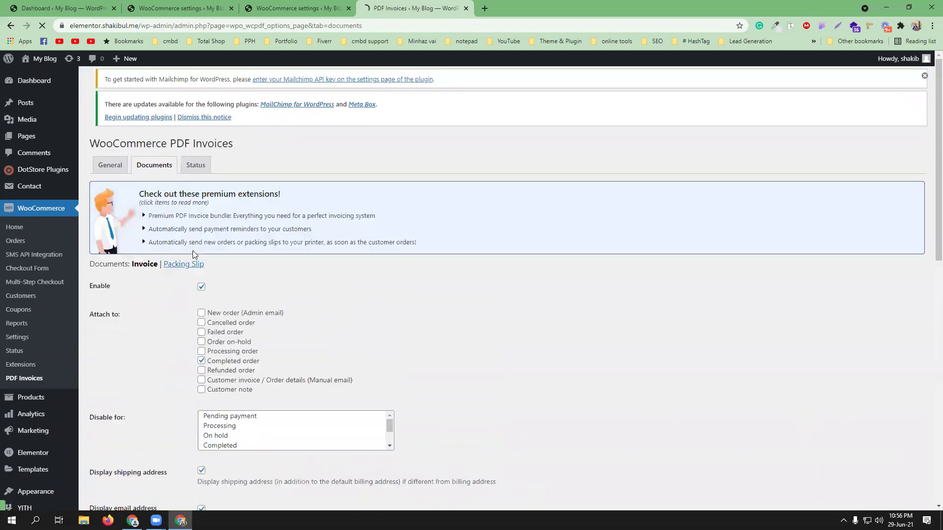
{"action": "left_click", "coordinate": [191, 277]}
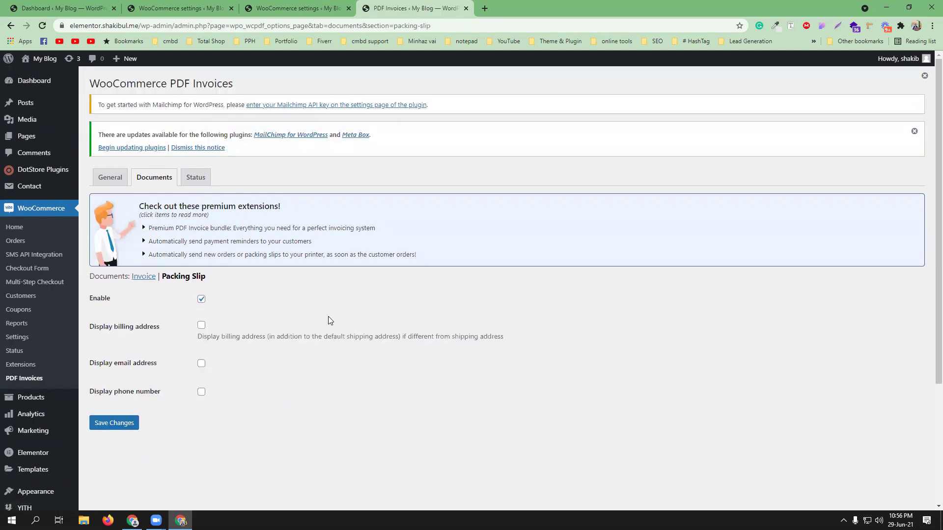
Step: Show email address, phone number and billing address on packing slips, and save
{"action": "scroll", "coordinate": [205, 243], "scroll_direction": "down", "scroll_amount": 2}
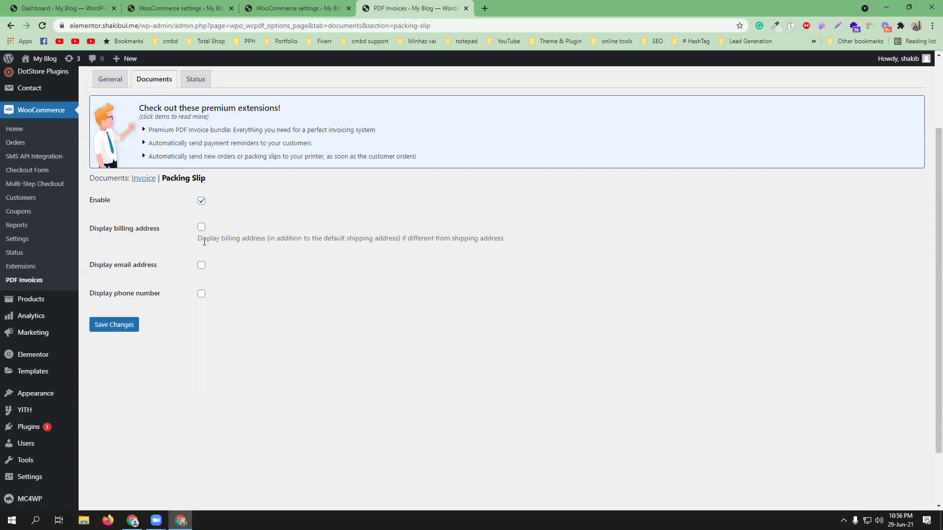
{"action": "left_click", "coordinate": [202, 268]}
{"action": "left_click", "coordinate": [201, 294]}
{"action": "left_click", "coordinate": [120, 328]}
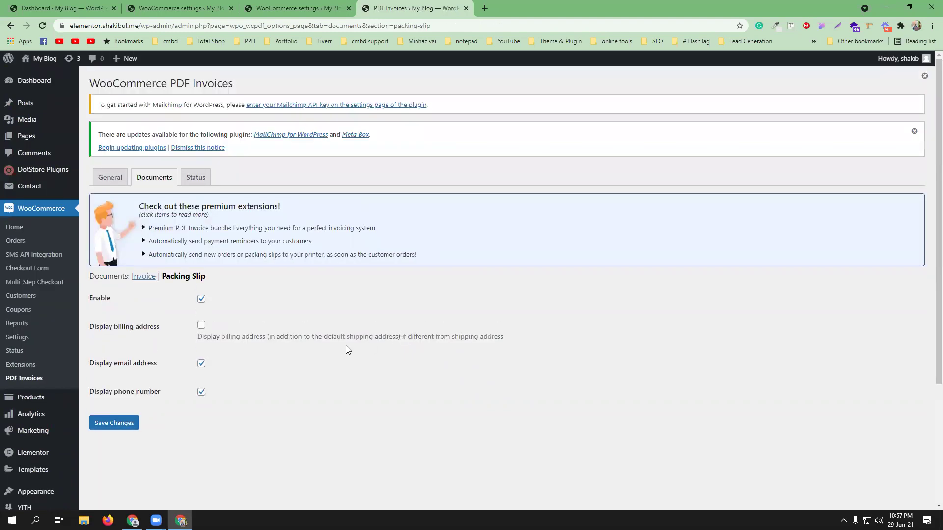
{"action": "left_click", "coordinate": [201, 325]}
{"action": "left_click", "coordinate": [132, 423]}
Step: Review the Status tab's debug settings, system configuration and write permissions
{"action": "left_click", "coordinate": [196, 177]}
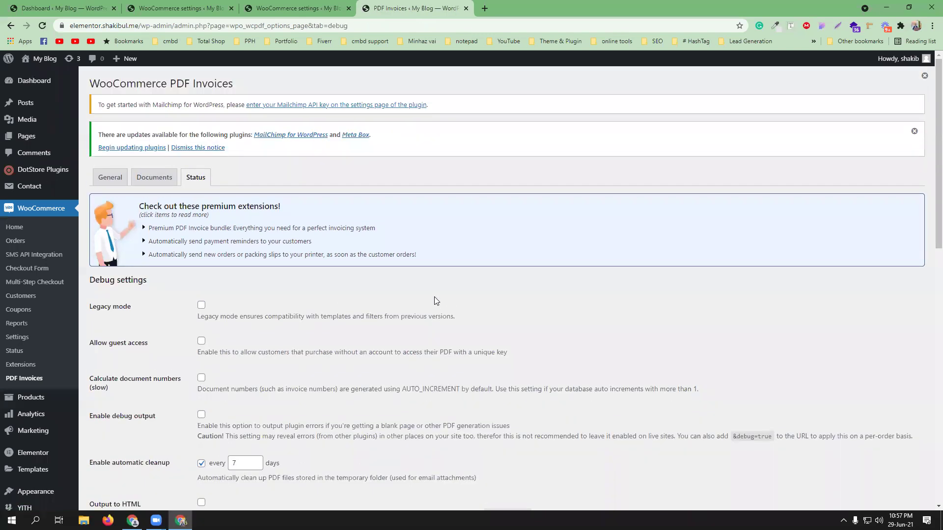
{"action": "scroll", "coordinate": [434, 296], "scroll_direction": "down", "scroll_amount": 2}
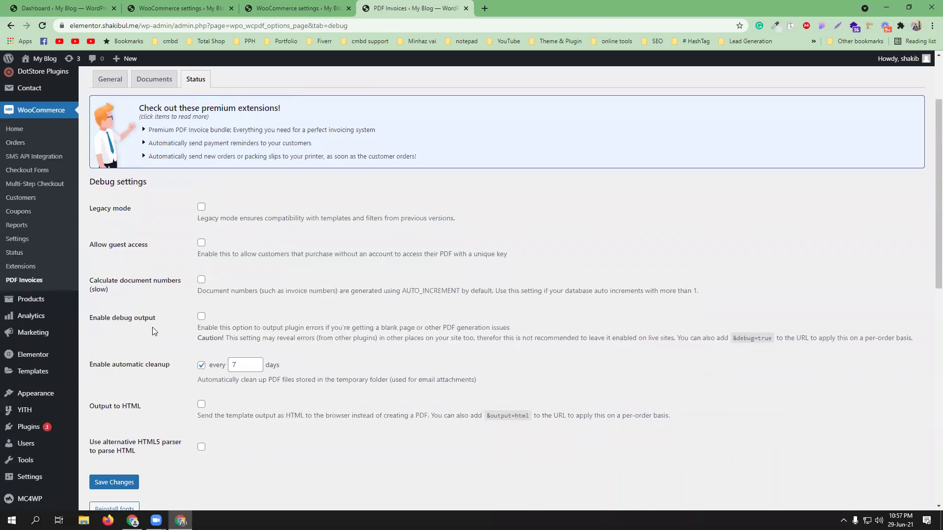
{"action": "scroll", "coordinate": [152, 327], "scroll_direction": "down", "scroll_amount": 3}
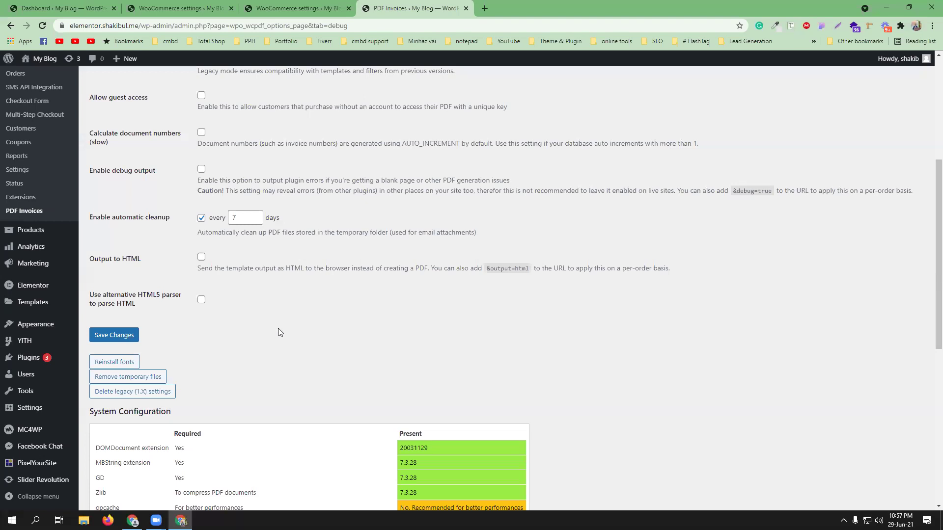
{"action": "scroll", "coordinate": [300, 333], "scroll_direction": "down", "scroll_amount": 3}
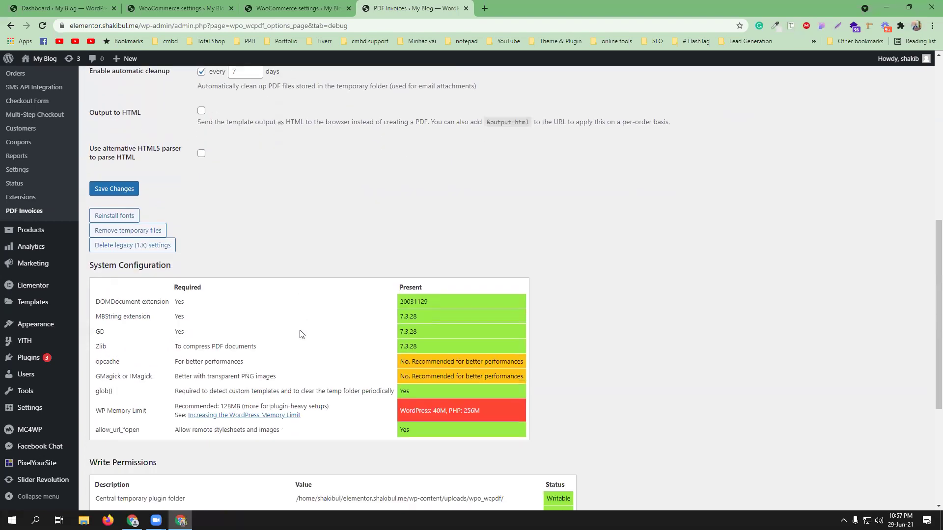
{"action": "scroll", "coordinate": [321, 347], "scroll_direction": "down", "scroll_amount": 4}
{"action": "scroll", "coordinate": [289, 374], "scroll_direction": "down", "scroll_amount": 1}
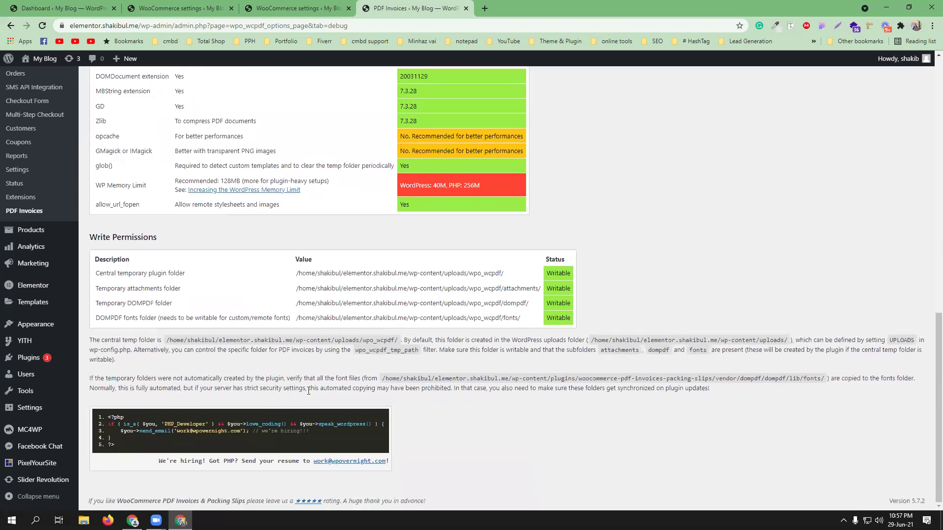
{"action": "scroll", "coordinate": [278, 366], "scroll_direction": "up", "scroll_amount": 10}
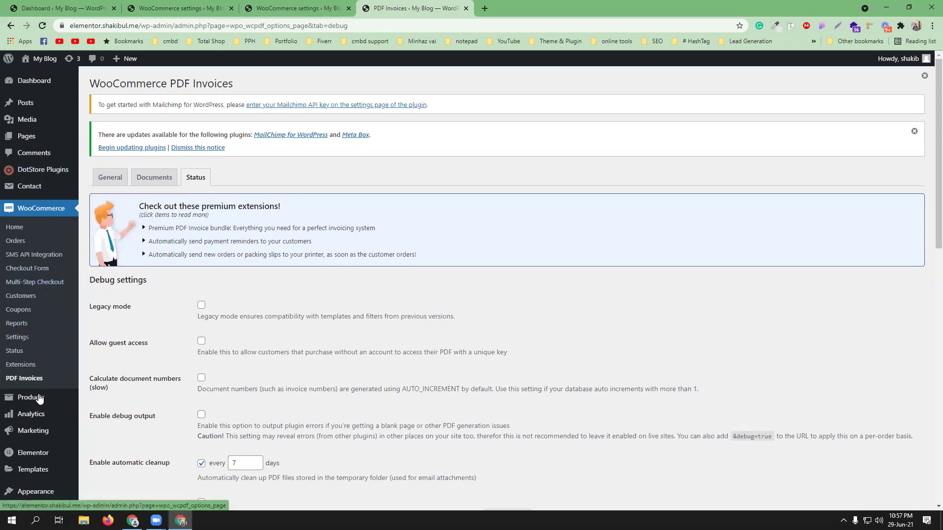
{"action": "scroll", "coordinate": [27, 397], "scroll_direction": "down", "scroll_amount": 2}
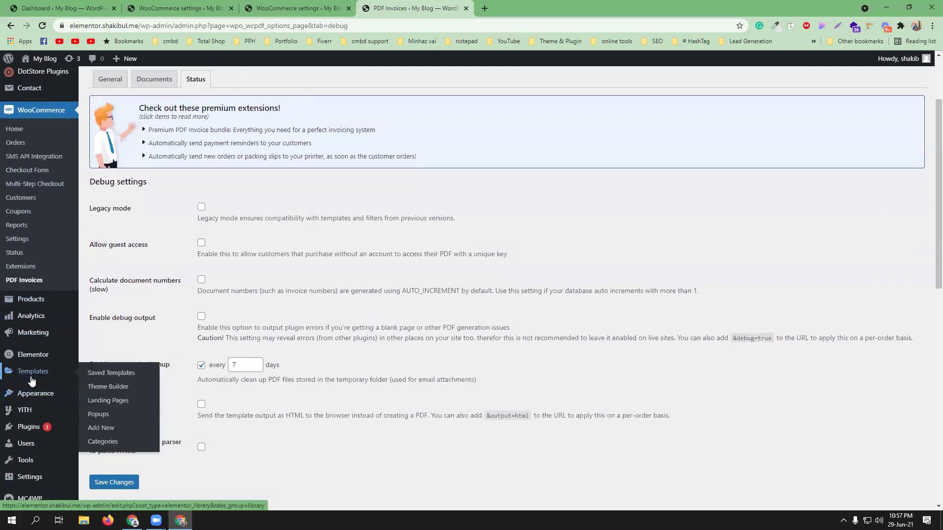
Step: Upload and install yith-woocommerce-order-tracking.1.2.16.zip as a new plugin
{"action": "mouse_move", "coordinate": [59, 432]}
{"action": "middle_click", "coordinate": [100, 429]}
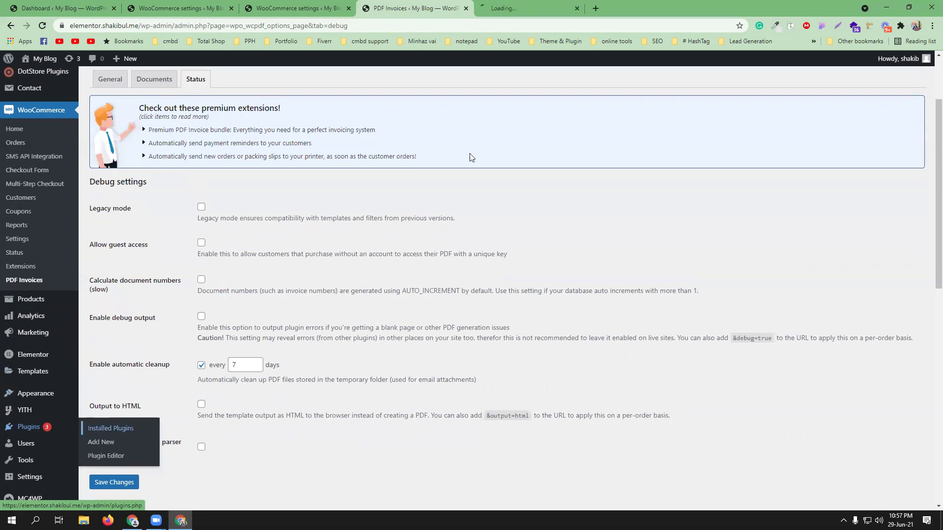
{"action": "left_click", "coordinate": [534, 5]}
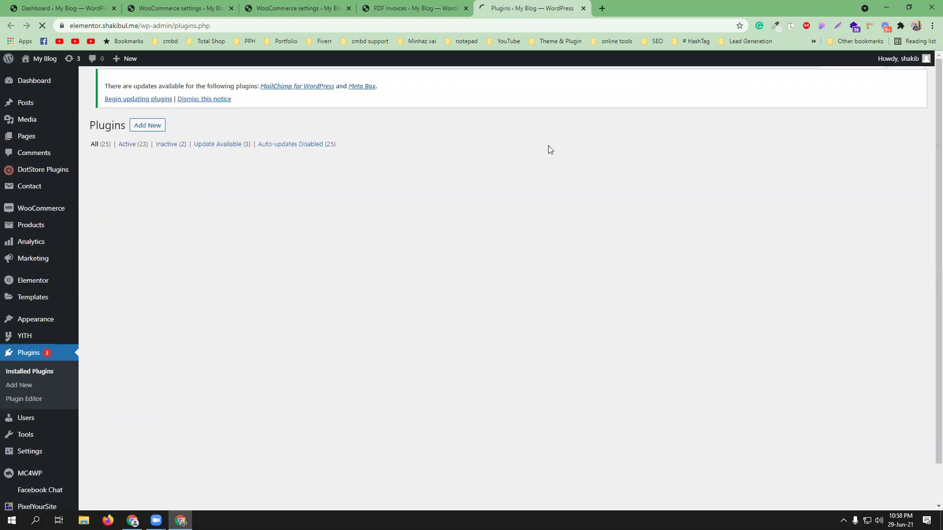
{"action": "left_click", "coordinate": [138, 127]}
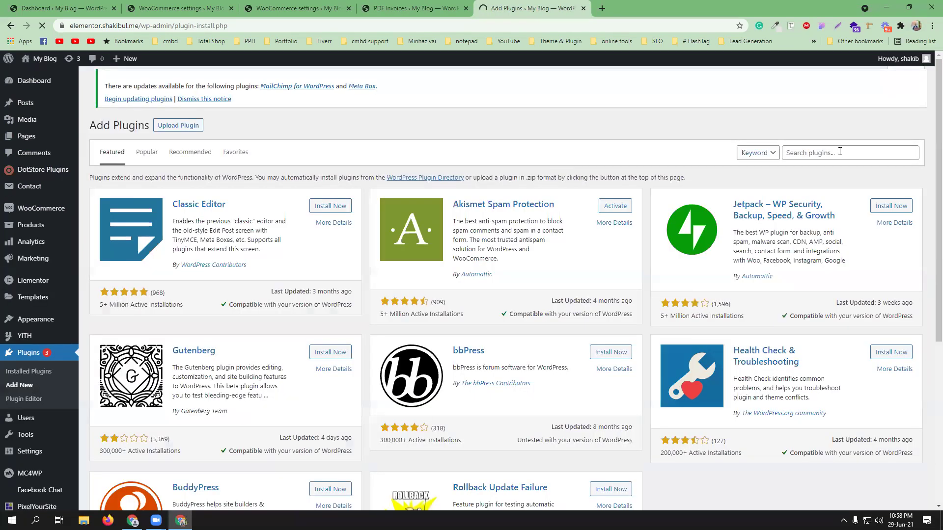
{"action": "left_click", "coordinate": [179, 84]}
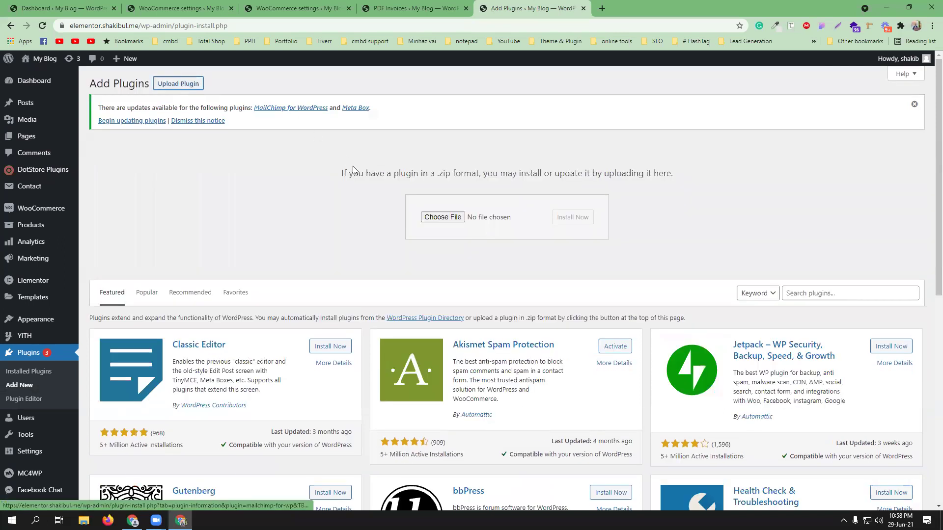
{"action": "left_click", "coordinate": [430, 217]}
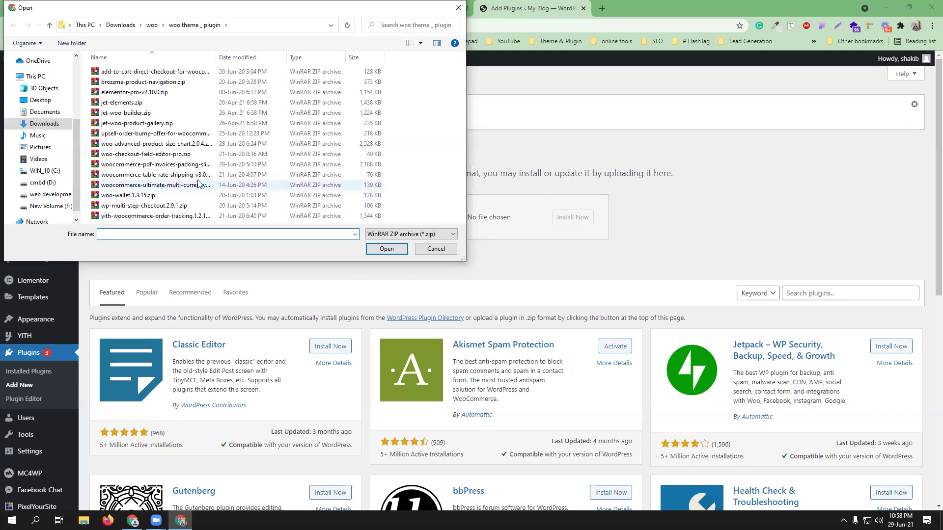
{"action": "double_click", "coordinate": [200, 216]}
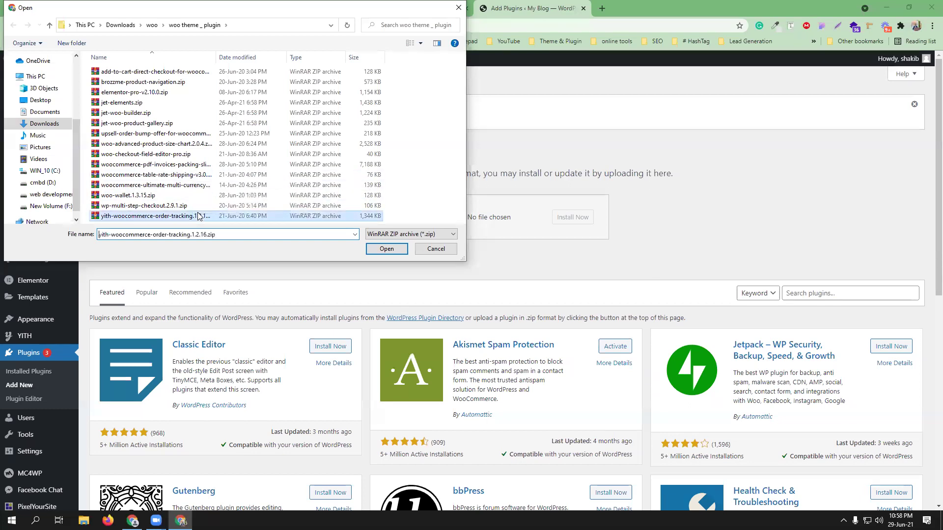
{"action": "left_click", "coordinate": [579, 217]}
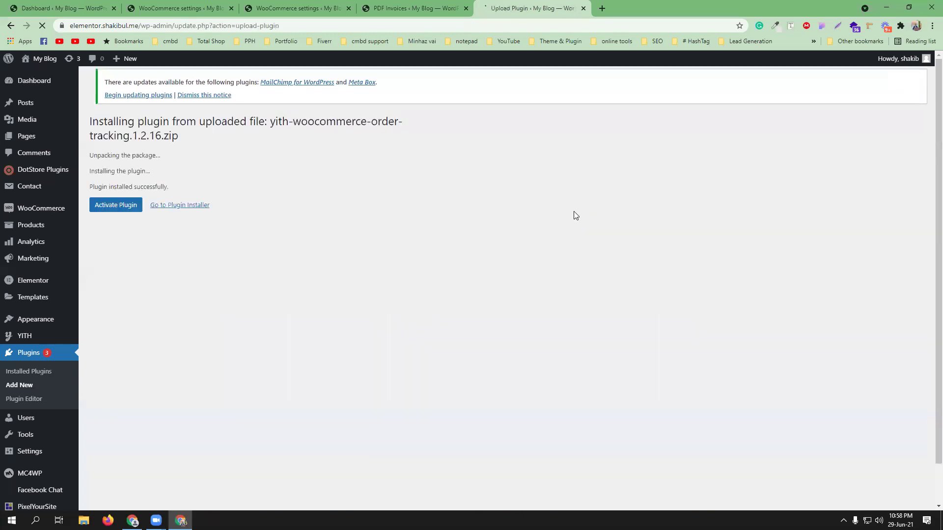
Step: Activate YITH WooCommerce Order Tracking and scroll to it in the plugins list
{"action": "left_click", "coordinate": [117, 207]}
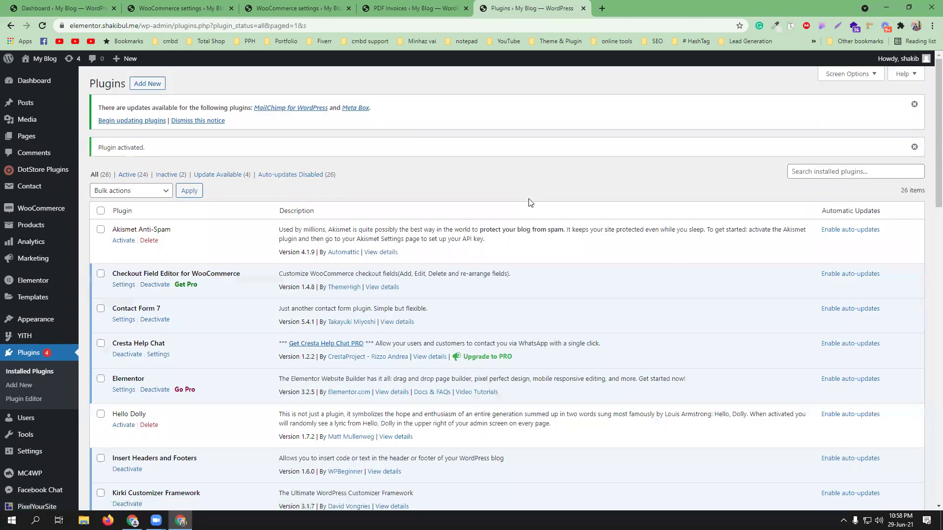
{"action": "scroll", "coordinate": [529, 202], "scroll_direction": "down", "scroll_amount": 5}
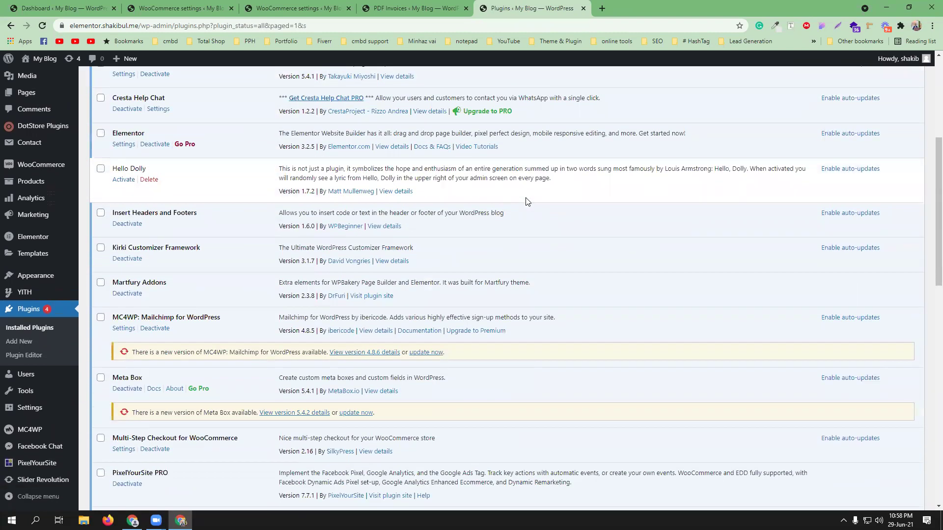
{"action": "scroll", "coordinate": [526, 201], "scroll_direction": "down", "scroll_amount": 4}
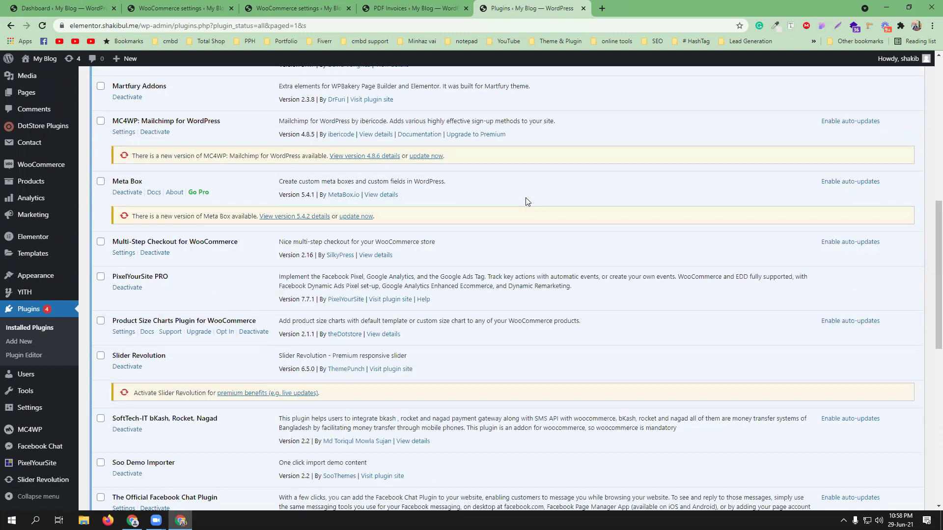
{"action": "scroll", "coordinate": [527, 202], "scroll_direction": "down", "scroll_amount": 5}
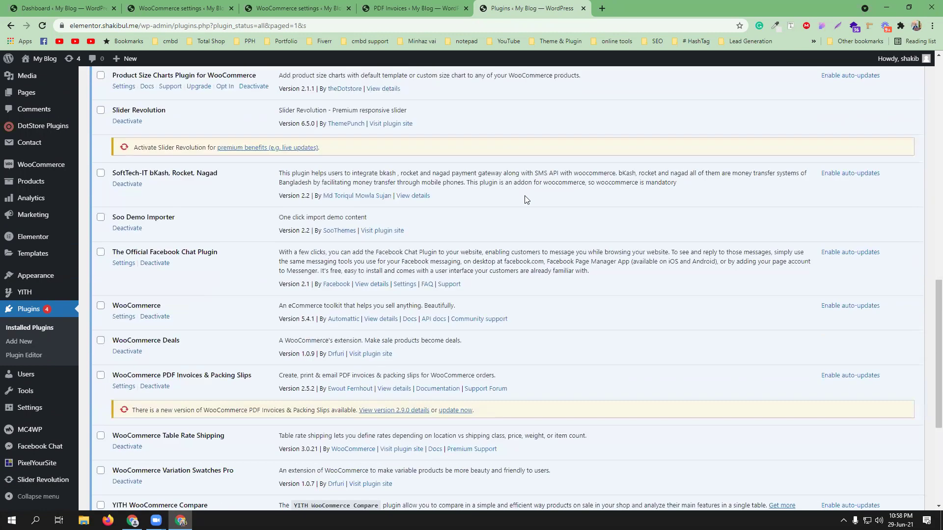
{"action": "scroll", "coordinate": [527, 200], "scroll_direction": "down", "scroll_amount": 2}
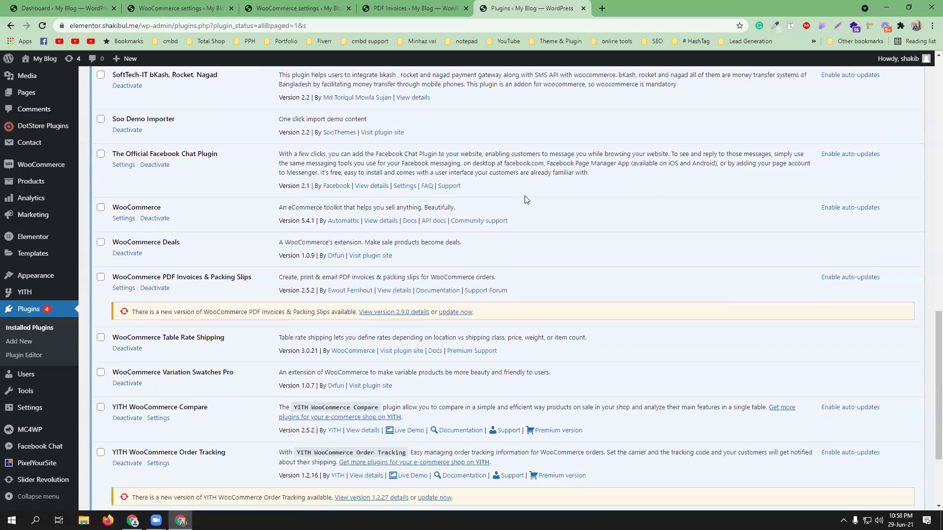
{"action": "scroll", "coordinate": [525, 199], "scroll_direction": "down", "scroll_amount": 3}
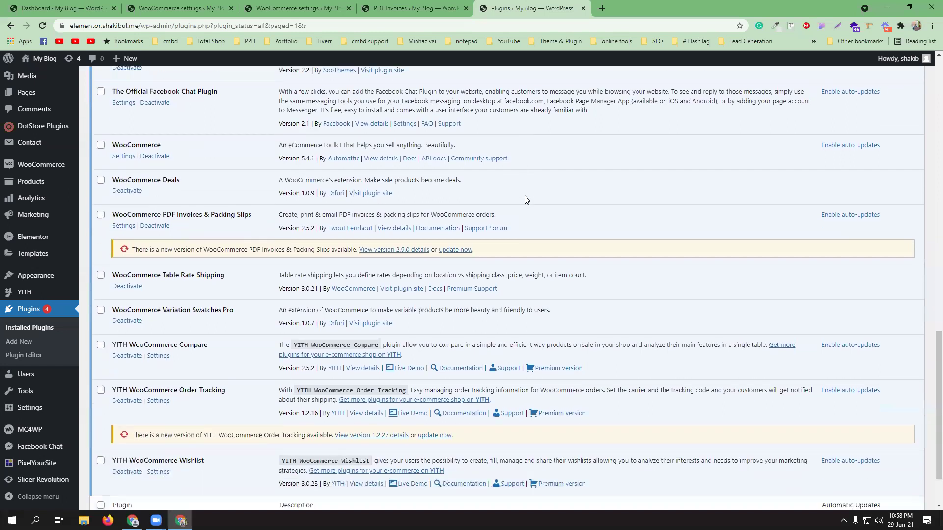
Step: Open the Settings link of YITH WooCommerce Order Tracking
{"action": "left_click", "coordinate": [158, 332]}
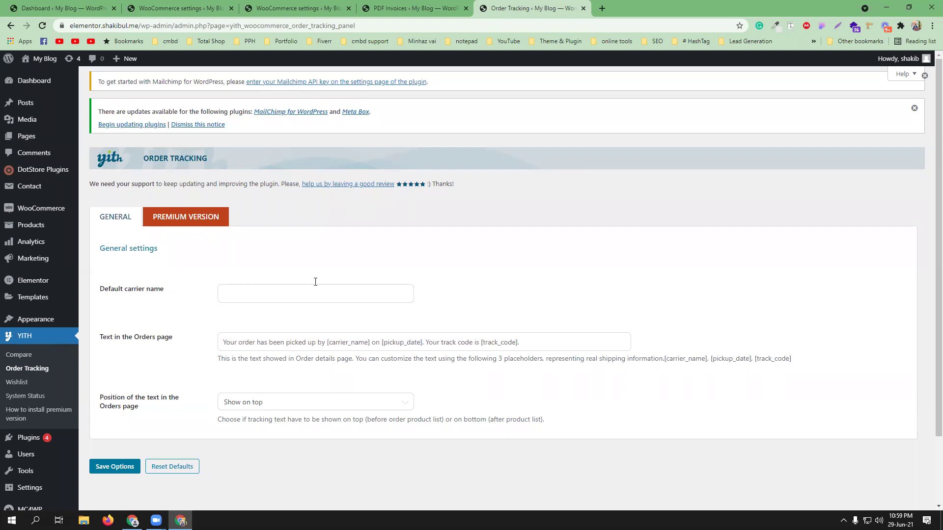
Step: Set RedX as the default carrier name, review the Orders page text, and save options
{"action": "left_click", "coordinate": [238, 294]}
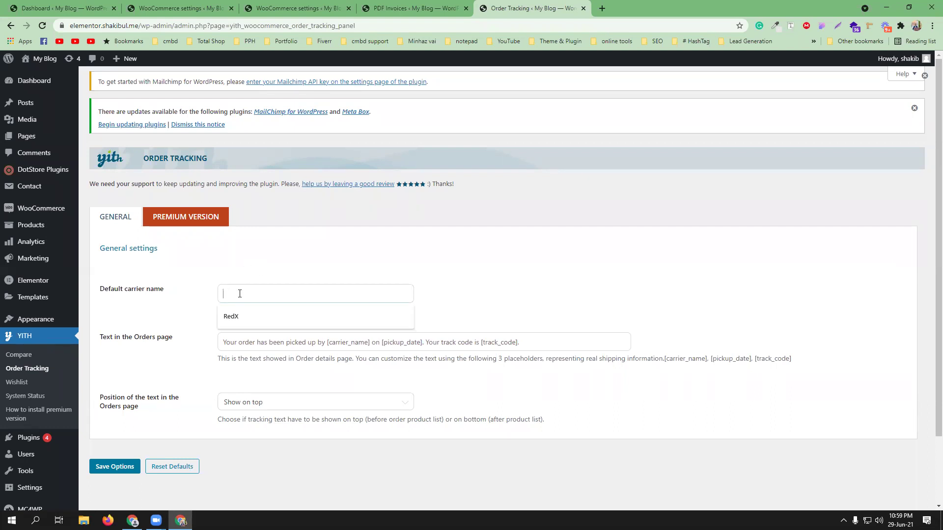
{"action": "left_click", "coordinate": [246, 311]}
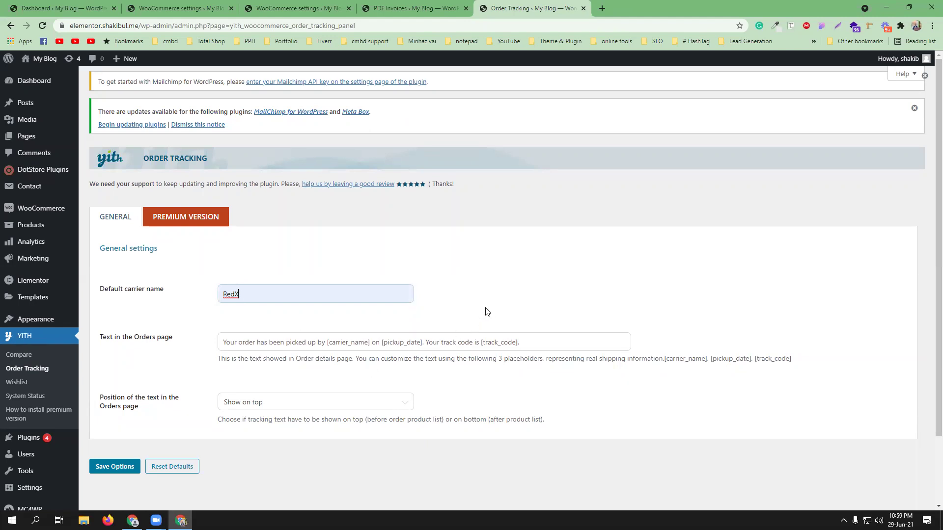
{"action": "scroll", "coordinate": [483, 309], "scroll_direction": "down", "scroll_amount": 2}
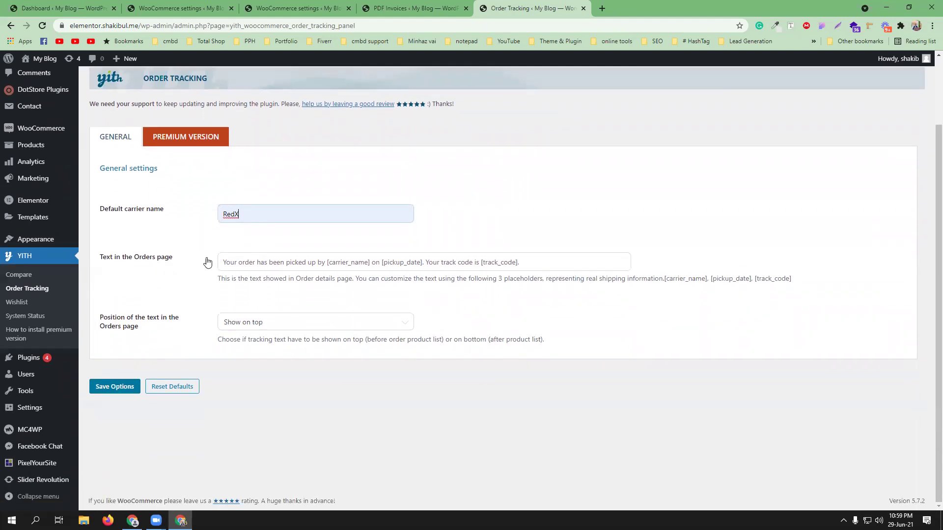
{"action": "left_click", "coordinate": [245, 264]}
{"action": "left_click", "coordinate": [531, 260]}
{"action": "key", "text": "alt+Tab"}
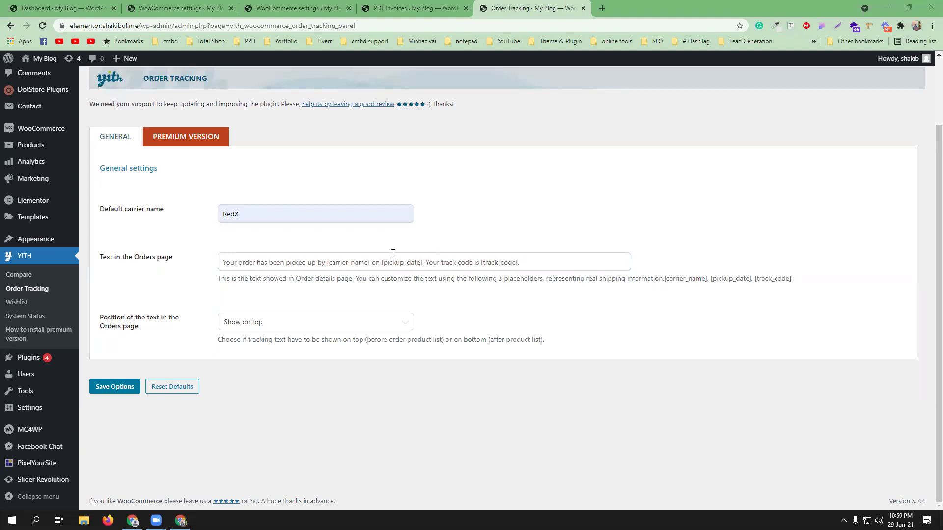
{"action": "left_click", "coordinate": [558, 262]}
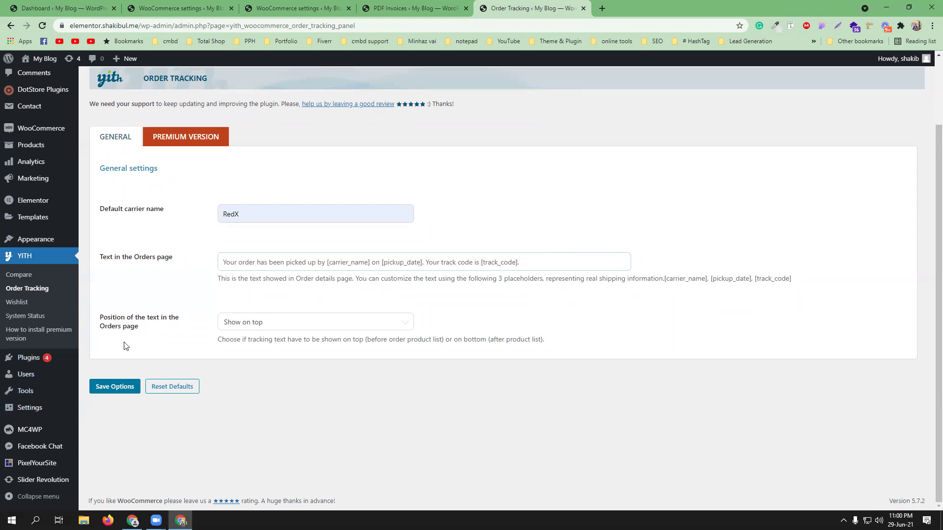
{"action": "left_click", "coordinate": [116, 387]}
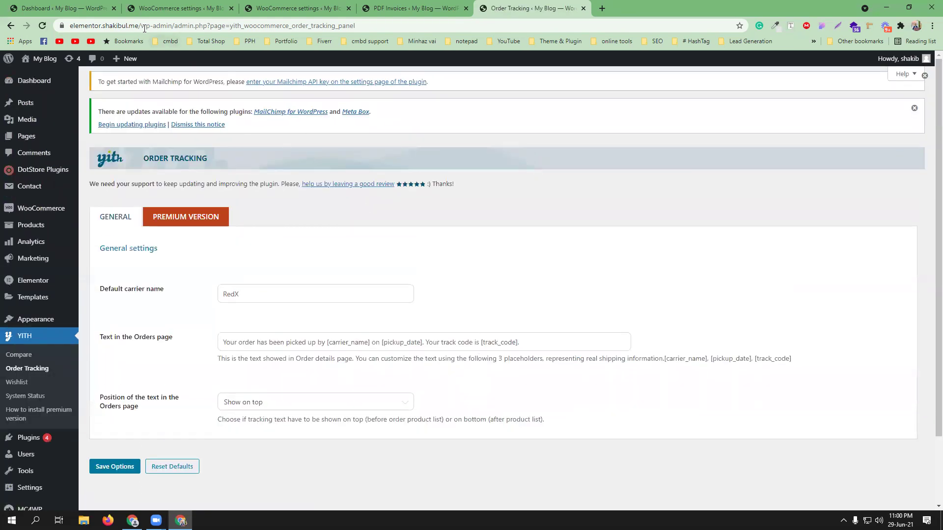
{"action": "left_click_drag", "start_coordinate": [140, 25], "coordinate": [62, 23]}
{"action": "key", "text": "ctrl+c"}
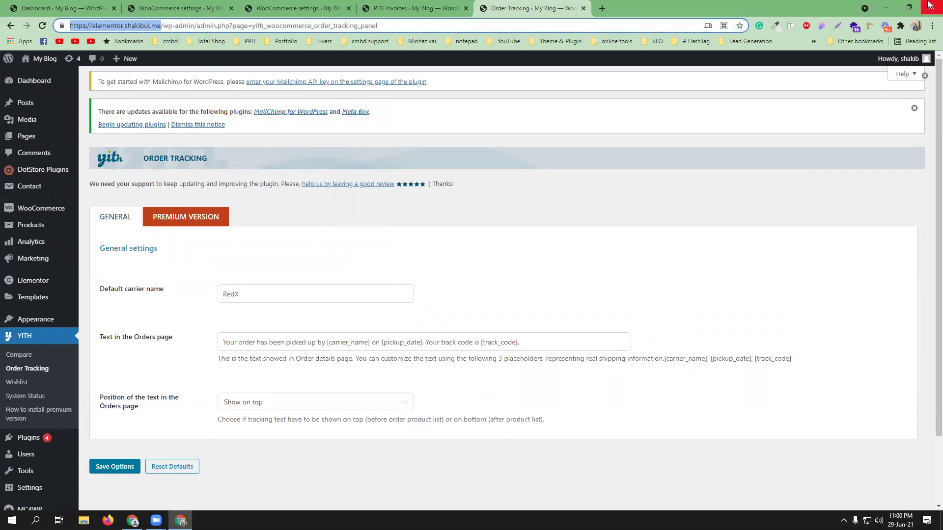
Step: Load the shop's site address in a new window under another Chrome profile
{"action": "left_click", "coordinate": [915, 26]}
{"action": "left_click", "coordinate": [826, 256]}
{"action": "key", "text": "ctrl+v"}
{"action": "key", "text": "Return"}
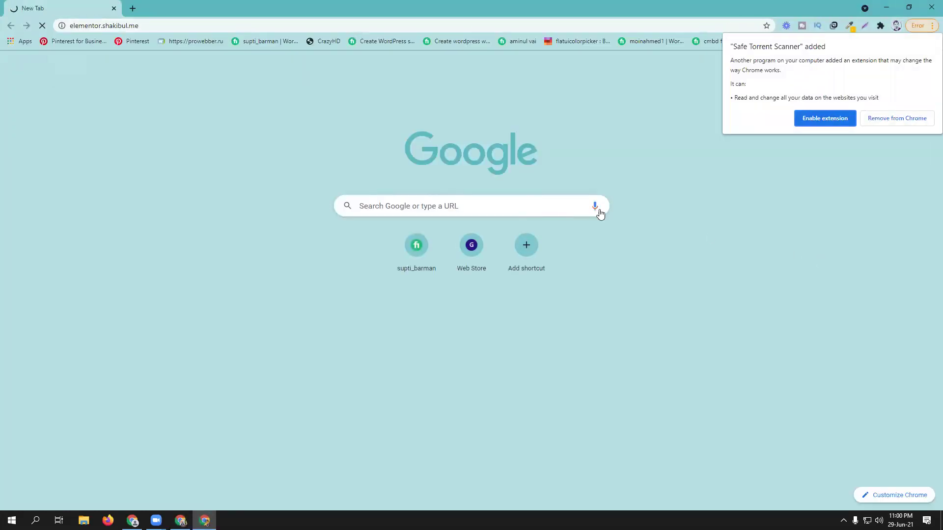
Step: Dismiss the extension notice, discount popup and chat options, then open the customer login page
{"action": "left_click", "coordinate": [908, 122]}
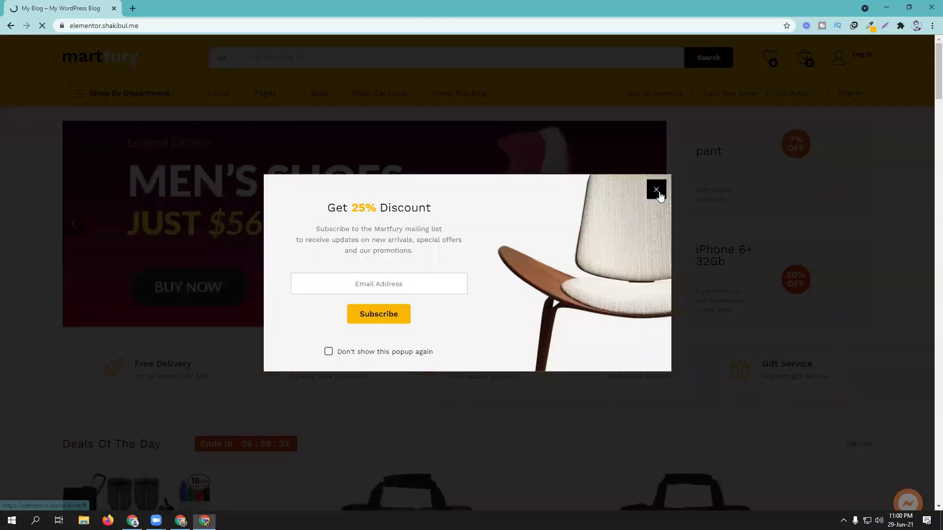
{"action": "left_click", "coordinate": [657, 188]}
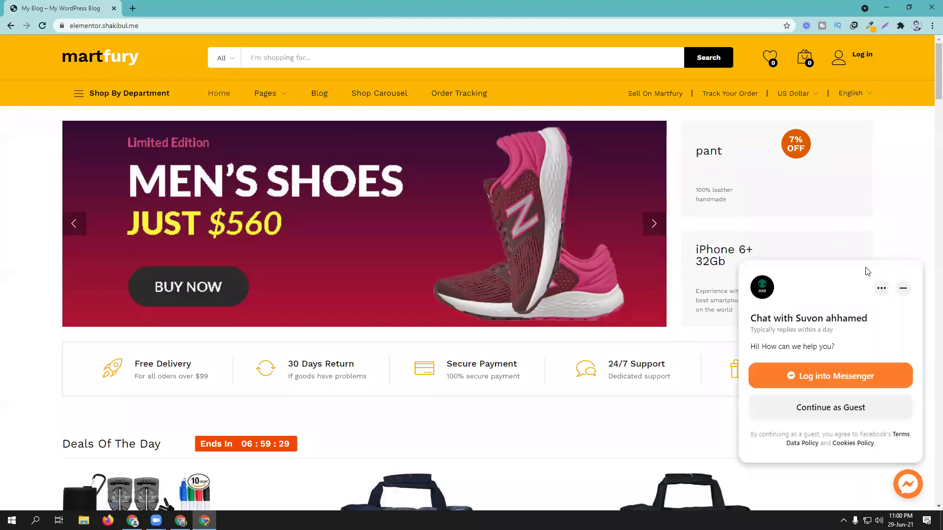
{"action": "left_click", "coordinate": [881, 289]}
{"action": "left_click", "coordinate": [902, 294]}
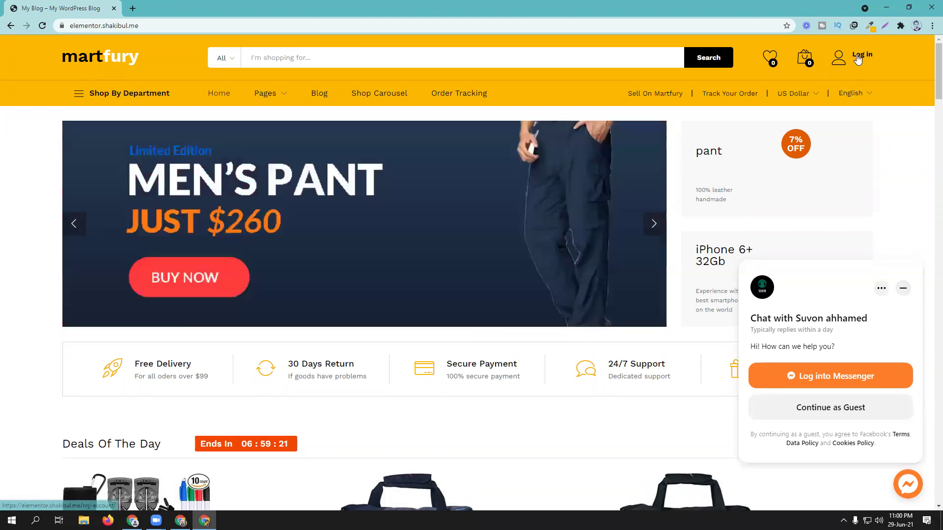
{"action": "left_click", "coordinate": [858, 58]}
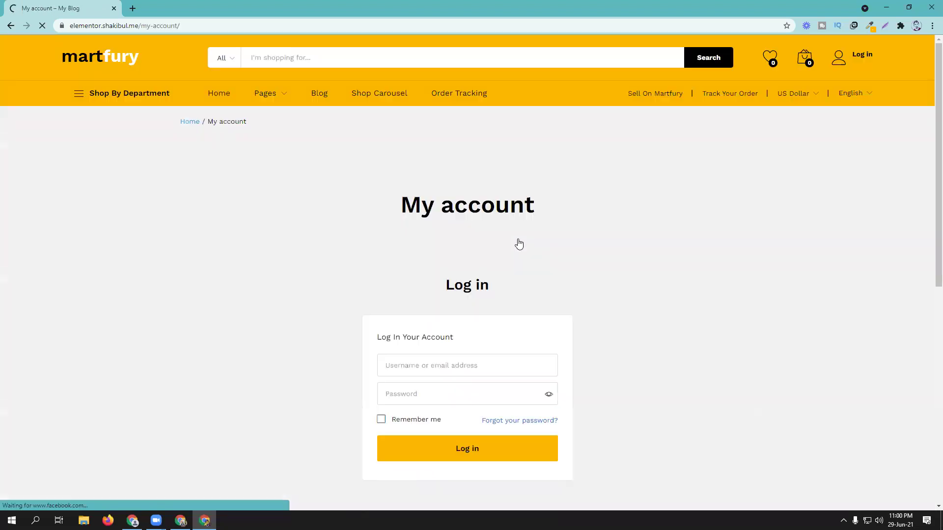
{"action": "scroll", "coordinate": [519, 244], "scroll_direction": "down", "scroll_amount": 3}
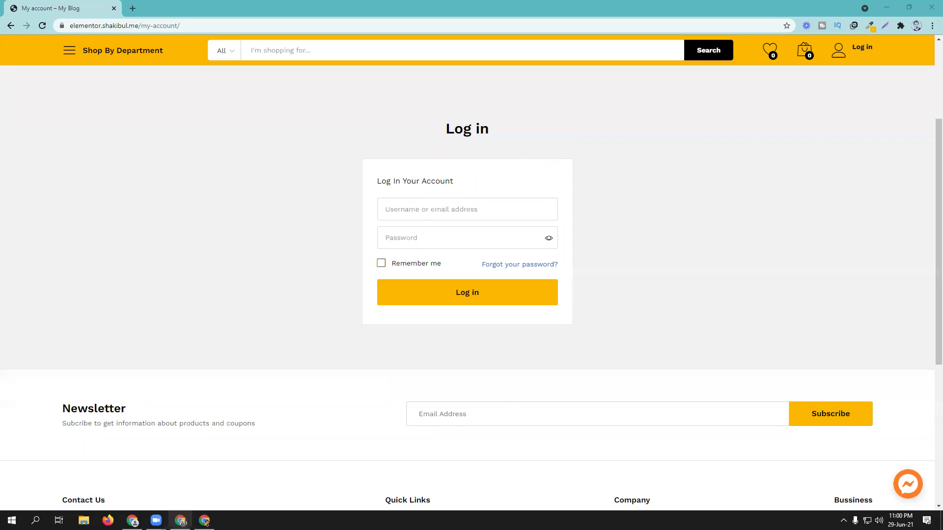
{"action": "left_click", "coordinate": [181, 520]}
Step: Go back to WooCommerce Settings and open the Accounts & Privacy section
{"action": "left_click", "coordinate": [177, 8]}
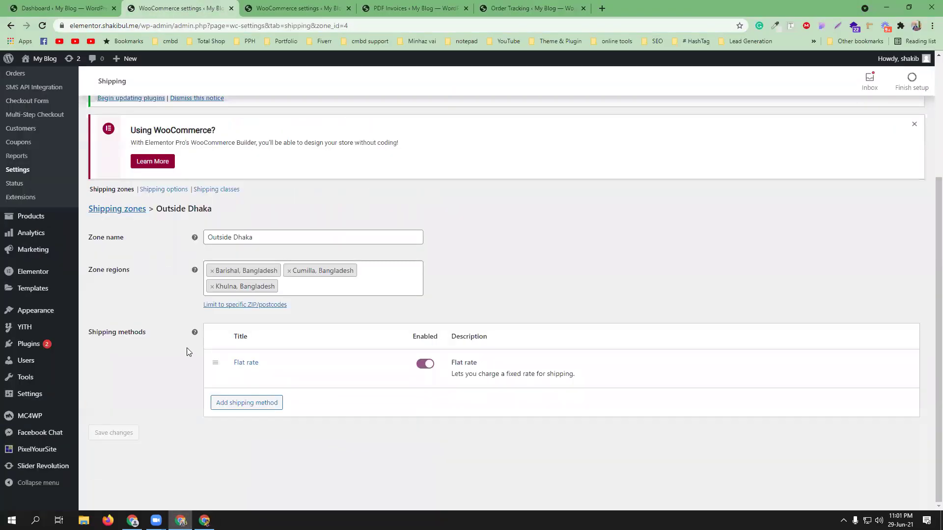
{"action": "scroll", "coordinate": [164, 258], "scroll_direction": "up", "scroll_amount": 4}
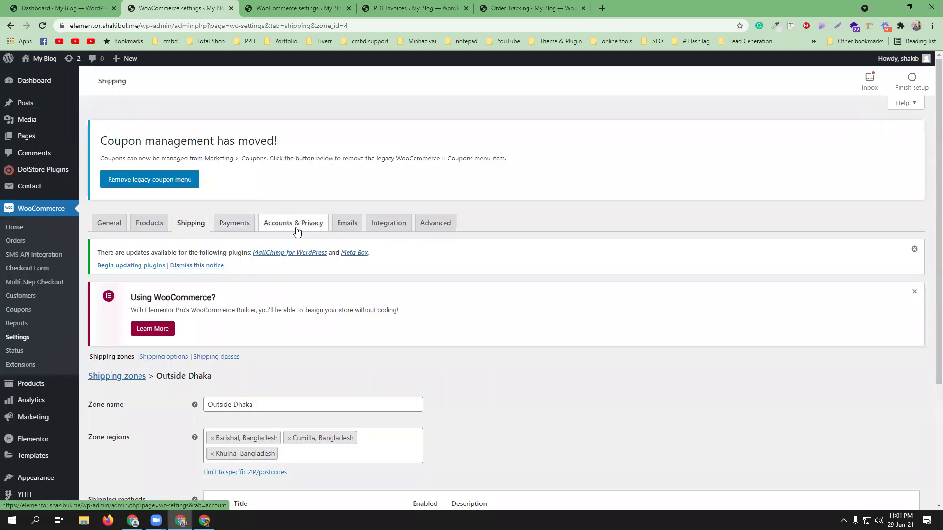
{"action": "left_click", "coordinate": [296, 231]}
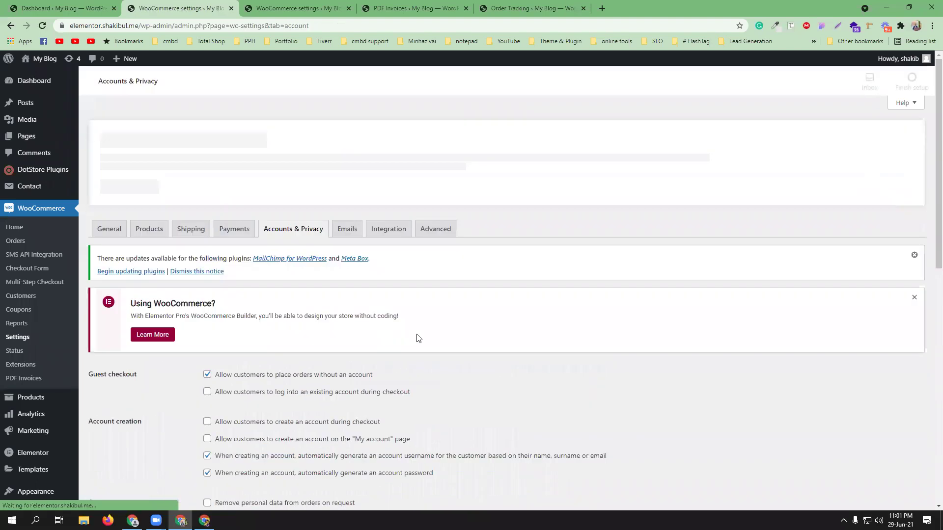
{"action": "scroll", "coordinate": [493, 334], "scroll_direction": "down", "scroll_amount": 1}
{"action": "scroll", "coordinate": [492, 334], "scroll_direction": "down", "scroll_amount": 2}
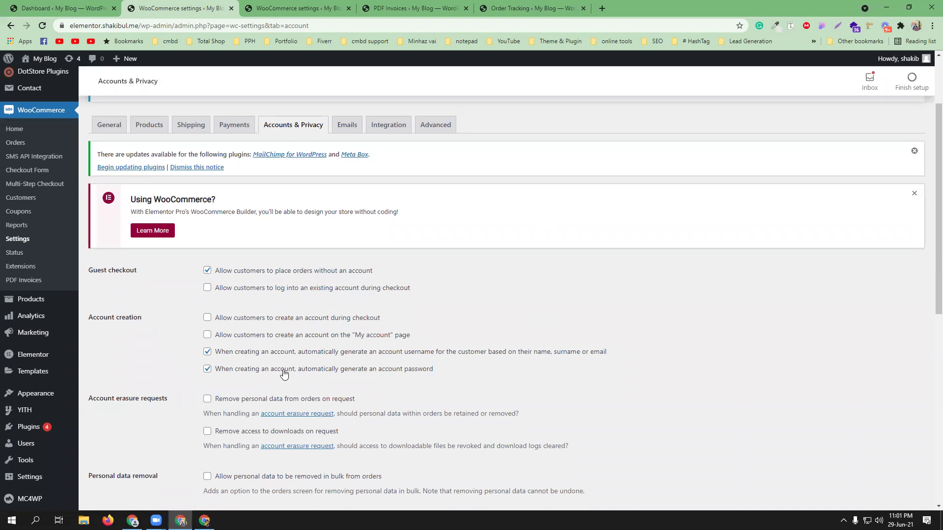
Step: Enable account creation at checkout and on My account, enable checkout login, disable guest orders, and save
{"action": "left_click", "coordinate": [208, 317]}
{"action": "left_click", "coordinate": [207, 335]}
{"action": "left_click", "coordinate": [220, 290]}
{"action": "left_click", "coordinate": [207, 270]}
{"action": "scroll", "coordinate": [252, 279], "scroll_direction": "down", "scroll_amount": 8}
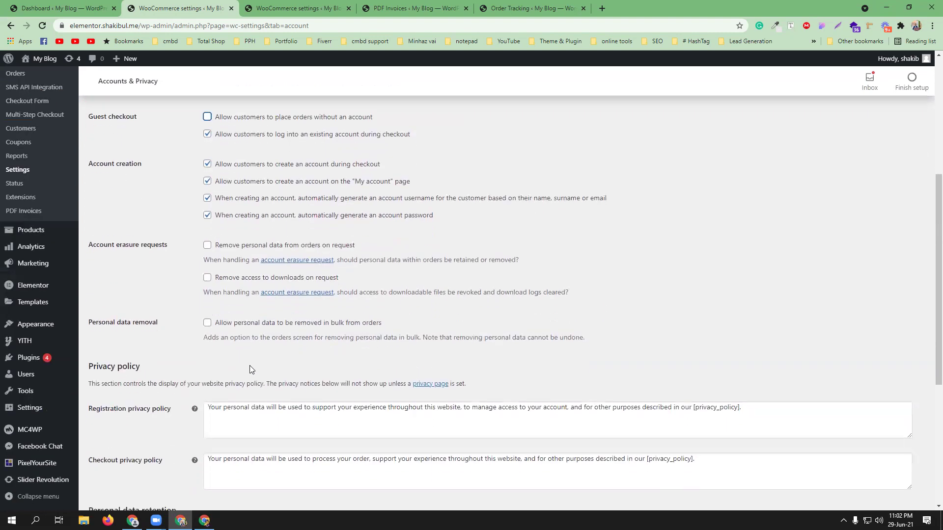
{"action": "left_click", "coordinate": [135, 452]}
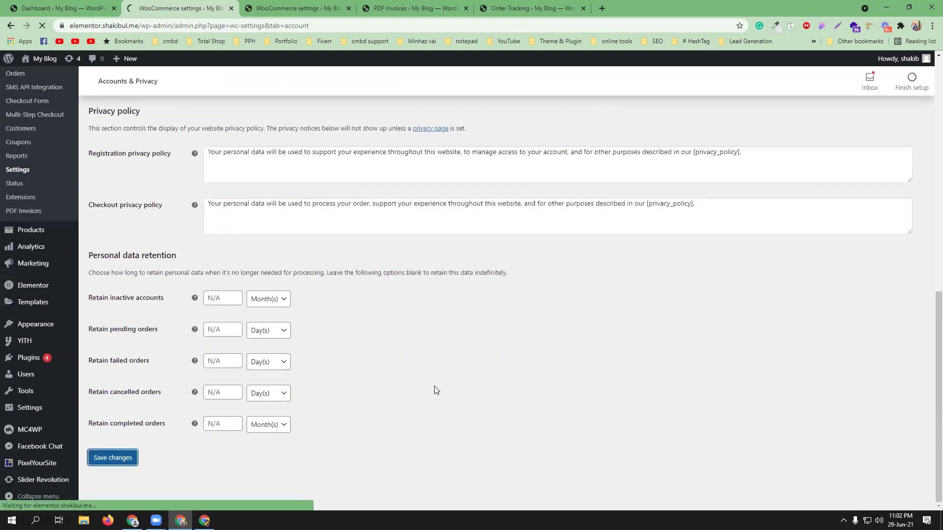
{"action": "mouse_move", "coordinate": [205, 521]}
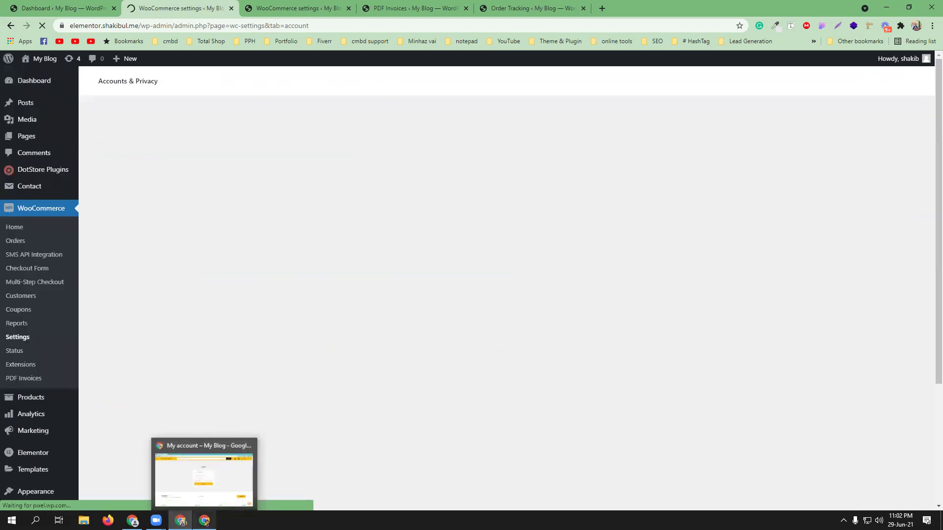
{"action": "left_click", "coordinate": [204, 479]}
Step: Reload My account and register a new customer account with the customer's saved e-mail
{"action": "left_click", "coordinate": [42, 25]}
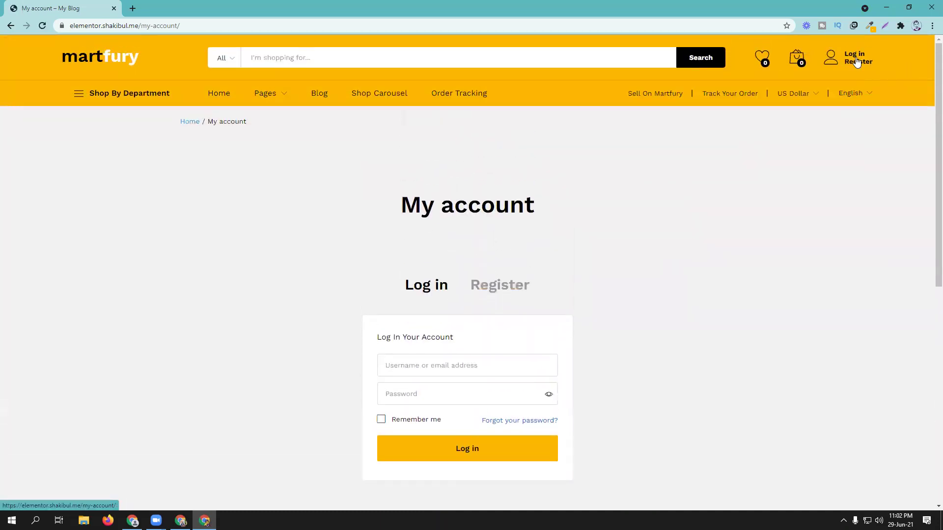
{"action": "left_click", "coordinate": [504, 285]}
{"action": "scroll", "coordinate": [588, 236], "scroll_direction": "down", "scroll_amount": 3}
{"action": "left_click", "coordinate": [425, 210]}
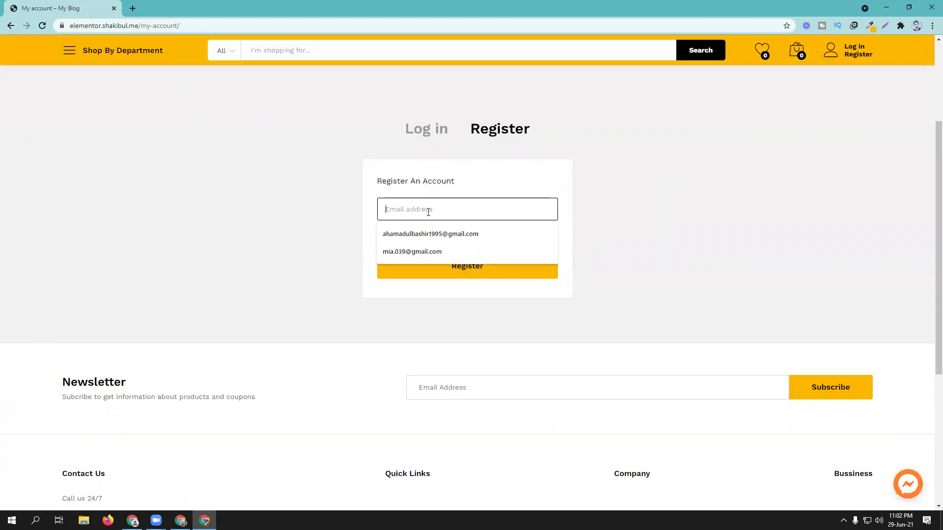
{"action": "left_click", "coordinate": [435, 234]}
{"action": "left_click", "coordinate": [472, 267]}
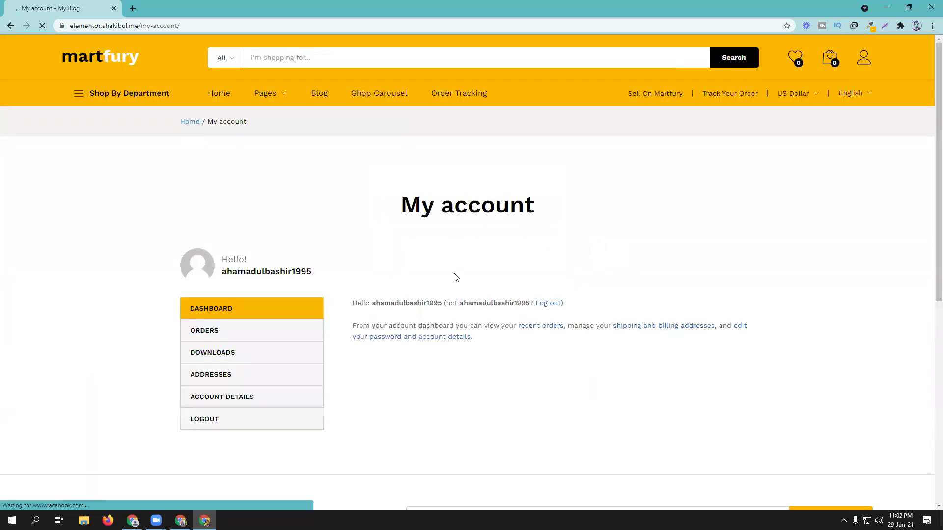
Step: Open Gmail in a new tab, then view the account's Addresses section in the store
{"action": "left_click", "coordinate": [133, 8]}
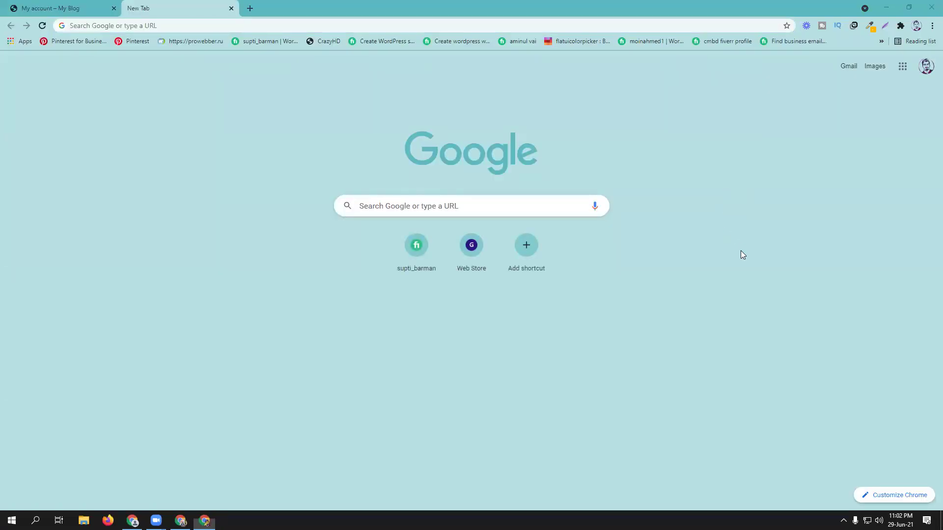
{"action": "left_click", "coordinate": [844, 72]}
{"action": "left_click", "coordinate": [55, 8]}
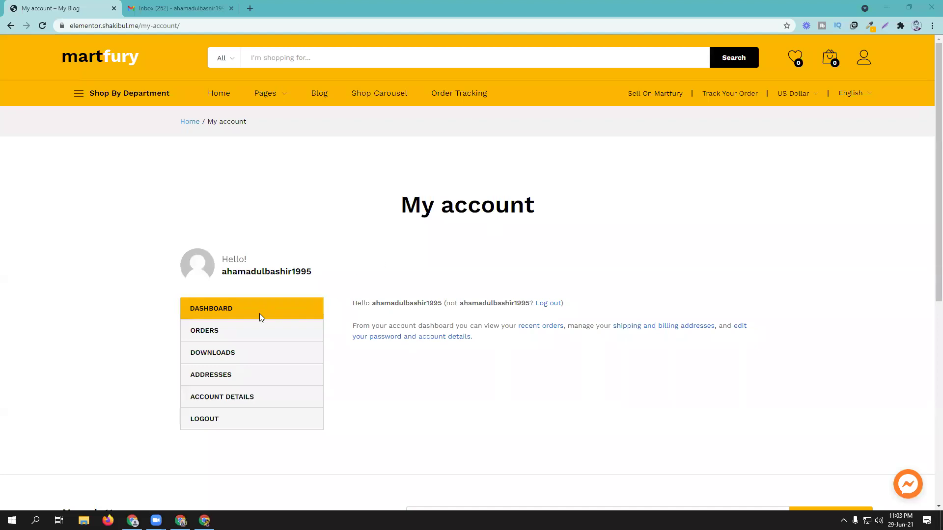
{"action": "left_click", "coordinate": [218, 334]}
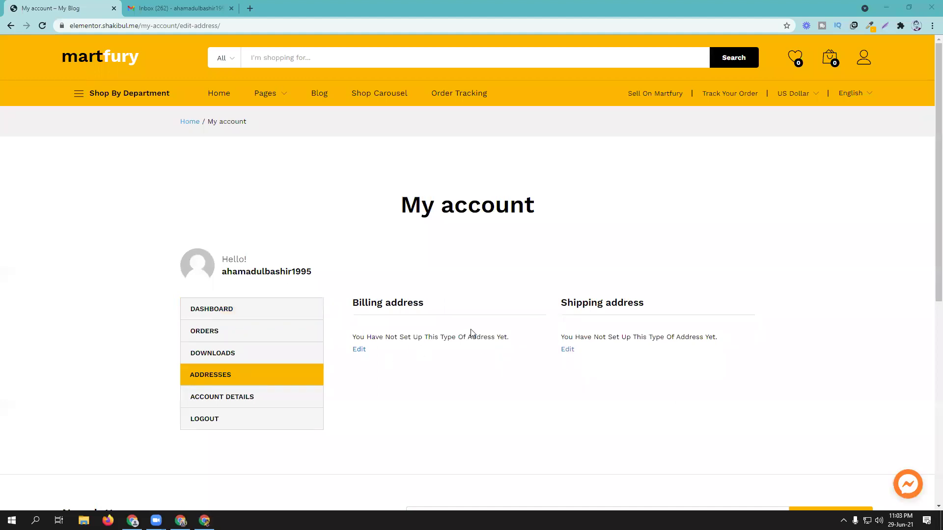
Step: Look for the expected email in Gmail's Spam folder and reloaded Inbox, then return to My account
{"action": "left_click", "coordinate": [225, 6]}
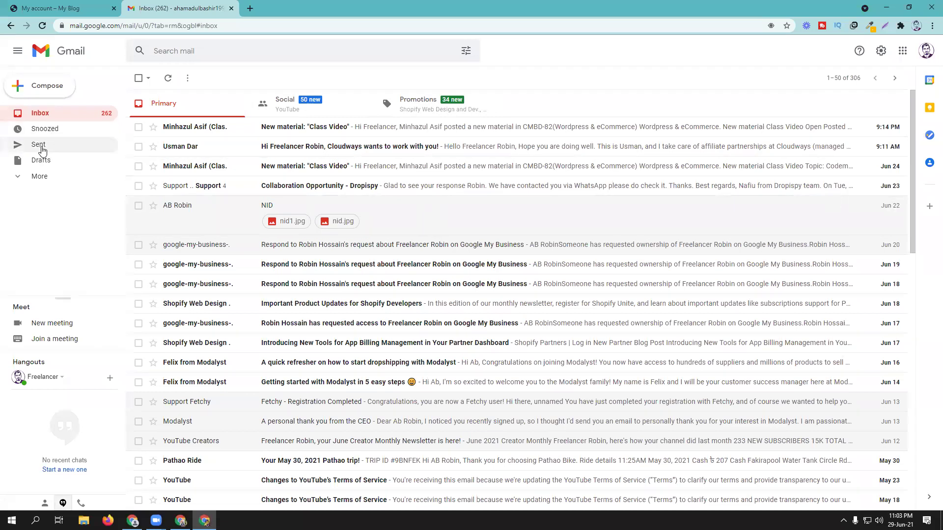
{"action": "left_click", "coordinate": [38, 176]}
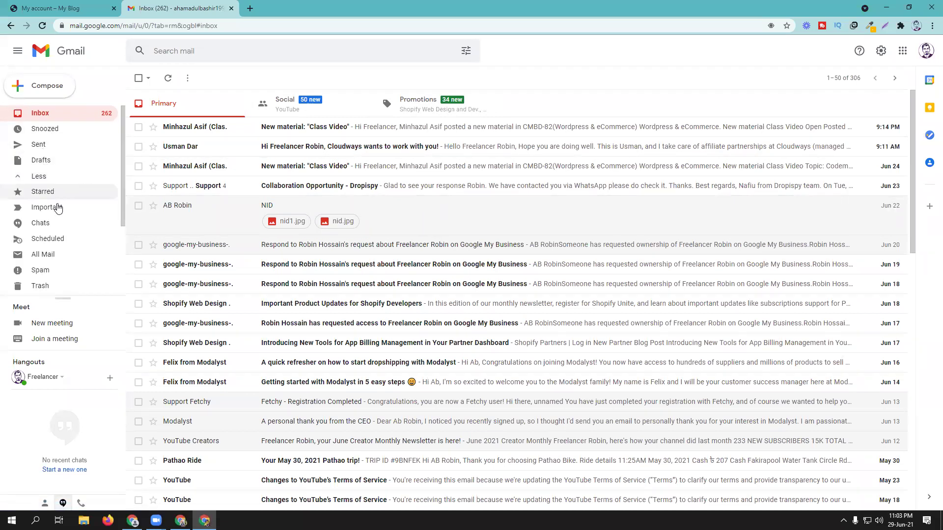
{"action": "left_click", "coordinate": [58, 270]}
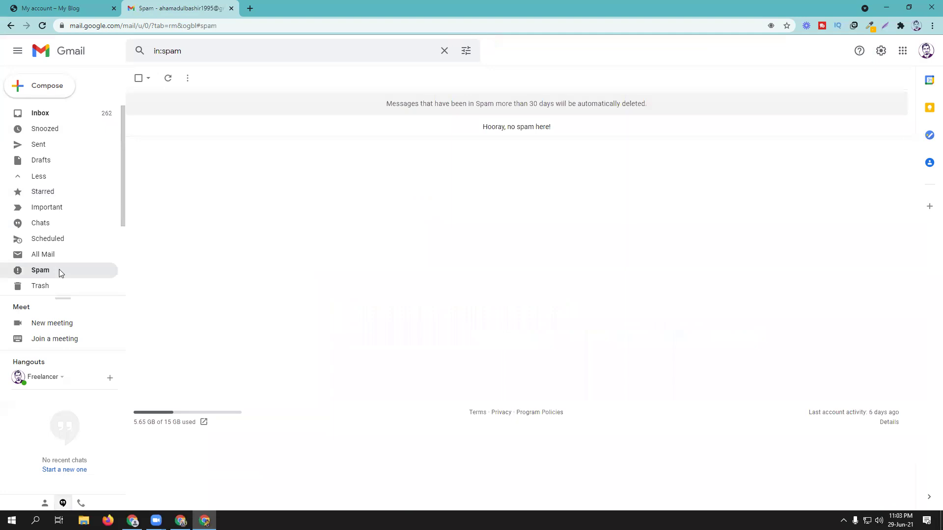
{"action": "left_click", "coordinate": [45, 119]}
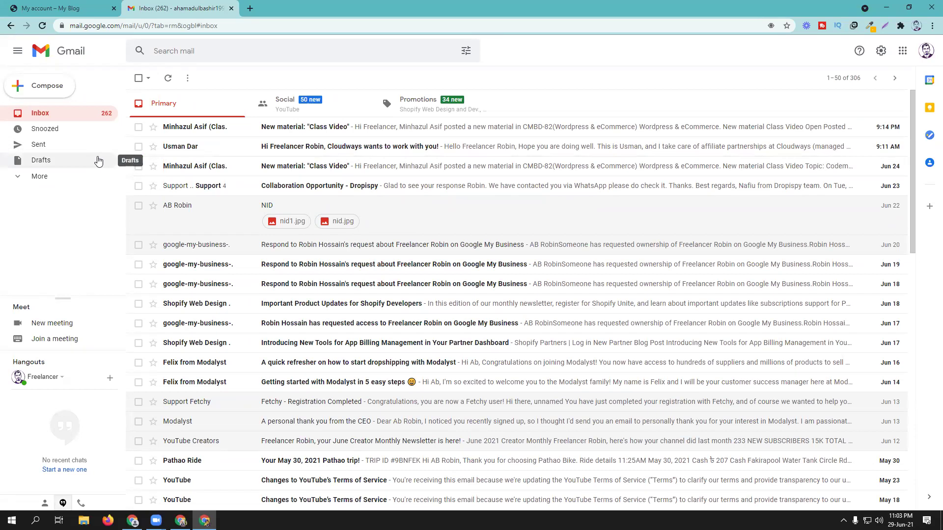
{"action": "left_click", "coordinate": [42, 27]}
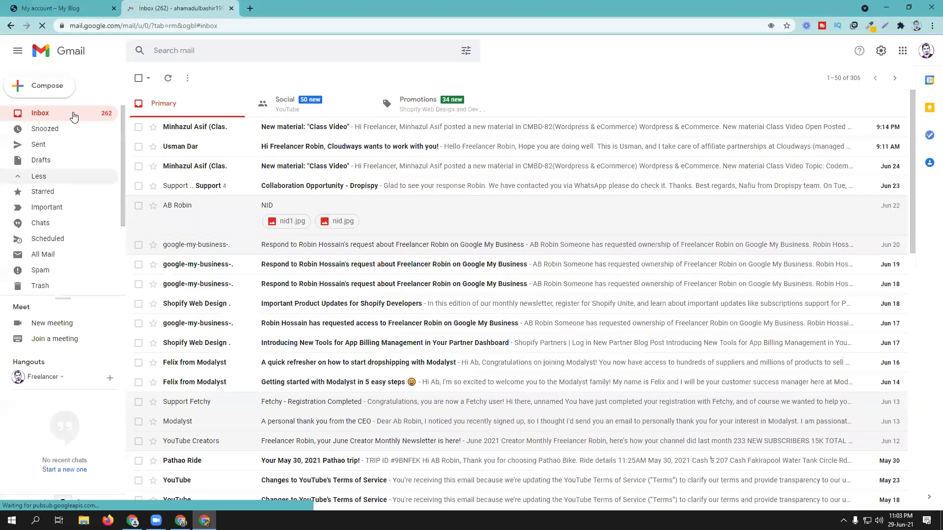
{"action": "left_click", "coordinate": [98, 11]}
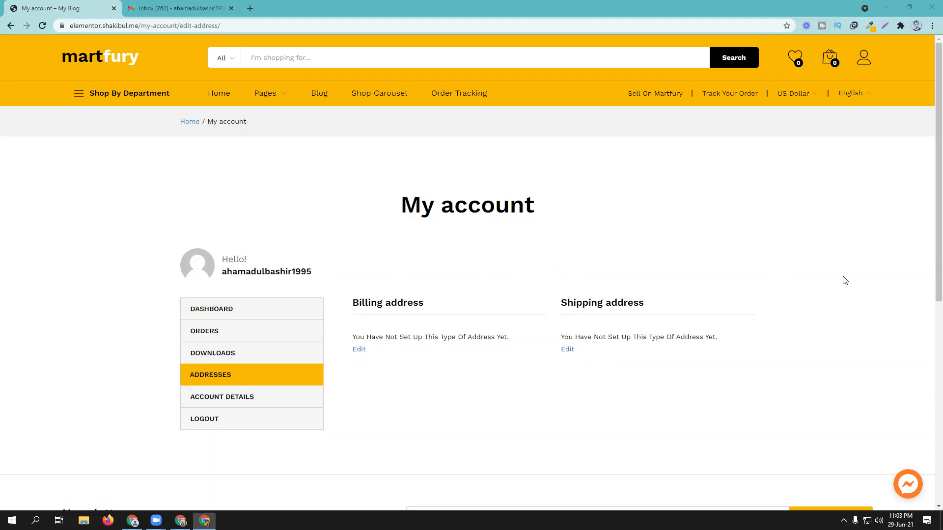
Step: Add the Under Armour Men's Woven Vital Workout Pants from the home page to the cart
{"action": "left_click", "coordinate": [225, 99]}
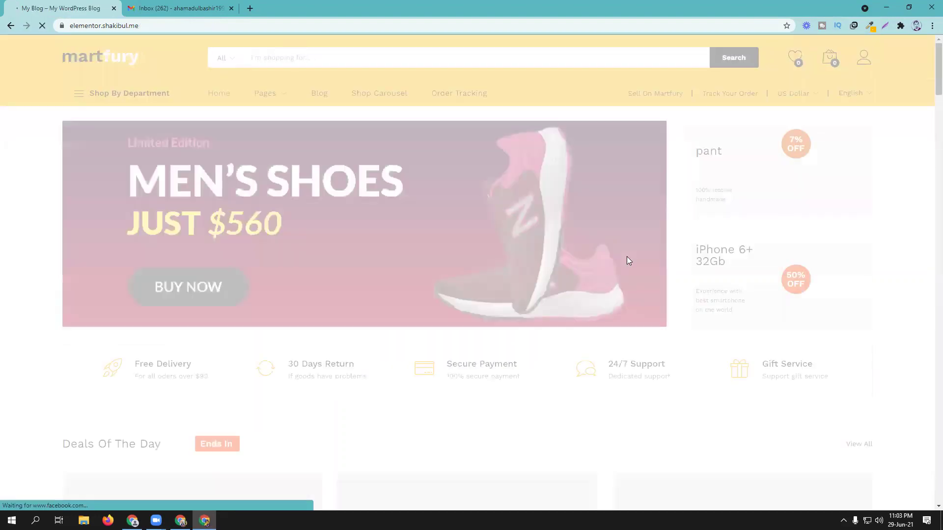
{"action": "scroll", "coordinate": [488, 307], "scroll_direction": "down", "scroll_amount": 3}
{"action": "scroll", "coordinate": [488, 307], "scroll_direction": "down", "scroll_amount": 15}
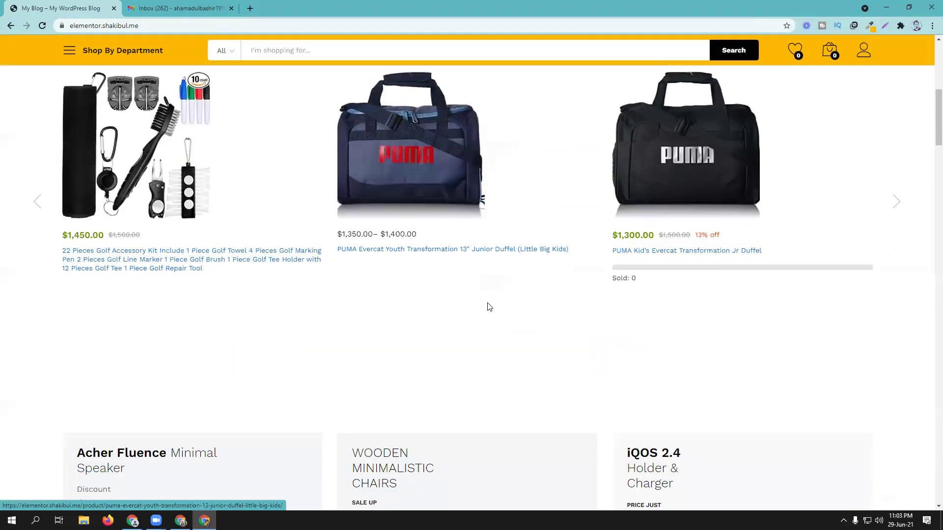
{"action": "scroll", "coordinate": [489, 307], "scroll_direction": "down", "scroll_amount": 9}
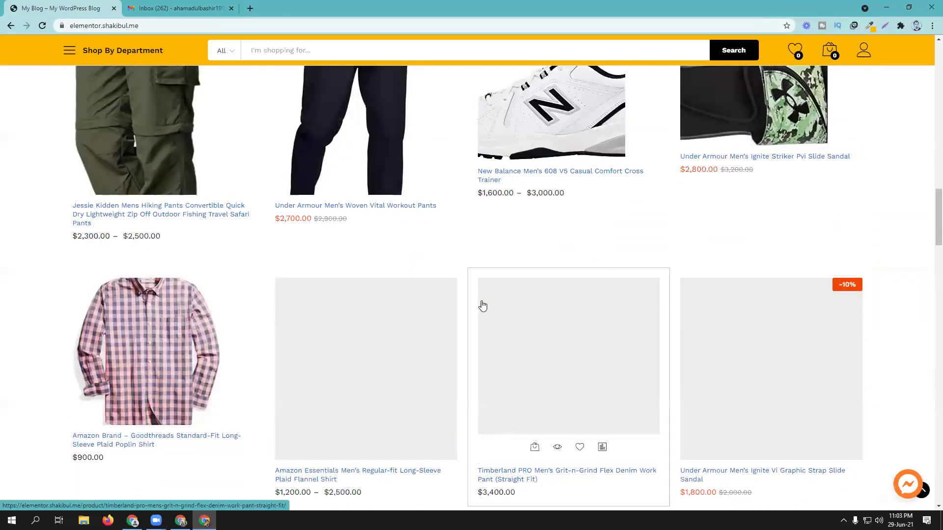
{"action": "left_click", "coordinate": [394, 208]}
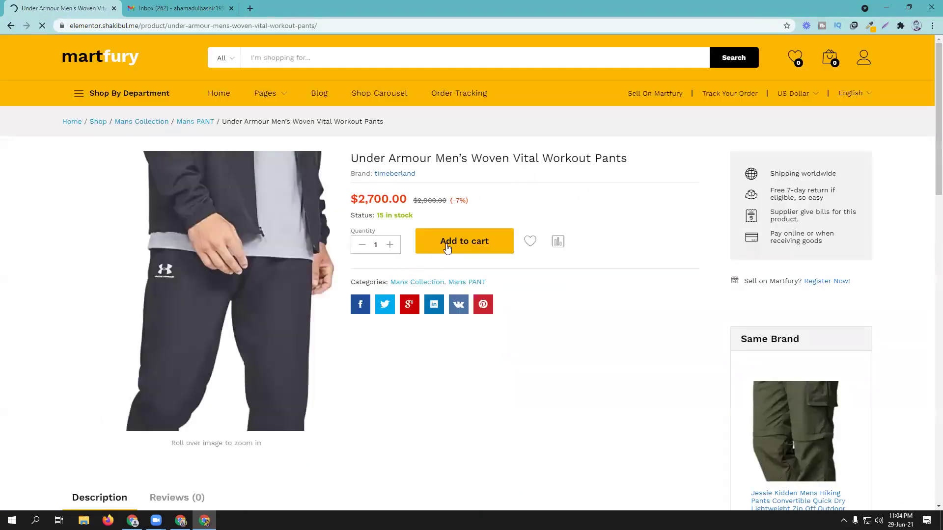
{"action": "left_click", "coordinate": [510, 251]}
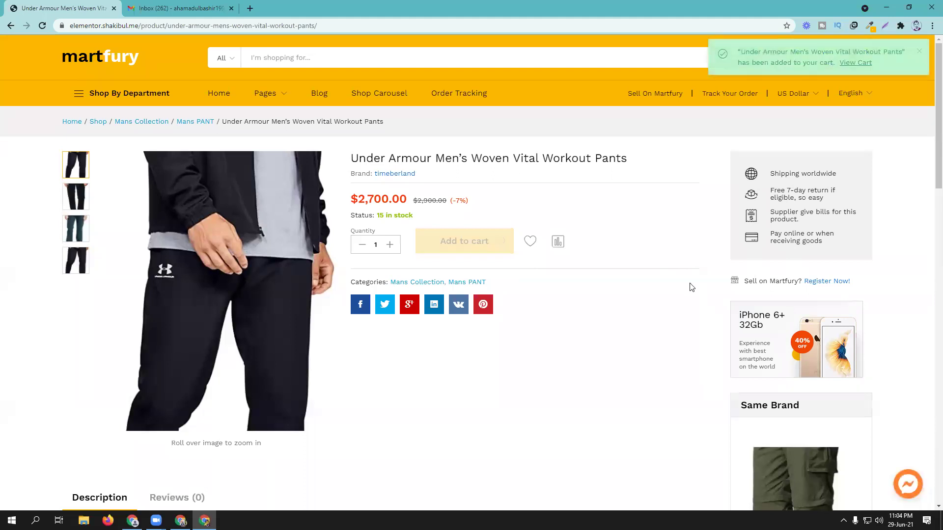
Step: In the cart, fill Calculate shipping with city Dhaka and postcode 1216
{"action": "left_click", "coordinate": [852, 64]}
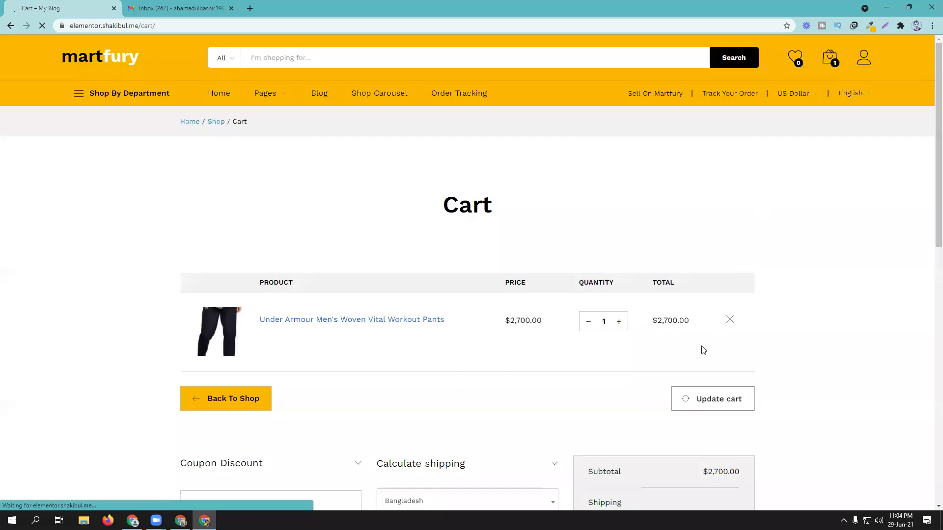
{"action": "scroll", "coordinate": [671, 412], "scroll_direction": "down", "scroll_amount": 2}
{"action": "scroll", "coordinate": [672, 413], "scroll_direction": "down", "scroll_amount": 3}
{"action": "left_click", "coordinate": [477, 307]}
{"action": "left_click", "coordinate": [471, 338]}
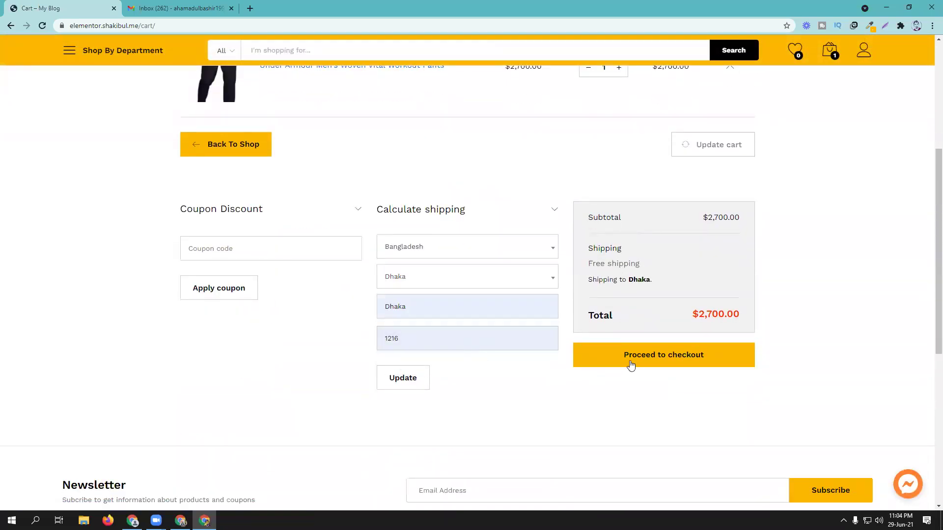
Step: At checkout, fill the billing first name, last name and father's name from saved entries
{"action": "left_click", "coordinate": [642, 360]}
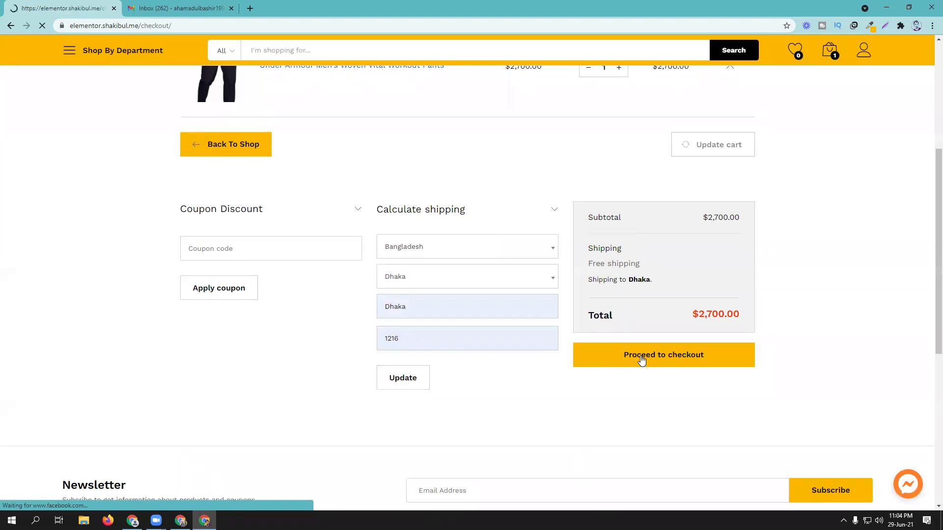
{"action": "left_click", "coordinate": [305, 369]}
{"action": "left_click", "coordinate": [252, 418]}
{"action": "left_click", "coordinate": [246, 425]}
{"action": "key", "text": "Down"}
{"action": "key", "text": "Return"}
{"action": "scroll", "coordinate": [255, 409], "scroll_direction": "down", "scroll_amount": 2}
{"action": "left_click", "coordinate": [227, 357]}
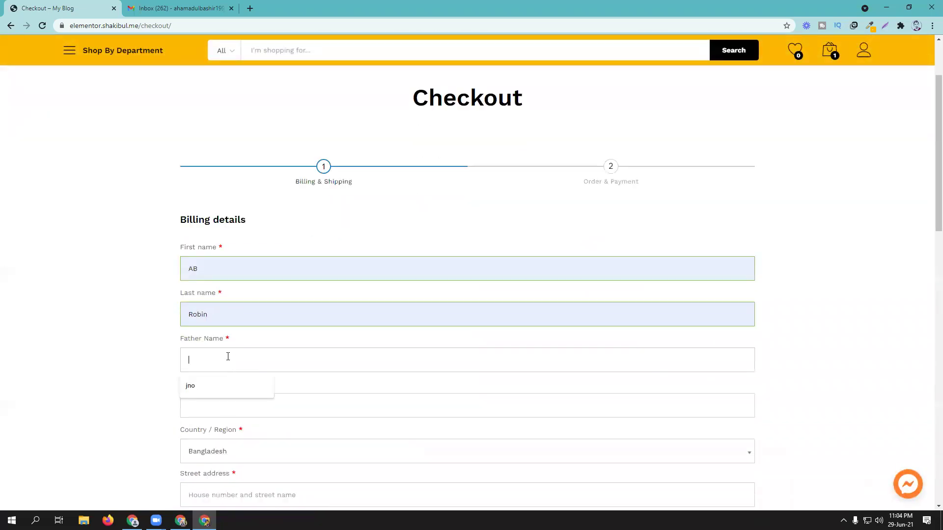
{"action": "left_click", "coordinate": [212, 386]}
Step: Fill the billing street address, city, postcode and phone number from saved entries
{"action": "scroll", "coordinate": [214, 409], "scroll_direction": "down", "scroll_amount": 3}
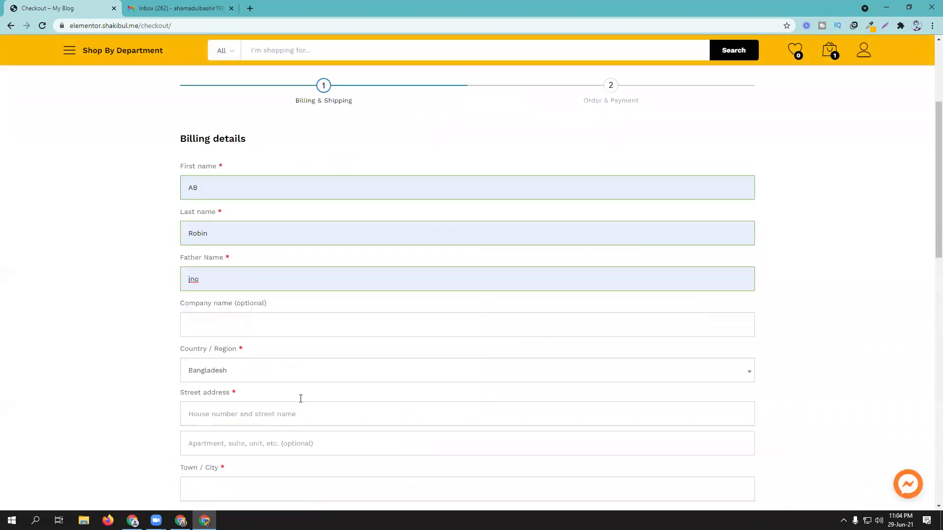
{"action": "left_click", "coordinate": [260, 353]}
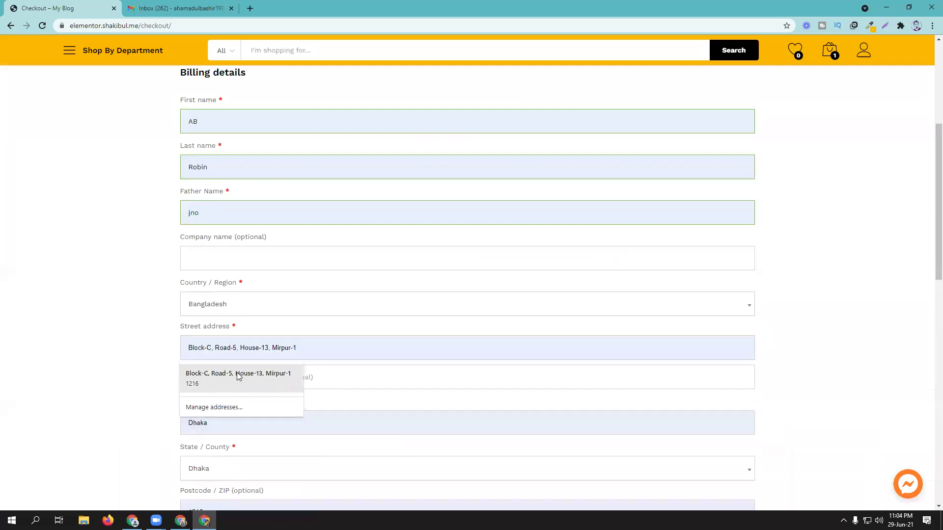
{"action": "left_click", "coordinate": [238, 372]}
{"action": "scroll", "coordinate": [378, 351], "scroll_direction": "down", "scroll_amount": 3}
{"action": "scroll", "coordinate": [360, 347], "scroll_direction": "down", "scroll_amount": 2}
{"action": "left_click", "coordinate": [275, 304]}
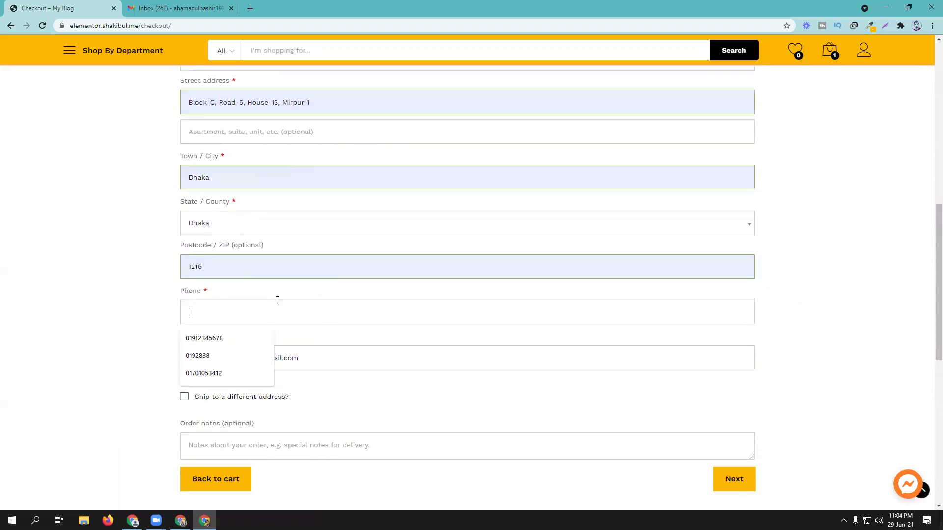
{"action": "left_click", "coordinate": [240, 373]}
{"action": "scroll", "coordinate": [406, 341], "scroll_direction": "down", "scroll_amount": 2}
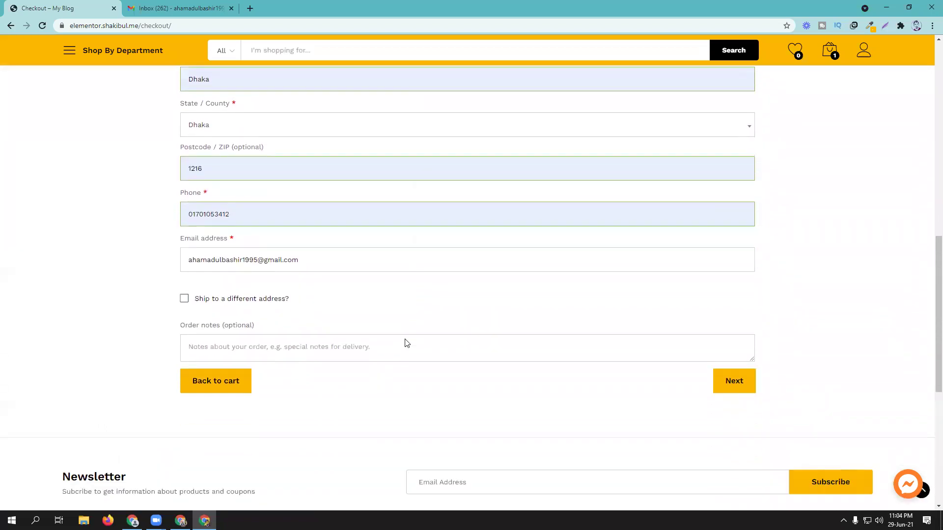
{"action": "scroll", "coordinate": [378, 301], "scroll_direction": "down", "scroll_amount": 2}
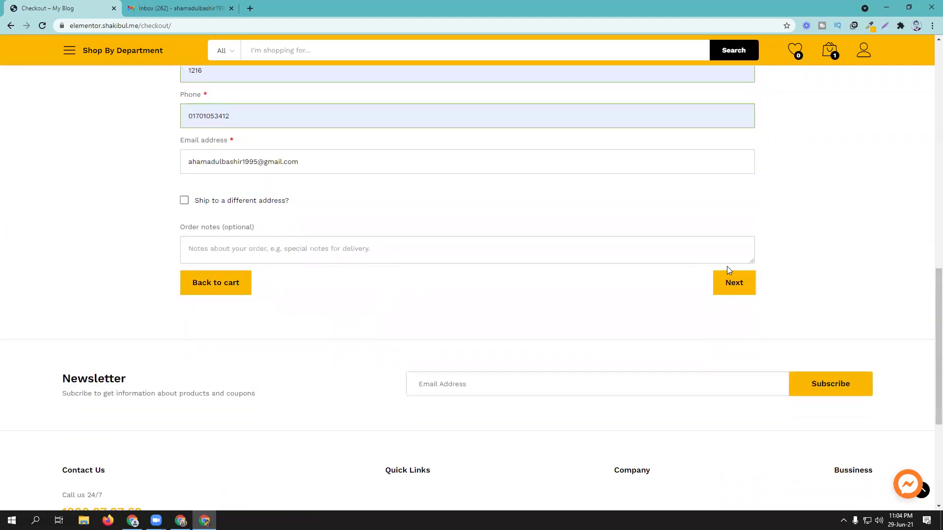
Step: Choose Pay by Bkash, enter the saved bKash number and transaction ID, and place the order
{"action": "left_click", "coordinate": [733, 288]}
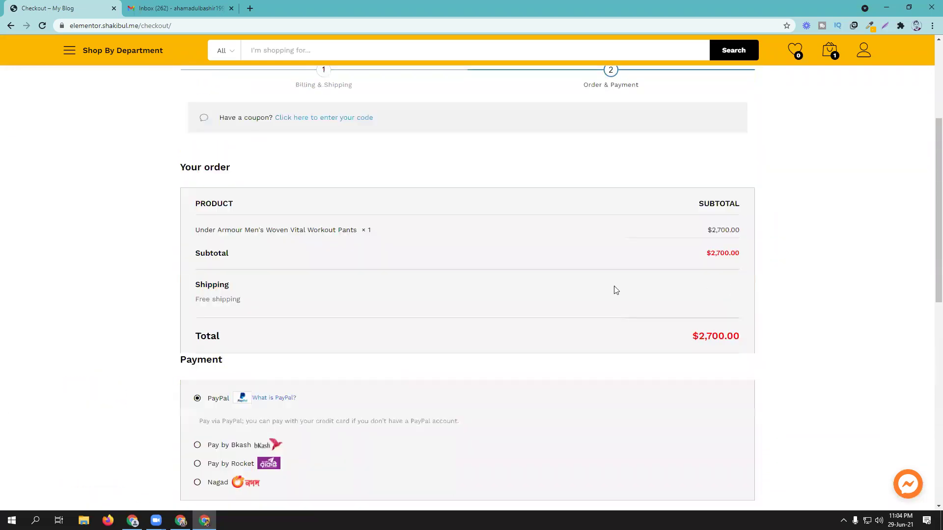
{"action": "scroll", "coordinate": [613, 289], "scroll_direction": "down", "scroll_amount": 5}
{"action": "left_click", "coordinate": [214, 201]}
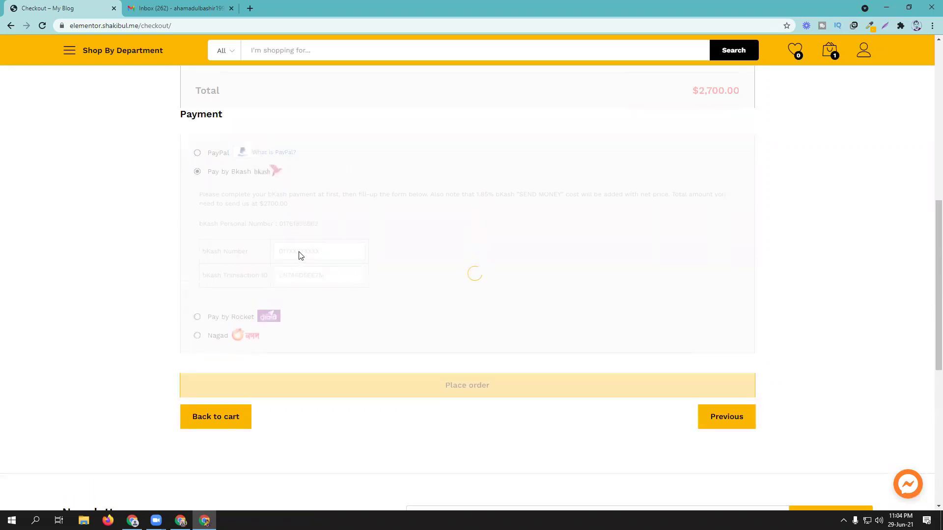
{"action": "left_click", "coordinate": [306, 283]}
{"action": "left_click", "coordinate": [311, 307]}
{"action": "left_click", "coordinate": [312, 307]}
{"action": "left_click", "coordinate": [308, 328]}
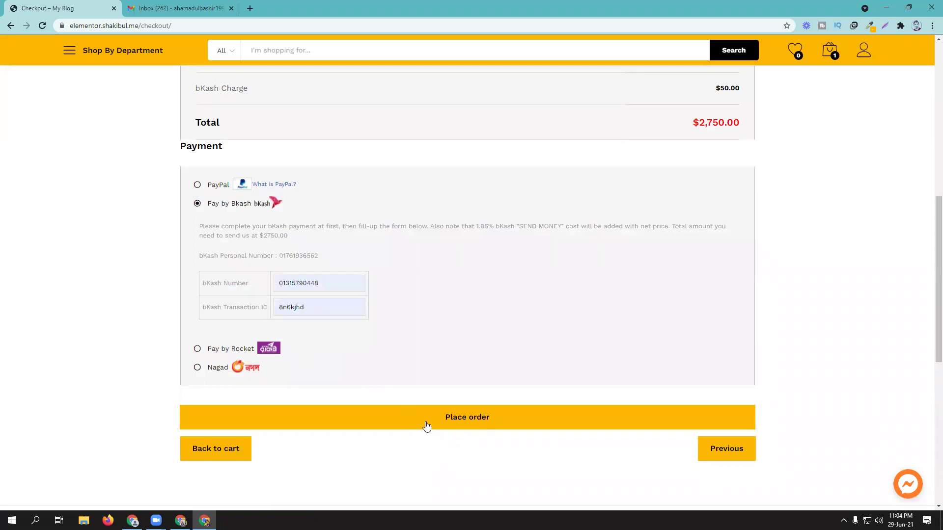
{"action": "left_click", "coordinate": [426, 422]}
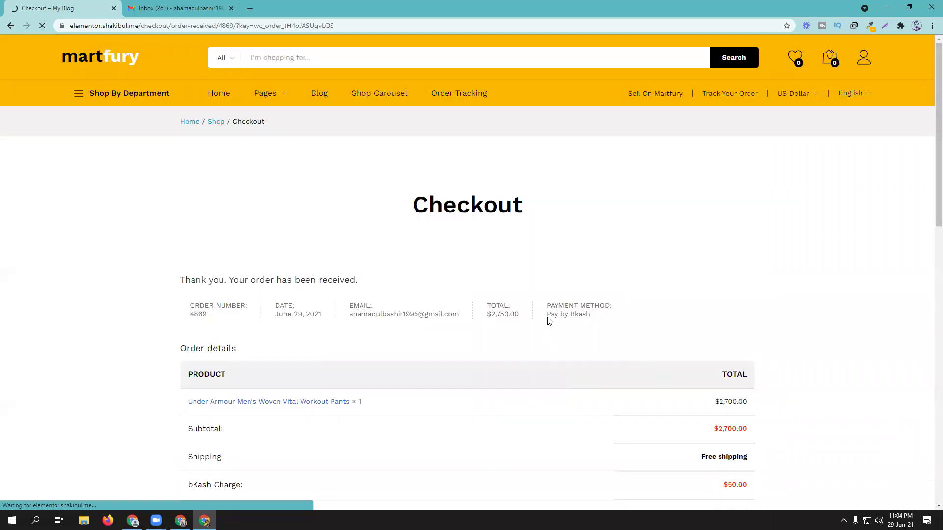
Step: Review the order-received page for the new order
{"action": "scroll", "coordinate": [549, 320], "scroll_direction": "down", "scroll_amount": 3}
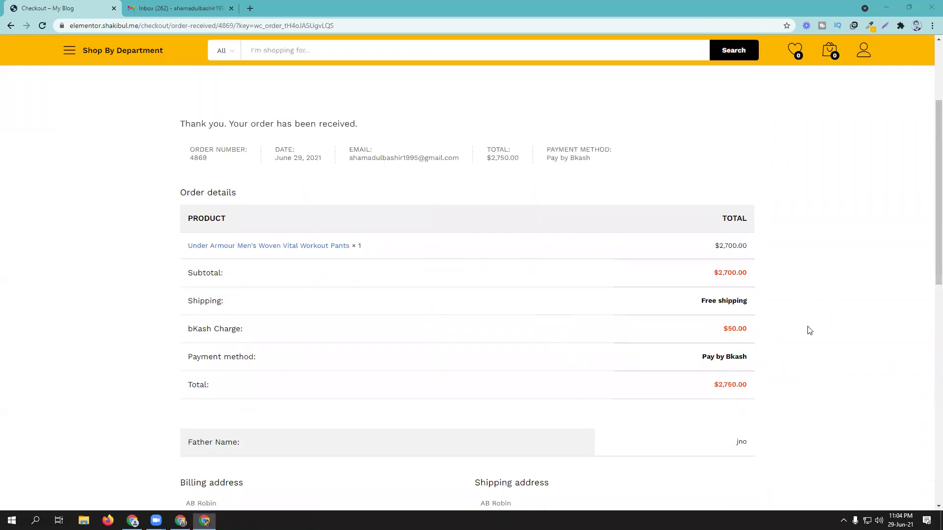
{"action": "scroll", "coordinate": [518, 301], "scroll_direction": "down", "scroll_amount": 6}
{"action": "scroll", "coordinate": [588, 324], "scroll_direction": "up", "scroll_amount": 5}
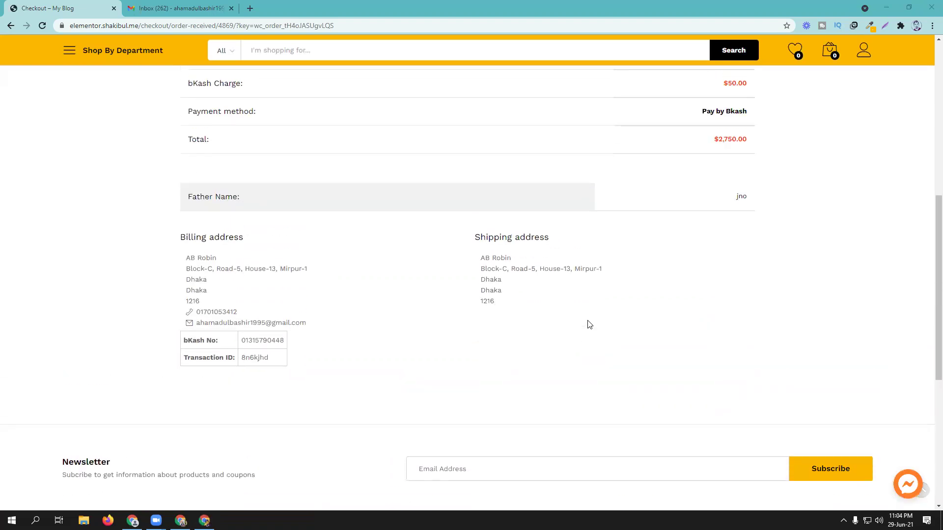
{"action": "scroll", "coordinate": [471, 392], "scroll_direction": "down", "scroll_amount": 2}
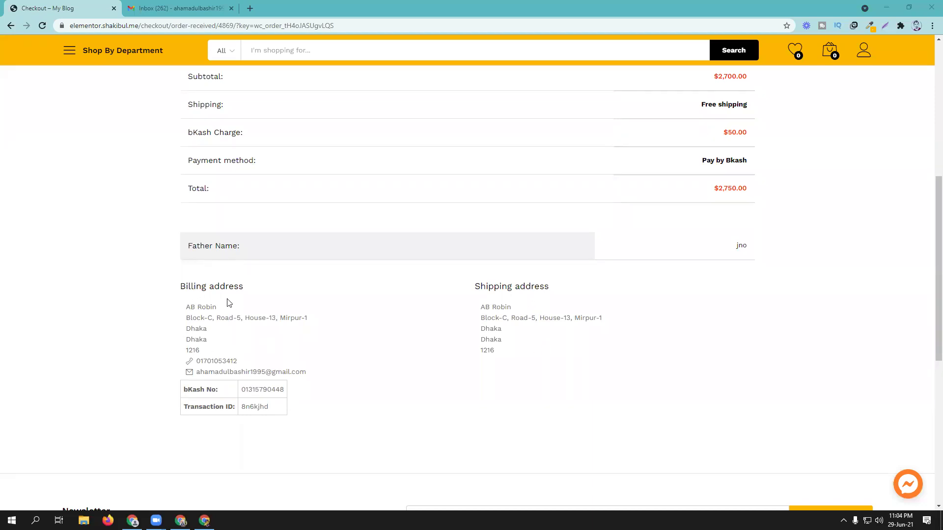
{"action": "scroll", "coordinate": [532, 338], "scroll_direction": "up", "scroll_amount": 4}
{"action": "scroll", "coordinate": [591, 328], "scroll_direction": "up", "scroll_amount": 4}
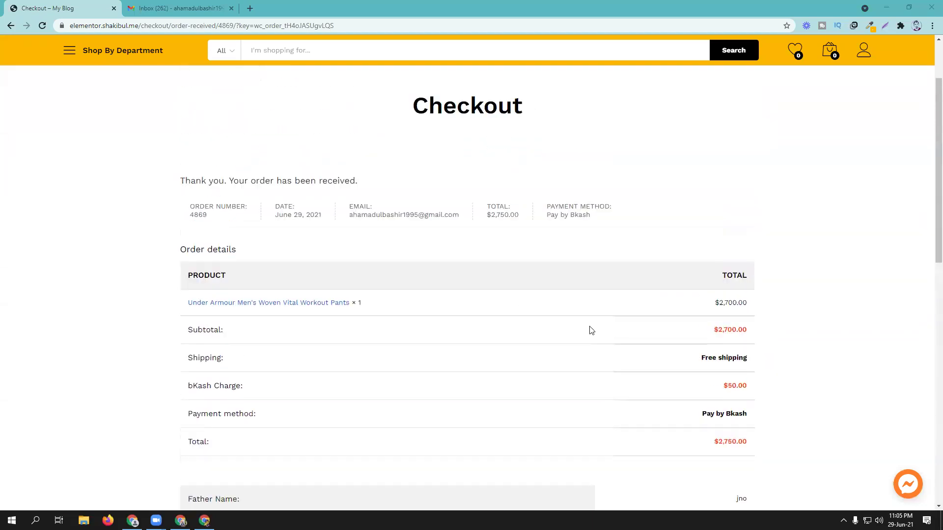
Step: Open the new order's details from the account dashboard's Orders list
{"action": "mouse_move", "coordinate": [863, 61]}
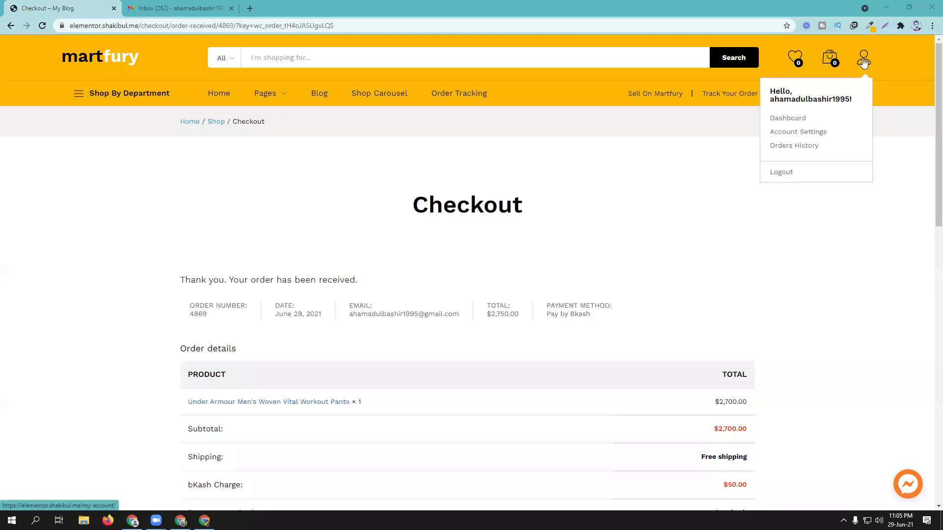
{"action": "left_click", "coordinate": [785, 119]}
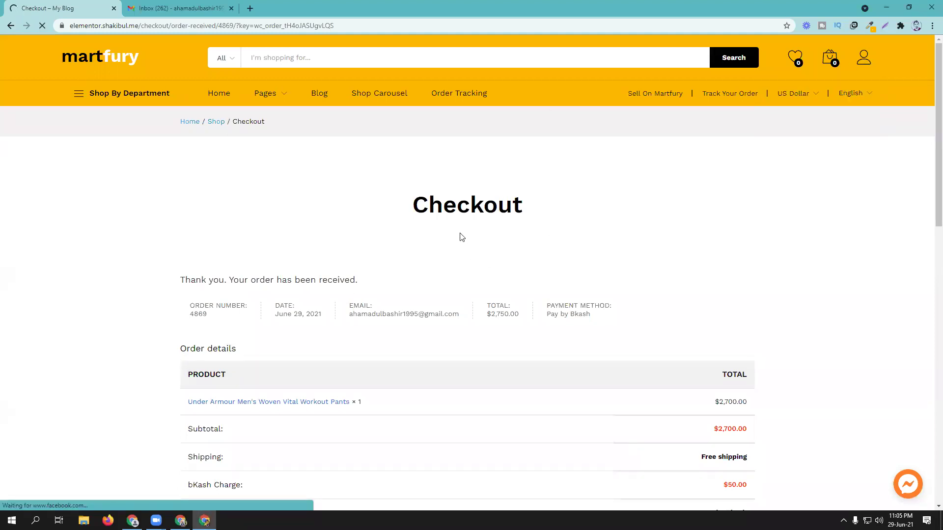
{"action": "scroll", "coordinate": [511, 273], "scroll_direction": "down", "scroll_amount": 2}
{"action": "left_click", "coordinate": [204, 224]}
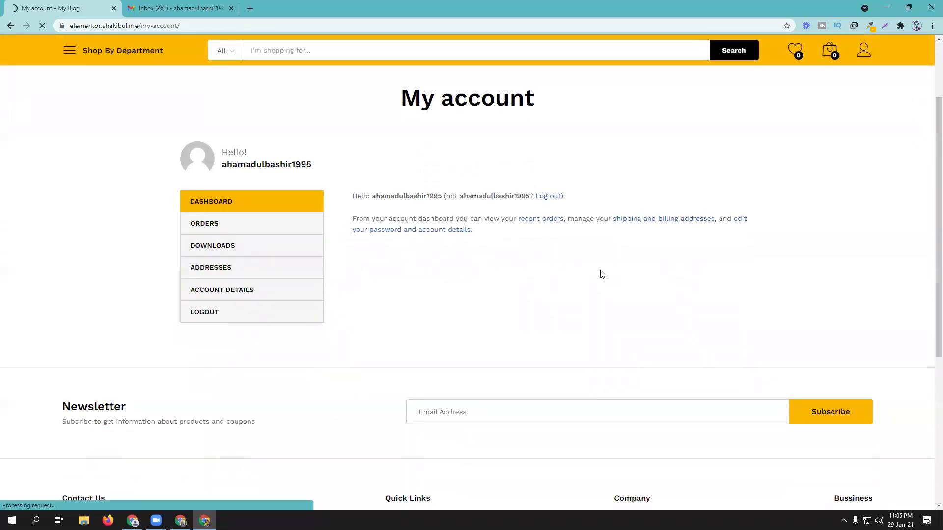
{"action": "scroll", "coordinate": [602, 275], "scroll_direction": "down", "scroll_amount": 2}
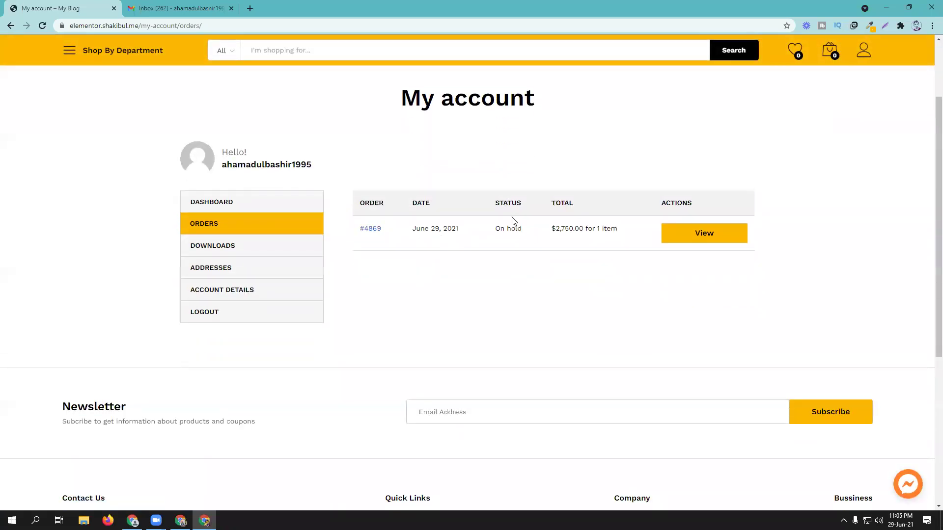
{"action": "left_click", "coordinate": [734, 233]}
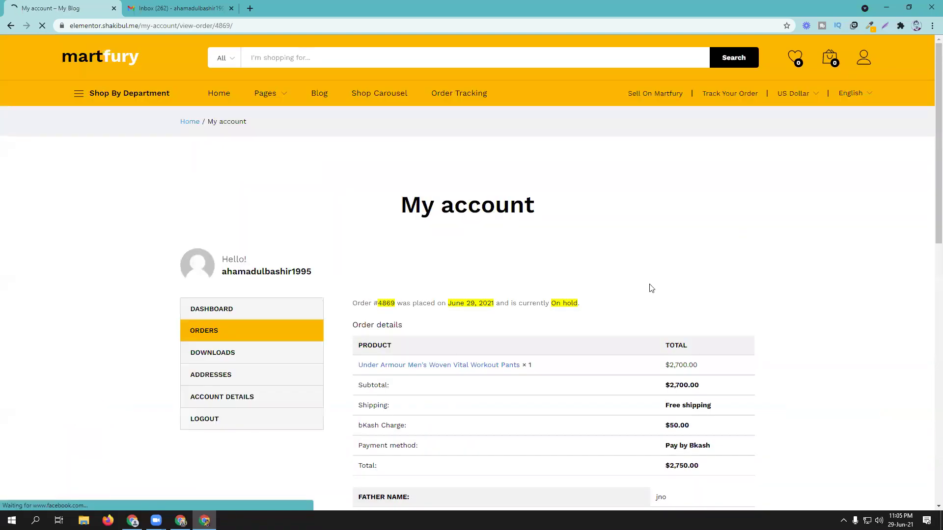
Step: Check order #4869's On hold details at $2,750.00, then switch to the admin window
{"action": "scroll", "coordinate": [609, 302], "scroll_direction": "down", "scroll_amount": 2}
{"action": "scroll", "coordinate": [454, 226], "scroll_direction": "down", "scroll_amount": 3}
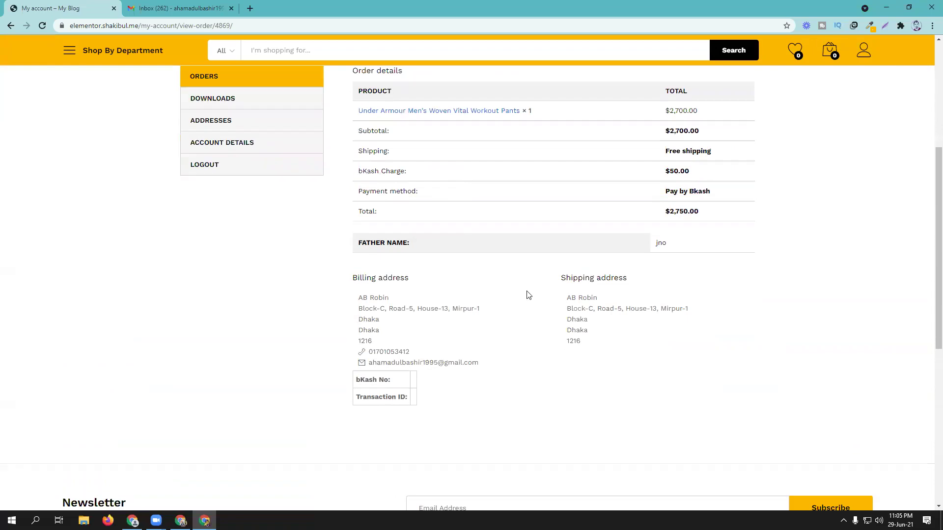
{"action": "scroll", "coordinate": [506, 251], "scroll_direction": "down", "scroll_amount": 3}
{"action": "scroll", "coordinate": [484, 205], "scroll_direction": "up", "scroll_amount": 6}
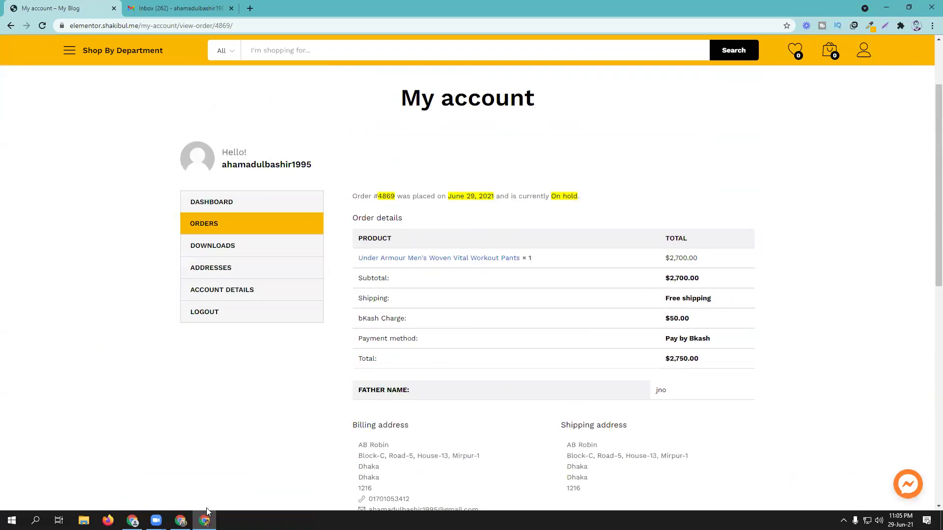
{"action": "key", "text": "alt+Tab"}
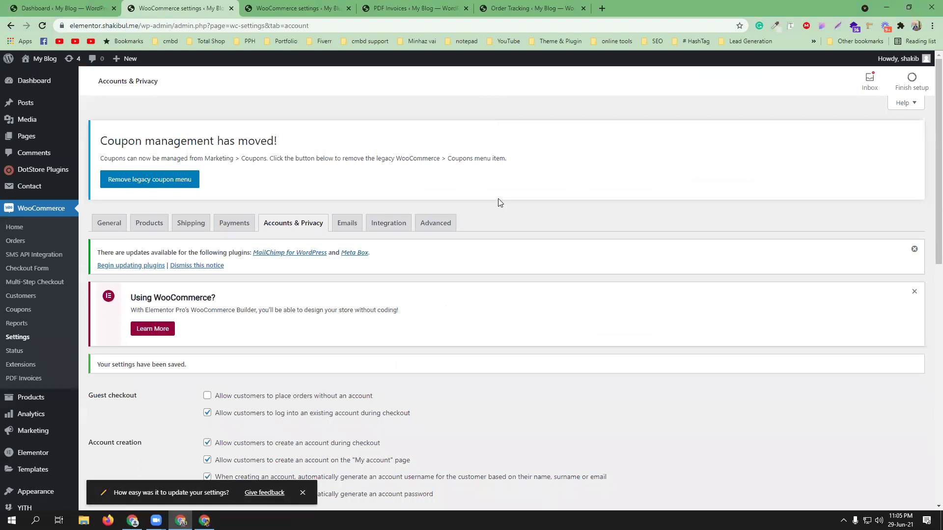
Step: Open order #4869 from WooCommerce Orders and change its status from On hold to Completed
{"action": "left_click", "coordinate": [16, 242]}
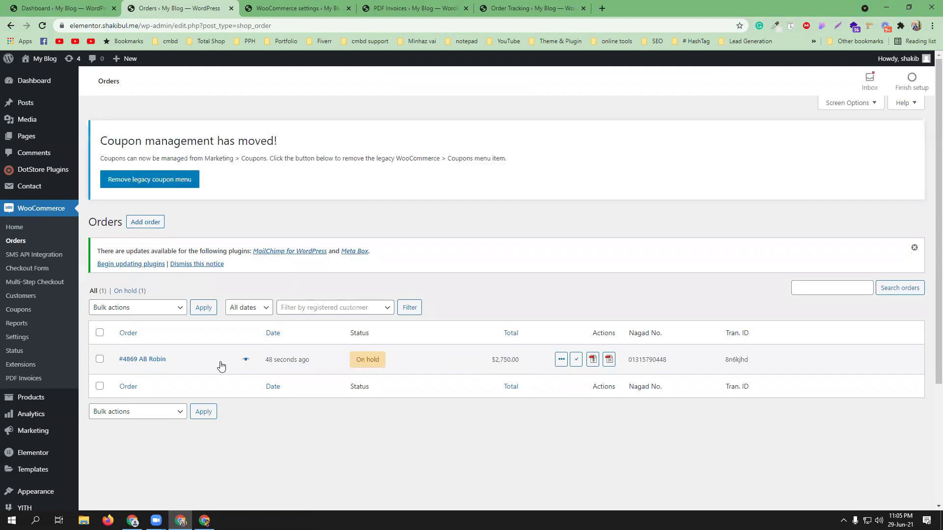
{"action": "left_click", "coordinate": [219, 364]}
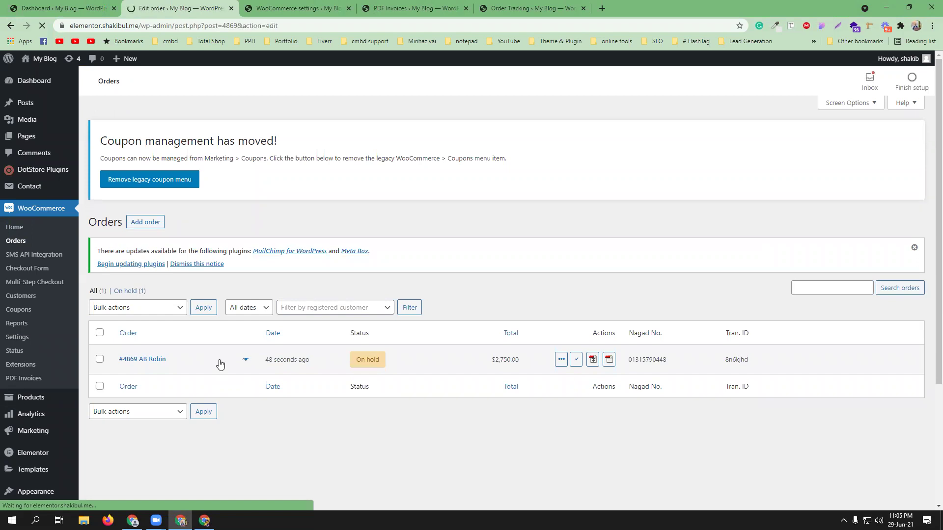
{"action": "scroll", "coordinate": [530, 367], "scroll_direction": "down", "scroll_amount": 2}
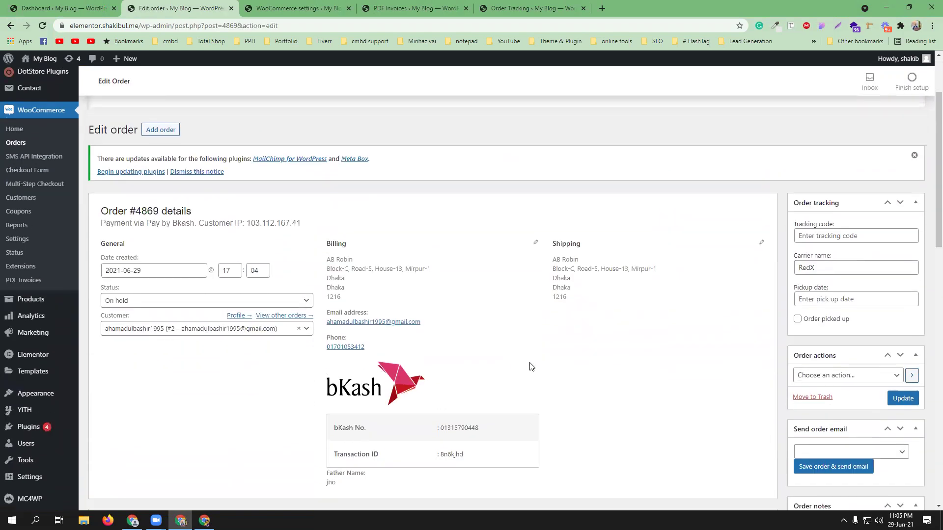
{"action": "scroll", "coordinate": [442, 368], "scroll_direction": "down", "scroll_amount": 2}
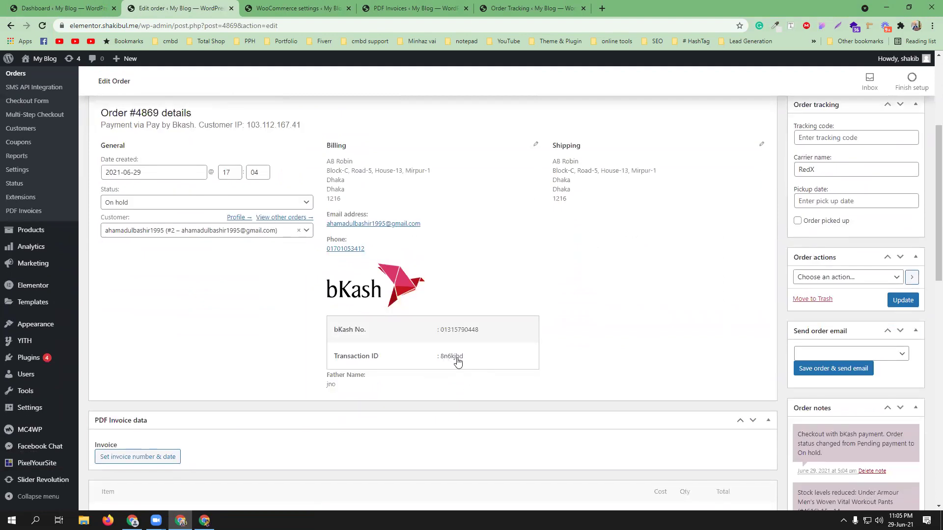
{"action": "scroll", "coordinate": [454, 361], "scroll_direction": "up", "scroll_amount": 2}
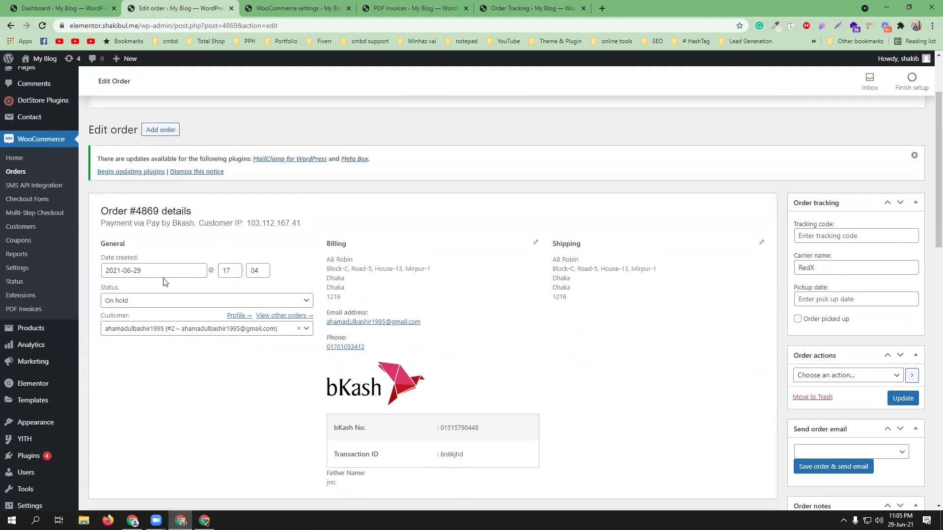
{"action": "scroll", "coordinate": [157, 299], "scroll_direction": "down", "scroll_amount": 1}
{"action": "left_click", "coordinate": [157, 295]}
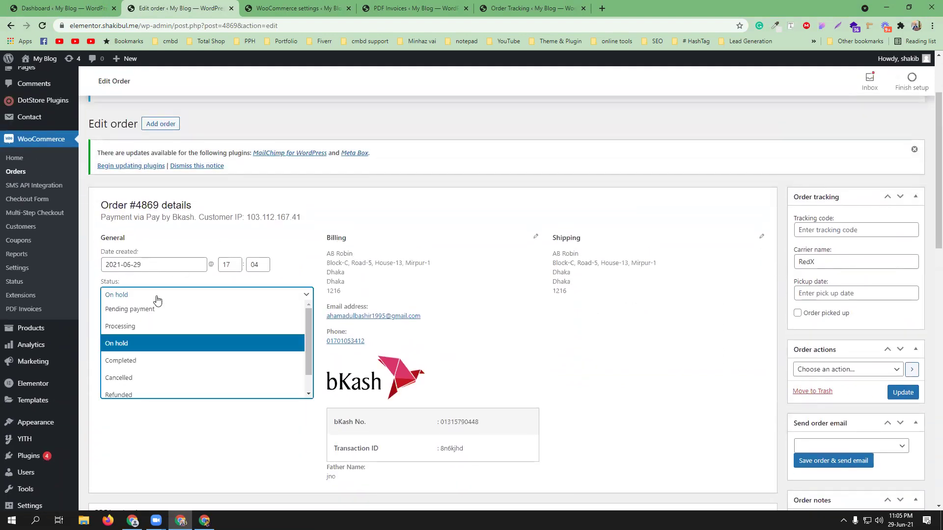
{"action": "left_click", "coordinate": [141, 361]}
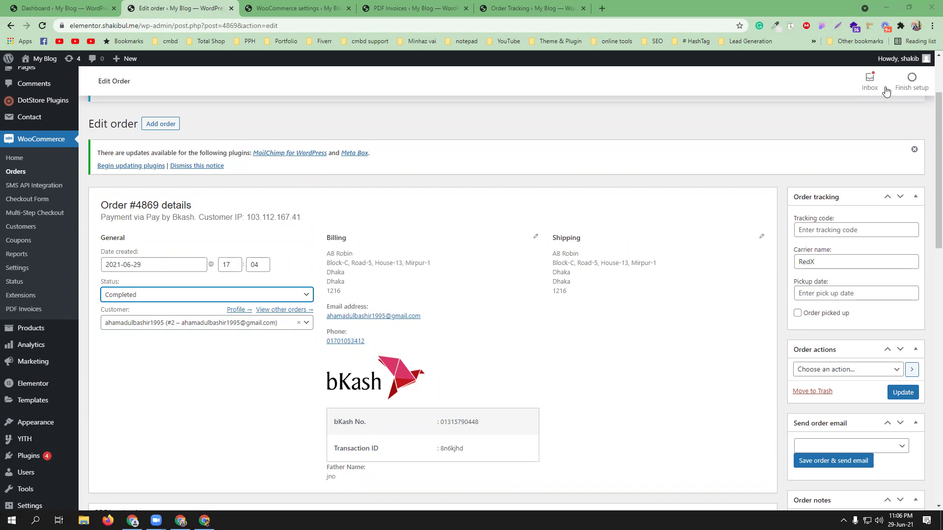
Step: Open another Chrome profile's window, remove the Safe Torrent Scanner extension, and load the RedX dashboard
{"action": "left_click", "coordinate": [916, 26]}
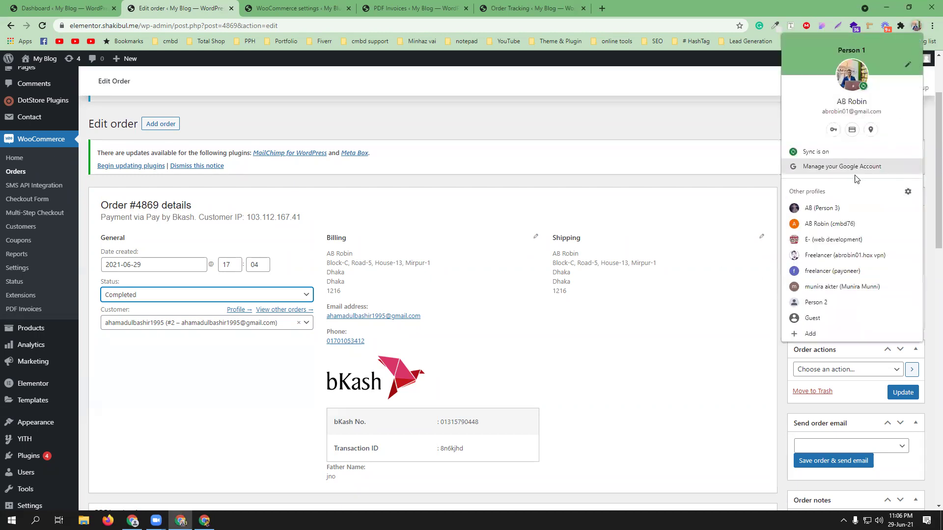
{"action": "left_click", "coordinate": [842, 288]}
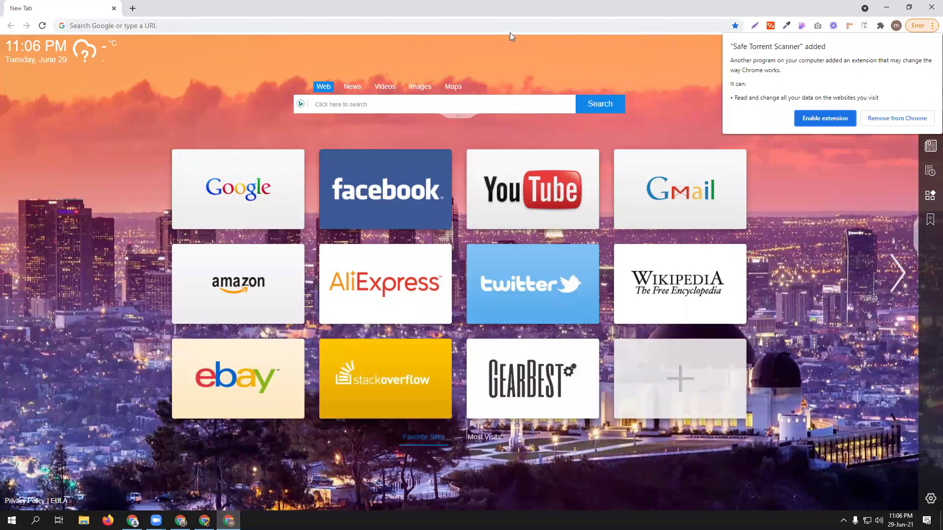
{"action": "left_click", "coordinate": [890, 118]}
{"action": "left_click", "coordinate": [316, 25]}
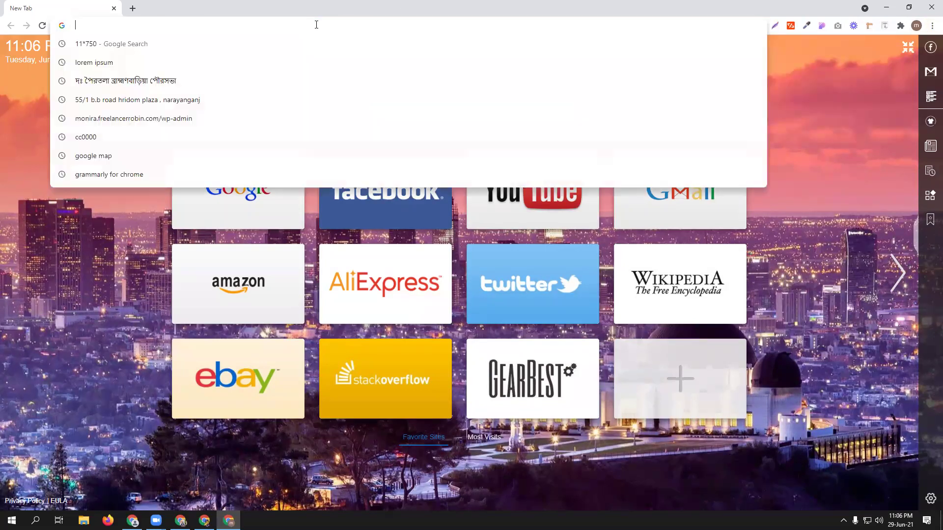
{"action": "type", "text": "red"}
{"action": "key", "text": "Return"}
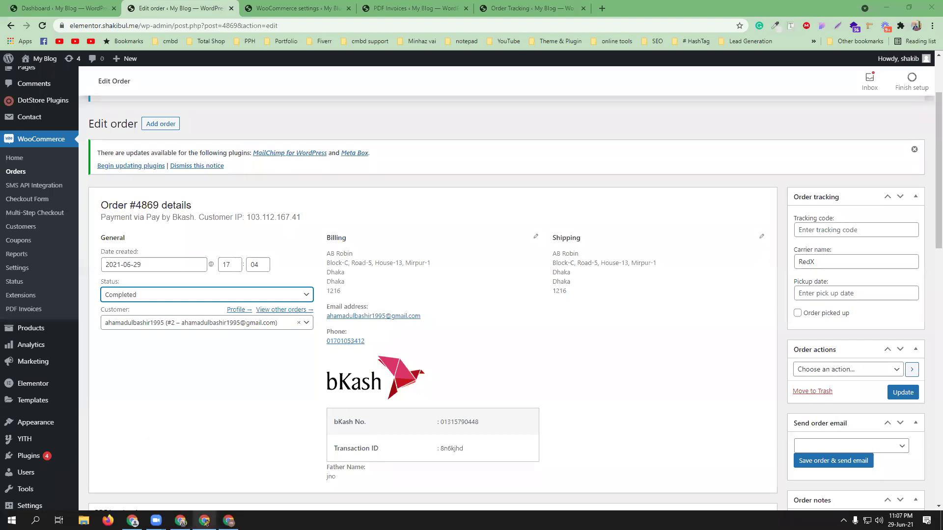
Step: On the Edit order page, paste the RedX tracking code, set pickup date 01-07-2021, and tick Order picked up
{"action": "mouse_move", "coordinate": [205, 522]}
{"action": "left_click", "coordinate": [191, 492]}
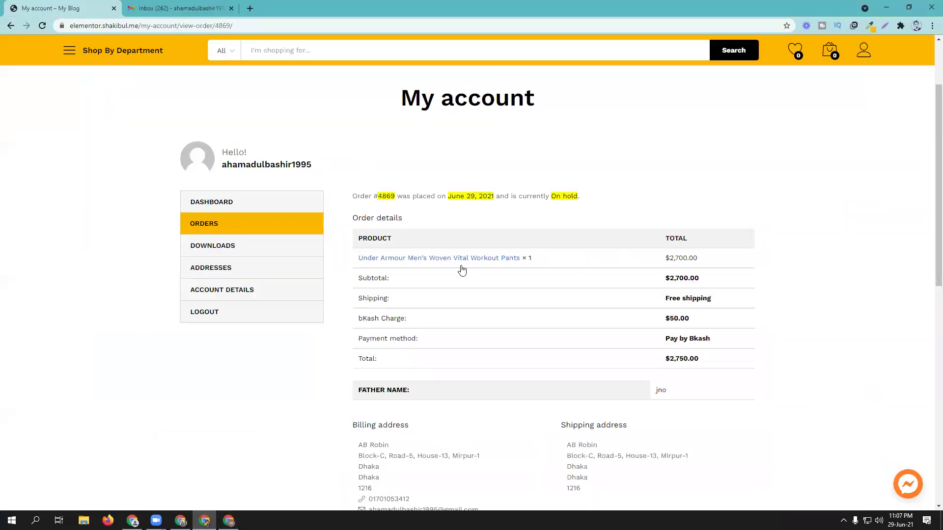
{"action": "key", "text": "alt+Tab"}
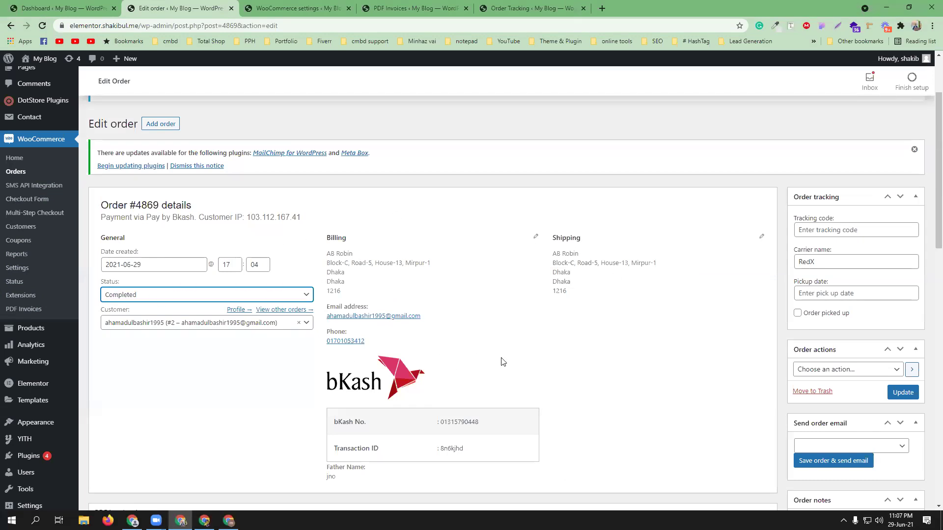
{"action": "key", "text": "alt+Tab"}
{"action": "left_click", "coordinate": [851, 231]}
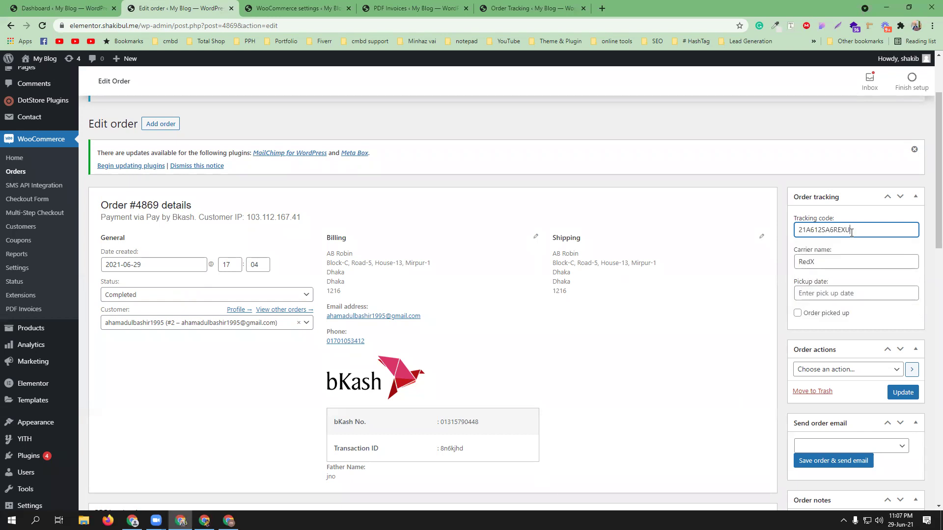
{"action": "left_click", "coordinate": [824, 295]}
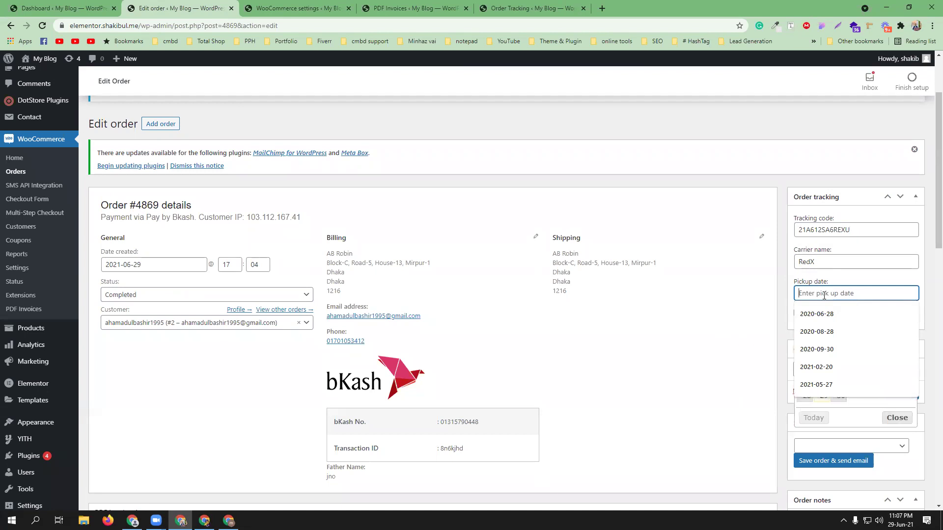
{"action": "type", "text": "01-07-2021"}
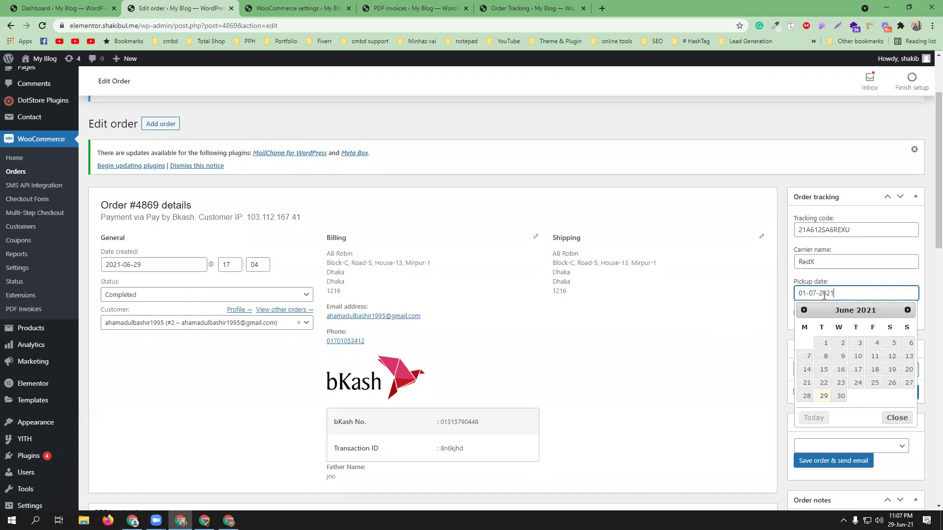
{"action": "left_click", "coordinate": [719, 350]}
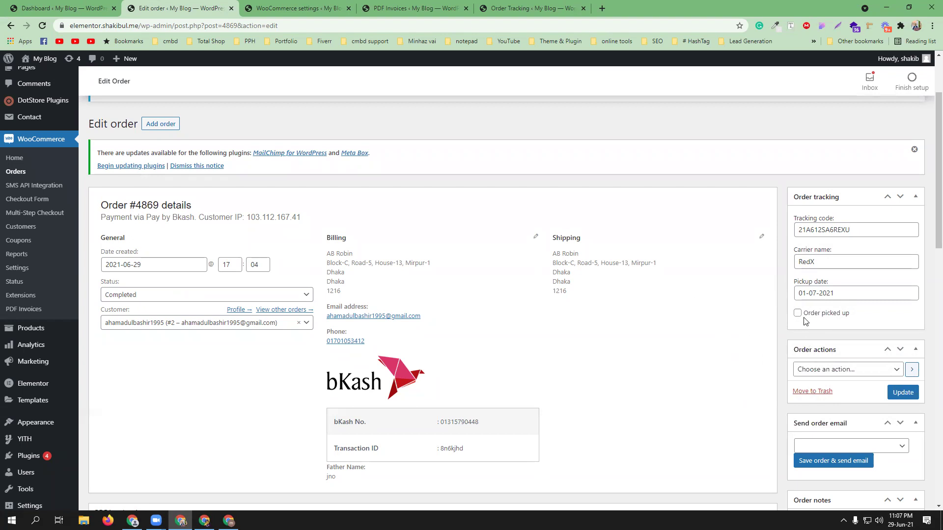
{"action": "left_click", "coordinate": [798, 314]}
{"action": "scroll", "coordinate": [748, 374], "scroll_direction": "down", "scroll_amount": 1}
Step: Set Order actions to 'Email invoice / order details to customer' and pick the Completed order email
{"action": "left_click", "coordinate": [883, 321]}
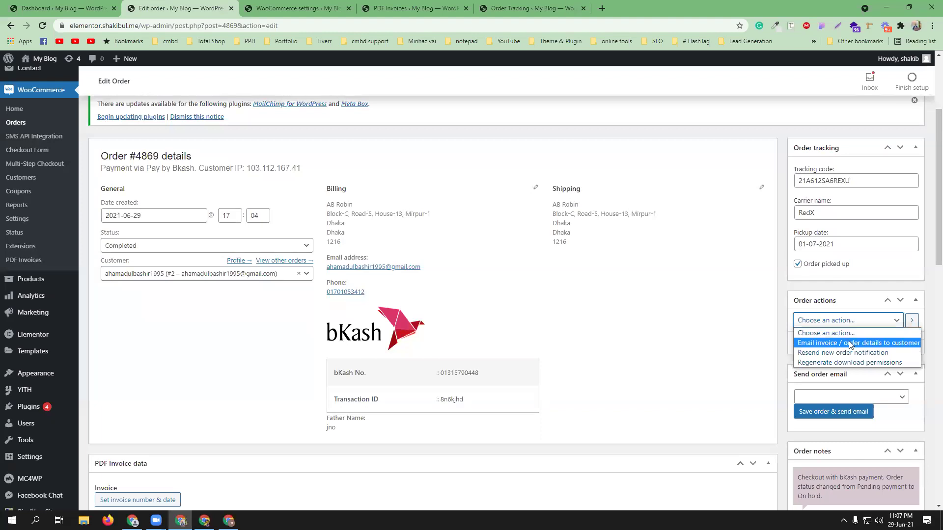
{"action": "left_click", "coordinate": [873, 344]}
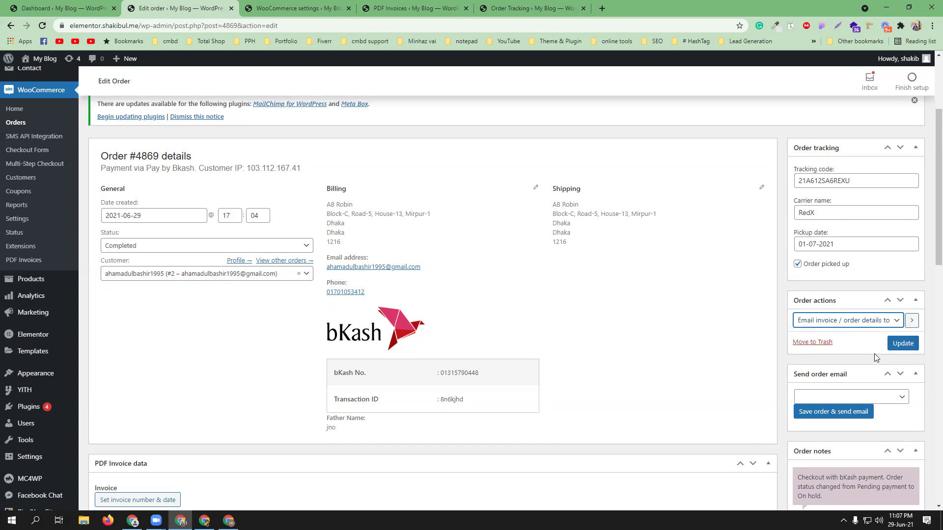
{"action": "scroll", "coordinate": [898, 350], "scroll_direction": "down", "scroll_amount": 1}
{"action": "left_click", "coordinate": [900, 350]}
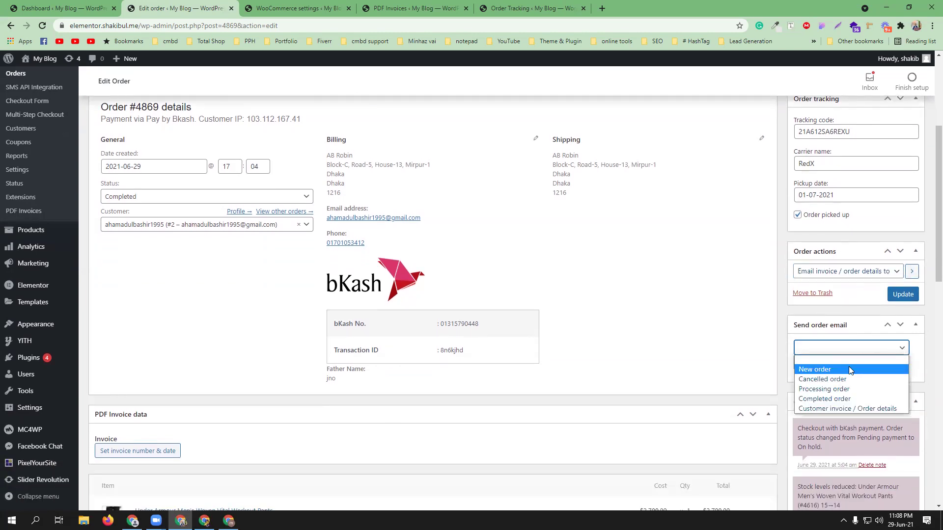
{"action": "left_click", "coordinate": [850, 399]}
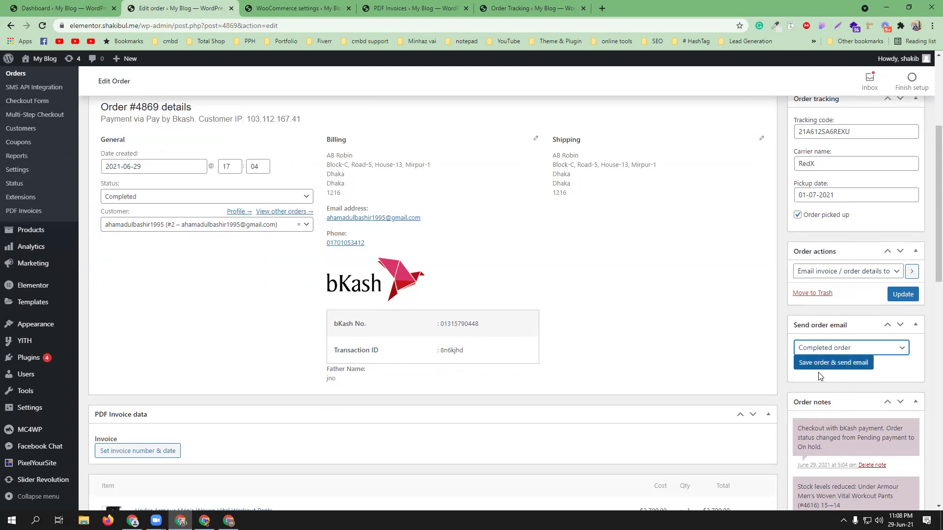
{"action": "scroll", "coordinate": [864, 380], "scroll_direction": "down", "scroll_amount": 3}
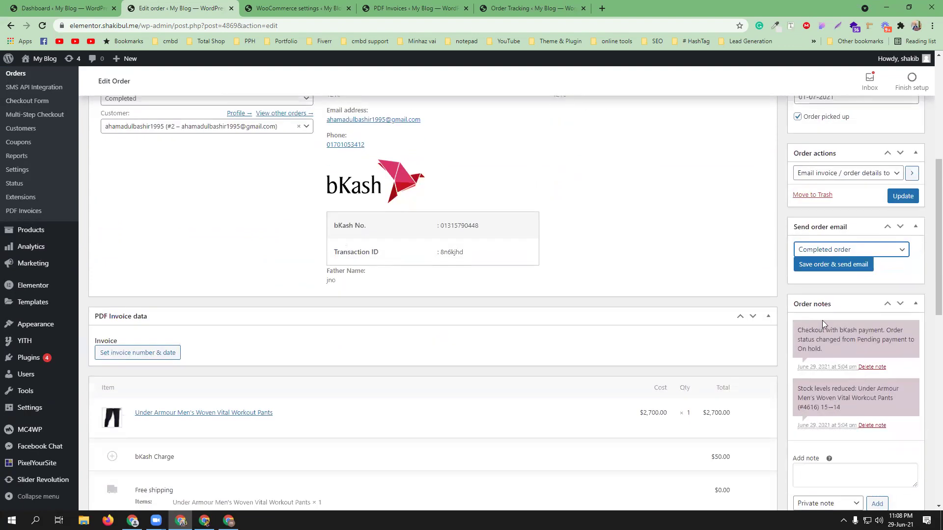
{"action": "scroll", "coordinate": [835, 373], "scroll_direction": "down", "scroll_amount": 1}
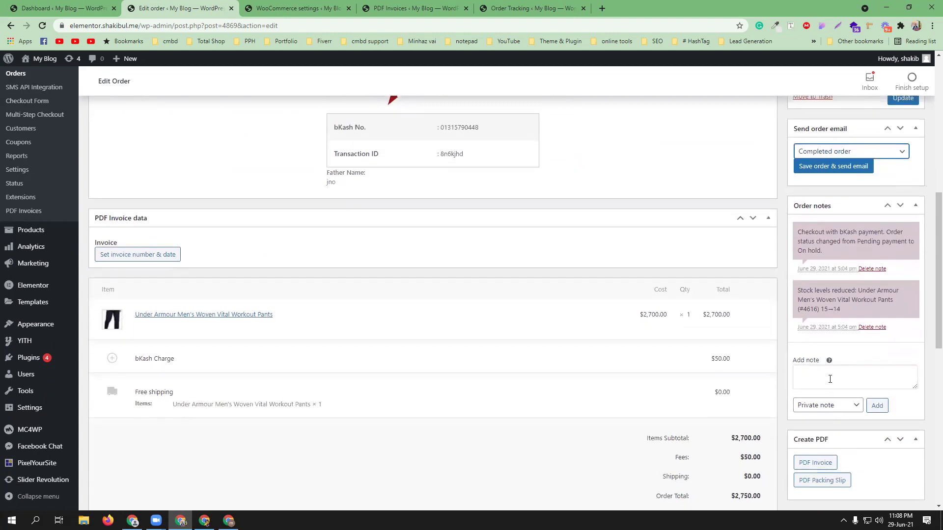
{"action": "scroll", "coordinate": [830, 379], "scroll_direction": "down", "scroll_amount": 1}
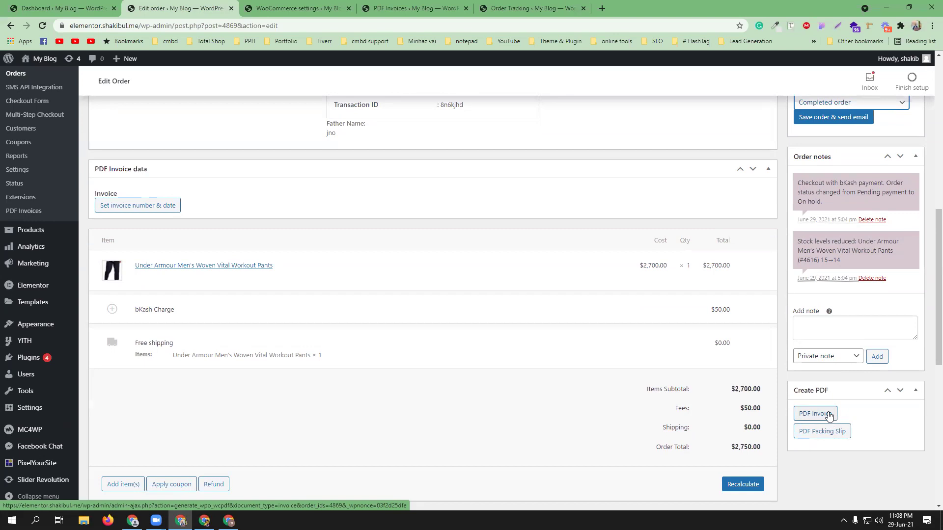
Step: Generate the PDF invoice and PDF packing slip for order #4869
{"action": "left_click", "coordinate": [823, 420]}
{"action": "left_click", "coordinate": [219, 8]}
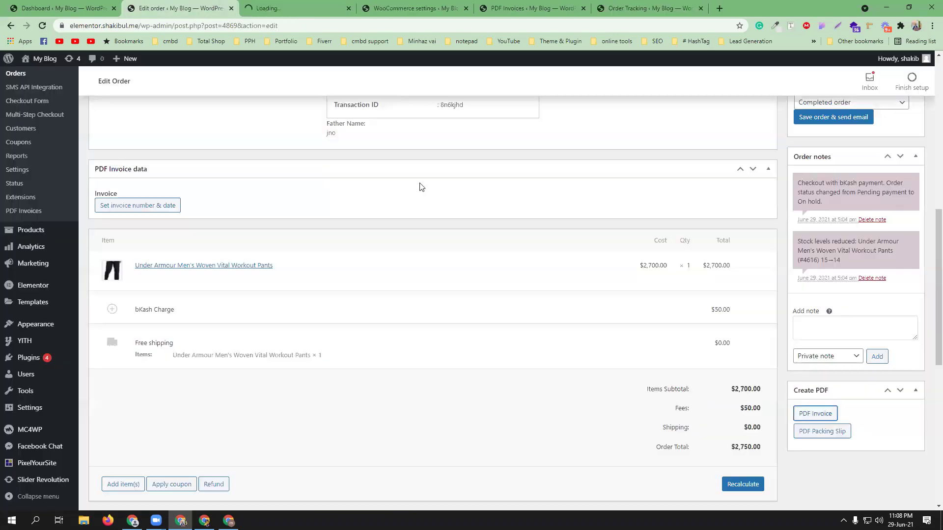
{"action": "left_click", "coordinate": [814, 433]}
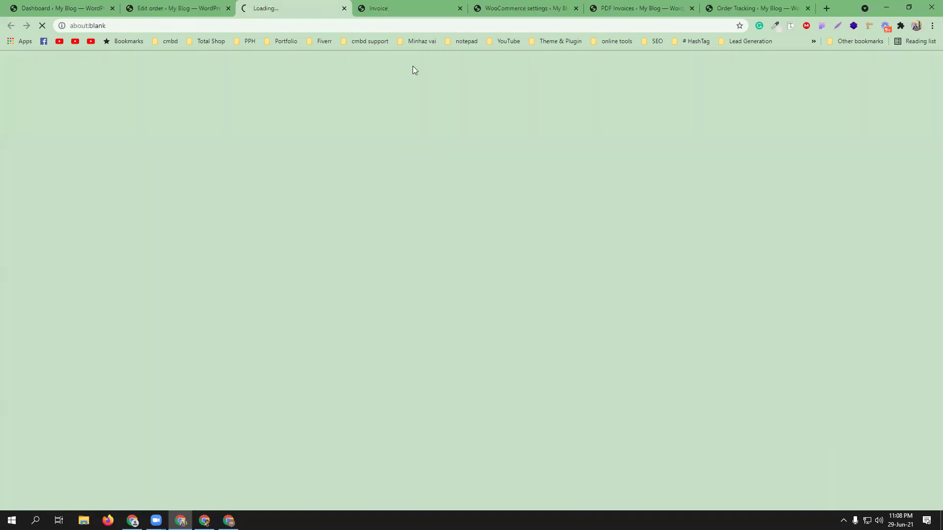
Step: Review the invoice and save it to the Desktop as invoice-cmbd-93-shop1.pdf, then show the packing slip
{"action": "left_click", "coordinate": [417, 8]}
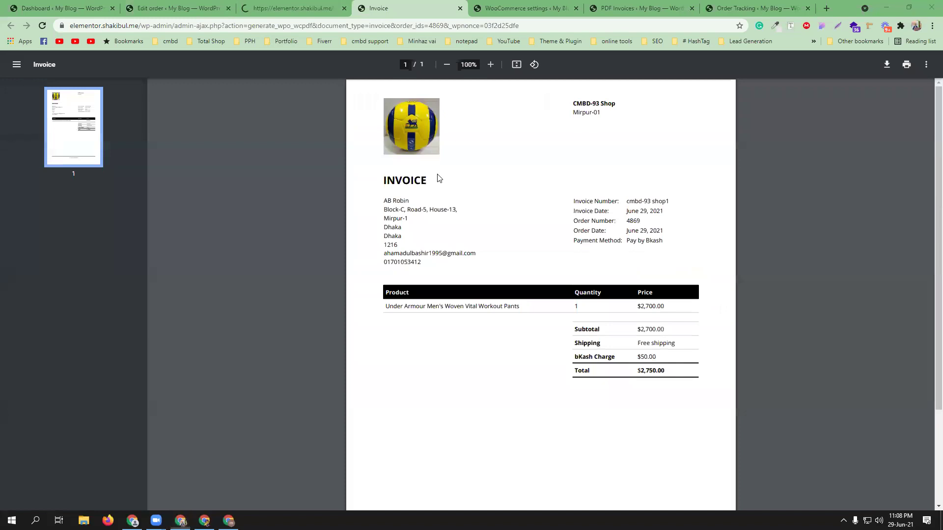
{"action": "scroll", "coordinate": [607, 322], "scroll_direction": "down", "scroll_amount": 3}
{"action": "scroll", "coordinate": [612, 326], "scroll_direction": "up", "scroll_amount": 3}
{"action": "scroll", "coordinate": [621, 225], "scroll_direction": "down", "scroll_amount": 1}
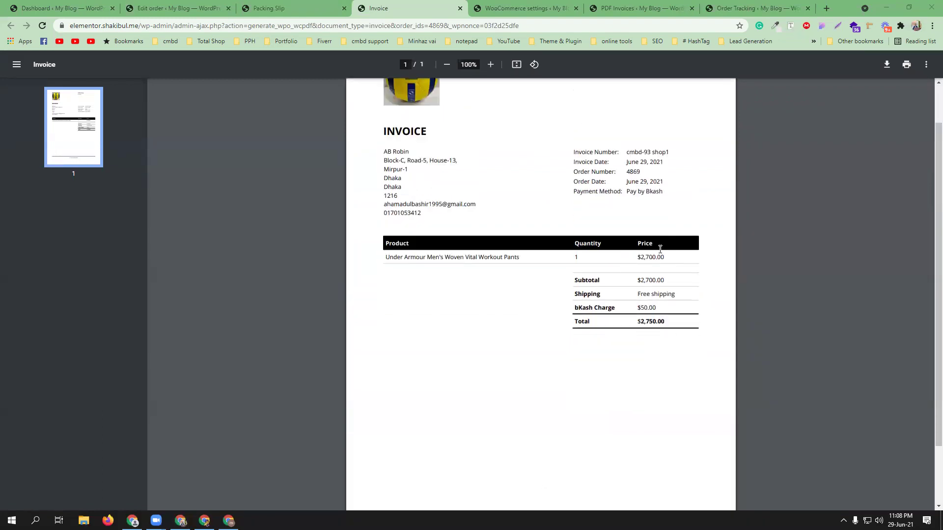
{"action": "scroll", "coordinate": [648, 297], "scroll_direction": "down", "scroll_amount": 2}
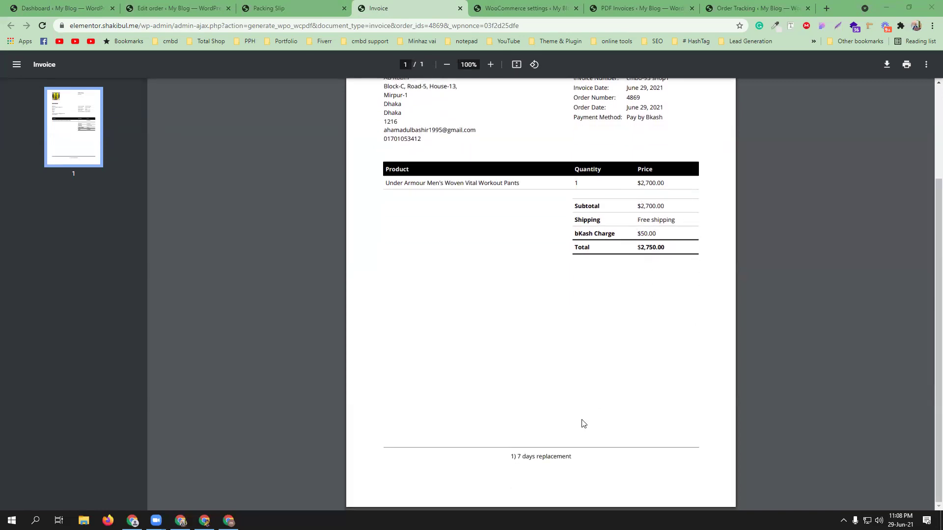
{"action": "scroll", "coordinate": [574, 351], "scroll_direction": "up", "scroll_amount": 3}
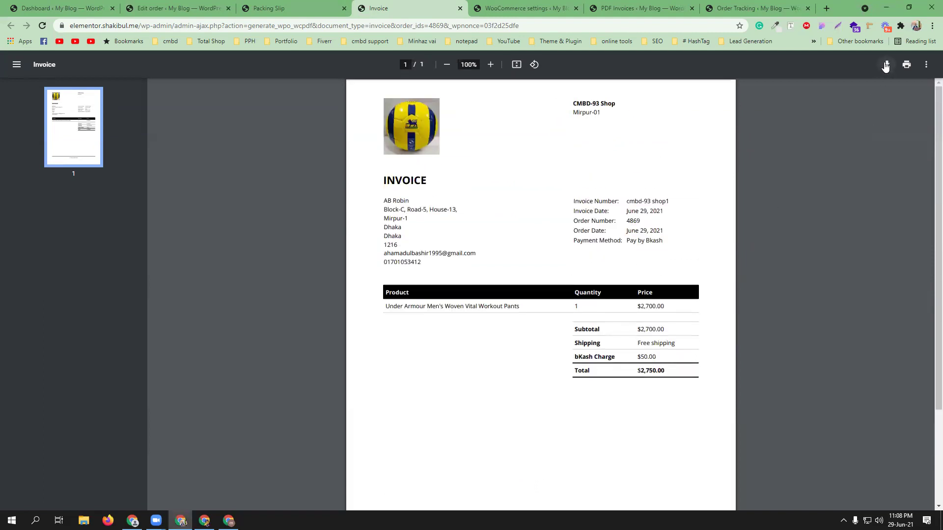
{"action": "left_click", "coordinate": [886, 64]}
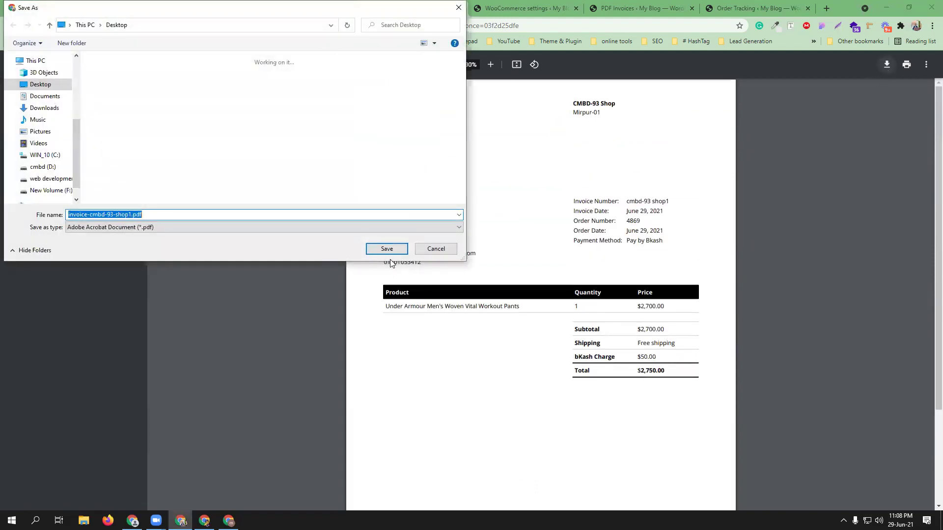
{"action": "left_click", "coordinate": [386, 249]}
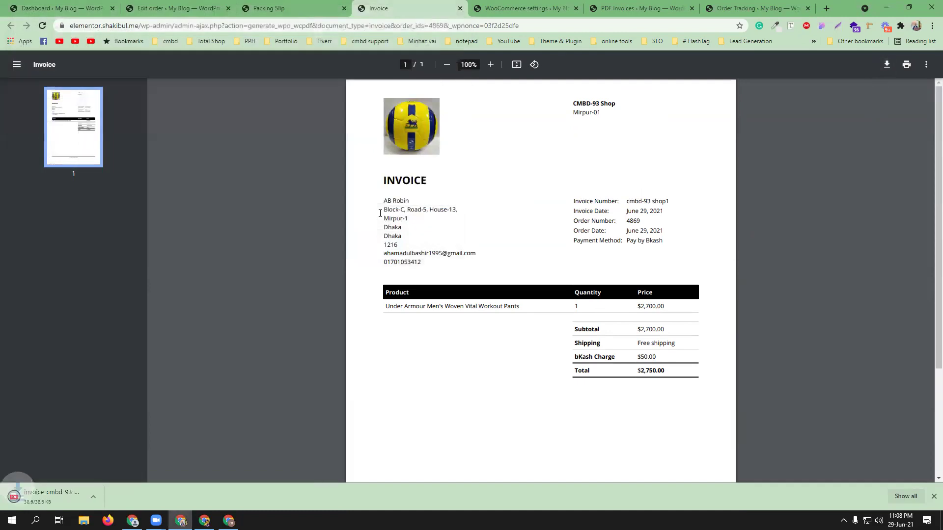
{"action": "left_click", "coordinate": [269, 9]}
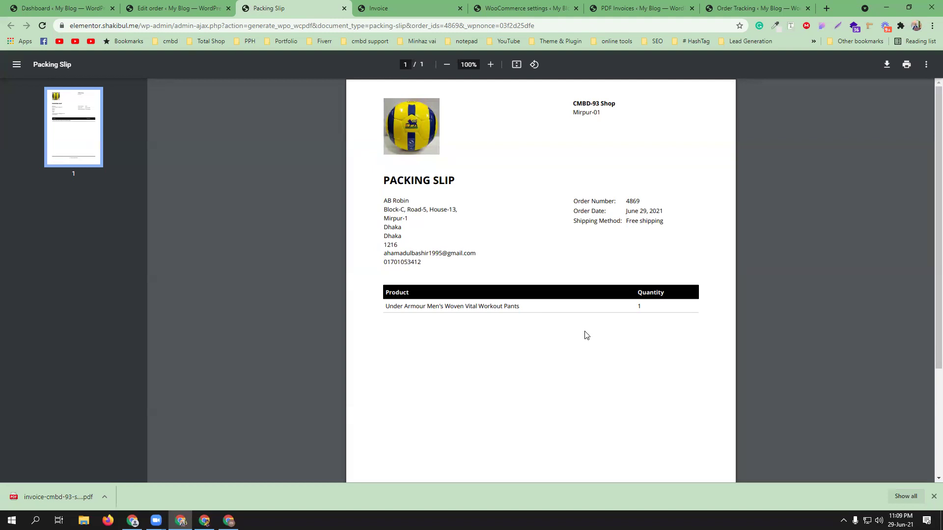
Step: Download order #4869's packing slip, saving it as packing-slip-4869.pdf
{"action": "left_click", "coordinate": [886, 64]}
{"action": "left_click", "coordinate": [387, 249]}
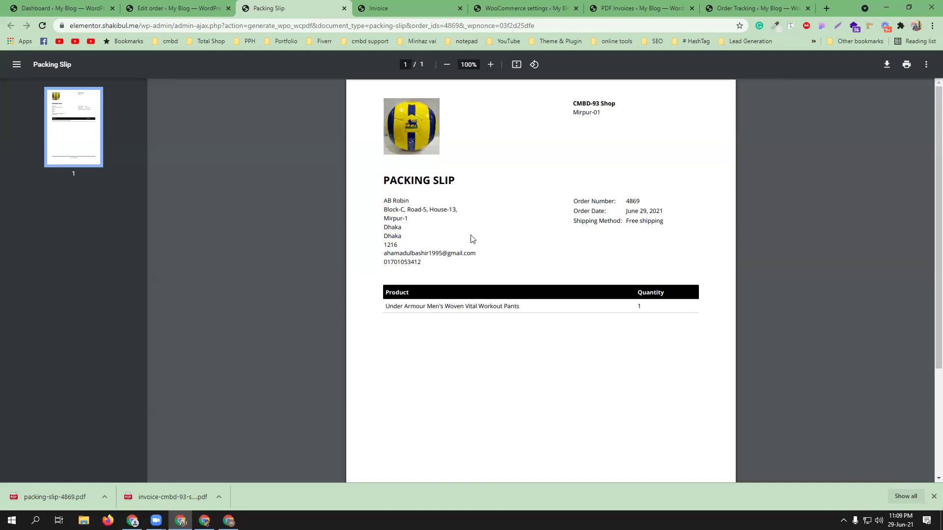
Step: Close the packing slip and invoice PDFs and update the order with its RedX tracking
{"action": "left_click", "coordinate": [345, 8]}
{"action": "left_click", "coordinate": [344, 9]}
{"action": "key", "text": "ctrl+shift+Tab"}
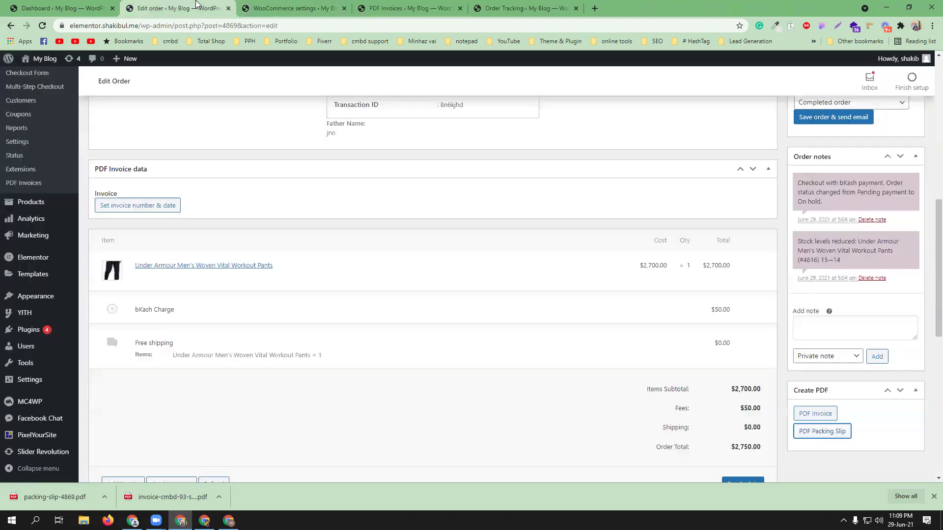
{"action": "scroll", "coordinate": [919, 353], "scroll_direction": "up", "scroll_amount": 5}
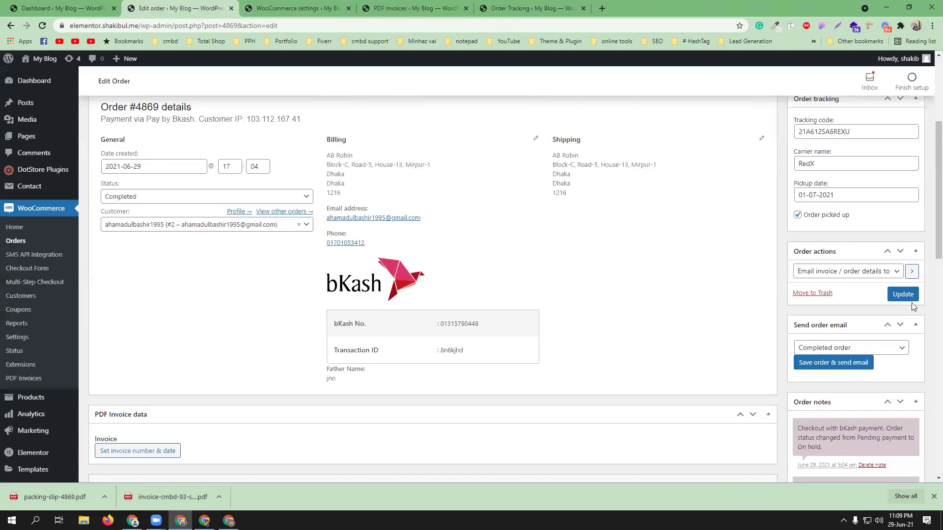
{"action": "left_click", "coordinate": [905, 297]}
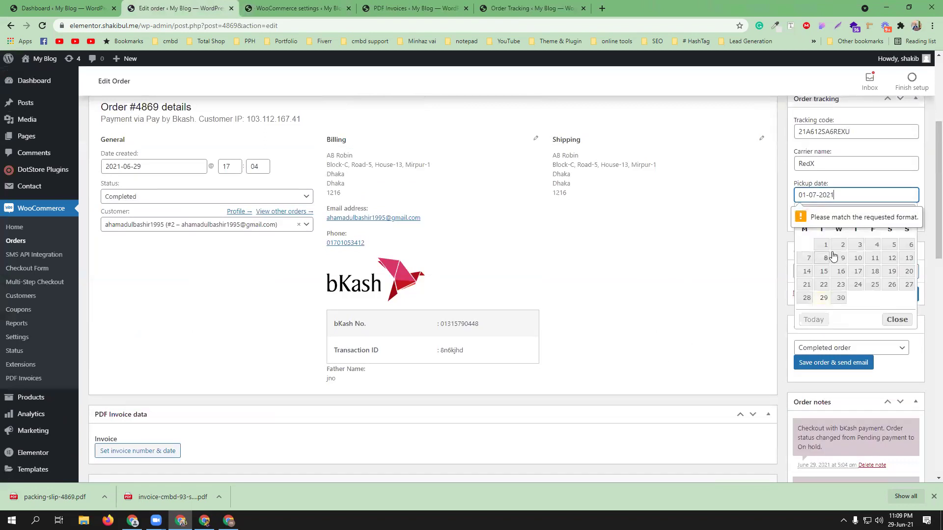
Step: Set the pickup date to 2021-06-29 and update the order again
{"action": "left_click", "coordinate": [824, 299]}
{"action": "left_click", "coordinate": [911, 297]}
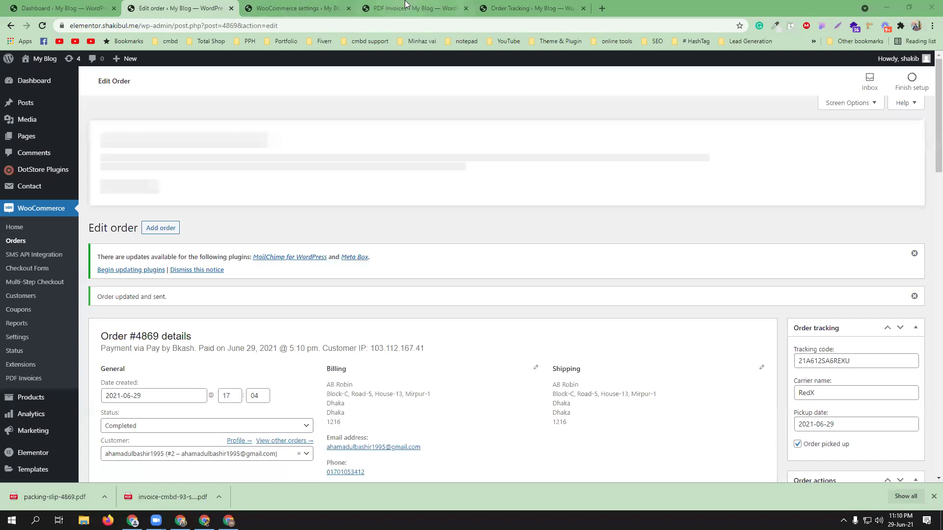
{"action": "left_click", "coordinate": [163, 498]}
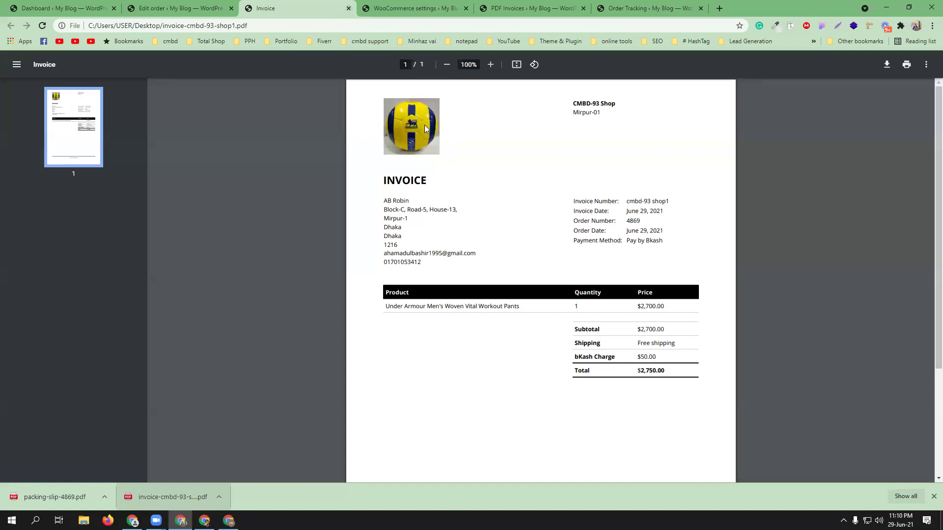
Step: Close the reviewed invoice-cmbd-93-shop1.pdf tab
{"action": "left_click", "coordinate": [348, 8]}
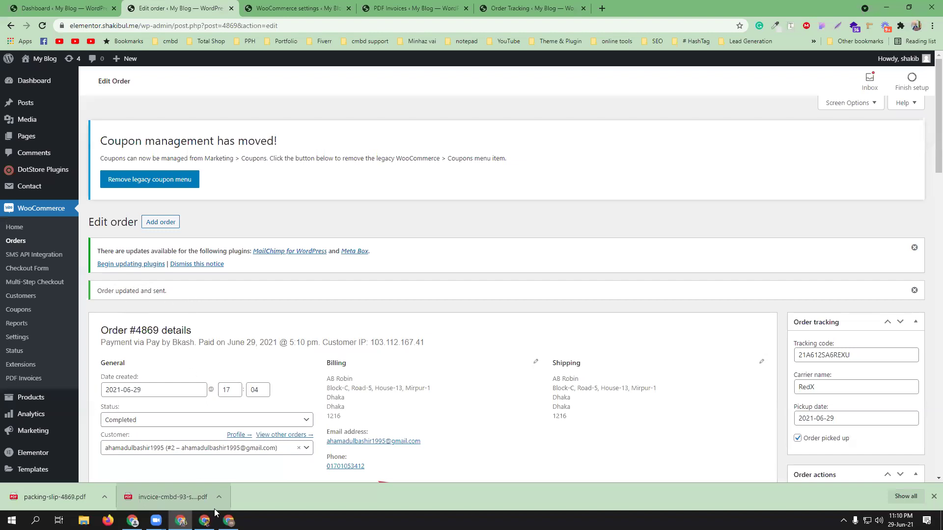
Step: Reload the customer's storefront page for order #4869 so it shows Completed
{"action": "mouse_move", "coordinate": [180, 520]}
{"action": "left_click", "coordinate": [201, 472]}
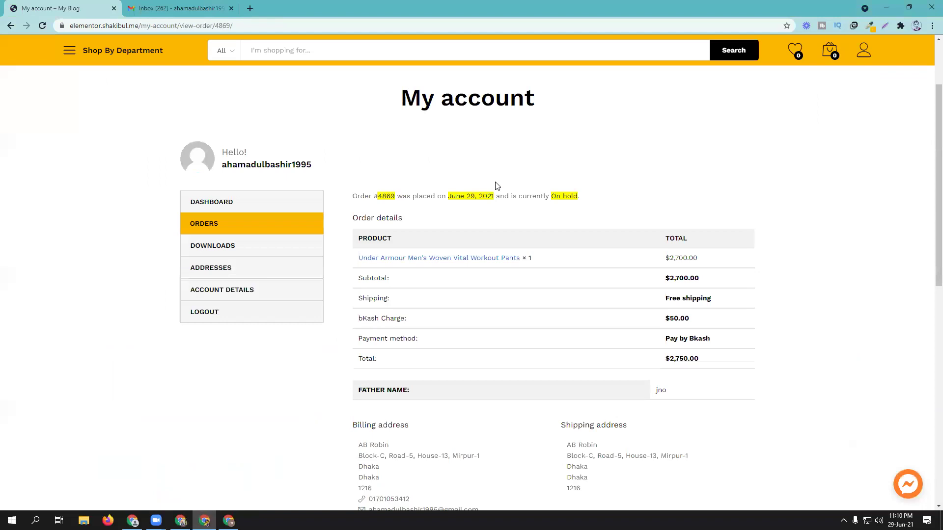
{"action": "left_click", "coordinate": [43, 26]}
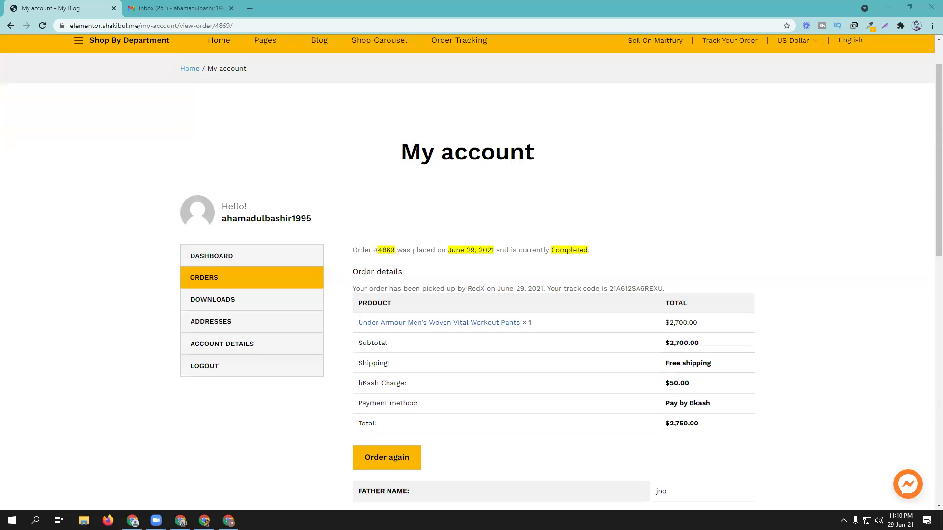
Step: Select the word RedX in the pickup note and bring up its context menu
{"action": "left_click_drag", "start_coordinate": [608, 289], "coordinate": [638, 289]}
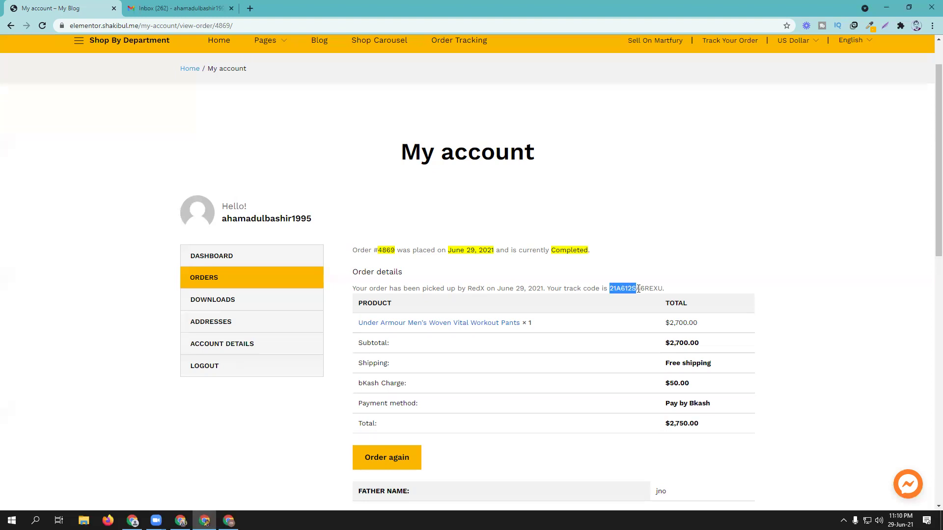
{"action": "left_click_drag", "start_coordinate": [467, 288], "coordinate": [486, 288]}
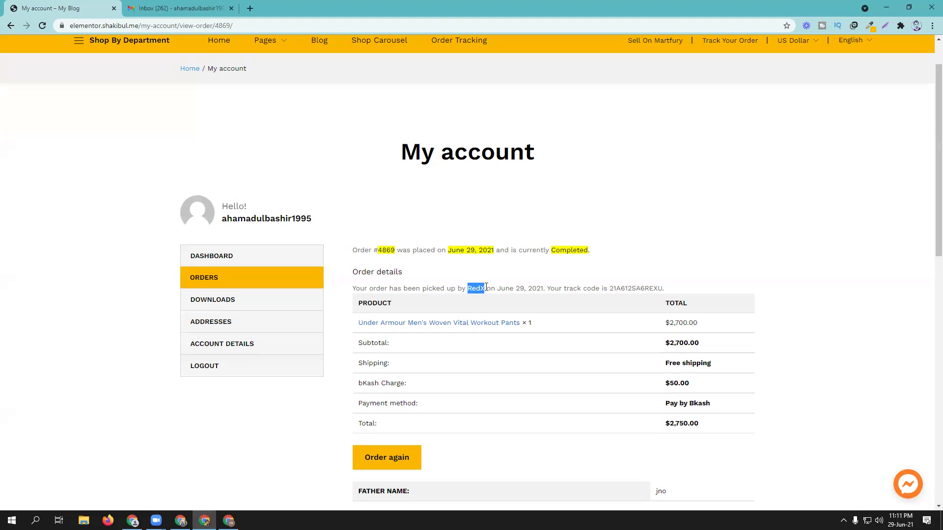
{"action": "right_click", "coordinate": [474, 289]}
Step: Open the RedX courier website and copy the track code from the order page
{"action": "left_click", "coordinate": [514, 319]}
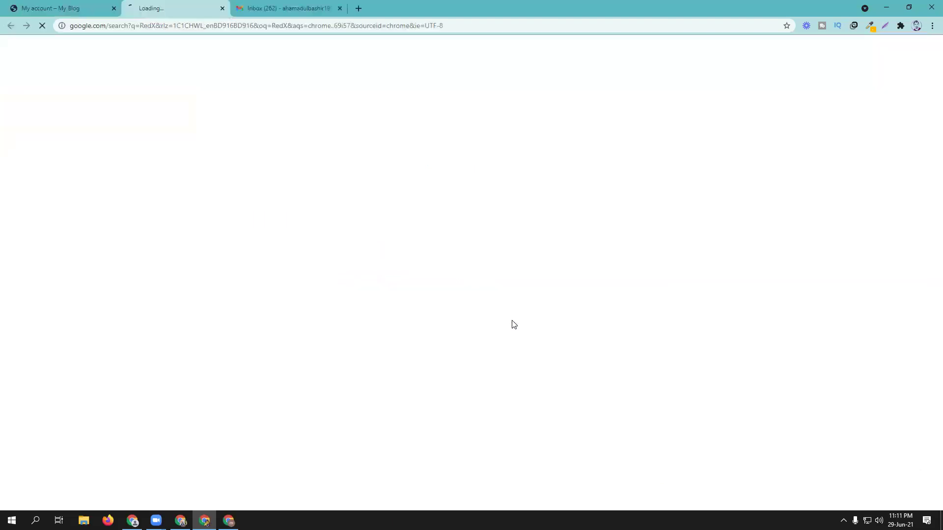
{"action": "left_click", "coordinate": [128, 142]}
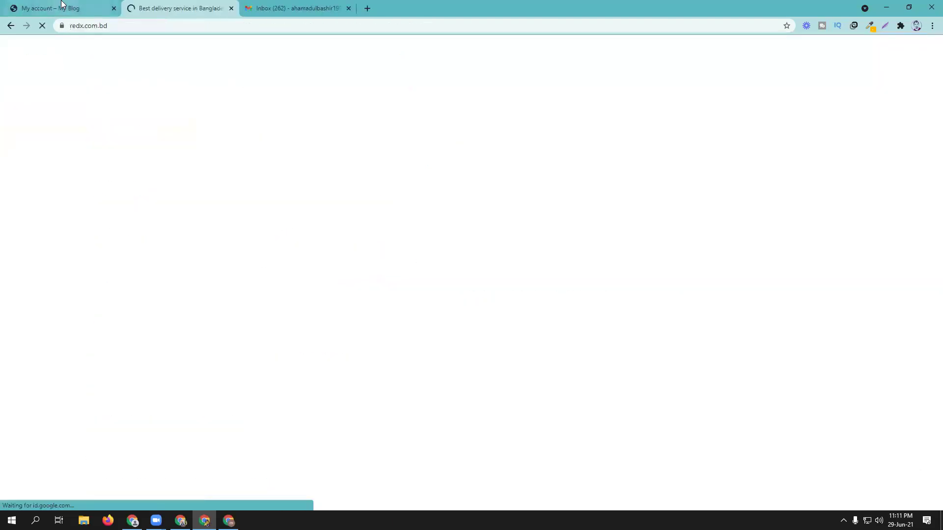
{"action": "left_click", "coordinate": [74, 9]}
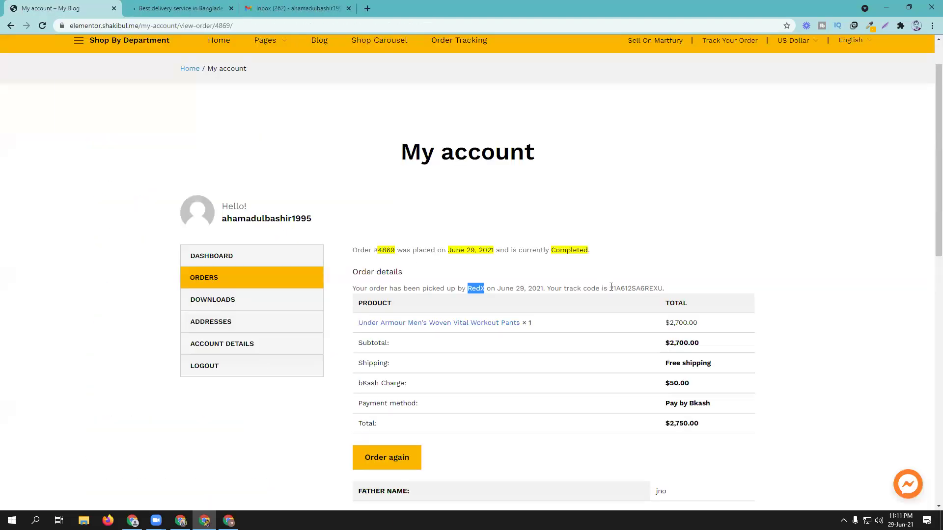
{"action": "left_click_drag", "start_coordinate": [609, 289], "coordinate": [664, 288]}
{"action": "right_click", "coordinate": [653, 286]}
{"action": "left_click", "coordinate": [668, 292]}
Step: Paste the track code into RedX's Track Movement Status field and view the delivery timeline
{"action": "key", "text": "ctrl+Tab"}
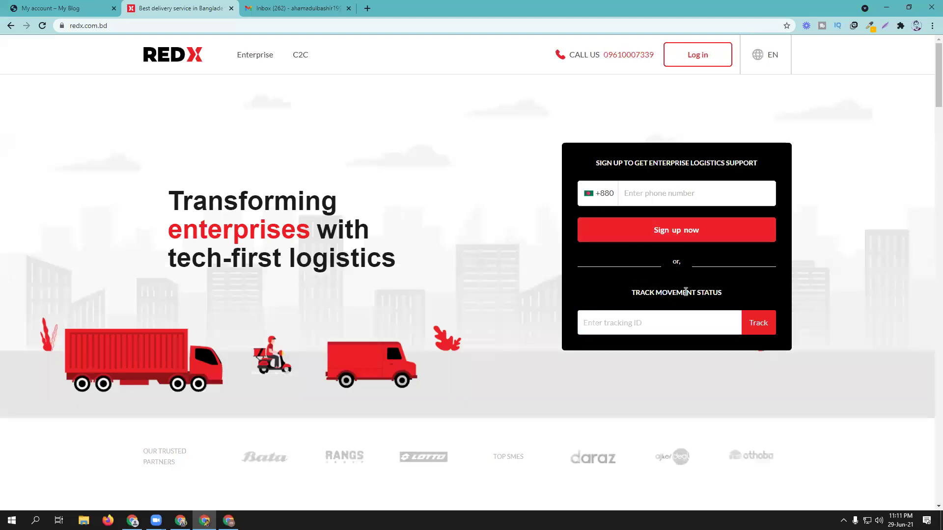
{"action": "left_click", "coordinate": [627, 324]}
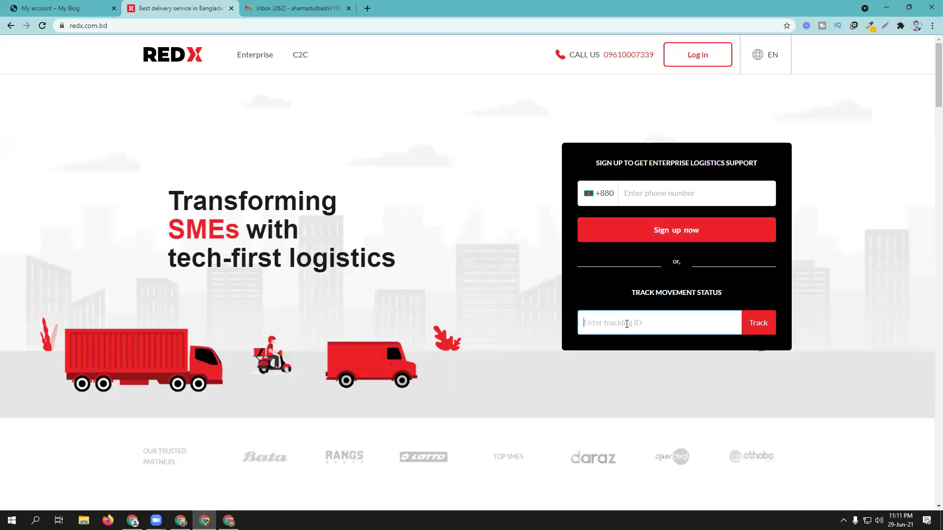
{"action": "right_click", "coordinate": [626, 323]}
{"action": "left_click", "coordinate": [649, 403]}
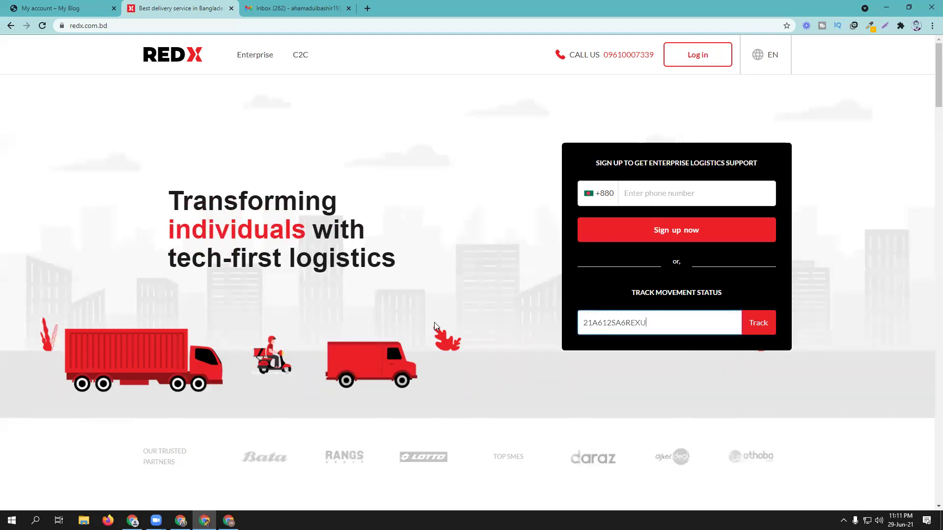
{"action": "key", "text": "Return"}
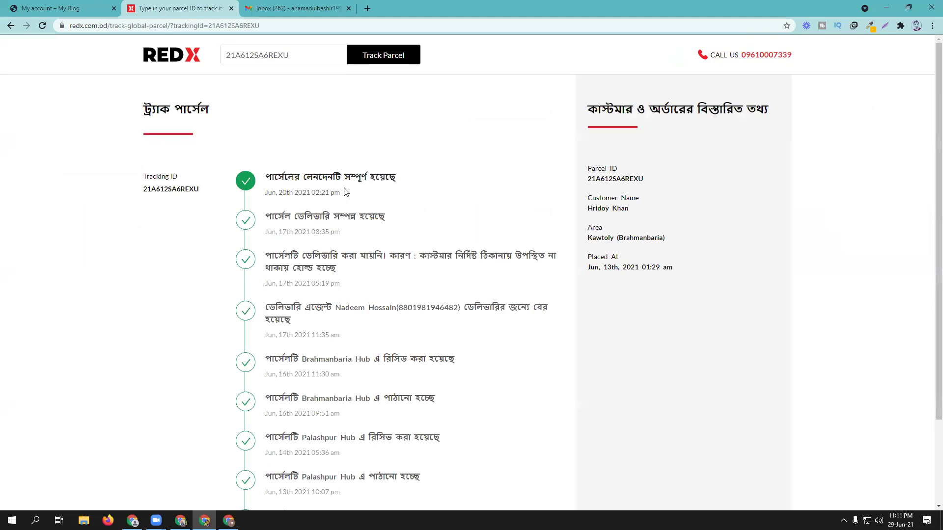
{"action": "scroll", "coordinate": [346, 193], "scroll_direction": "down", "scroll_amount": 2}
{"action": "scroll", "coordinate": [385, 213], "scroll_direction": "up", "scroll_amount": 2}
{"action": "left_click", "coordinate": [69, 8]}
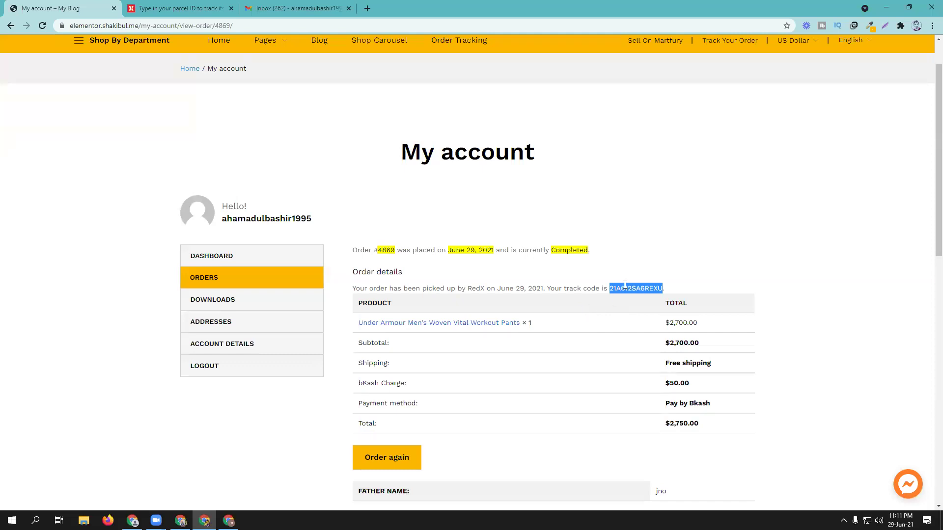
{"action": "key", "text": "ctrl+Tab"}
{"action": "scroll", "coordinate": [405, 170], "scroll_direction": "down", "scroll_amount": 1}
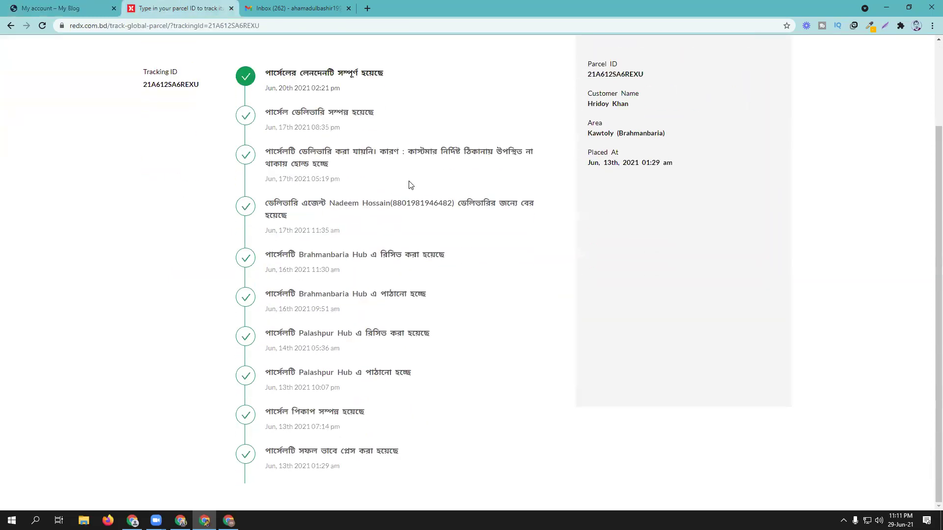
{"action": "scroll", "coordinate": [403, 245], "scroll_direction": "down", "scroll_amount": 1}
Step: Go through the My account dashboard to the customer's Orders list
{"action": "left_click", "coordinate": [93, 5]}
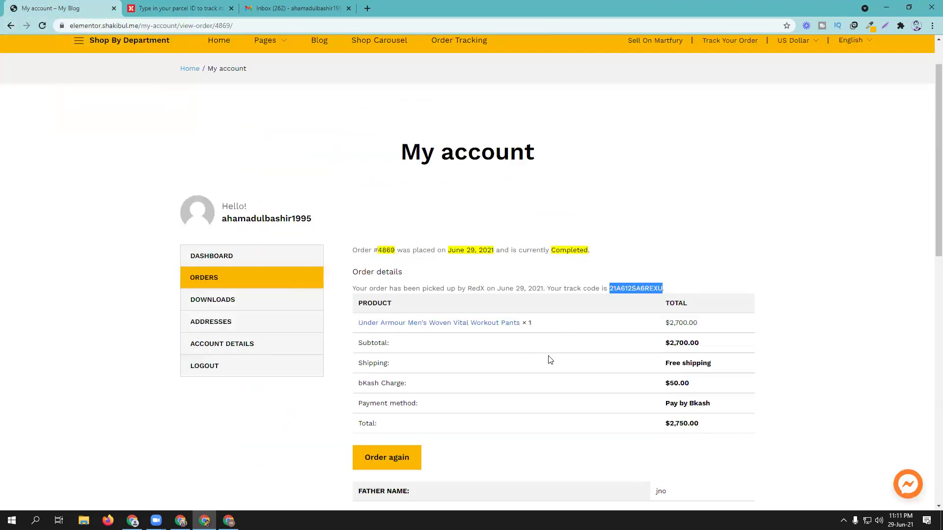
{"action": "scroll", "coordinate": [561, 351], "scroll_direction": "down", "scroll_amount": 6}
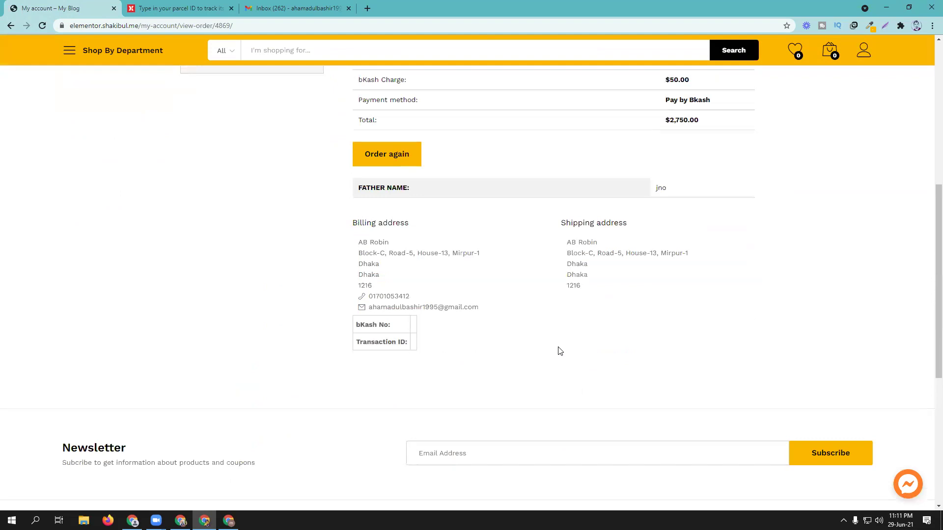
{"action": "scroll", "coordinate": [560, 351], "scroll_direction": "up", "scroll_amount": 5}
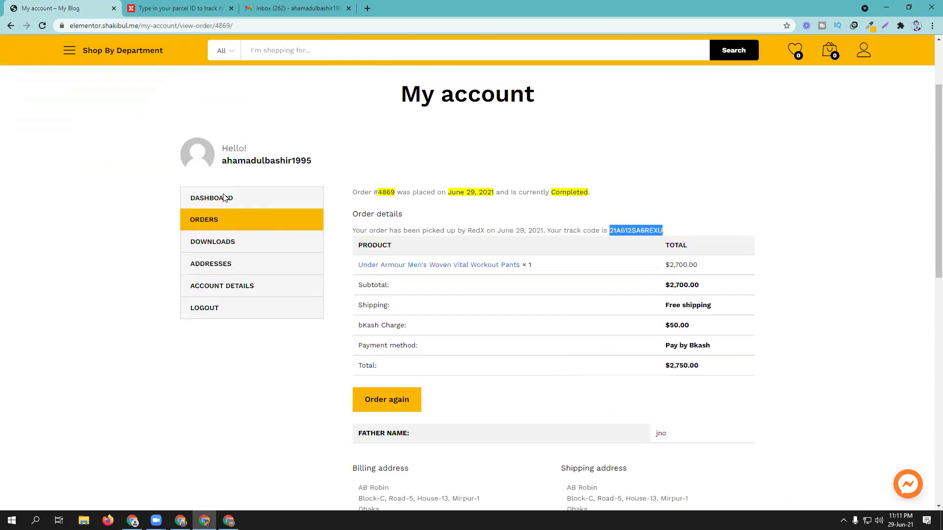
{"action": "left_click", "coordinate": [224, 198]}
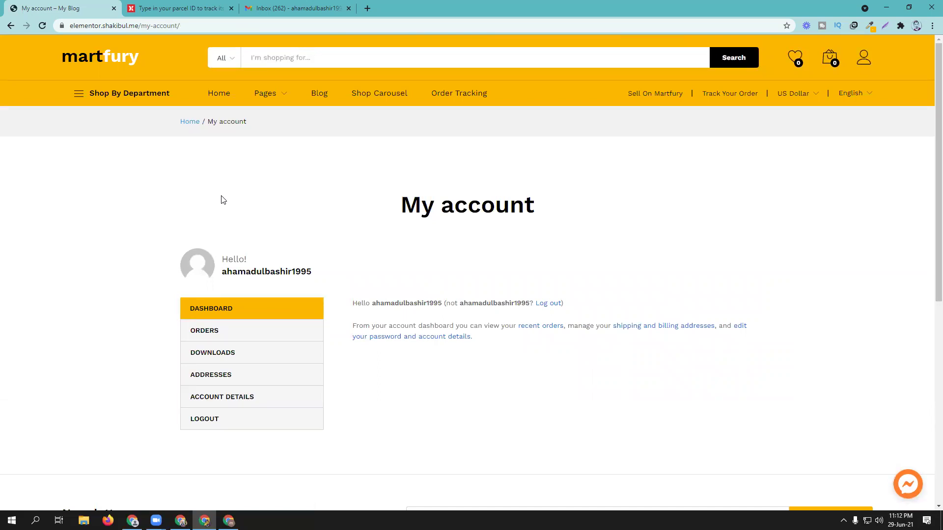
{"action": "left_click", "coordinate": [209, 332]}
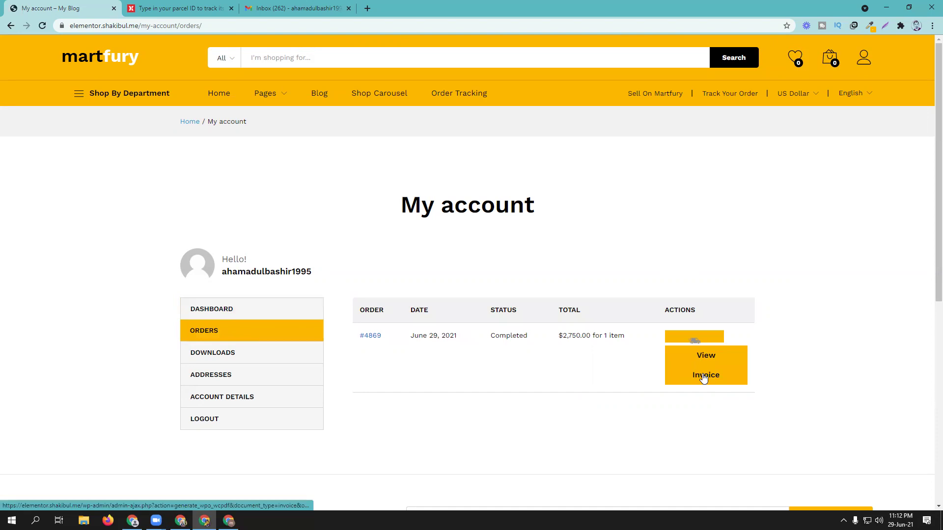
{"action": "mouse_move", "coordinate": [692, 342]}
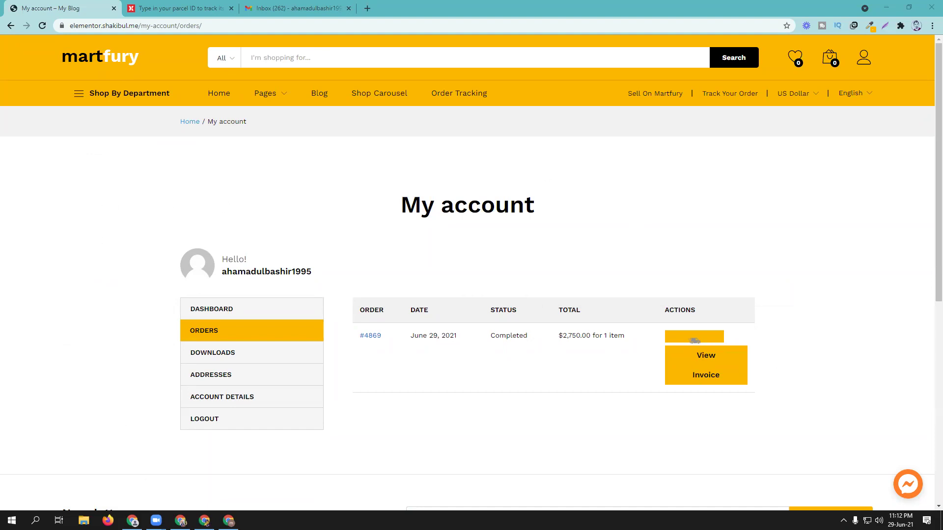
Step: Compare against the WordPress Edit Order page for #4869, then return to the Orders list
{"action": "left_click", "coordinate": [180, 520]}
{"action": "scroll", "coordinate": [333, 332], "scroll_direction": "down", "scroll_amount": 2}
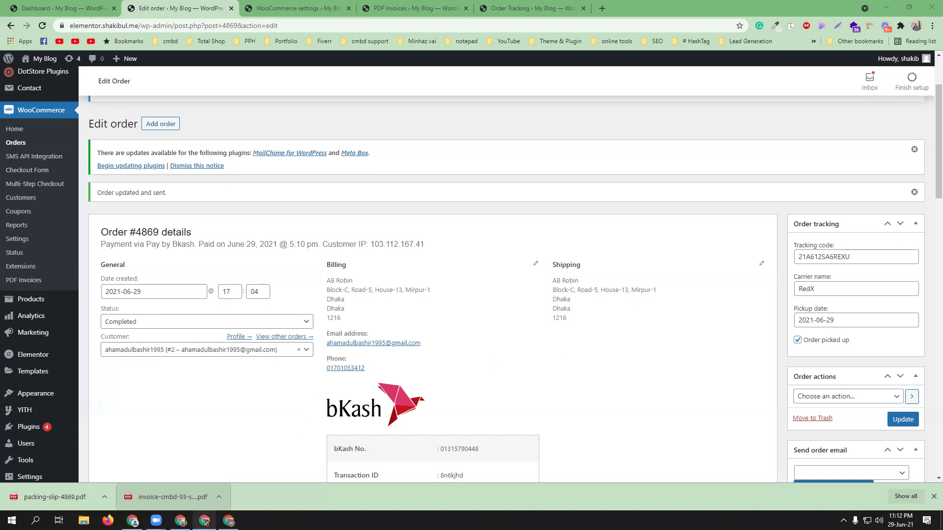
{"action": "mouse_move", "coordinate": [181, 520]}
{"action": "left_click", "coordinate": [194, 483]}
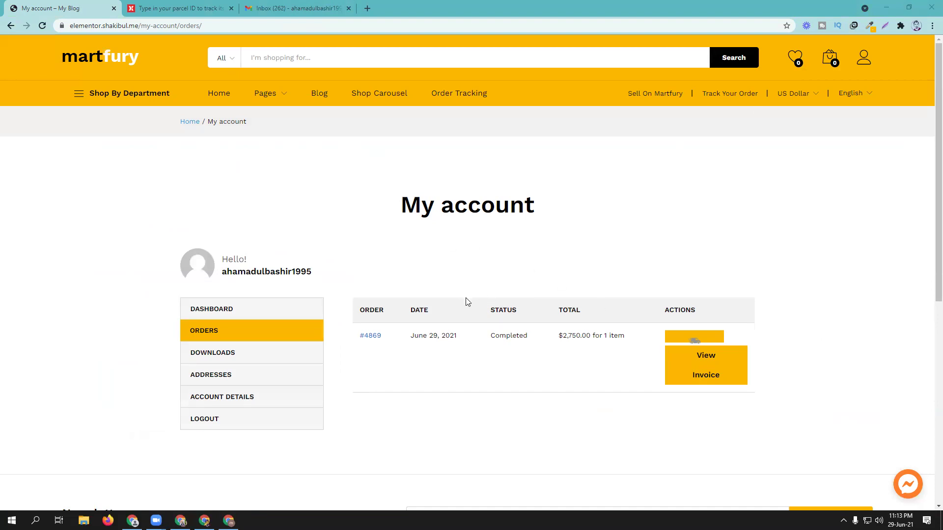
Step: Open order #4869's PDF invoice from the Orders list, then go back
{"action": "left_click", "coordinate": [701, 376]}
{"action": "left_click", "coordinate": [700, 377]}
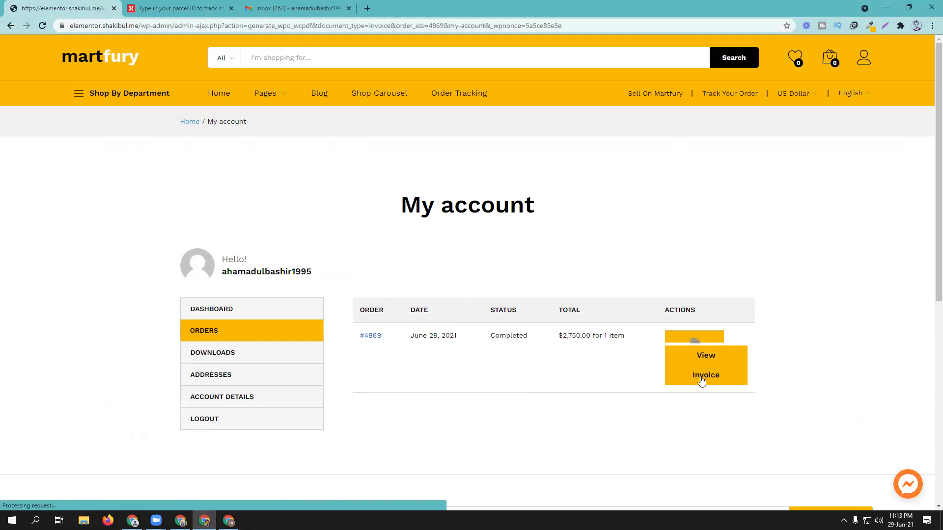
{"action": "scroll", "coordinate": [610, 362], "scroll_direction": "down", "scroll_amount": 2}
{"action": "scroll", "coordinate": [610, 362], "scroll_direction": "up", "scroll_amount": 2}
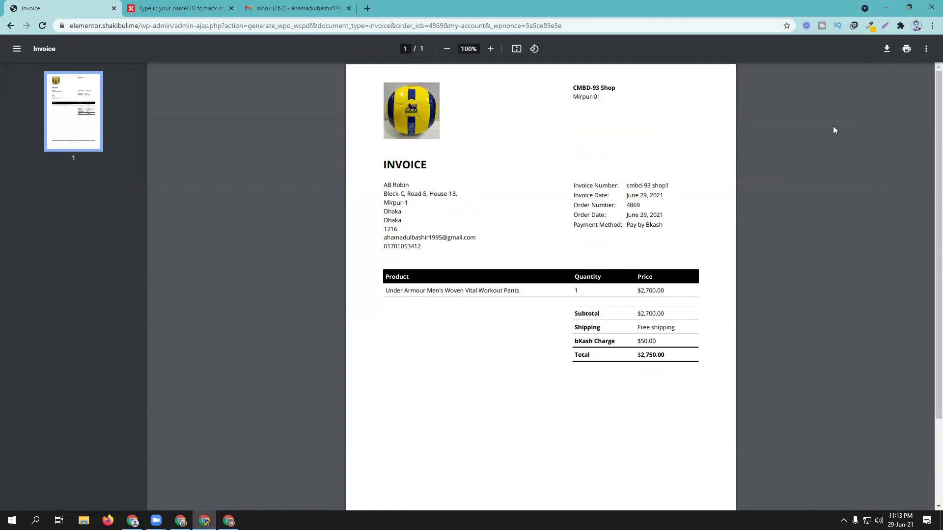
{"action": "left_click", "coordinate": [7, 26]}
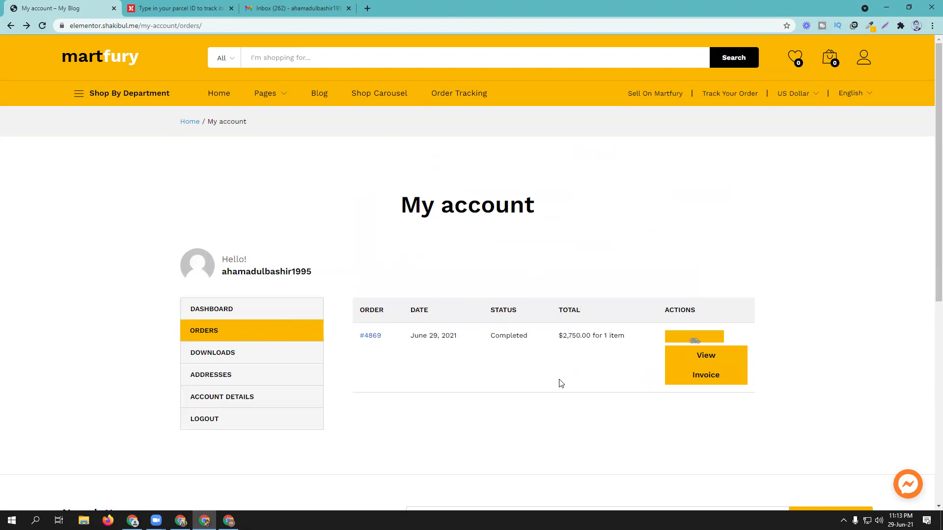
Step: Check order #4869's details for the RedX pickup and track code, then reload Gmail
{"action": "left_click", "coordinate": [707, 357]}
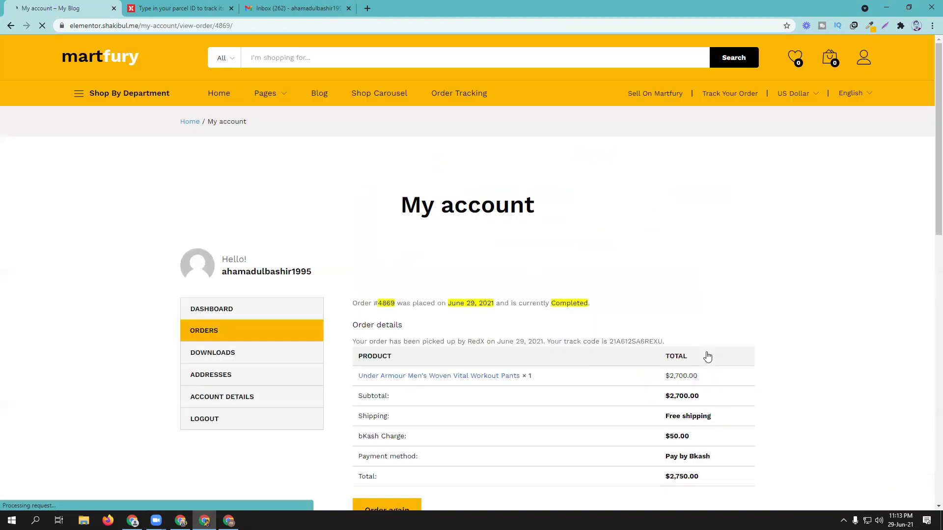
{"action": "scroll", "coordinate": [588, 311], "scroll_direction": "down", "scroll_amount": 5}
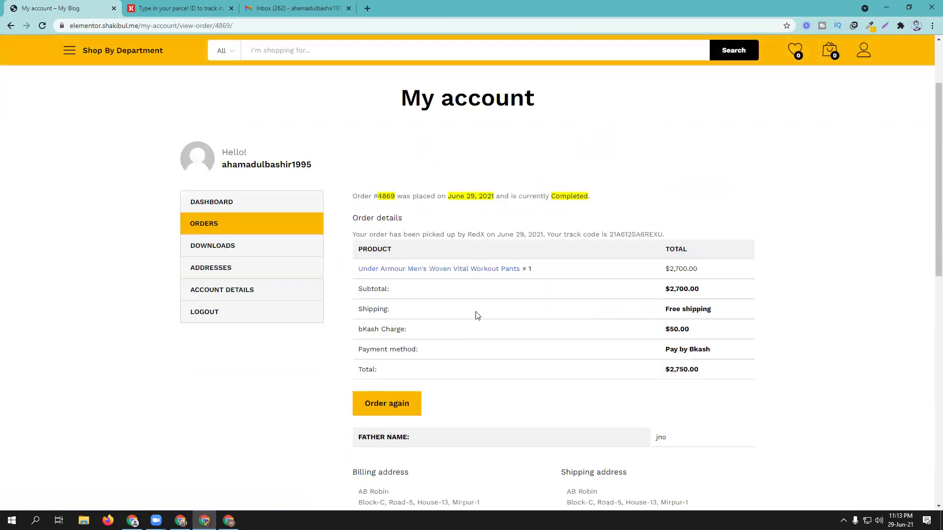
{"action": "scroll", "coordinate": [548, 285], "scroll_direction": "down", "scroll_amount": 5}
{"action": "scroll", "coordinate": [557, 327], "scroll_direction": "up", "scroll_amount": 10}
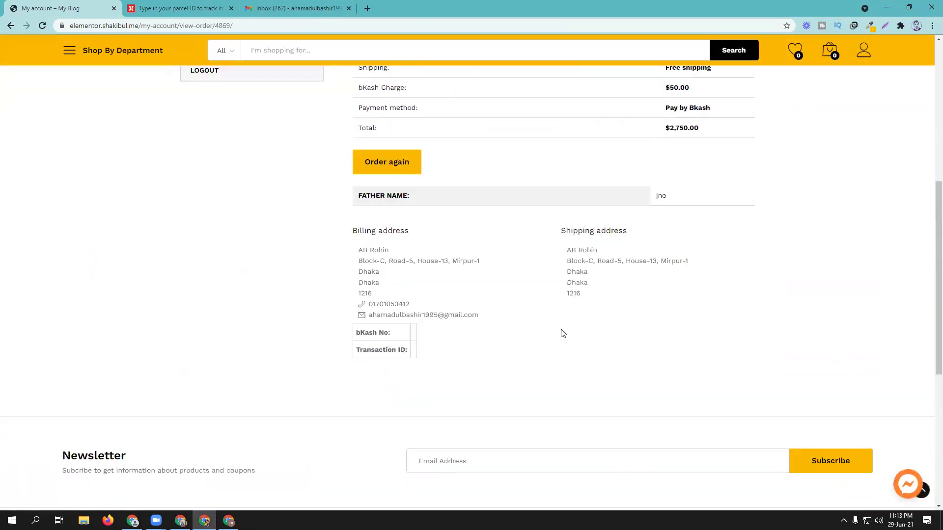
{"action": "left_click", "coordinate": [294, 9]}
{"action": "left_click", "coordinate": [43, 26]}
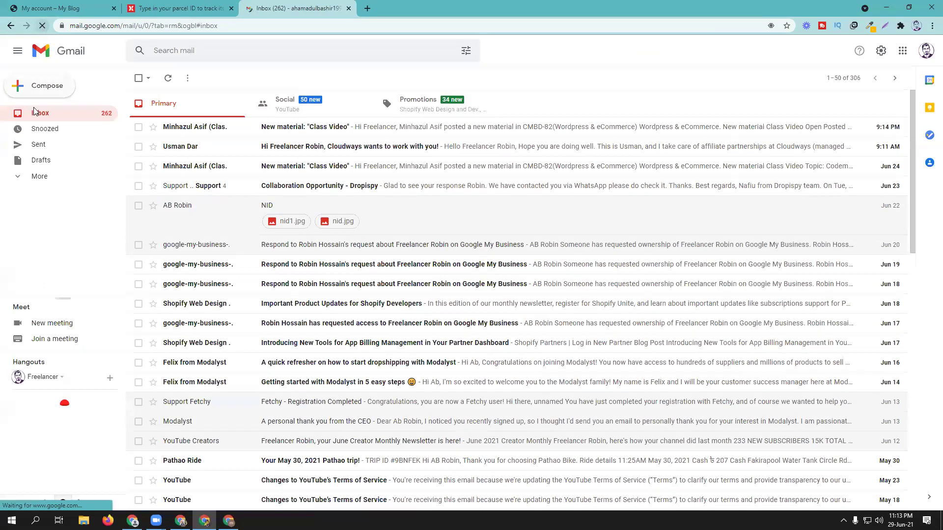
Step: Confirm Gmail's Spam folder is empty, reload the inbox, and return to the order #4869 page
{"action": "left_click", "coordinate": [44, 177]}
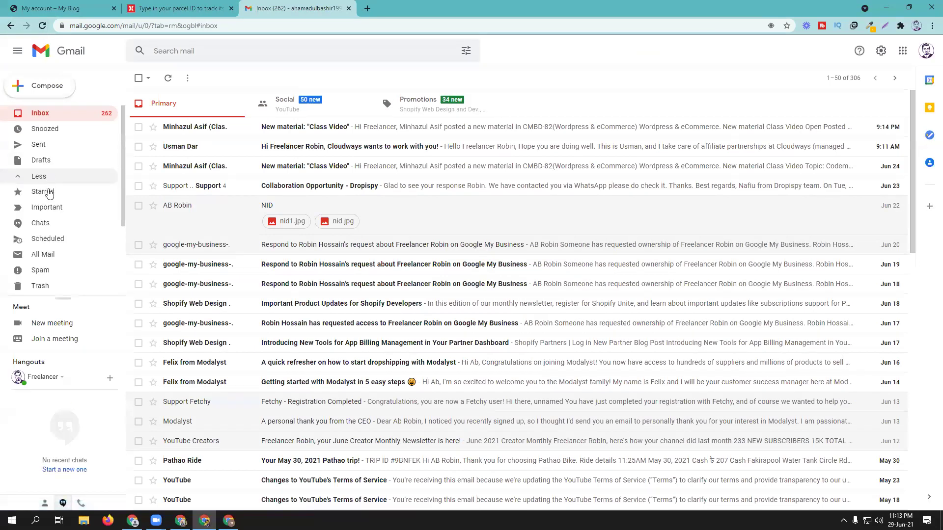
{"action": "scroll", "coordinate": [63, 231], "scroll_direction": "down", "scroll_amount": 1}
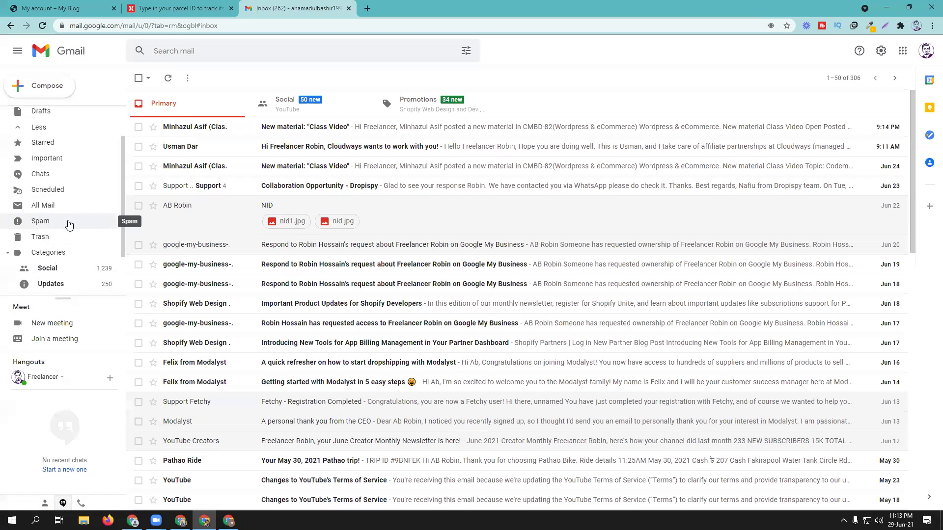
{"action": "left_click", "coordinate": [66, 221]}
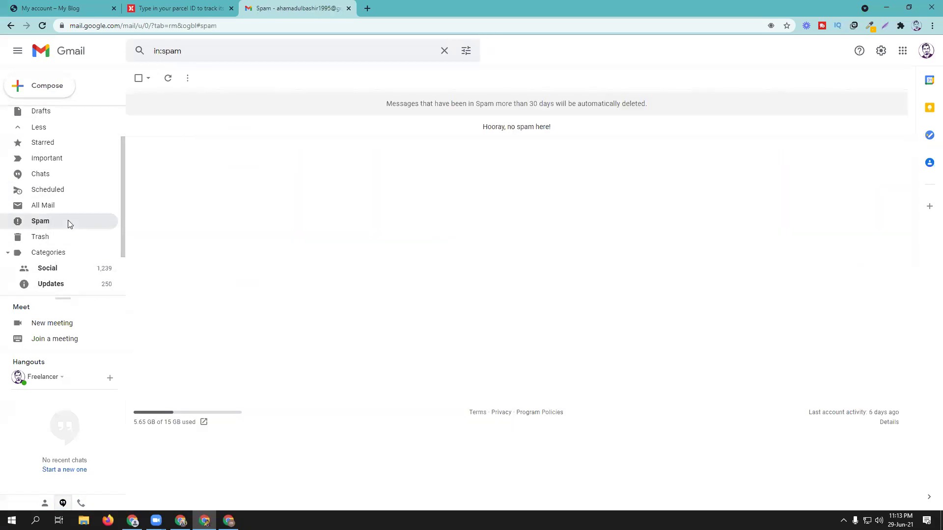
{"action": "scroll", "coordinate": [54, 211], "scroll_direction": "up", "scroll_amount": 1}
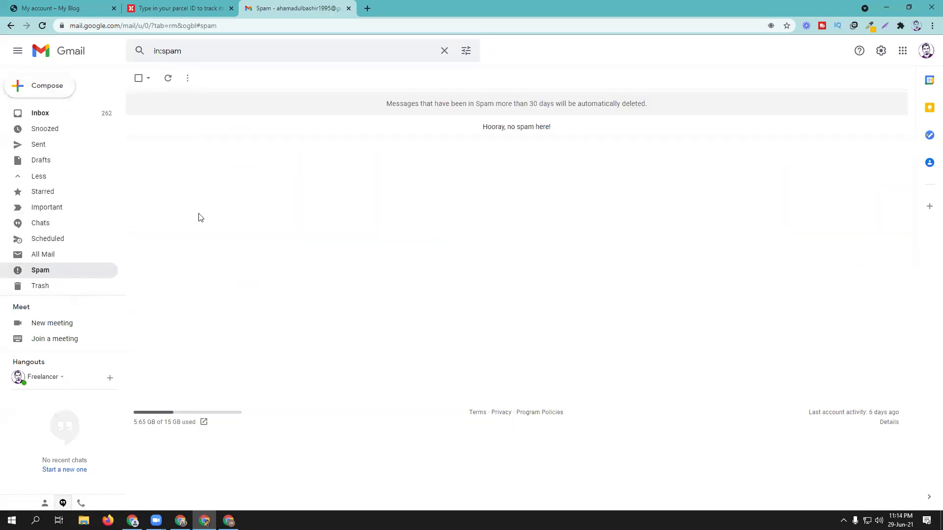
{"action": "left_click", "coordinate": [49, 115]}
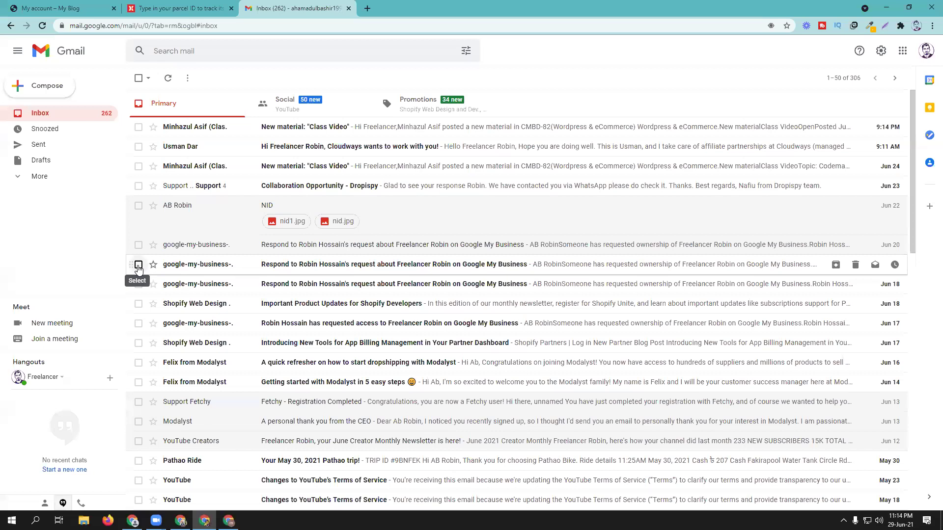
{"action": "left_click", "coordinate": [42, 25]}
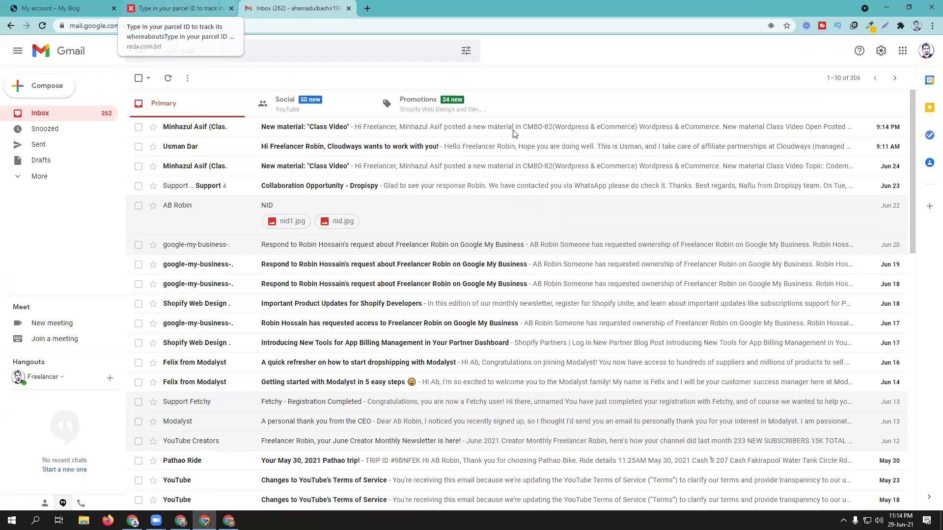
{"action": "left_click", "coordinate": [89, 8]}
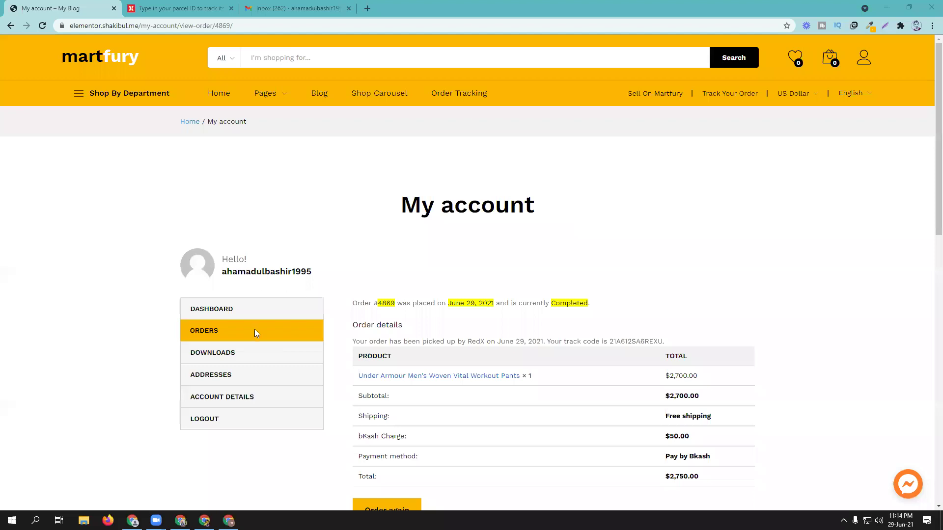
Step: Visit the My account dashboard, then return to Gmail and expand the More folders
{"action": "left_click", "coordinate": [221, 309]}
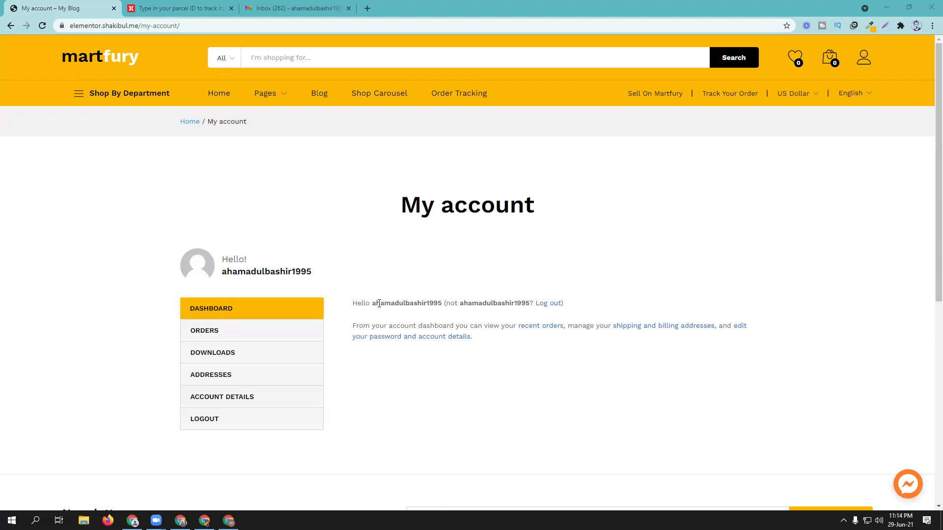
{"action": "left_click", "coordinate": [299, 9]}
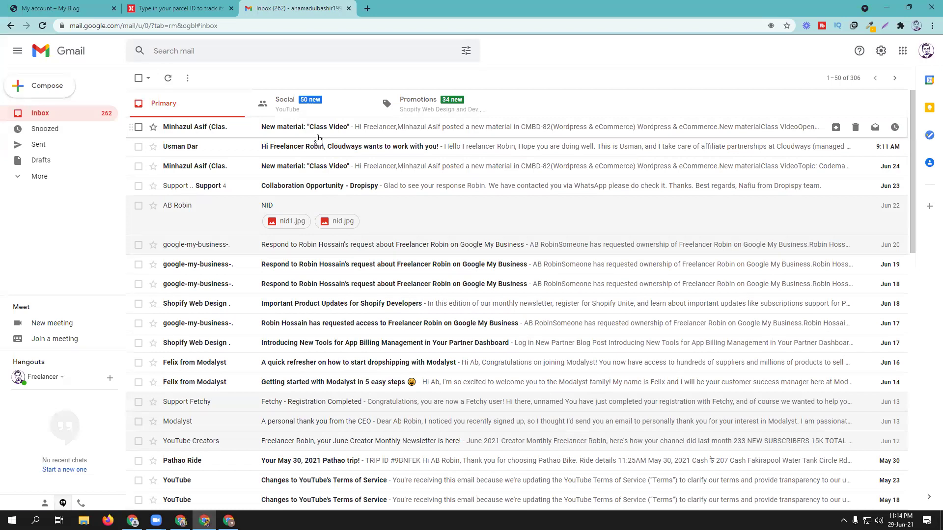
{"action": "left_click", "coordinate": [54, 178]}
Step: Check Gmail's Spam (empty) and All Mail folders, back to Inbox, then return to My account
{"action": "scroll", "coordinate": [65, 243], "scroll_direction": "down", "scroll_amount": 1}
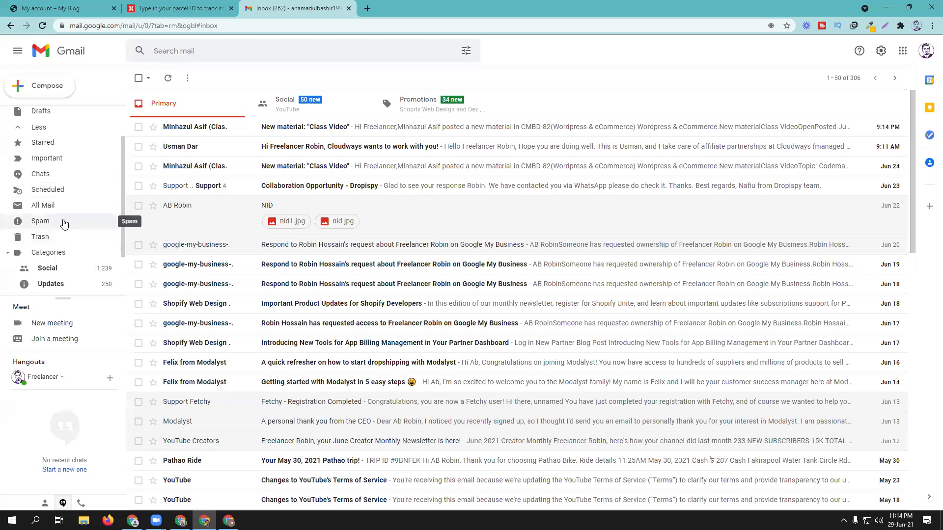
{"action": "scroll", "coordinate": [64, 224], "scroll_direction": "down", "scroll_amount": 2}
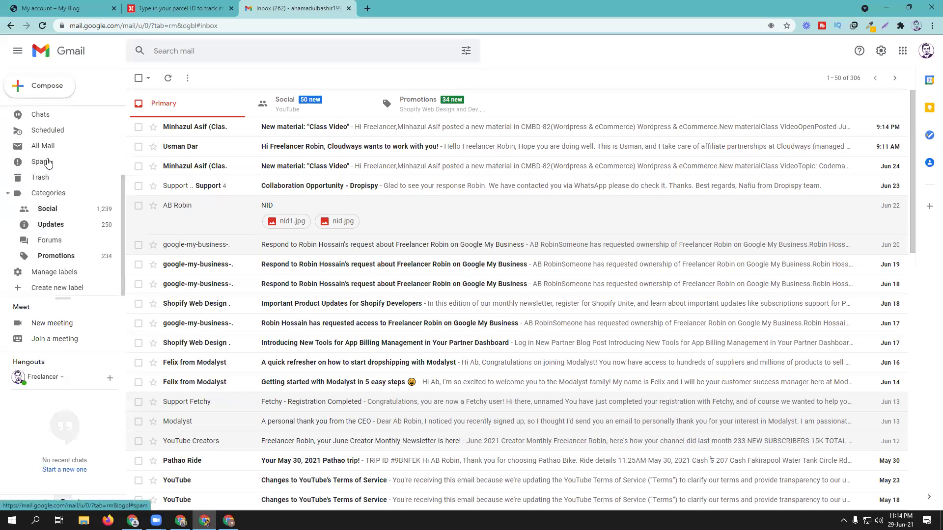
{"action": "left_click", "coordinate": [48, 163]}
{"action": "left_click", "coordinate": [46, 147]}
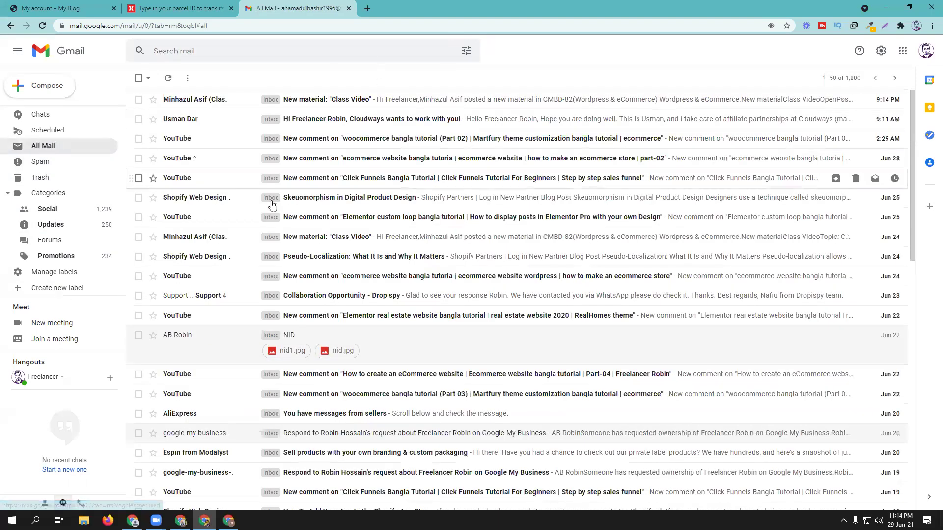
{"action": "scroll", "coordinate": [77, 122], "scroll_direction": "up", "scroll_amount": 3}
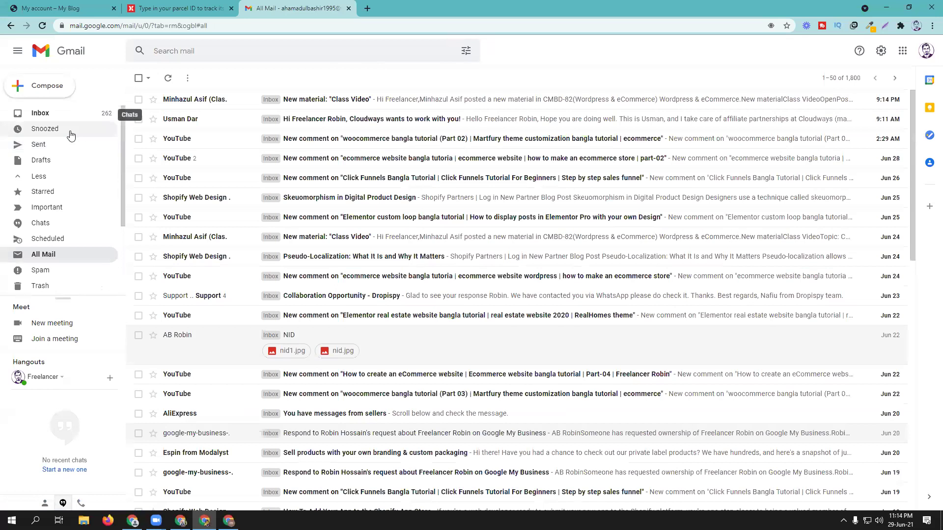
{"action": "left_click", "coordinate": [66, 112]}
{"action": "left_click", "coordinate": [66, 7]}
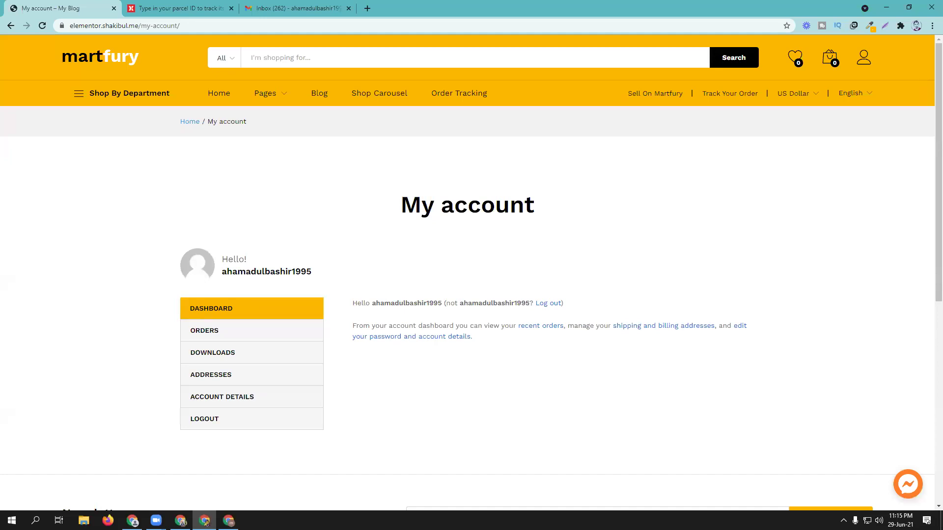
Step: Glance at the order #4869 admin page, then open the customer's Account details form
{"action": "left_click", "coordinate": [181, 521]}
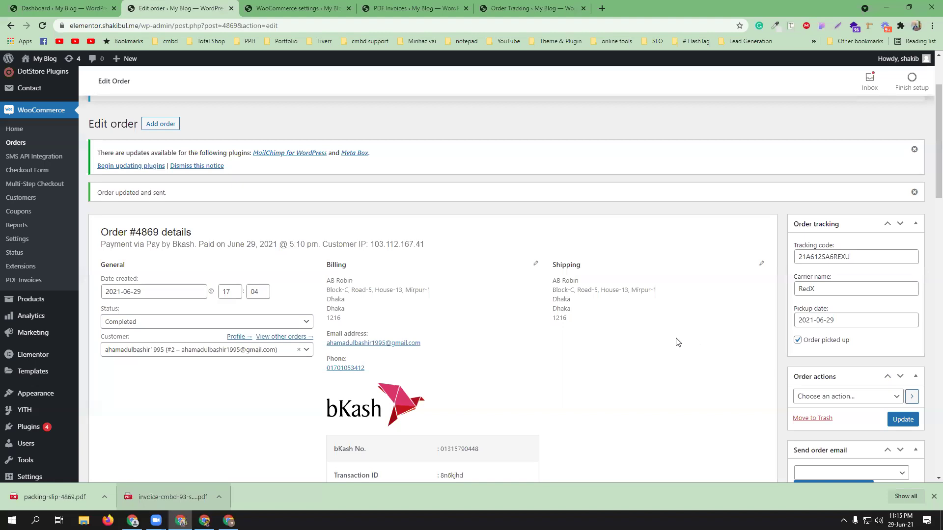
{"action": "left_click", "coordinate": [204, 520]}
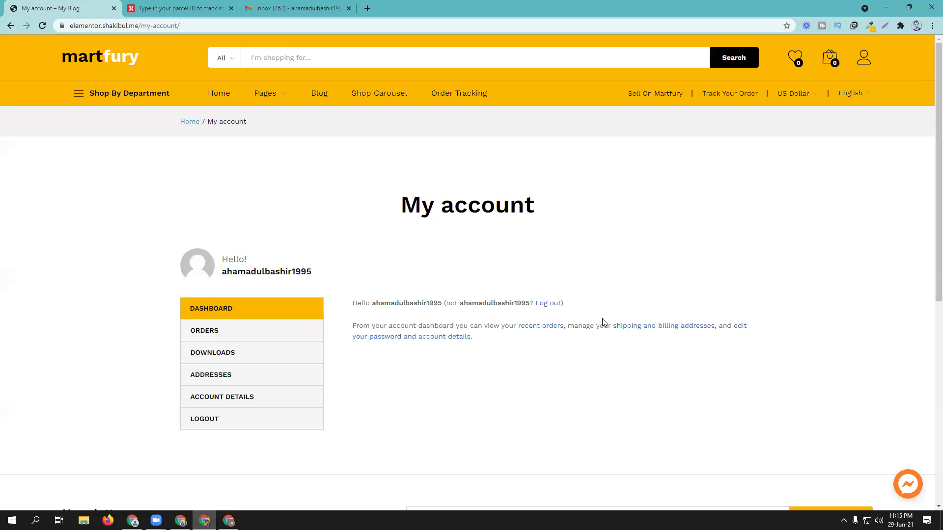
{"action": "left_click", "coordinate": [447, 342]}
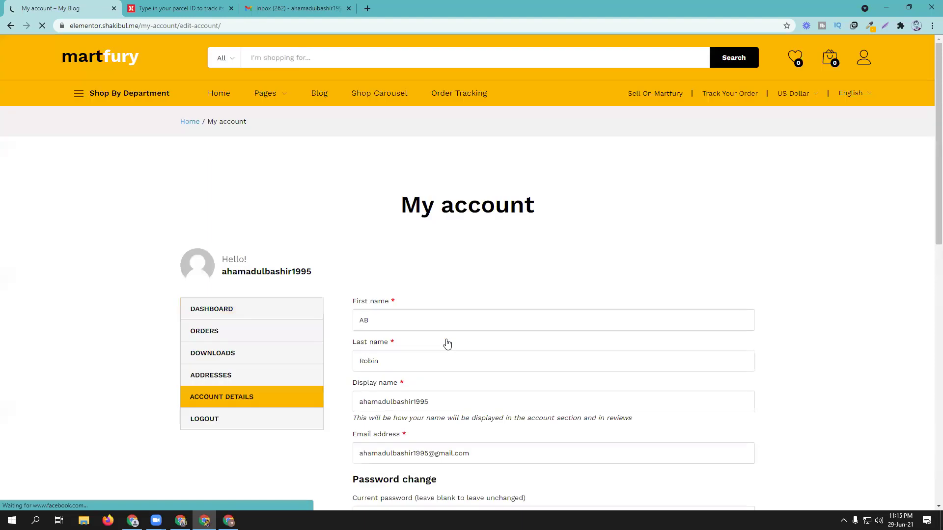
Step: Scroll to the Password change section, check the browser's signed-in profile, then go to Gmail
{"action": "scroll", "coordinate": [520, 366], "scroll_direction": "down", "scroll_amount": 2}
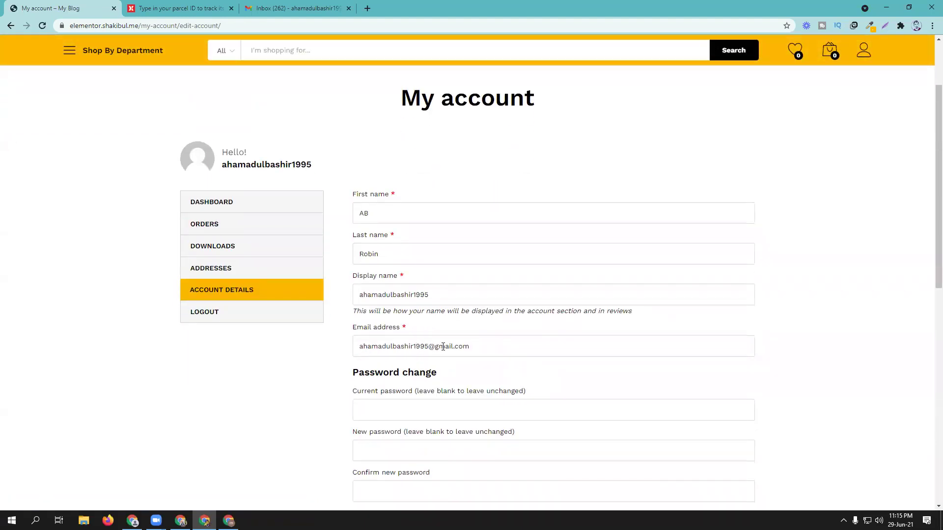
{"action": "left_click", "coordinate": [916, 25]}
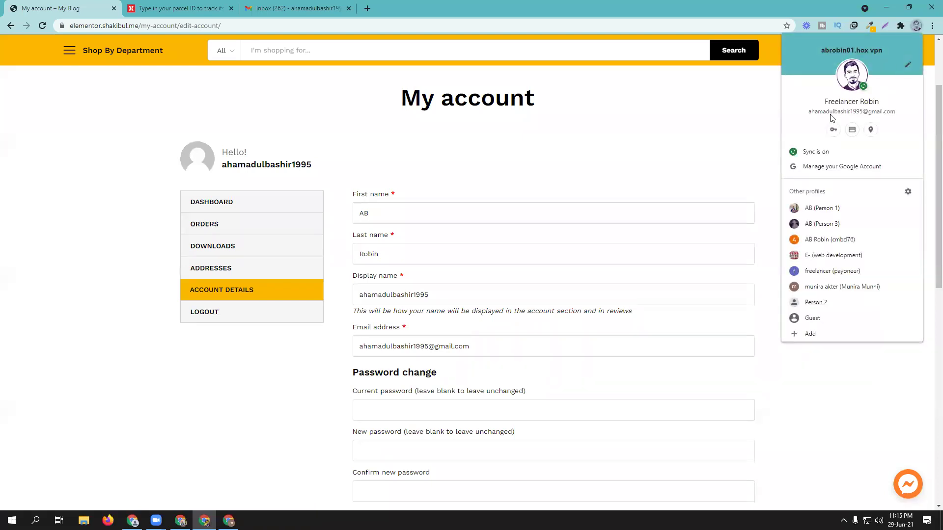
{"action": "left_click", "coordinate": [575, 179]}
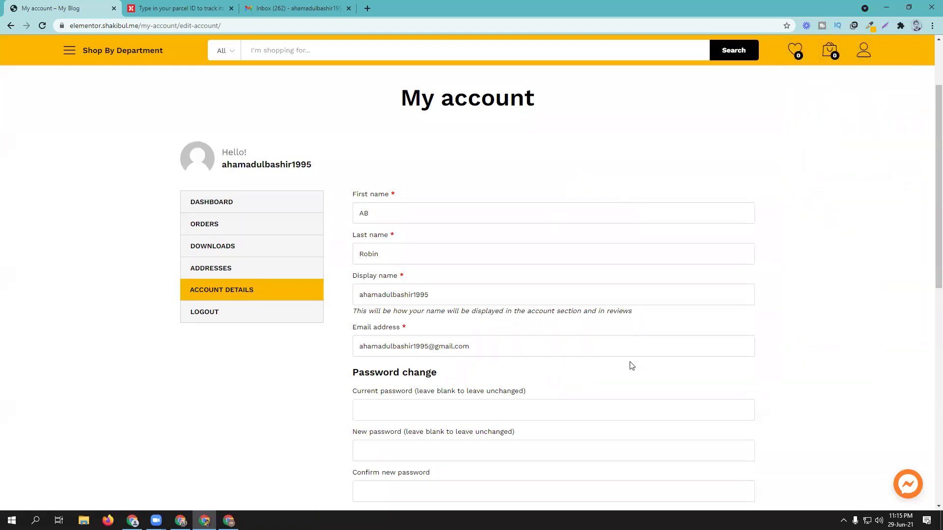
{"action": "scroll", "coordinate": [628, 364], "scroll_direction": "down", "scroll_amount": 2}
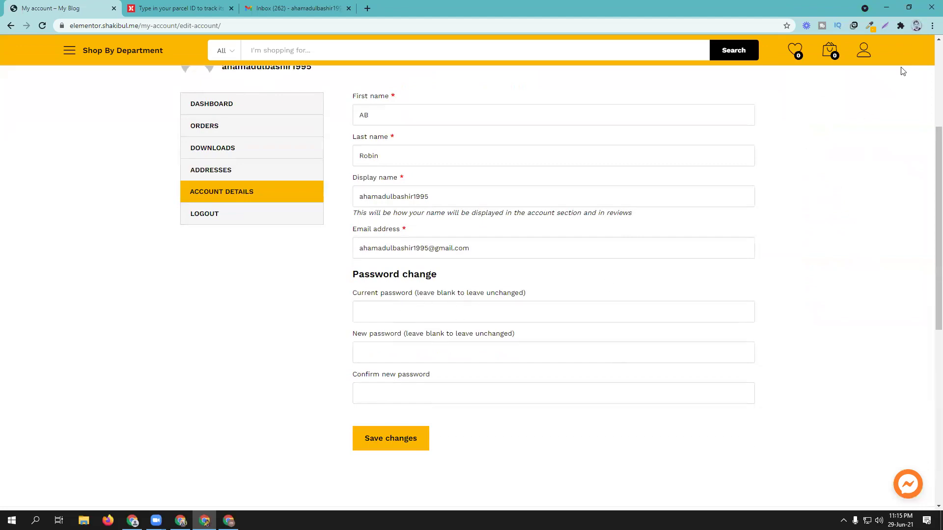
{"action": "left_click", "coordinate": [280, 7]}
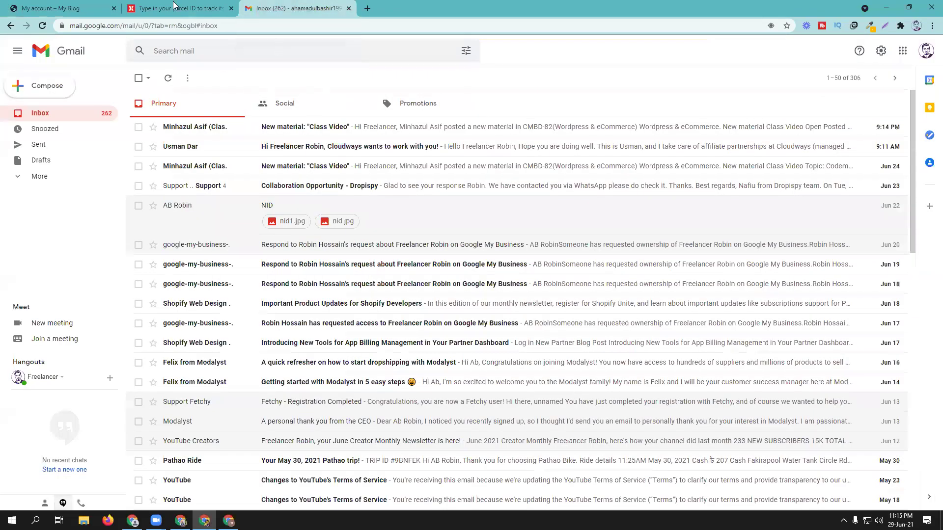
Step: Confirm order #4869 is Completed with RedX tracking, dismiss the download shelf, and return to Account details
{"action": "left_click", "coordinate": [64, 8]}
{"action": "left_click", "coordinate": [177, 516]}
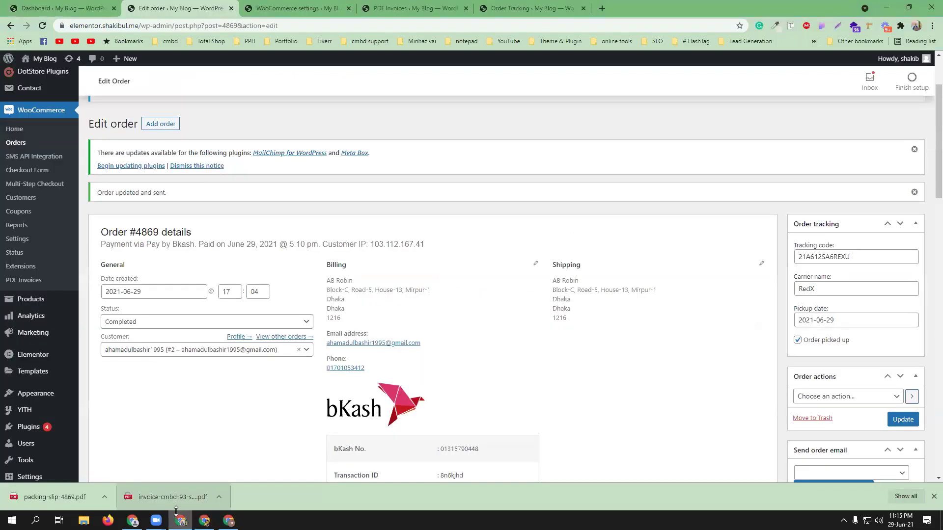
{"action": "scroll", "coordinate": [38, 194], "scroll_direction": "up", "scroll_amount": 1}
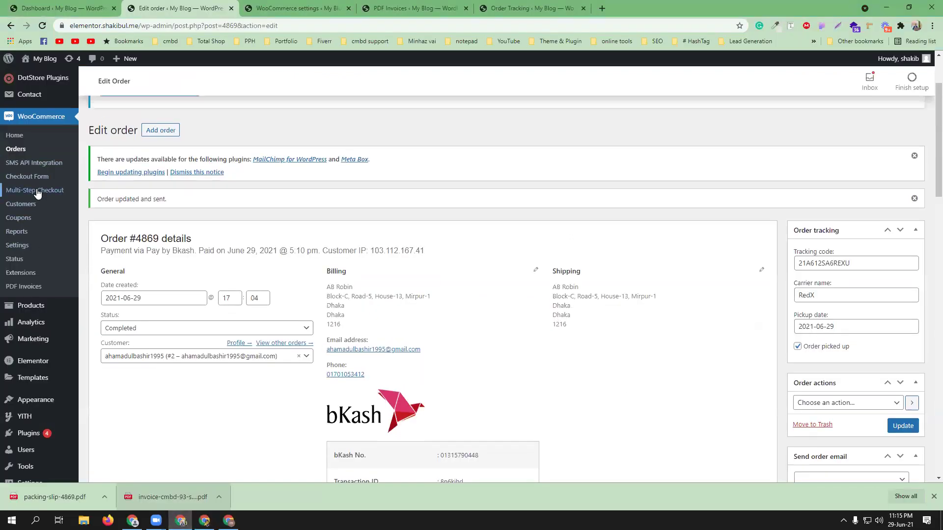
{"action": "scroll", "coordinate": [38, 194], "scroll_direction": "up", "scroll_amount": 2}
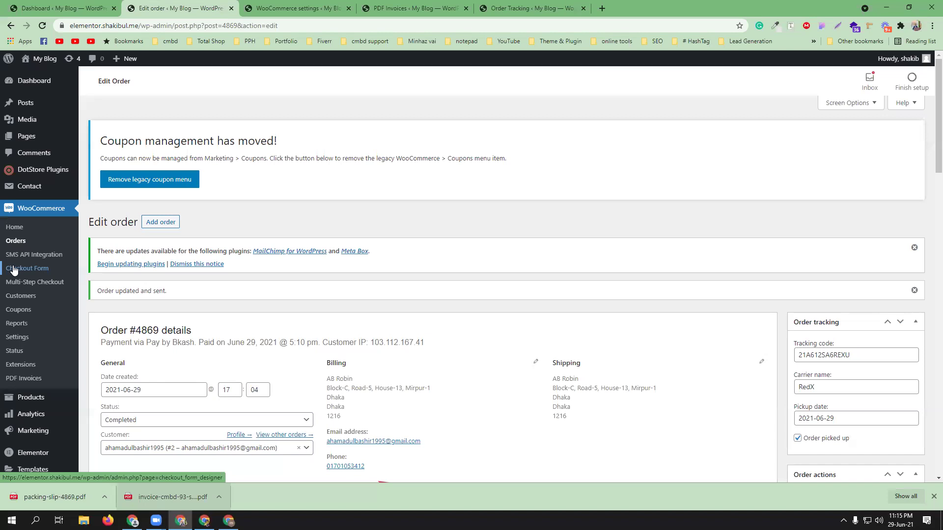
{"action": "left_click", "coordinate": [933, 497]}
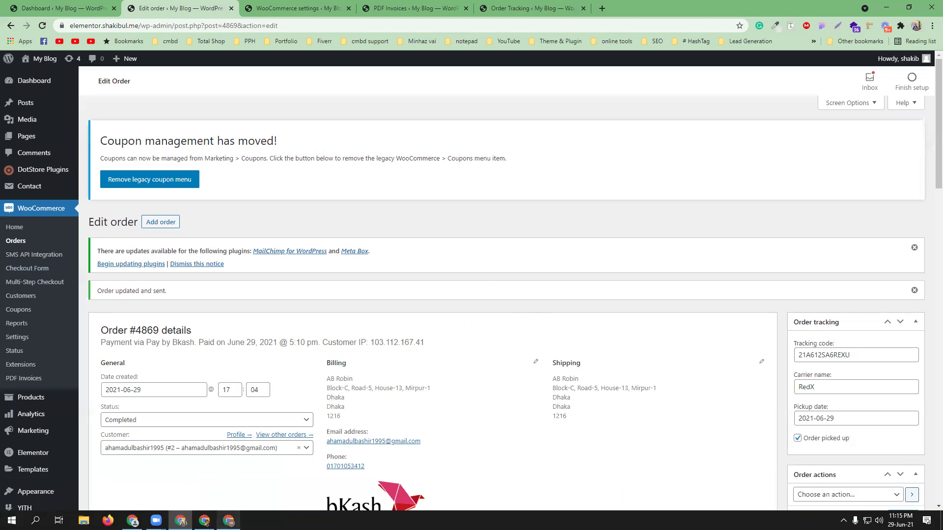
{"action": "left_click", "coordinate": [204, 520]}
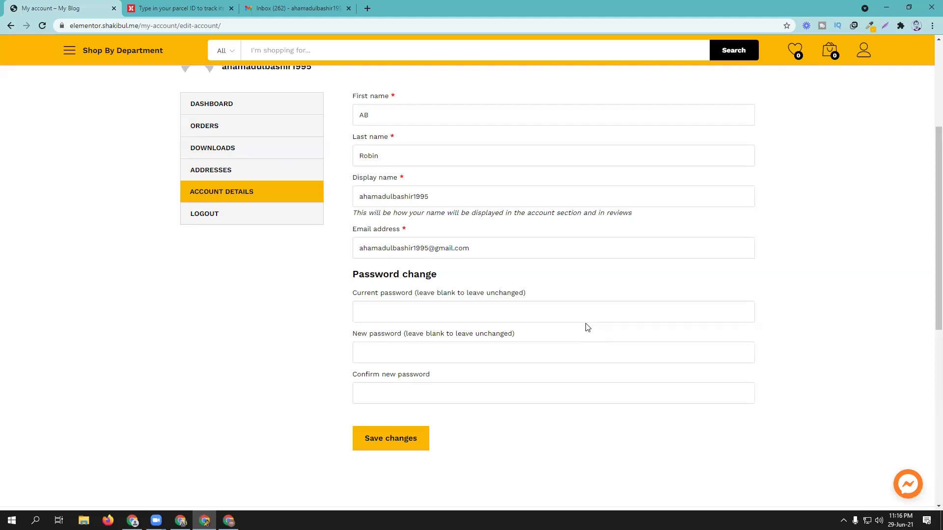
Step: Log out of the customer account and autofill the saved email on the login form
{"action": "scroll", "coordinate": [588, 328], "scroll_direction": "up", "scroll_amount": 5}
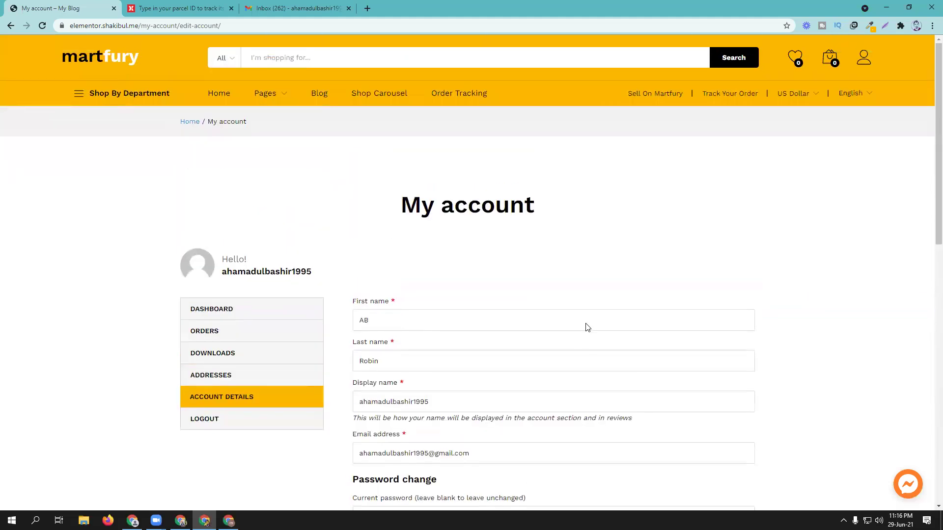
{"action": "left_click", "coordinate": [202, 419]}
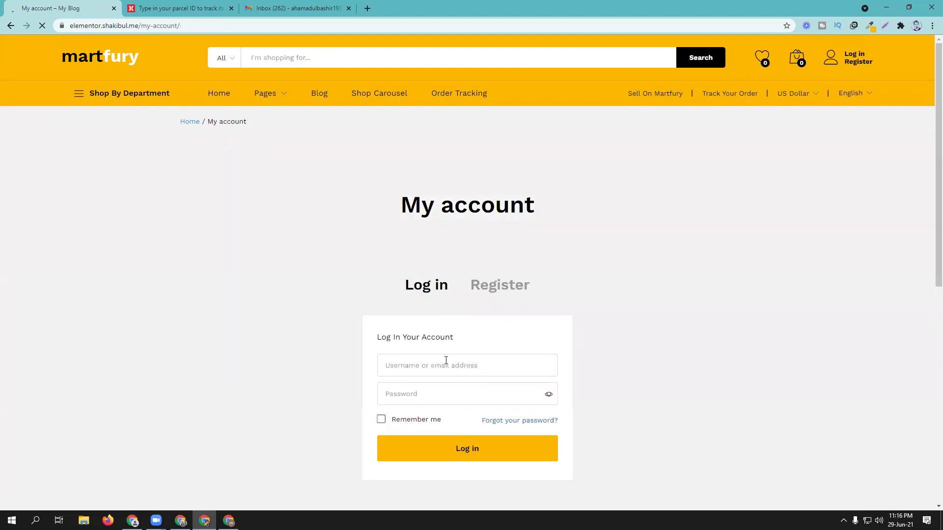
{"action": "scroll", "coordinate": [443, 353], "scroll_direction": "down", "scroll_amount": 1}
{"action": "left_click", "coordinate": [437, 318]}
{"action": "left_click", "coordinate": [304, 331]}
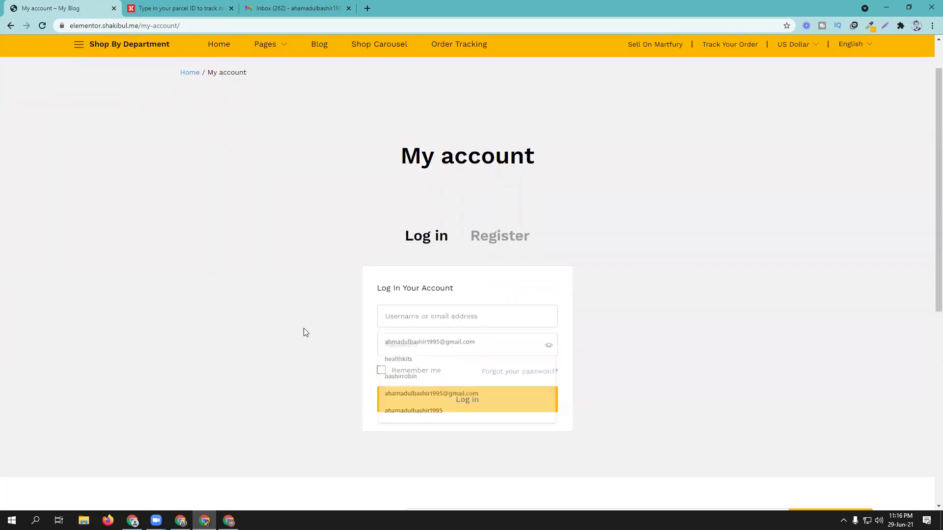
{"action": "left_click", "coordinate": [421, 324]}
{"action": "left_click", "coordinate": [423, 341]}
{"action": "scroll", "coordinate": [319, 339], "scroll_direction": "down", "scroll_amount": 2}
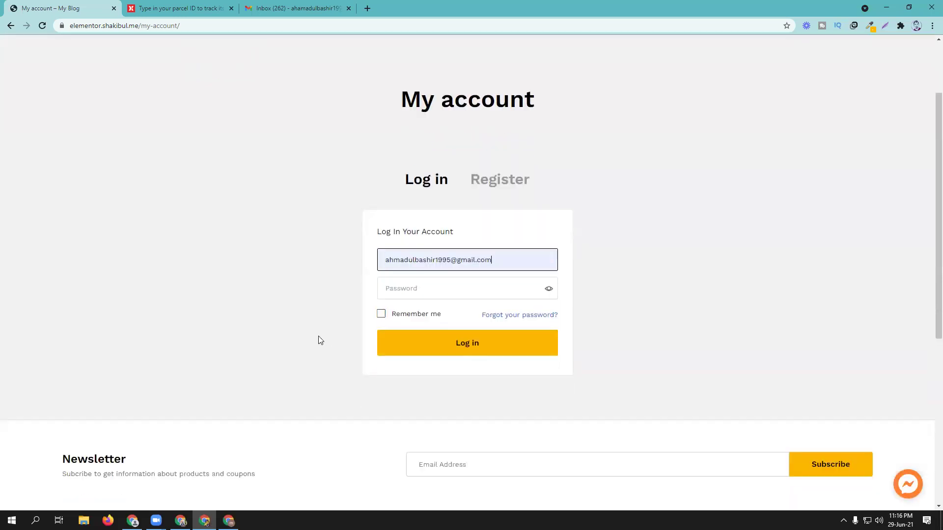
Step: Request a password reset email for the customer's saved address via Forgot your password
{"action": "left_click", "coordinate": [511, 267]}
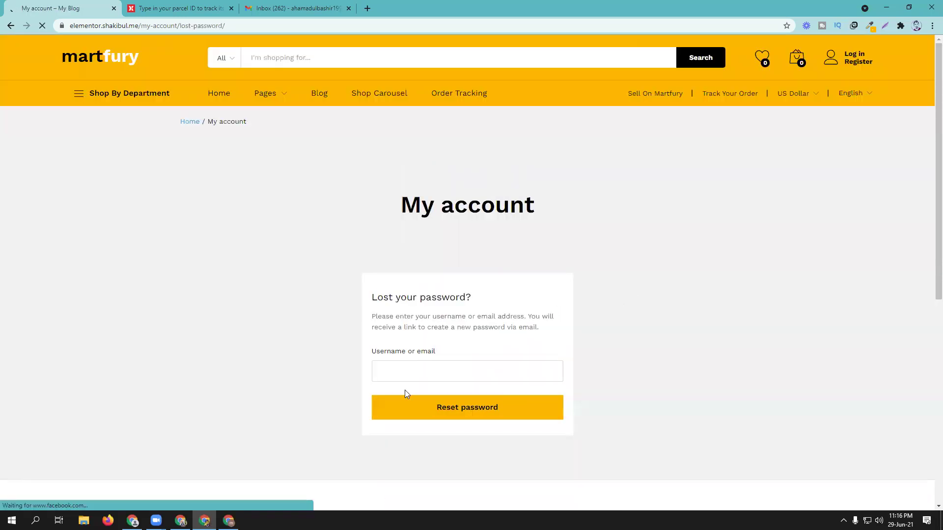
{"action": "left_click", "coordinate": [400, 370]}
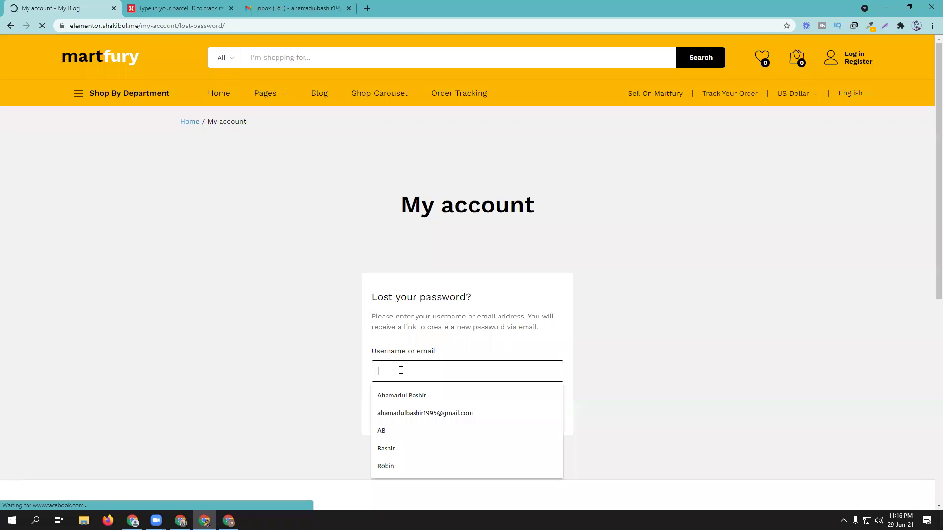
{"action": "left_click", "coordinate": [406, 412]}
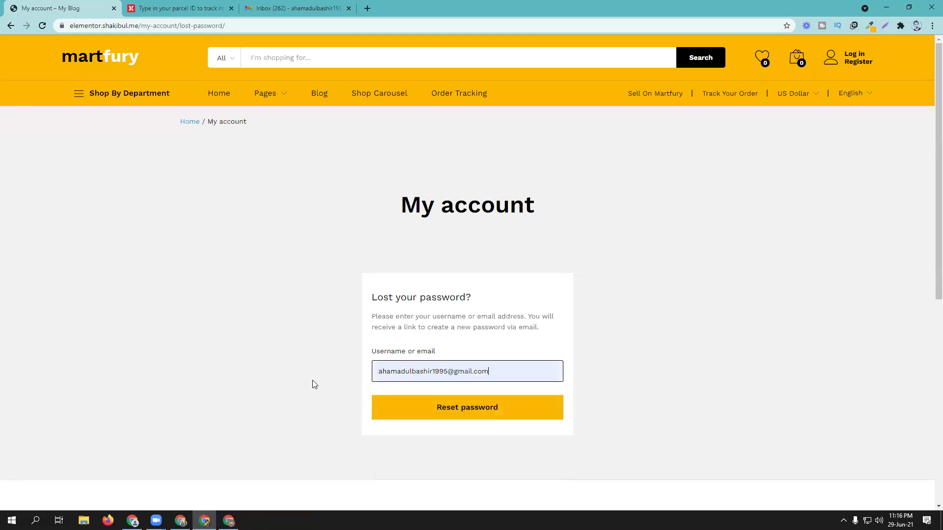
{"action": "scroll", "coordinate": [312, 380], "scroll_direction": "down", "scroll_amount": 2}
{"action": "left_click", "coordinate": [504, 300]}
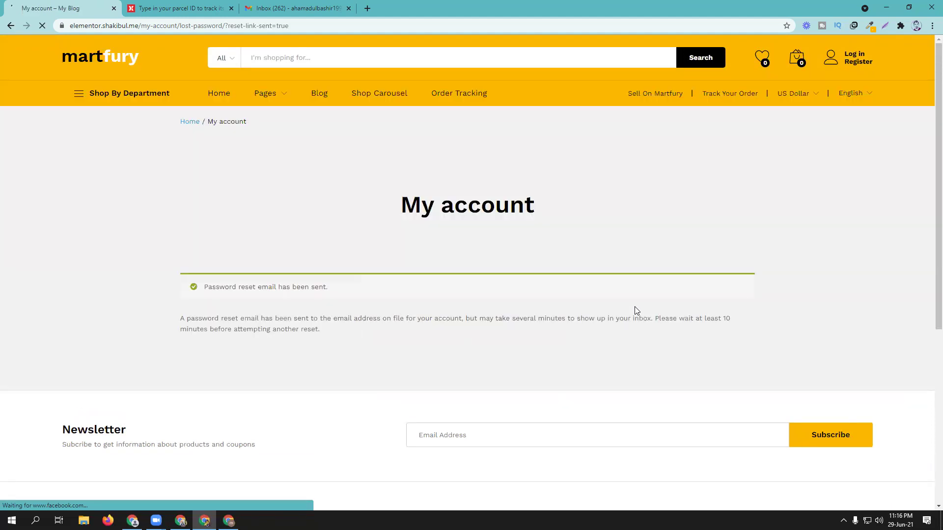
{"action": "scroll", "coordinate": [502, 253], "scroll_direction": "down", "scroll_amount": 2}
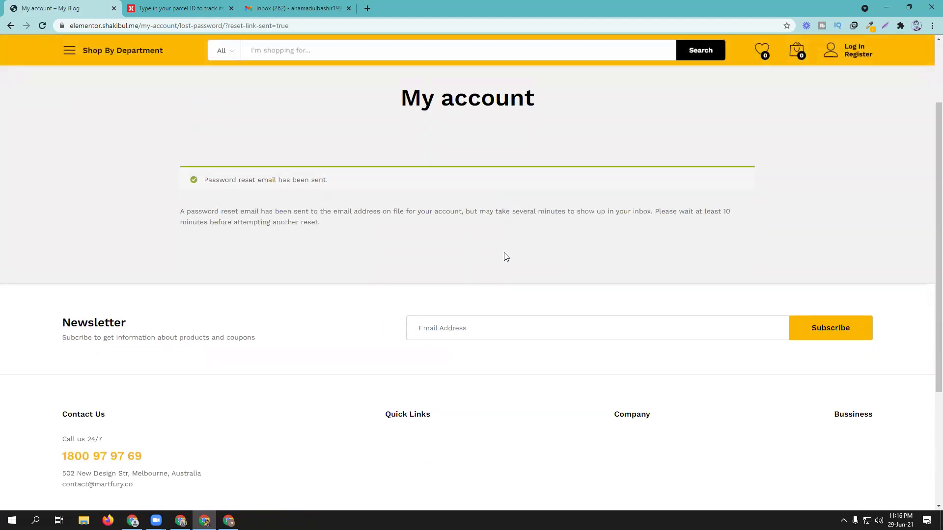
{"action": "scroll", "coordinate": [505, 256], "scroll_direction": "up", "scroll_amount": 4}
{"action": "left_click", "coordinate": [294, 9]}
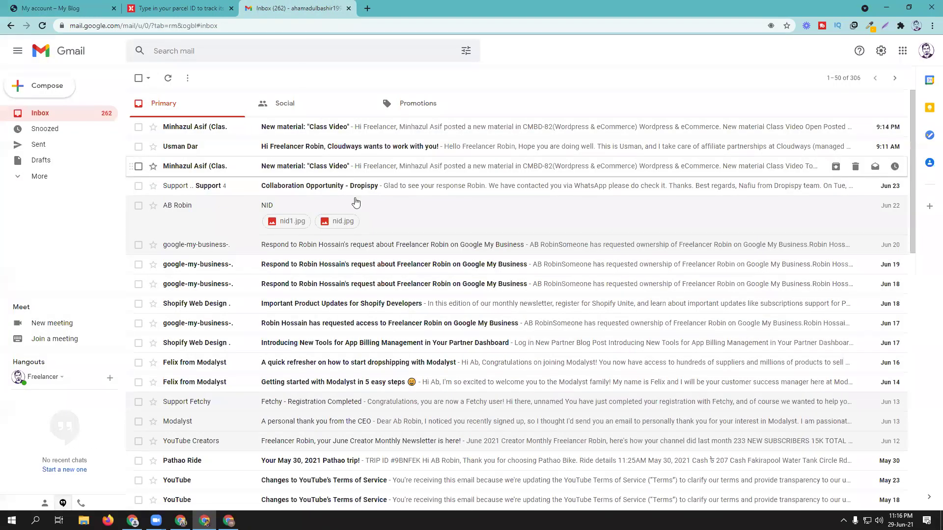
Step: Reload the Gmail inbox, expand the full folder list, then return to the reset confirmation page
{"action": "left_click", "coordinate": [42, 25]}
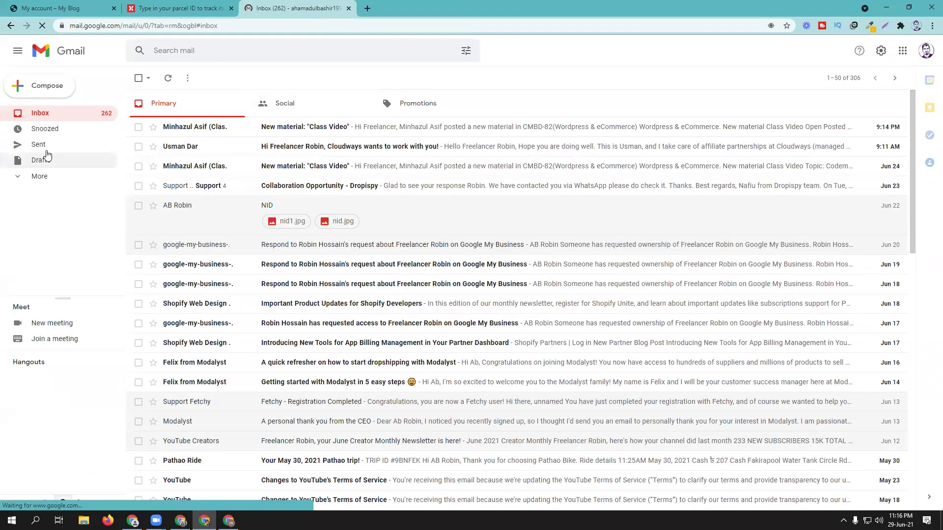
{"action": "left_click", "coordinate": [34, 176]}
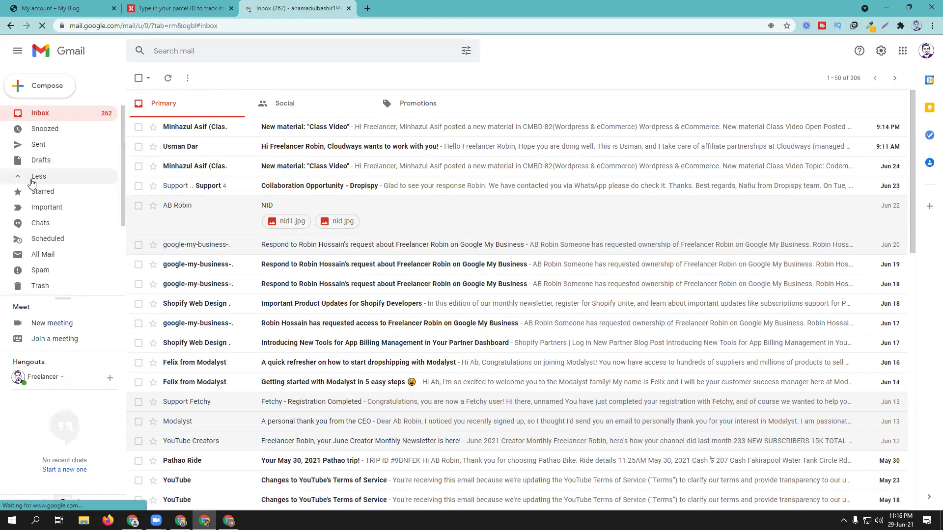
{"action": "scroll", "coordinate": [32, 183], "scroll_direction": "down", "scroll_amount": 3}
{"action": "scroll", "coordinate": [35, 182], "scroll_direction": "up", "scroll_amount": 3}
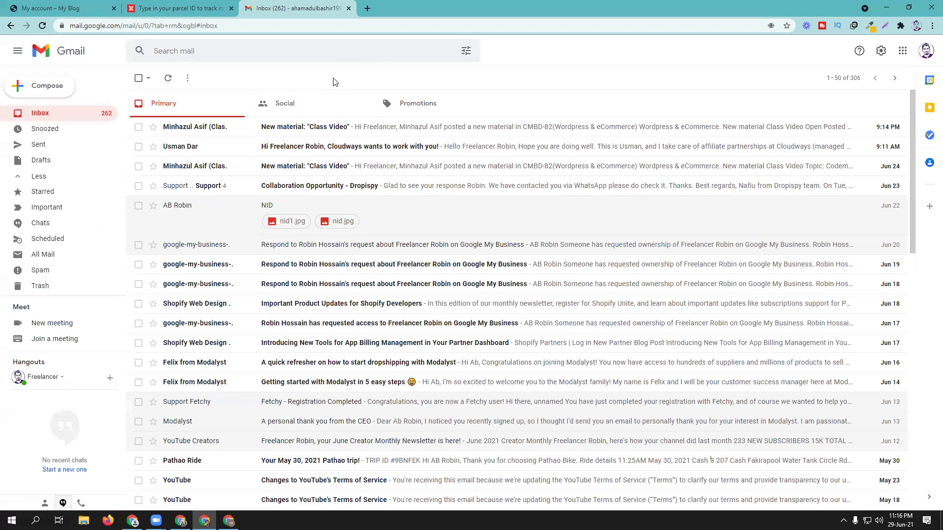
{"action": "left_click", "coordinate": [54, 8]}
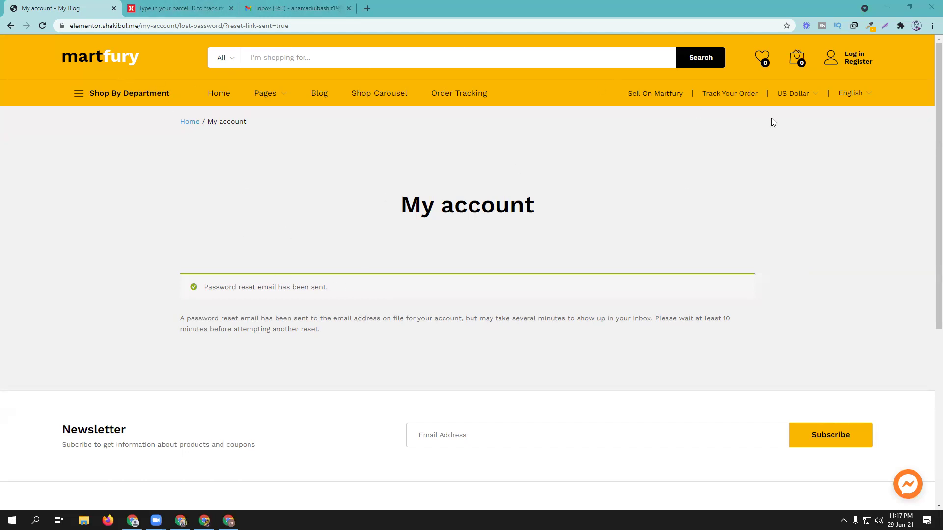
Step: Bring up the storefront's language selector on the reset confirmation page
{"action": "mouse_move", "coordinate": [867, 100]}
Step: From the order #4869 edit page, open Plugins > Installed Plugins in a background tab
{"action": "left_click", "coordinate": [181, 521]}
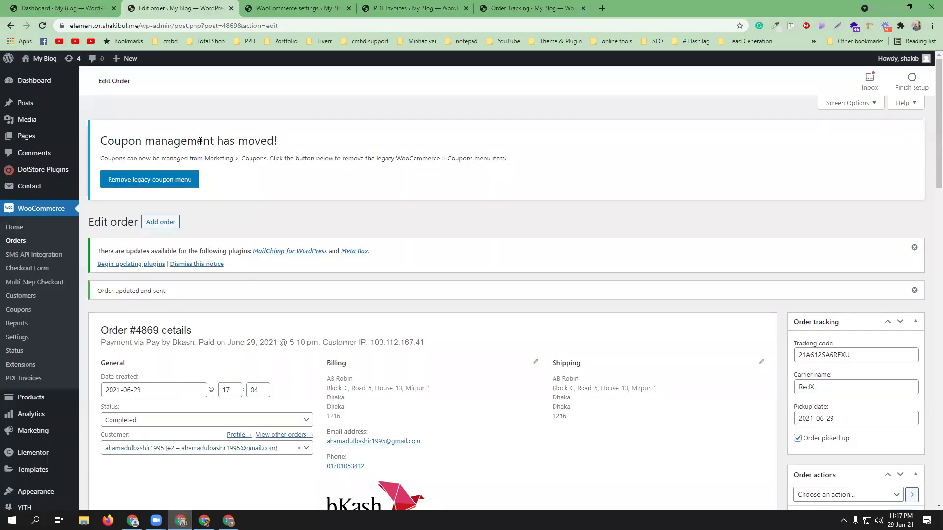
{"action": "key", "text": "ctrl+Tab"}
{"action": "left_click", "coordinate": [167, 7]}
{"action": "scroll", "coordinate": [30, 427], "scroll_direction": "down", "scroll_amount": 1}
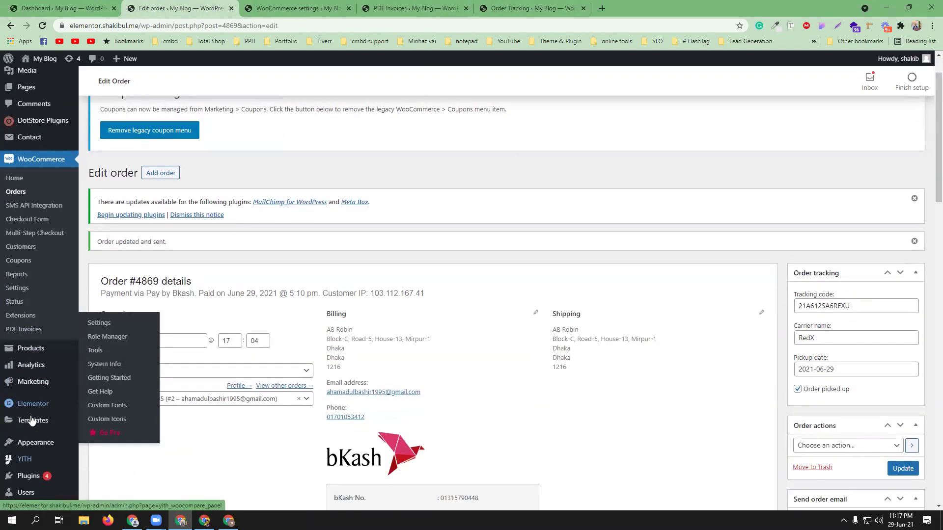
{"action": "scroll", "coordinate": [30, 412], "scroll_direction": "down", "scroll_amount": 1}
{"action": "mouse_move", "coordinate": [44, 428]}
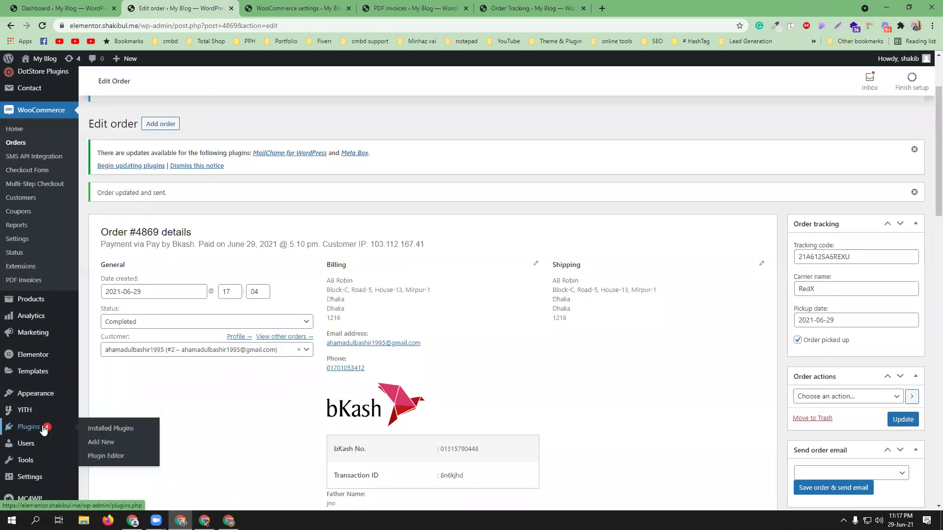
{"action": "middle_click", "coordinate": [98, 430]}
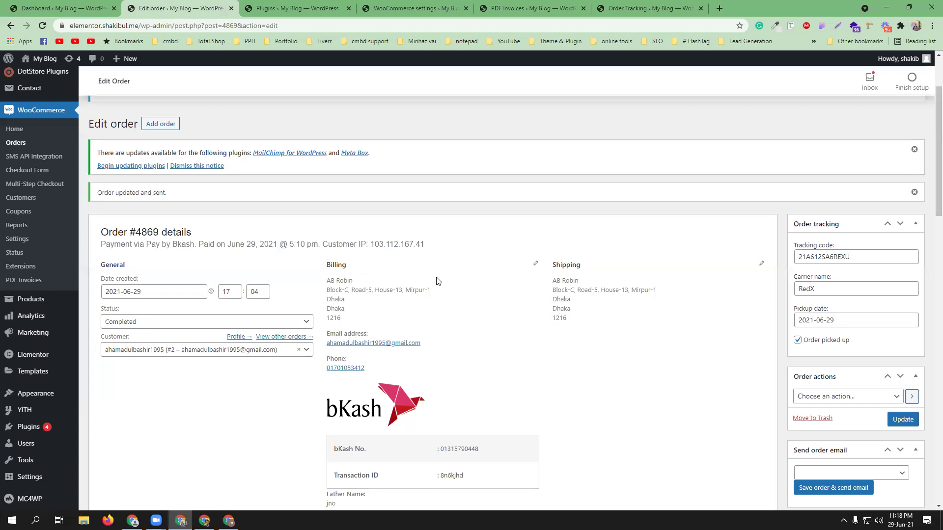
Step: Go to the Plugins page, choose Add New and reveal the Upload Plugin form
{"action": "scroll", "coordinate": [438, 282], "scroll_direction": "down", "scroll_amount": 3}
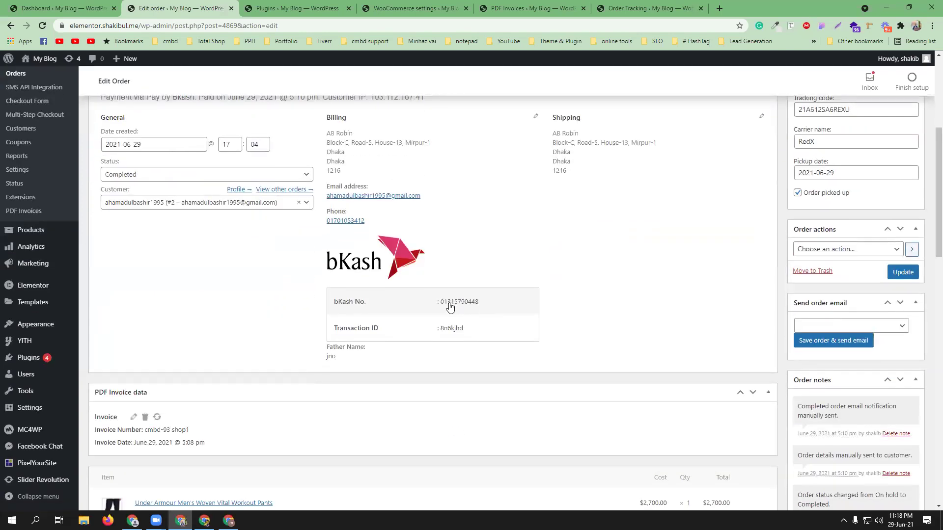
{"action": "scroll", "coordinate": [469, 329], "scroll_direction": "up", "scroll_amount": 2}
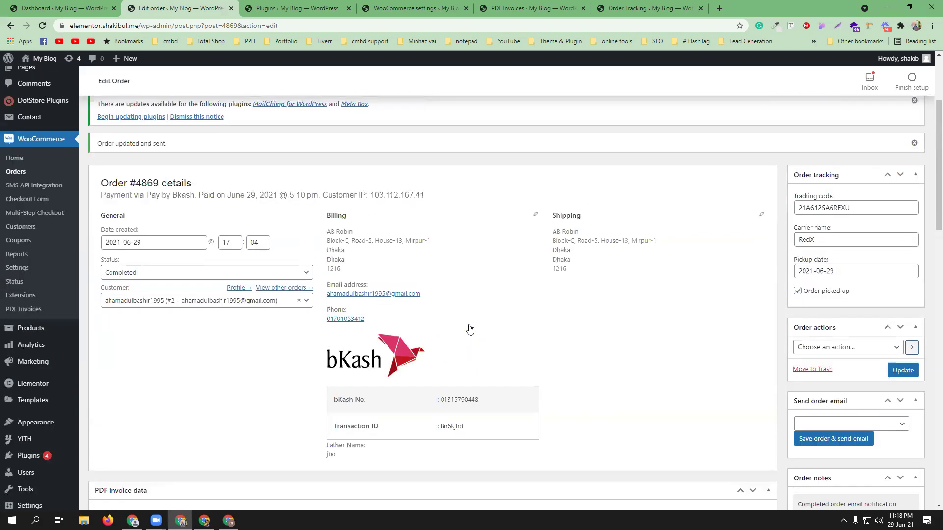
{"action": "scroll", "coordinate": [469, 328], "scroll_direction": "down", "scroll_amount": 4}
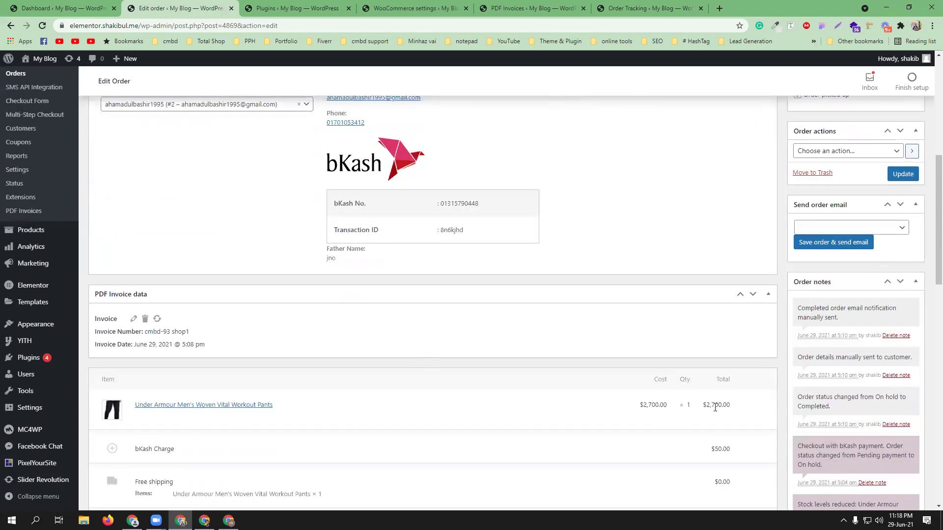
{"action": "scroll", "coordinate": [484, 354], "scroll_direction": "down", "scroll_amount": 1}
{"action": "scroll", "coordinate": [483, 354], "scroll_direction": "up", "scroll_amount": 5}
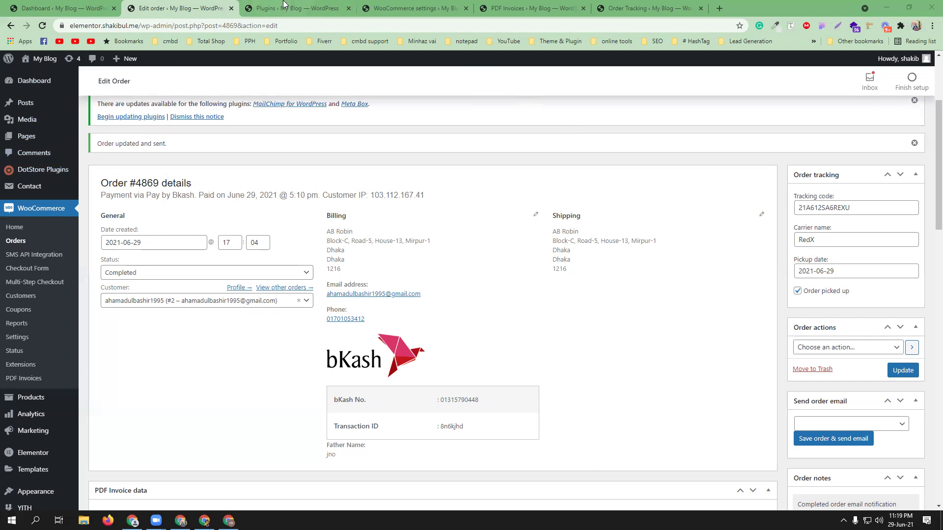
{"action": "left_click", "coordinate": [296, 7]}
{"action": "left_click", "coordinate": [140, 85]}
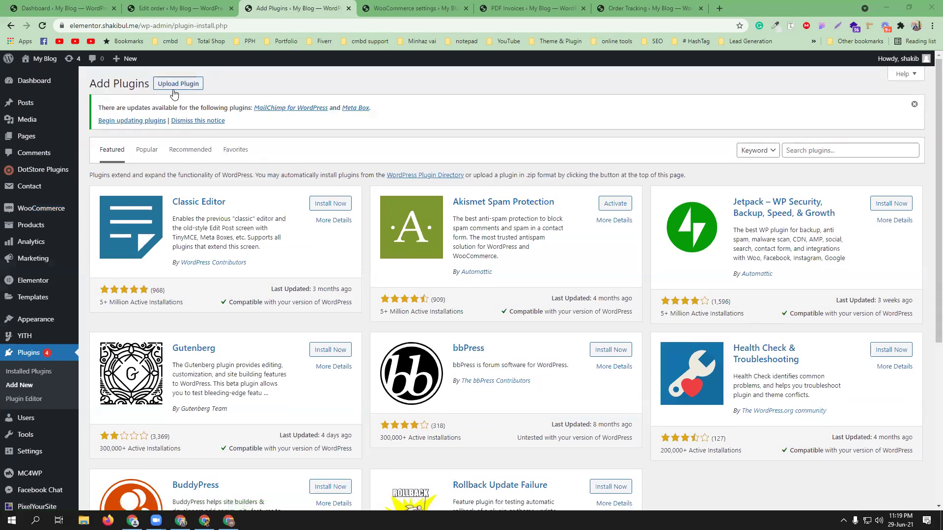
{"action": "left_click", "coordinate": [176, 84]}
Step: Upload woocommerce-ultimate-multi-currency-suite.zip, install it and activate the plugin
{"action": "left_click", "coordinate": [435, 218]}
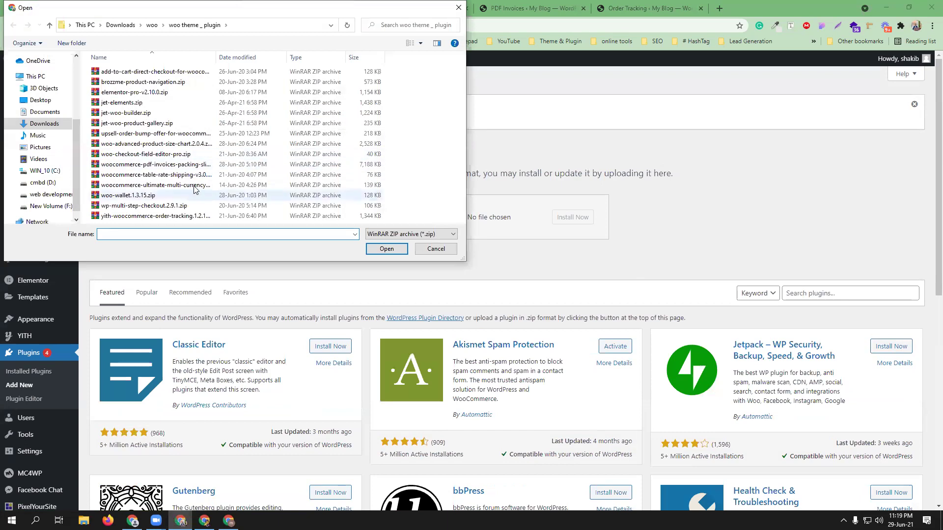
{"action": "left_click", "coordinate": [194, 185]}
{"action": "left_click", "coordinate": [386, 249]}
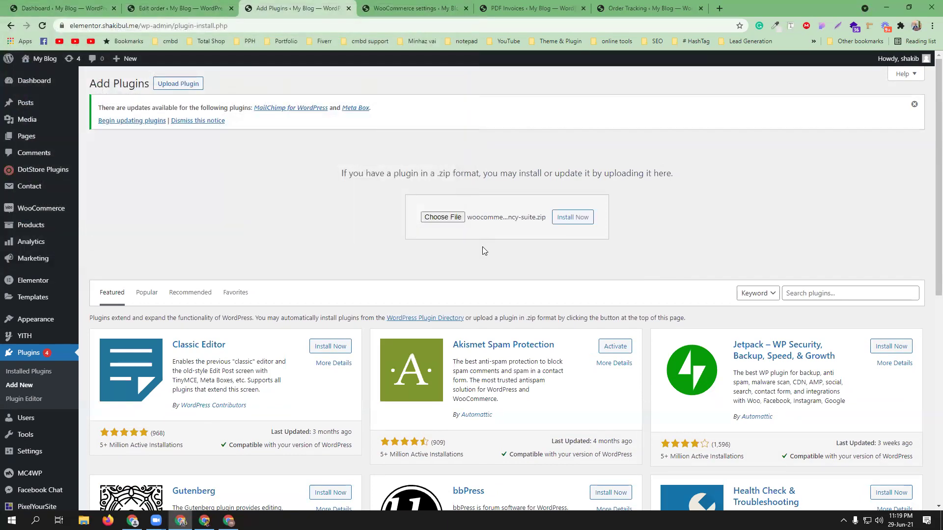
{"action": "left_click", "coordinate": [565, 222]}
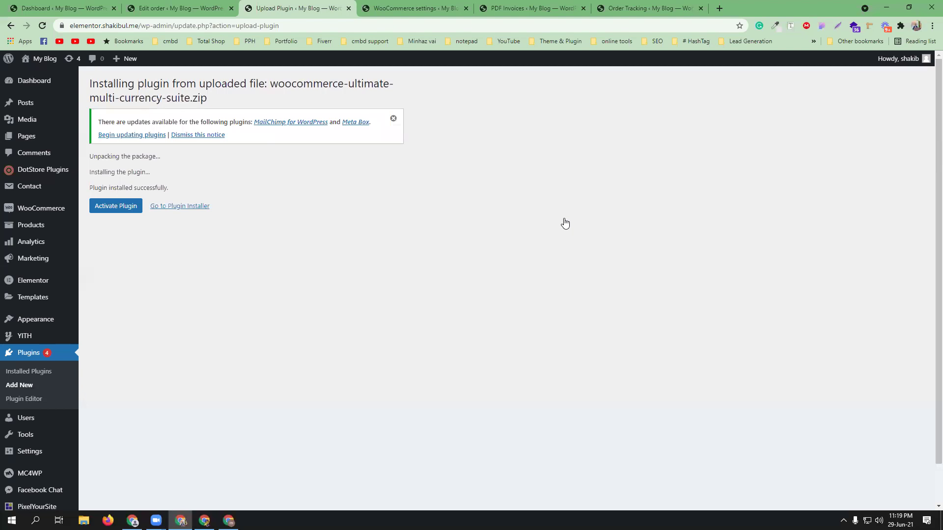
{"action": "left_click", "coordinate": [109, 208]}
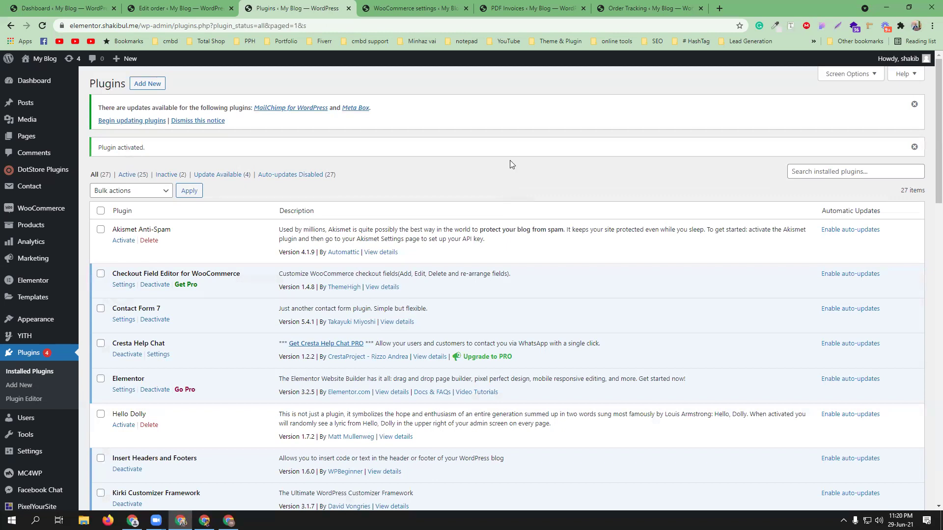
Step: Open WooCommerce Home and WooCommerce Reports from the sidebar in new background tabs
{"action": "scroll", "coordinate": [314, 285], "scroll_direction": "down", "scroll_amount": 4}
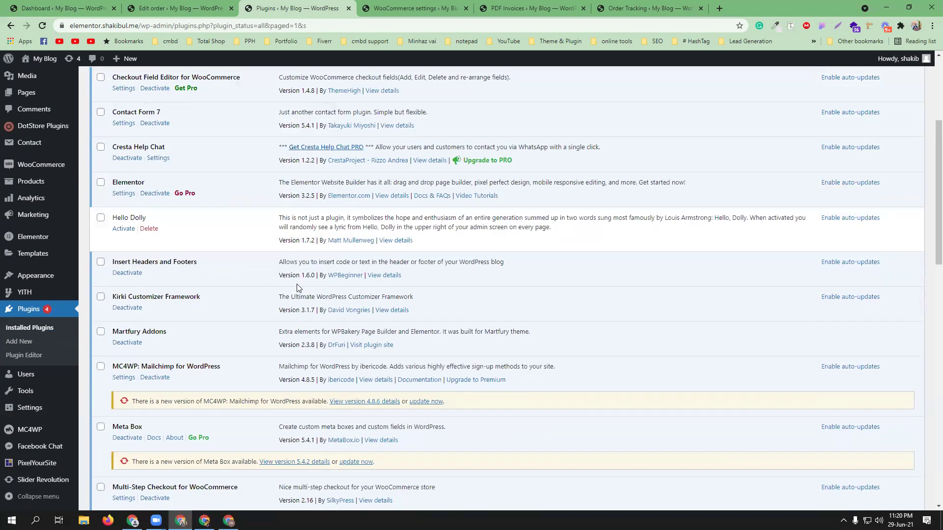
{"action": "scroll", "coordinate": [296, 284], "scroll_direction": "down", "scroll_amount": 2}
{"action": "scroll", "coordinate": [294, 283], "scroll_direction": "down", "scroll_amount": 6}
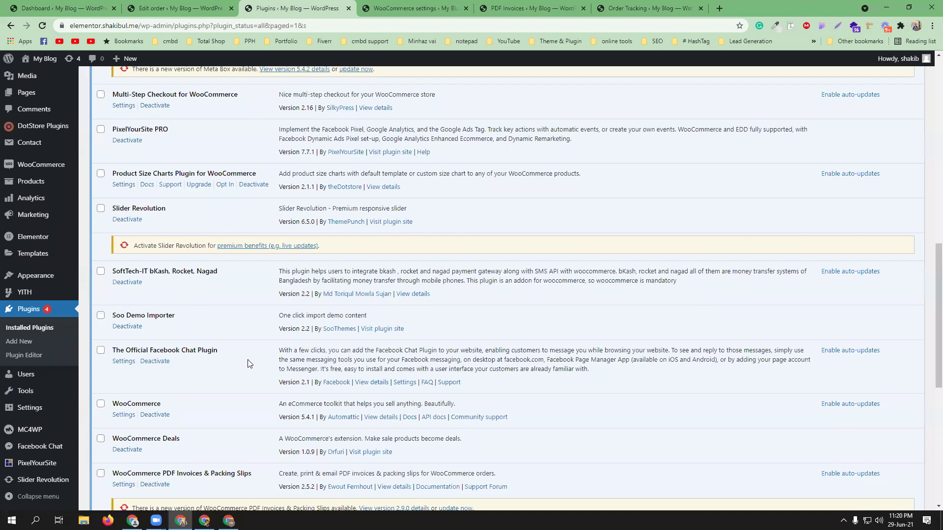
{"action": "scroll", "coordinate": [248, 364], "scroll_direction": "up", "scroll_amount": 12}
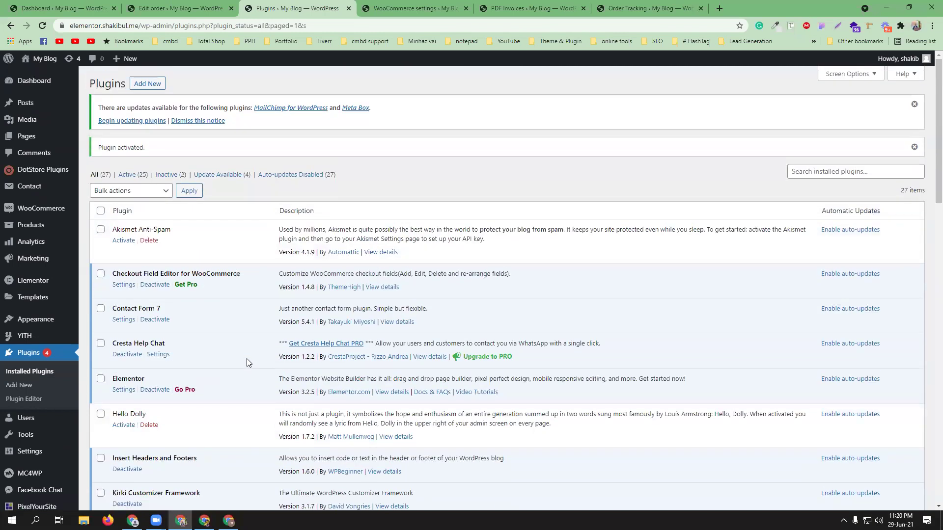
{"action": "mouse_move", "coordinate": [53, 211]}
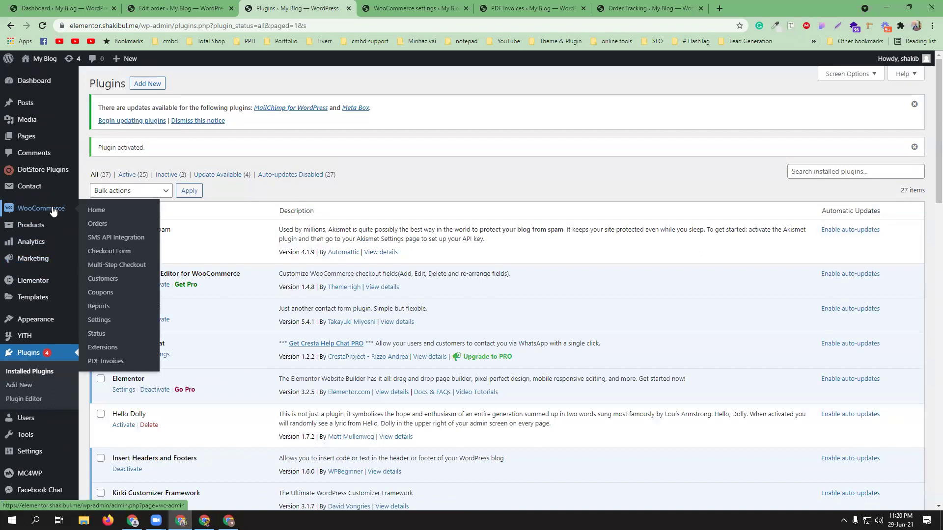
{"action": "middle_click", "coordinate": [94, 215]}
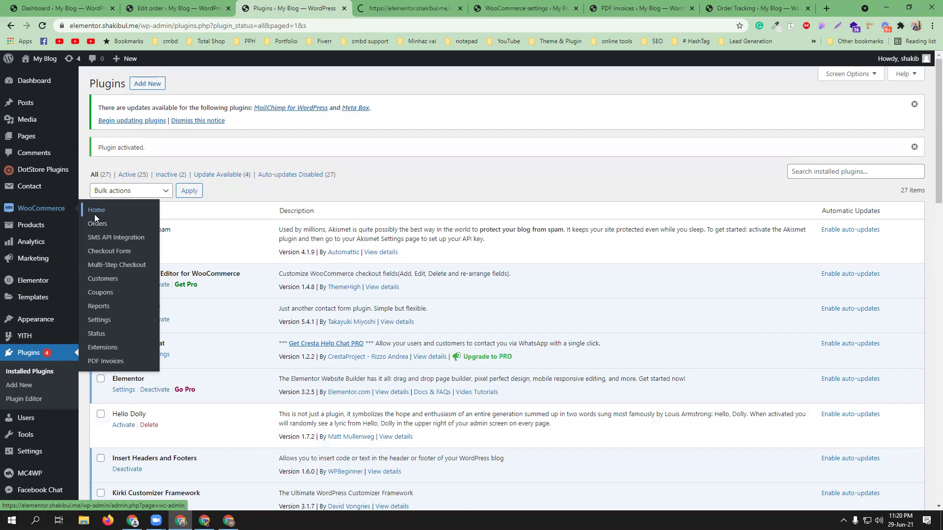
{"action": "middle_click", "coordinate": [98, 306]}
Step: Look over the Home tab, then settle on the Reports page's last-7-days Orders sales report
{"action": "left_click", "coordinate": [355, 6]}
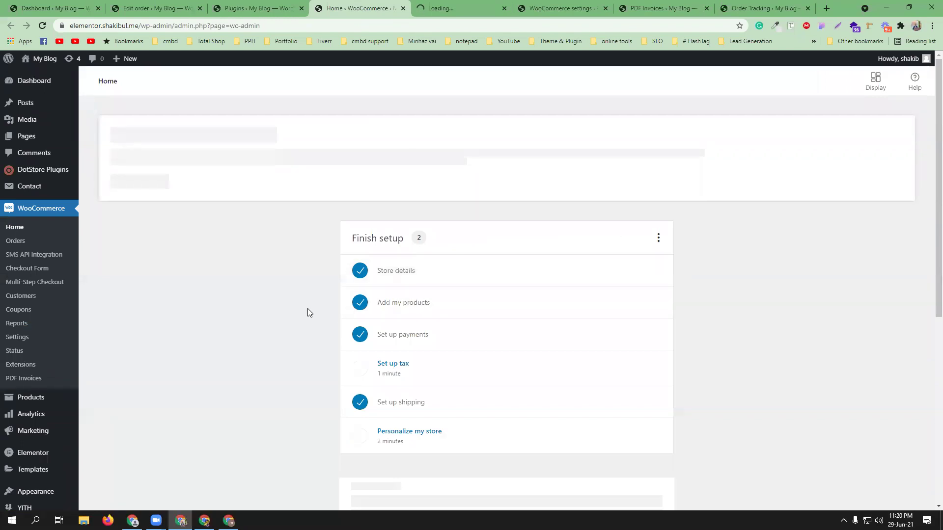
{"action": "scroll", "coordinate": [307, 309], "scroll_direction": "down", "scroll_amount": 5}
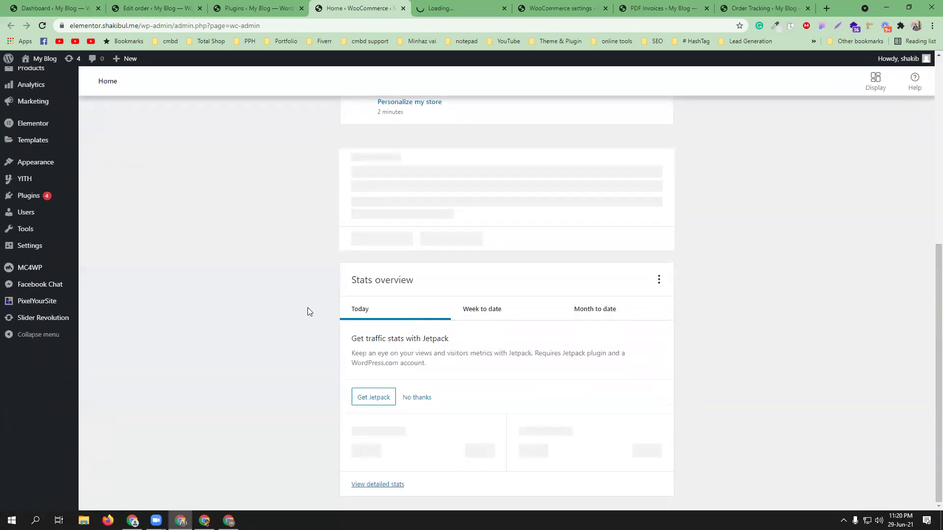
{"action": "left_click", "coordinate": [476, 6]}
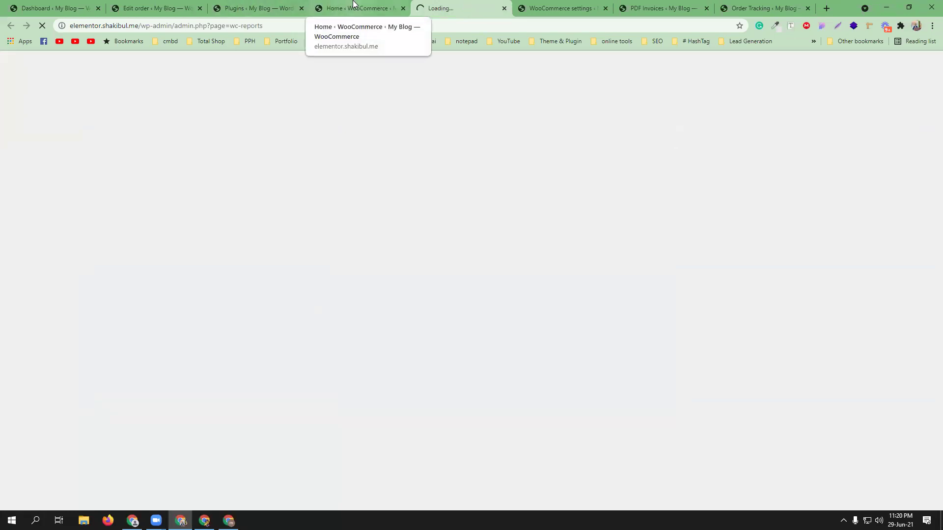
{"action": "left_click", "coordinate": [288, 6]}
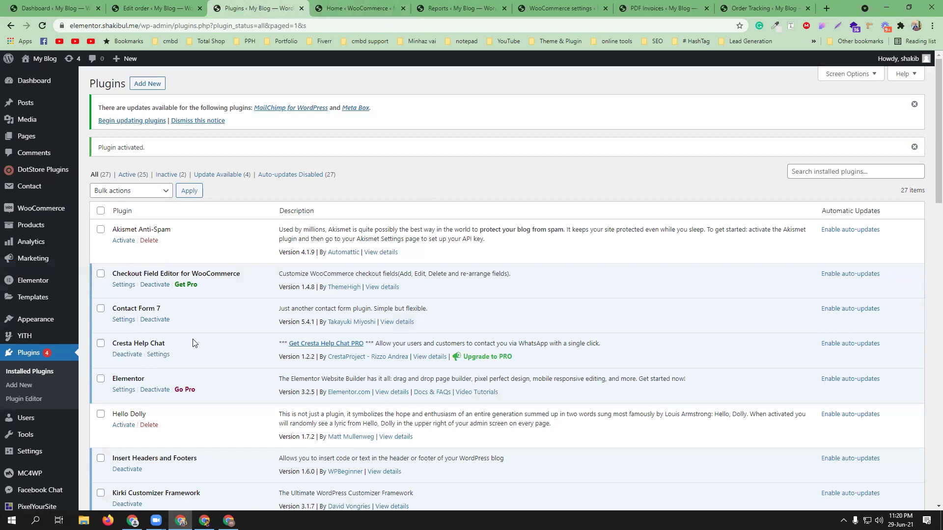
{"action": "left_click", "coordinate": [462, 7]}
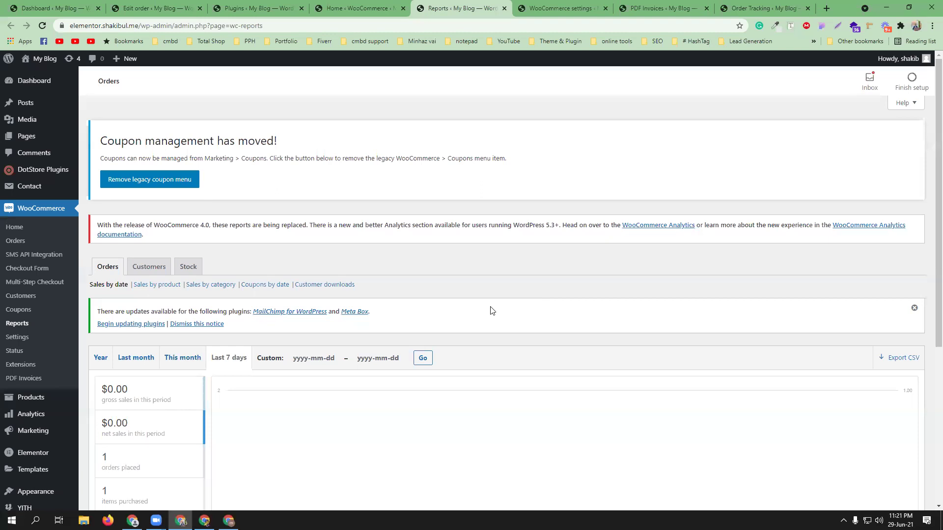
Step: Switch the WooCommerce Reports page to the Customers report
{"action": "scroll", "coordinate": [408, 318], "scroll_direction": "down", "scroll_amount": 3}
{"action": "mouse_move", "coordinate": [125, 256]}
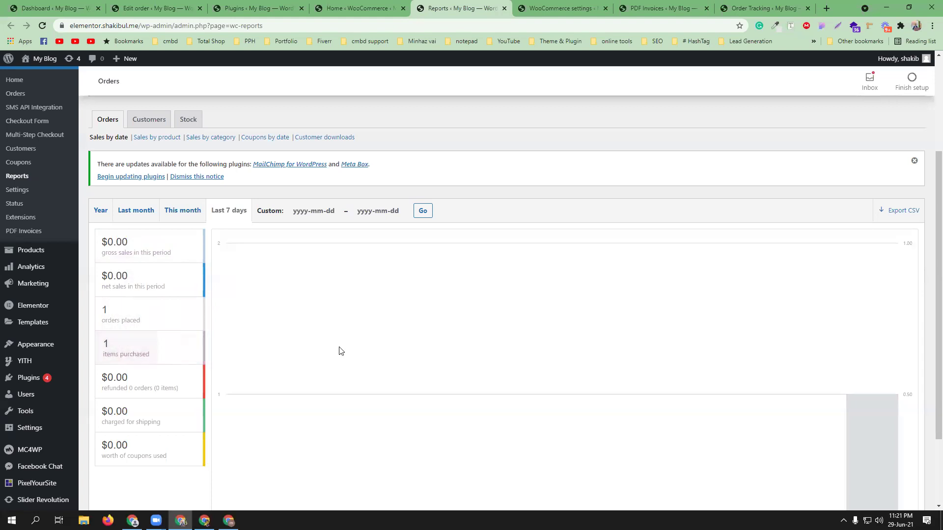
{"action": "scroll", "coordinate": [322, 351], "scroll_direction": "down", "scroll_amount": 2}
{"action": "scroll", "coordinate": [356, 303], "scroll_direction": "down", "scroll_amount": 1}
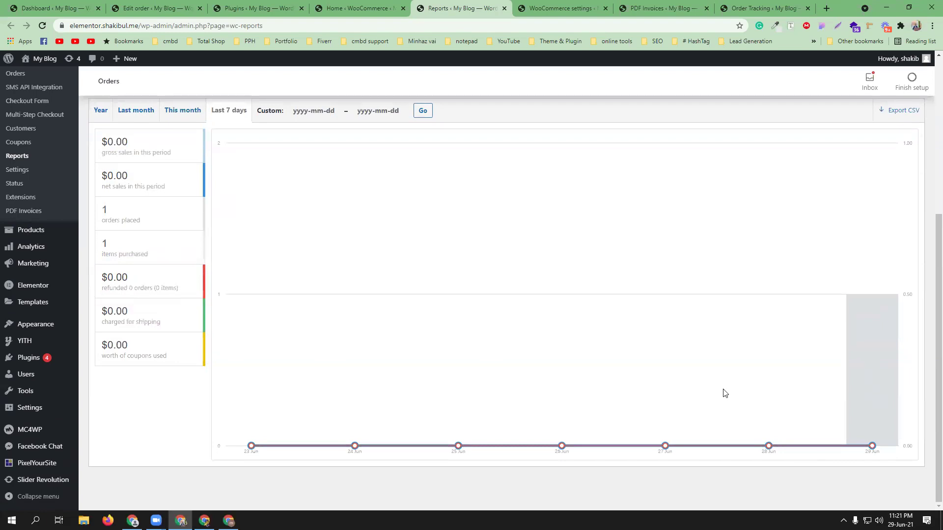
{"action": "scroll", "coordinate": [326, 372], "scroll_direction": "up", "scroll_amount": 2}
{"action": "scroll", "coordinate": [324, 368], "scroll_direction": "up", "scroll_amount": 2}
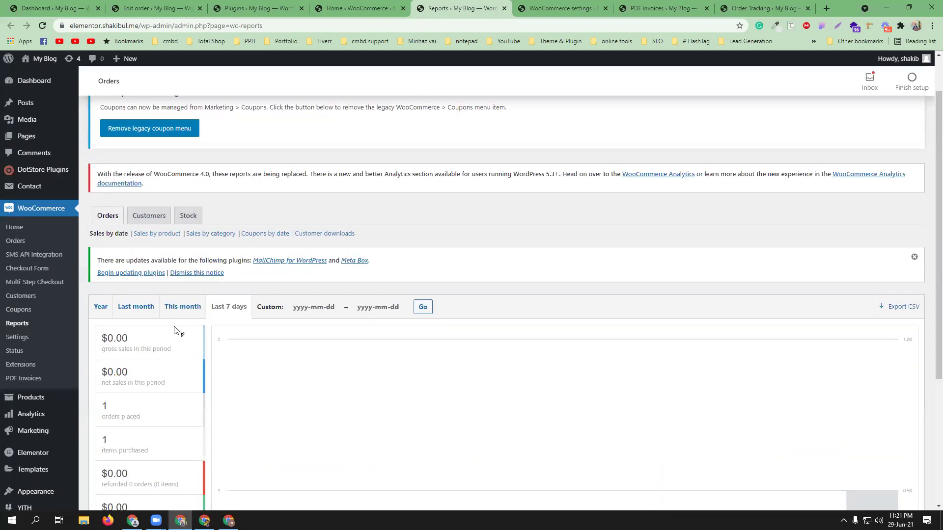
{"action": "left_click", "coordinate": [154, 216]}
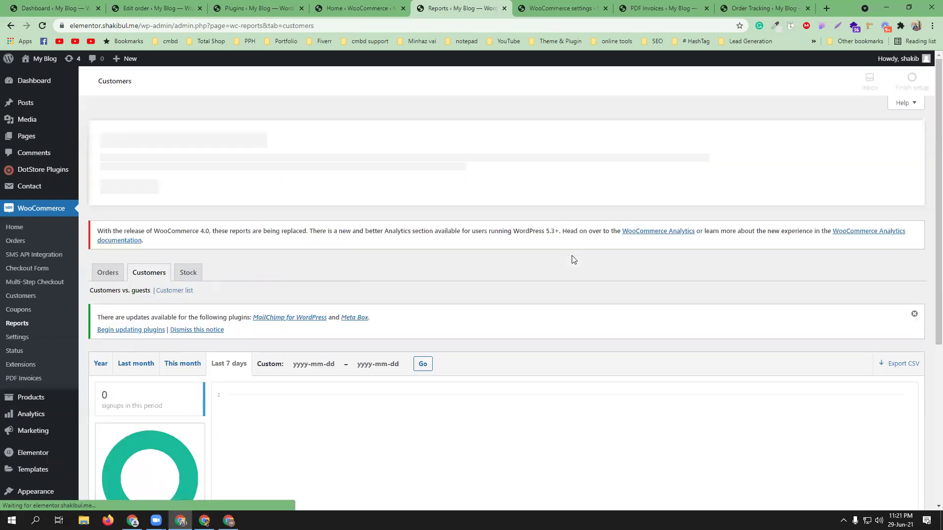
Step: Show the Customer list: one customer, 1 order, $2,750.00 spent, last order #4869
{"action": "scroll", "coordinate": [516, 320], "scroll_direction": "down", "scroll_amount": 5}
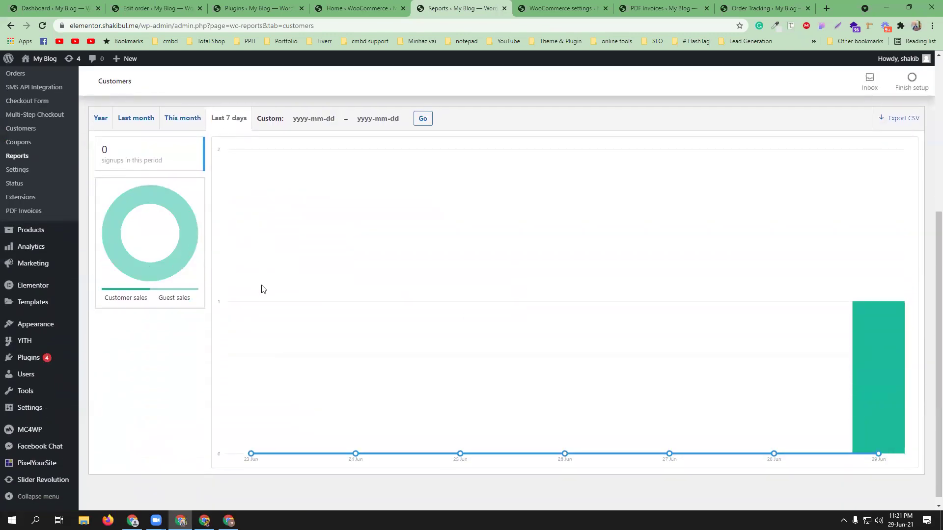
{"action": "scroll", "coordinate": [447, 307], "scroll_direction": "down", "scroll_amount": 1}
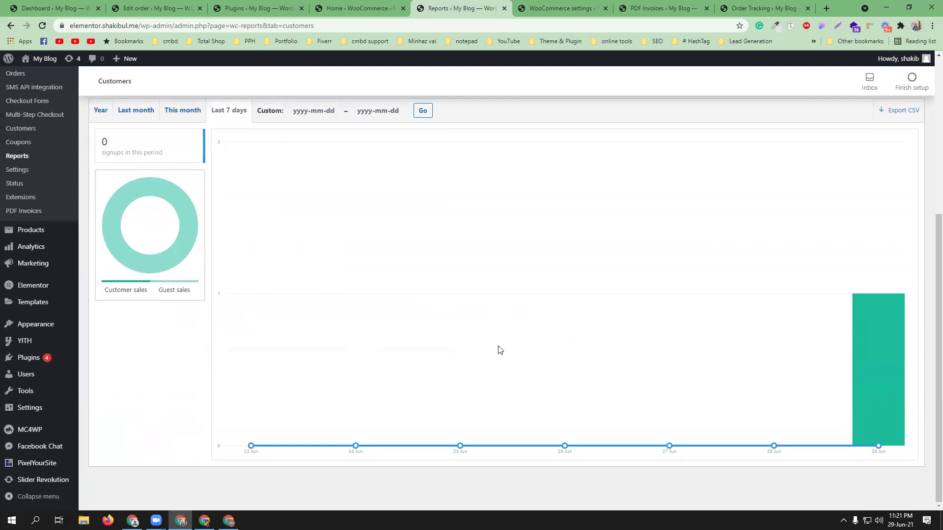
{"action": "scroll", "coordinate": [499, 349], "scroll_direction": "up", "scroll_amount": 3}
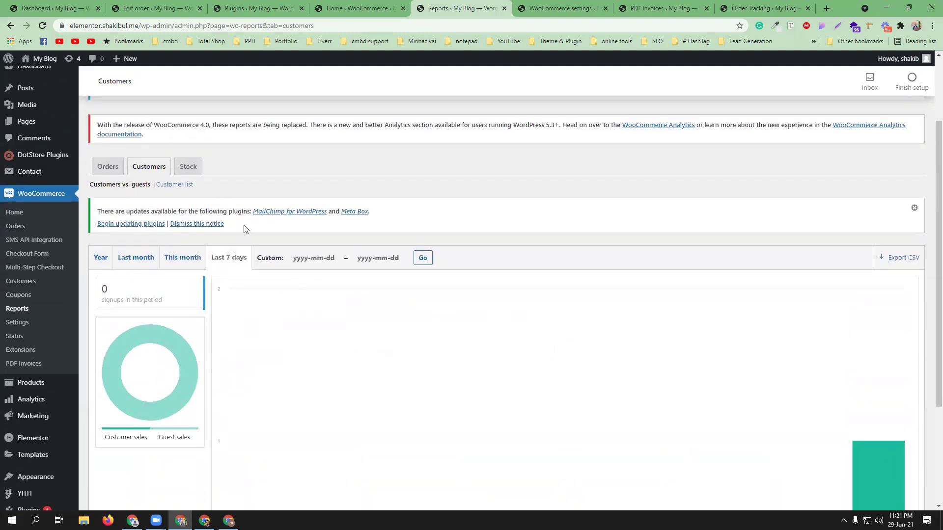
{"action": "left_click", "coordinate": [166, 184]}
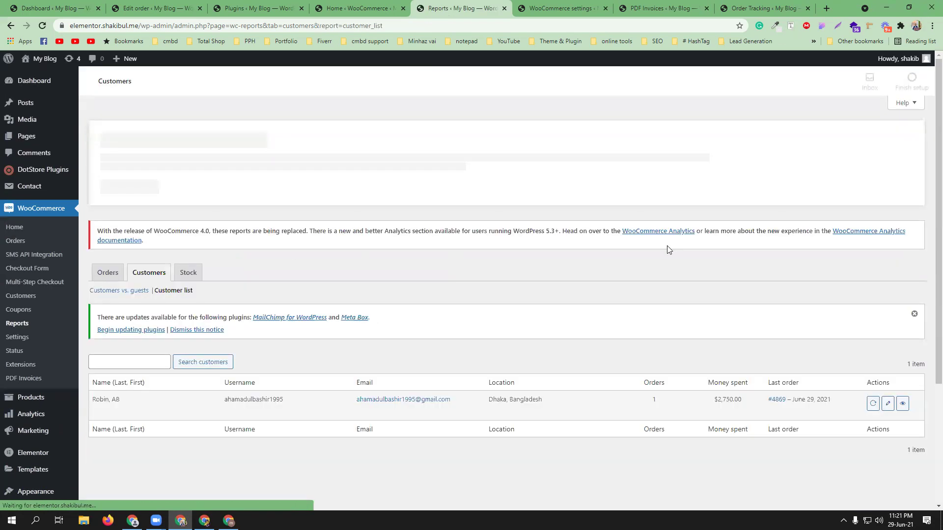
{"action": "scroll", "coordinate": [358, 353], "scroll_direction": "down", "scroll_amount": 1}
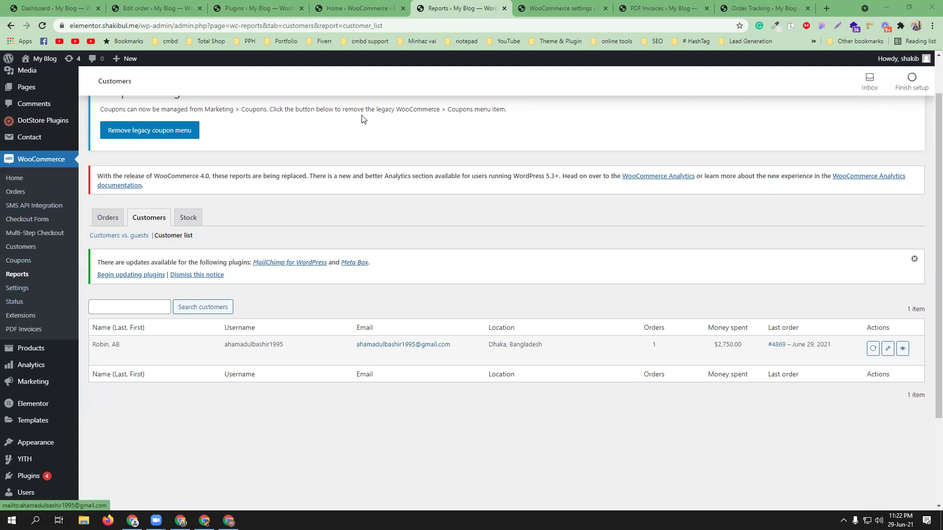
Step: From the Plugins list, open Multi Currency Suite settings and close the Home and Reports tabs
{"action": "left_click", "coordinate": [353, 6]}
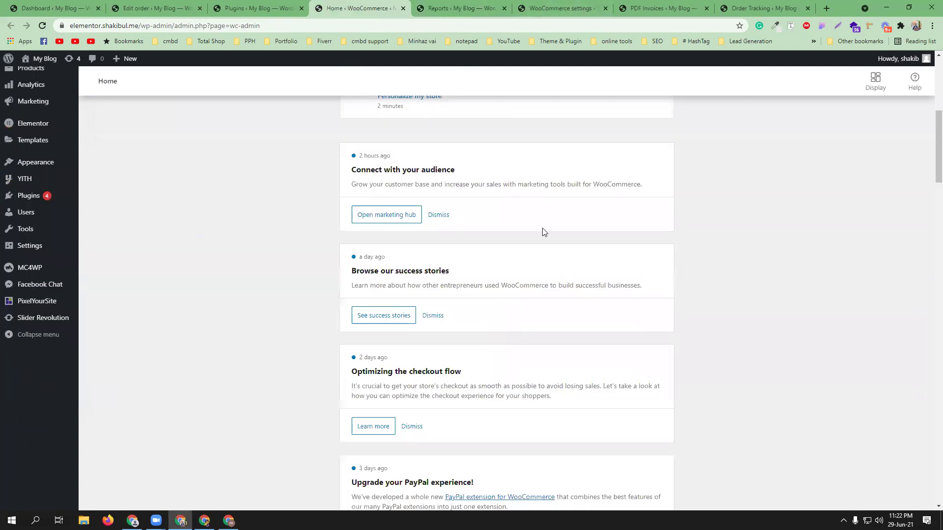
{"action": "scroll", "coordinate": [519, 217], "scroll_direction": "up", "scroll_amount": 5}
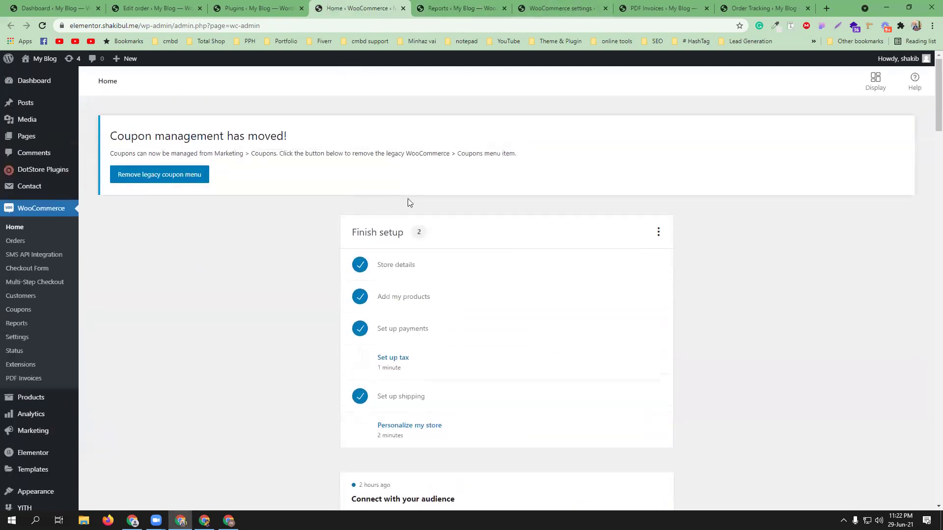
{"action": "left_click", "coordinate": [270, 8]}
{"action": "scroll", "coordinate": [232, 341], "scroll_direction": "down", "scroll_amount": 8}
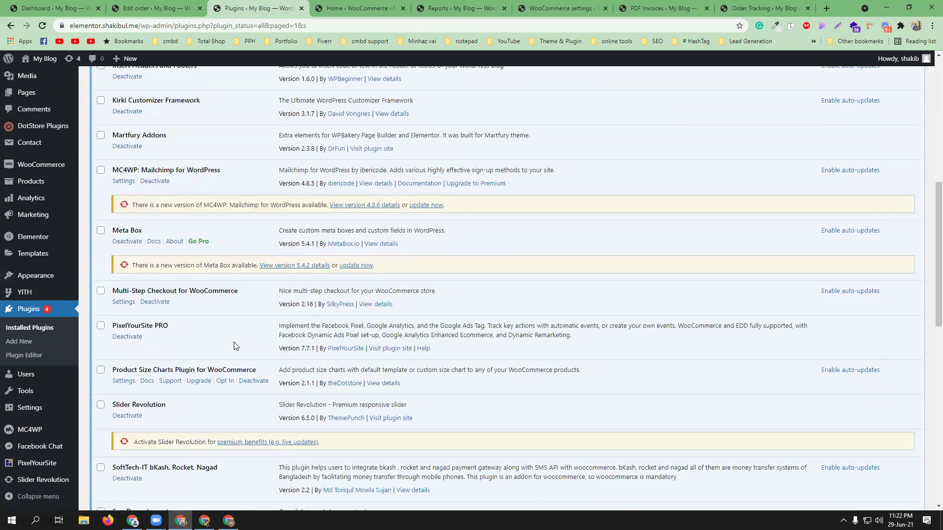
{"action": "scroll", "coordinate": [234, 345], "scroll_direction": "down", "scroll_amount": 6}
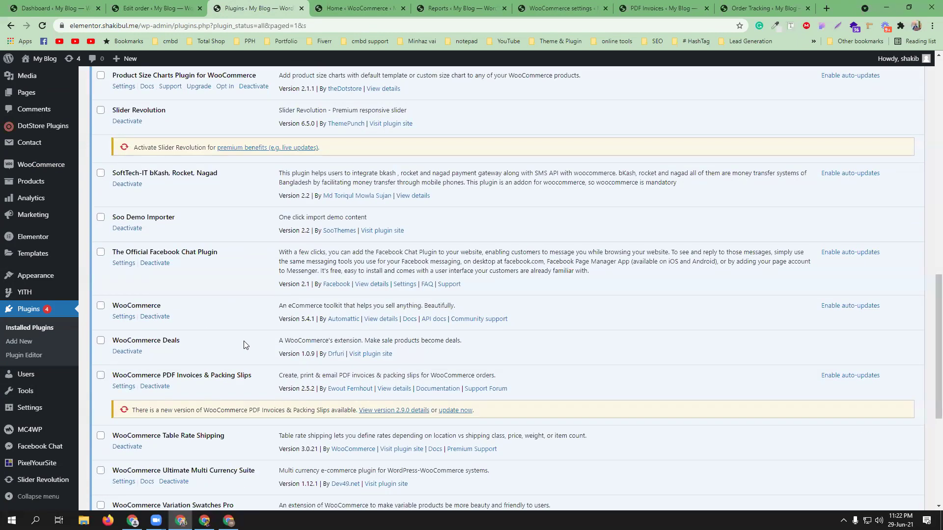
{"action": "scroll", "coordinate": [244, 345], "scroll_direction": "down", "scroll_amount": 3}
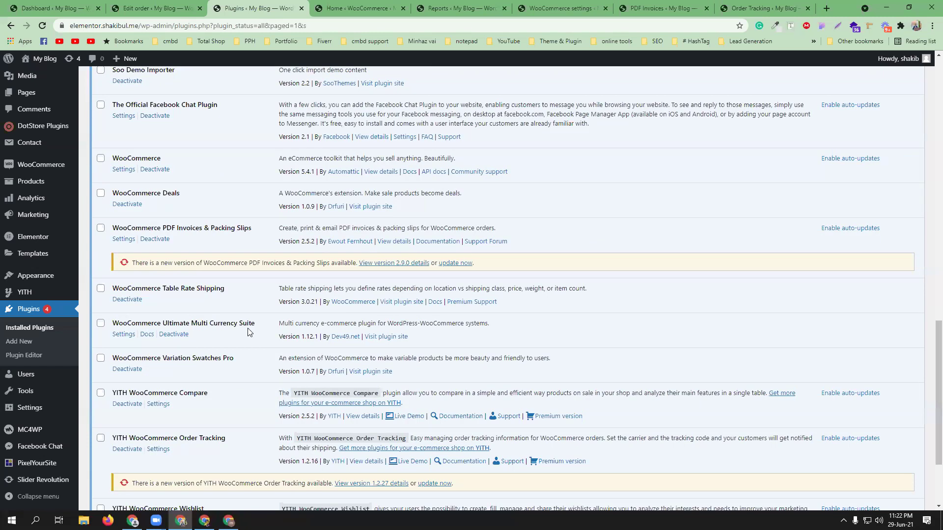
{"action": "left_click", "coordinate": [123, 335], "text": "ctrl"}
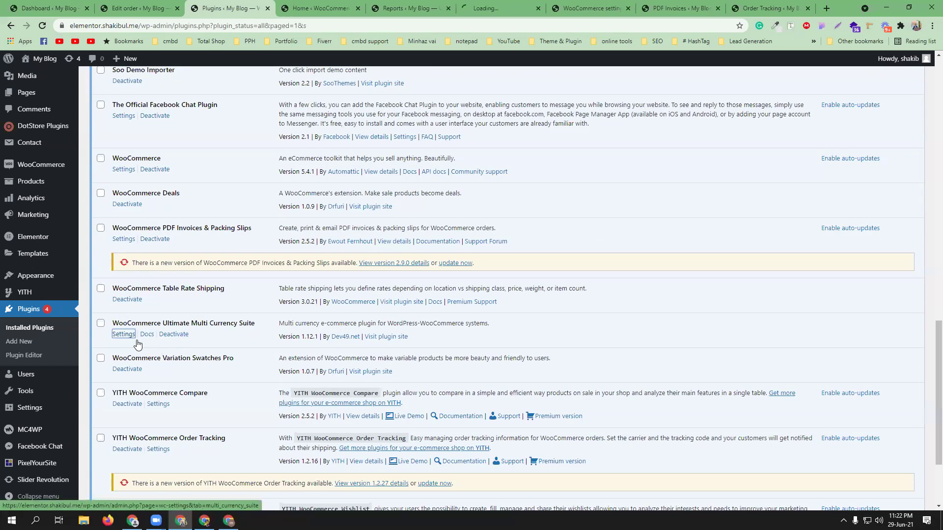
{"action": "left_click", "coordinate": [358, 8]}
{"action": "left_click", "coordinate": [358, 8]}
{"action": "left_click", "coordinate": [320, 4]}
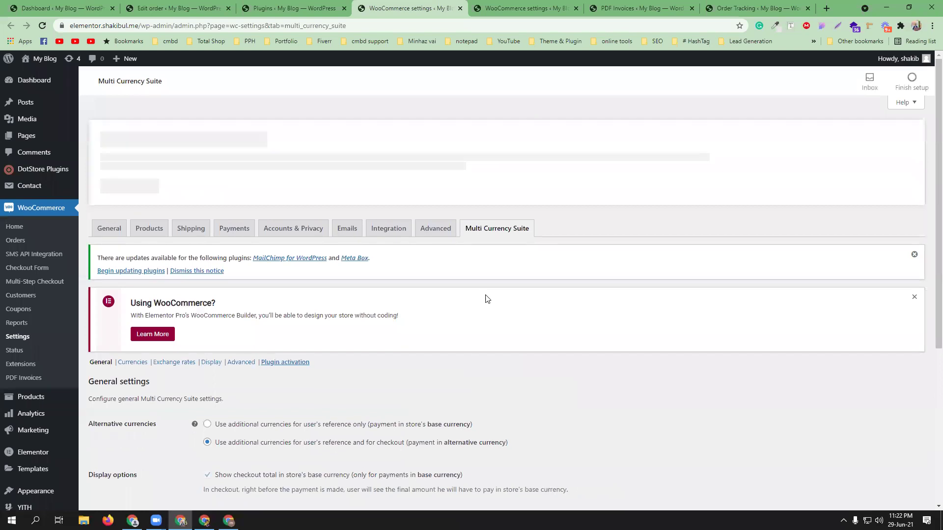
Step: Set alternative currencies to reference only, save, and bring up the Currencies list
{"action": "scroll", "coordinate": [487, 299], "scroll_direction": "down", "scroll_amount": 3}
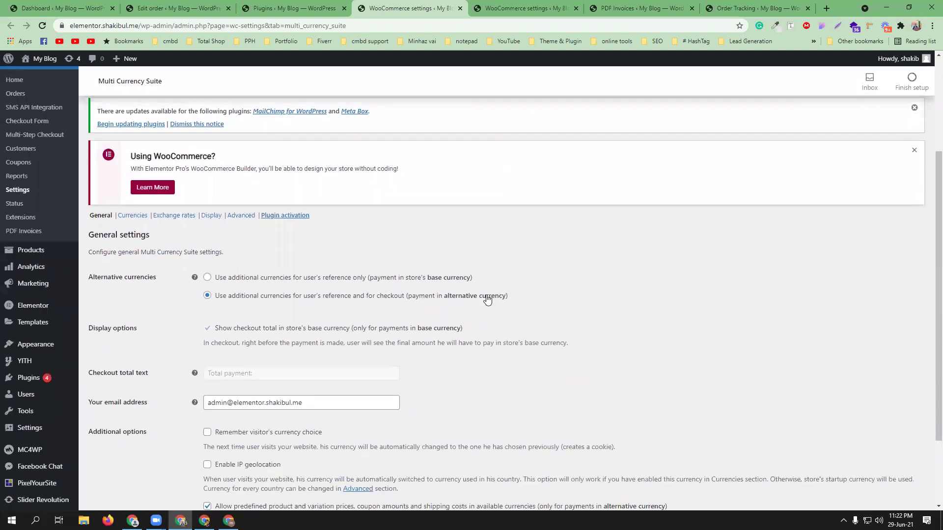
{"action": "scroll", "coordinate": [487, 299], "scroll_direction": "down", "scroll_amount": 1}
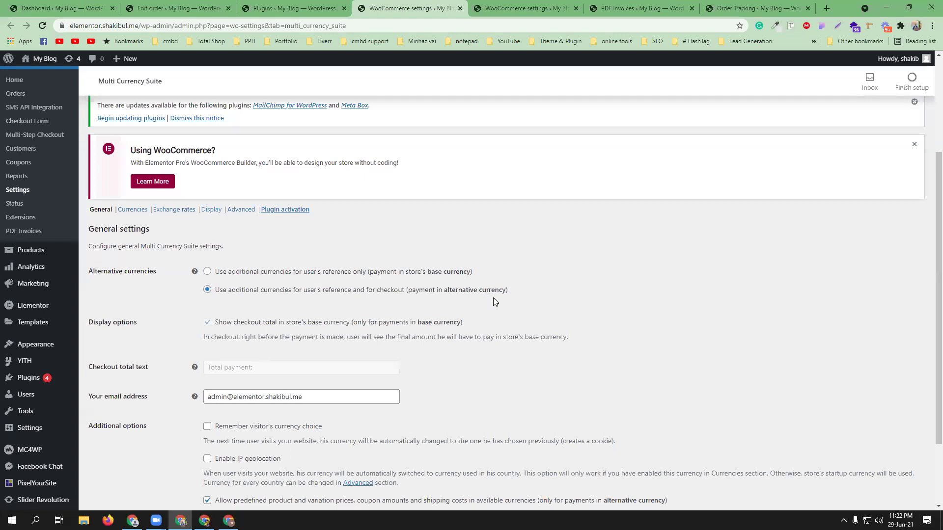
{"action": "scroll", "coordinate": [494, 301], "scroll_direction": "down", "scroll_amount": 2}
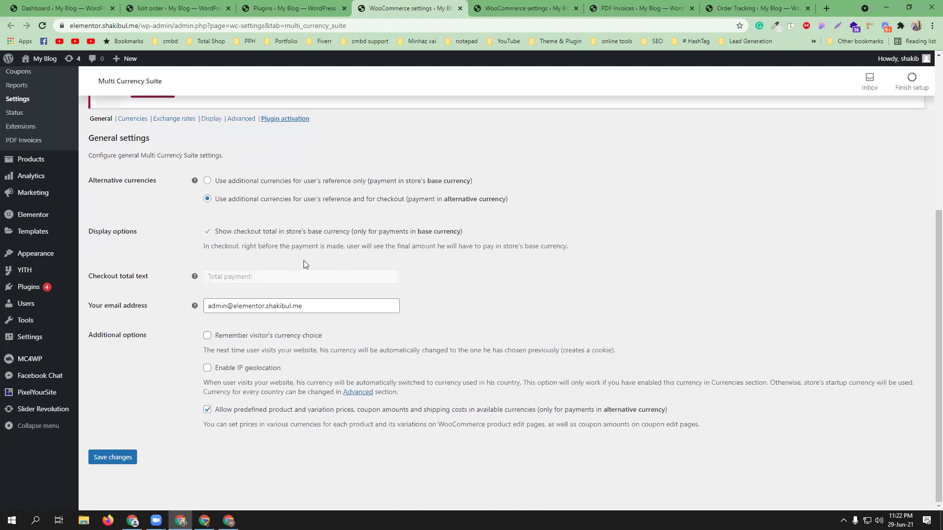
{"action": "left_click", "coordinate": [239, 181]}
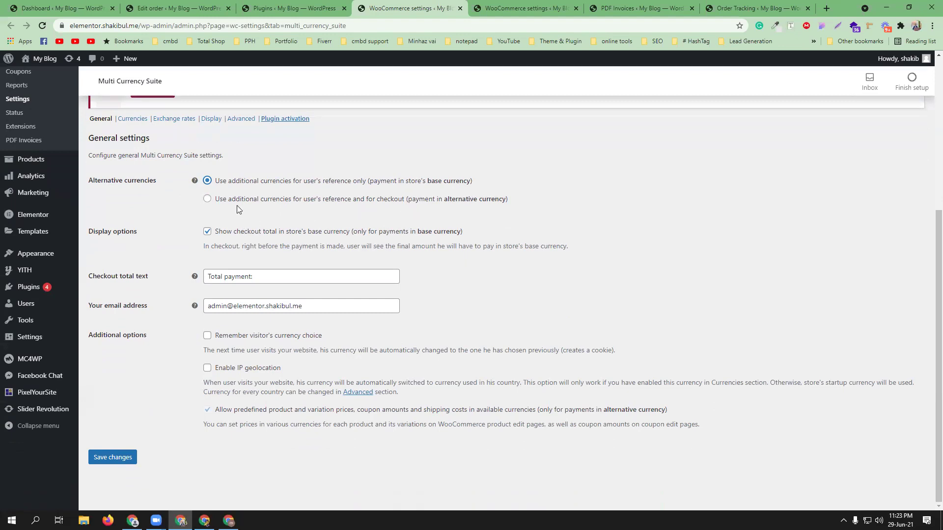
{"action": "left_click", "coordinate": [113, 457]}
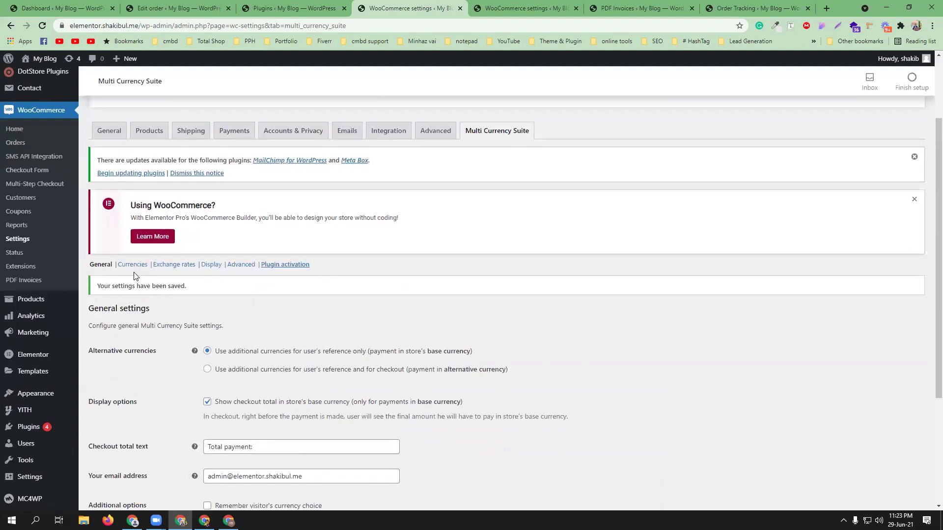
{"action": "left_click", "coordinate": [132, 265]}
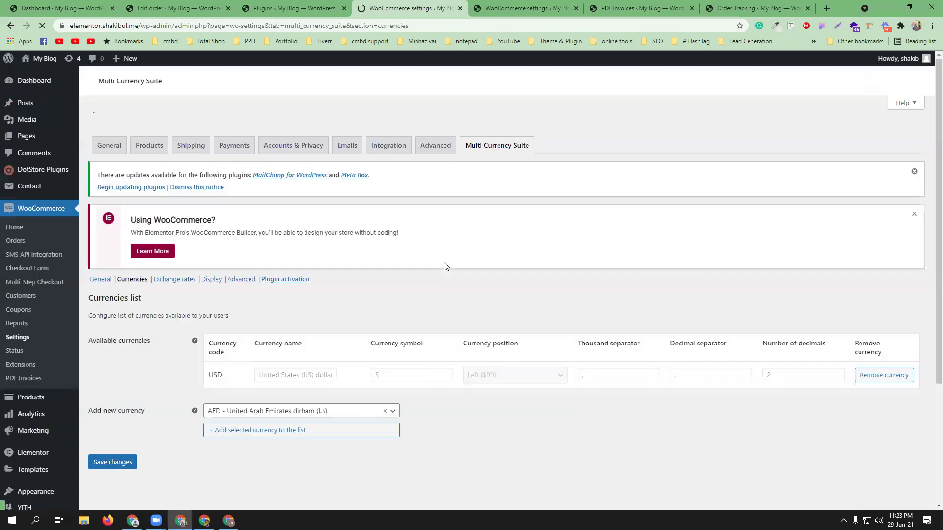
Step: Add Bangladeshi taka (BDT) and Euro (EUR) as new available currencies
{"action": "scroll", "coordinate": [446, 267], "scroll_direction": "down", "scroll_amount": 4}
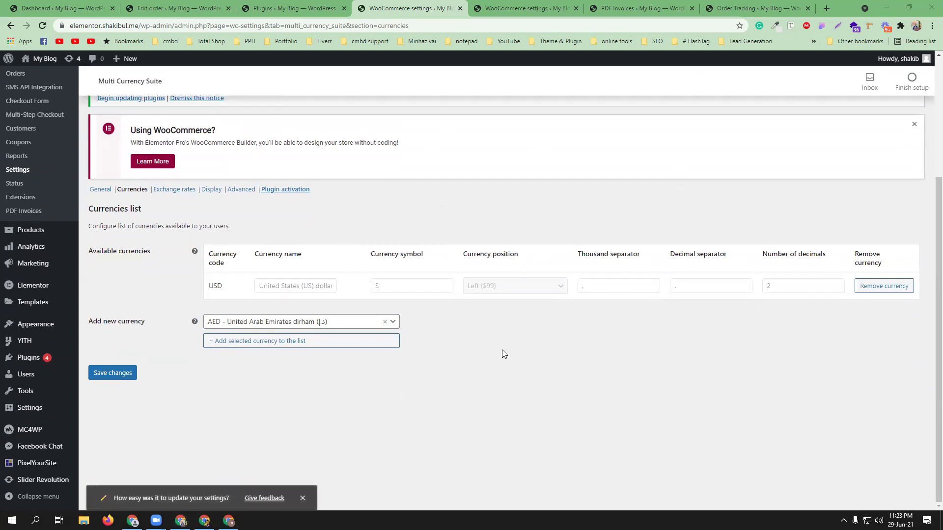
{"action": "left_click", "coordinate": [238, 325]}
{"action": "type", "text": "tak"}
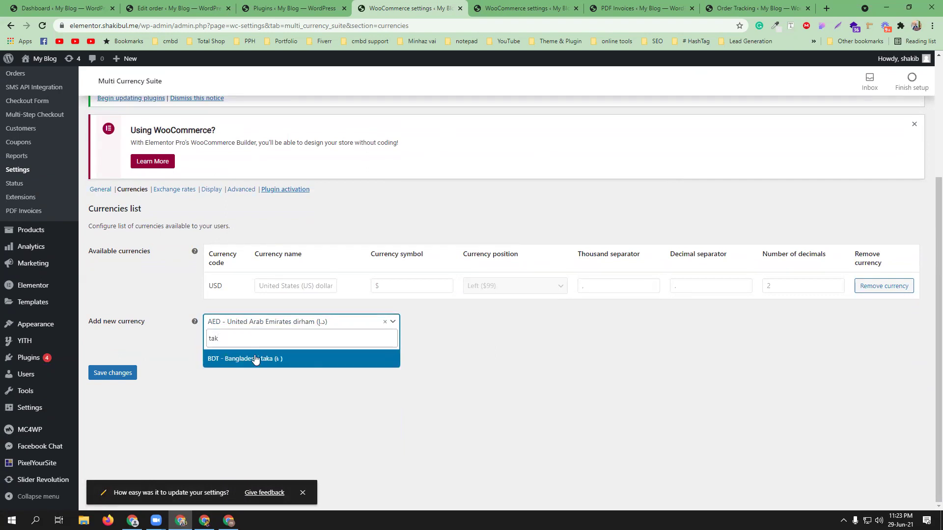
{"action": "left_click", "coordinate": [254, 357]}
{"action": "left_click", "coordinate": [254, 342]}
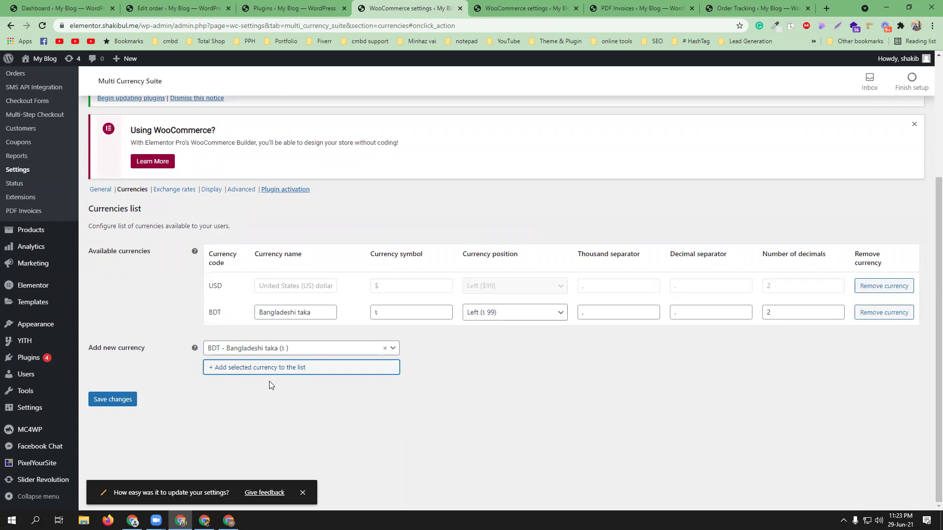
{"action": "left_click", "coordinate": [260, 349]}
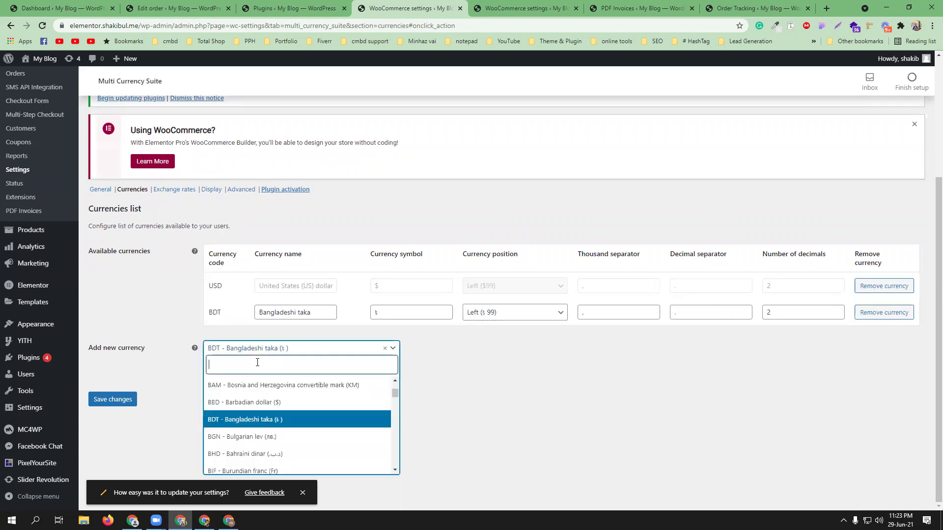
{"action": "type", "text": "ro"}
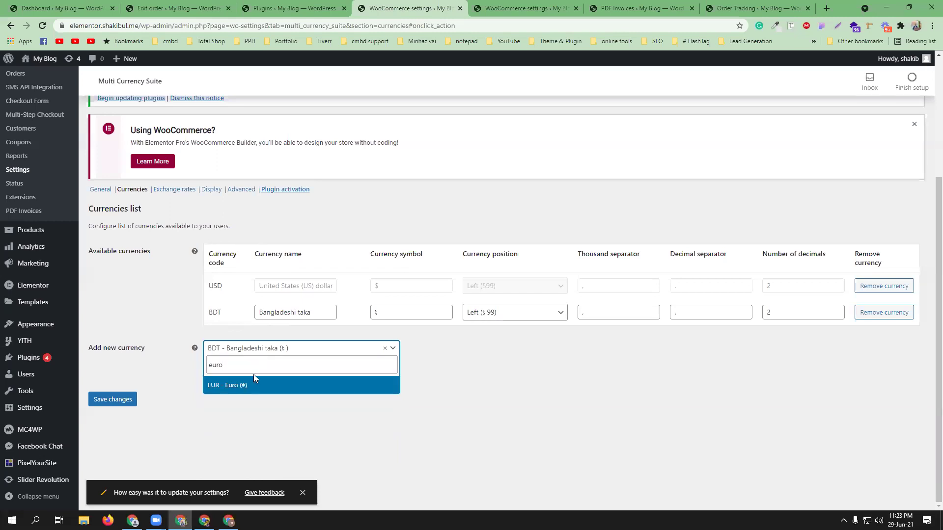
{"action": "left_click", "coordinate": [251, 385]}
{"action": "left_click", "coordinate": [259, 372]}
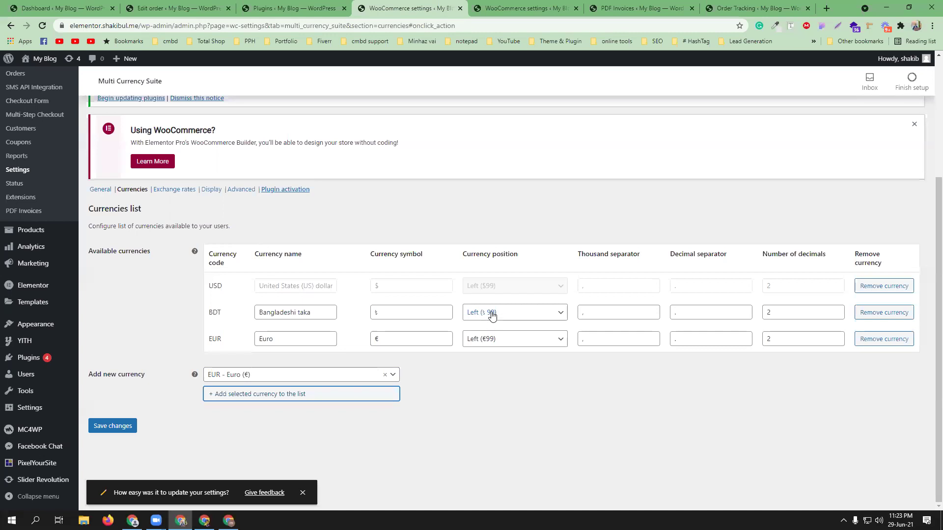
Step: Set the BDT and EUR currency position to 'Right with space' and save the currencies list
{"action": "left_click", "coordinate": [512, 317]}
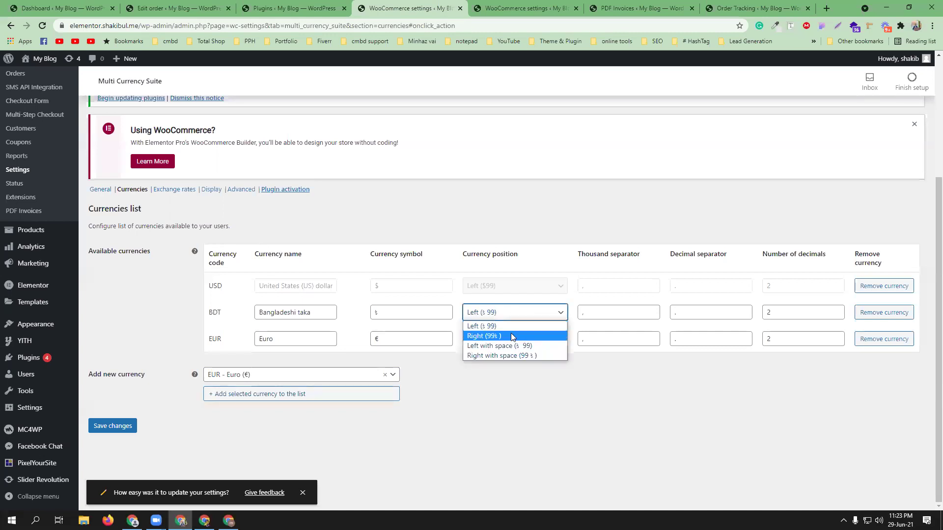
{"action": "left_click", "coordinate": [512, 332]}
{"action": "left_click", "coordinate": [507, 342]}
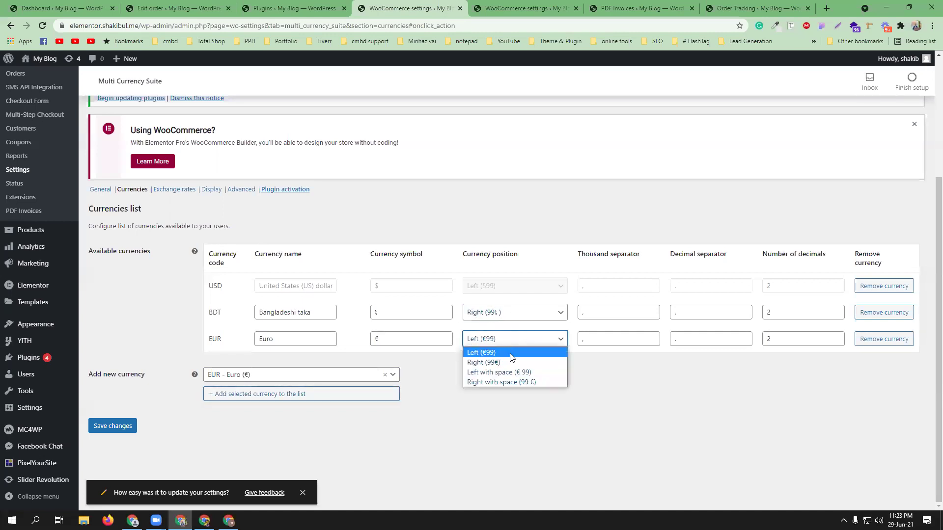
{"action": "left_click", "coordinate": [512, 364]}
{"action": "left_click", "coordinate": [504, 344]}
{"action": "left_click", "coordinate": [515, 387]}
{"action": "left_click", "coordinate": [512, 318]}
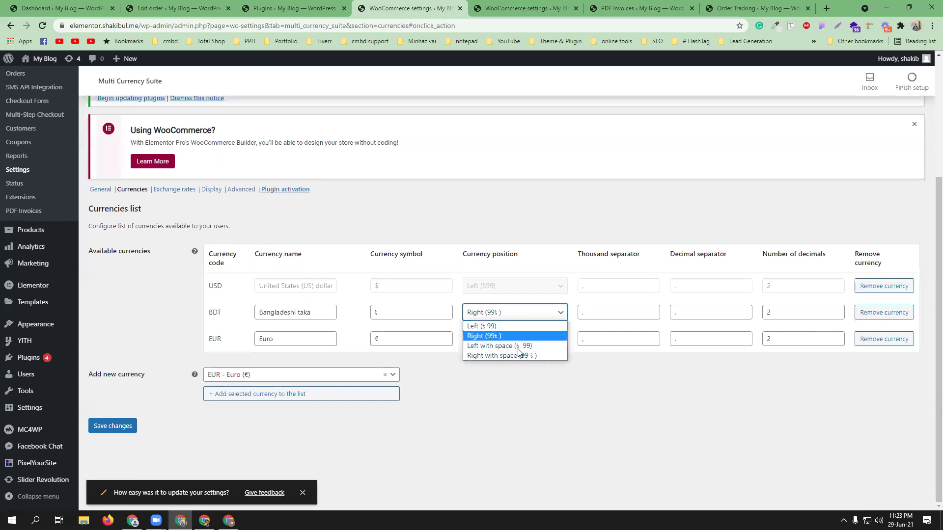
{"action": "left_click", "coordinate": [520, 358]}
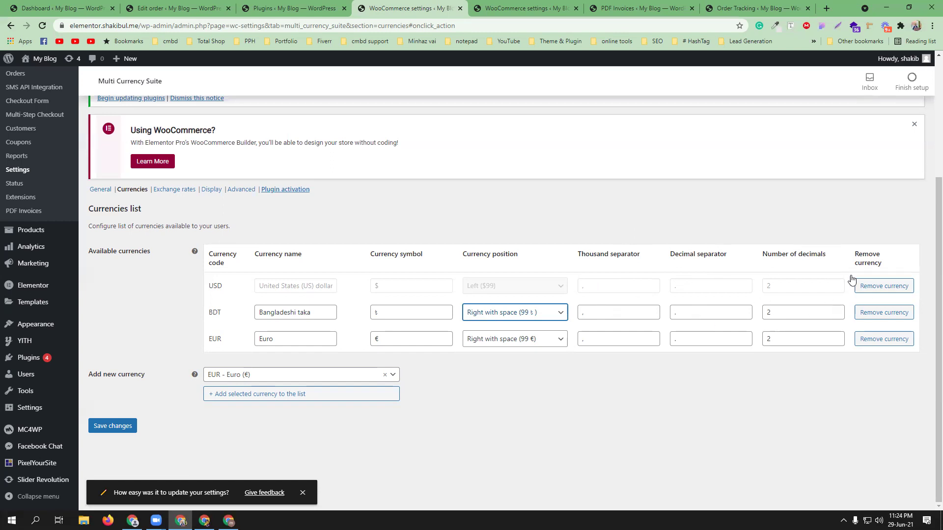
{"action": "left_click", "coordinate": [125, 428]}
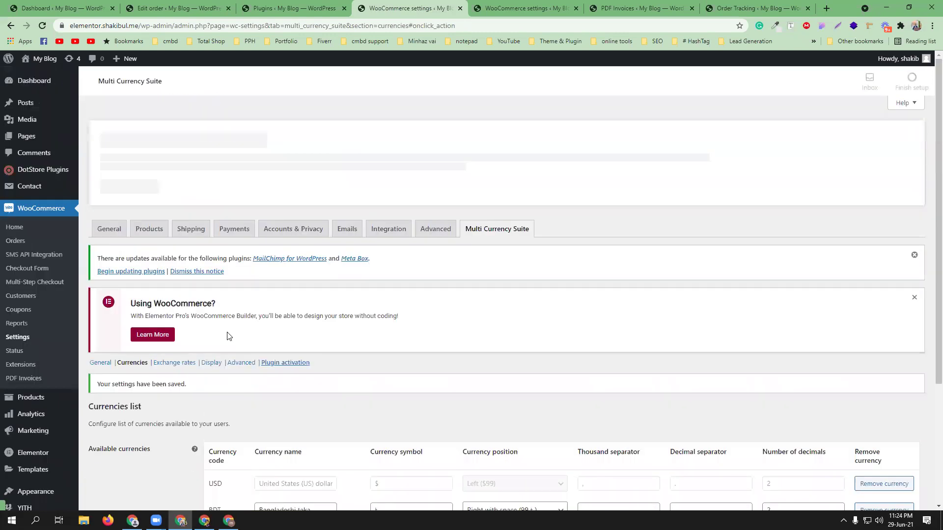
{"action": "scroll", "coordinate": [258, 317], "scroll_direction": "down", "scroll_amount": 2}
{"action": "scroll", "coordinate": [260, 321], "scroll_direction": "down", "scroll_amount": 2}
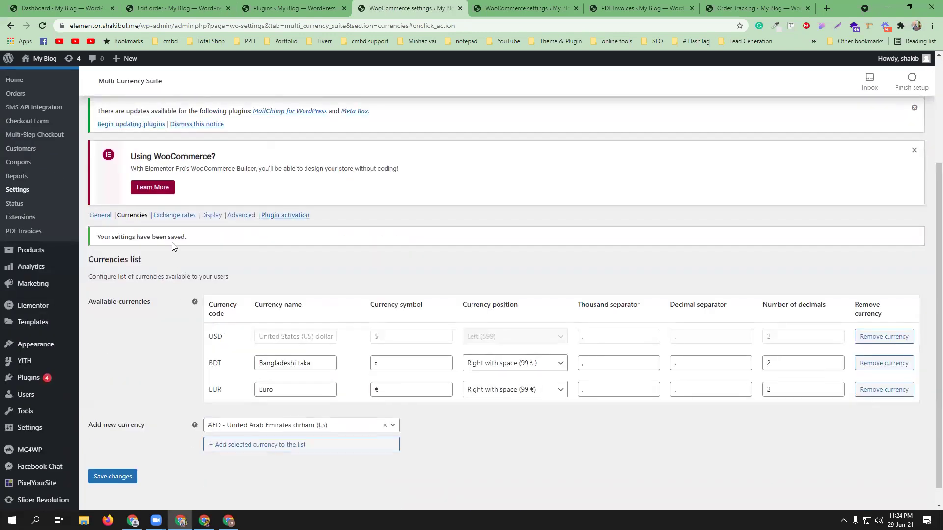
Step: View the exchange rates (BDT 84.73, EUR 0.8402), then start typing '1 taka' in a new tab
{"action": "left_click", "coordinate": [169, 216]}
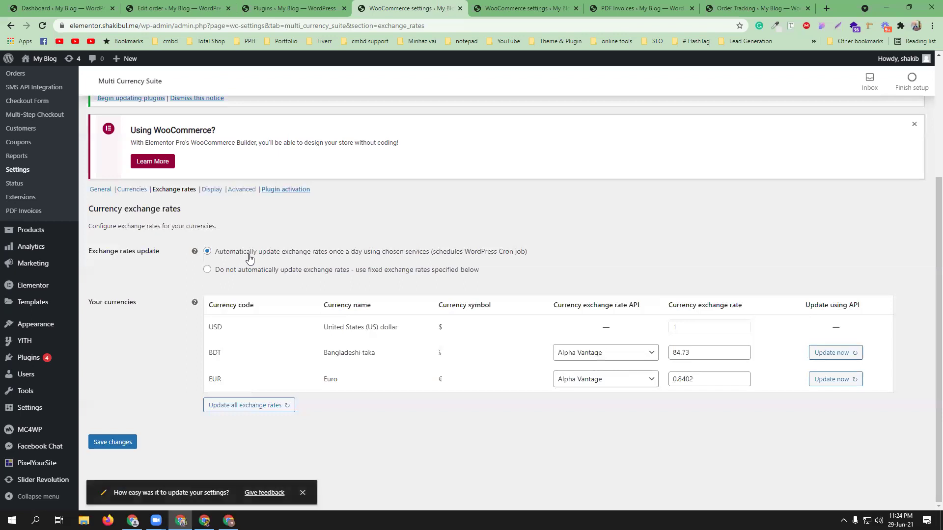
{"action": "left_click", "coordinate": [826, 9]}
{"action": "type", "text": "1 taka to dollar"}
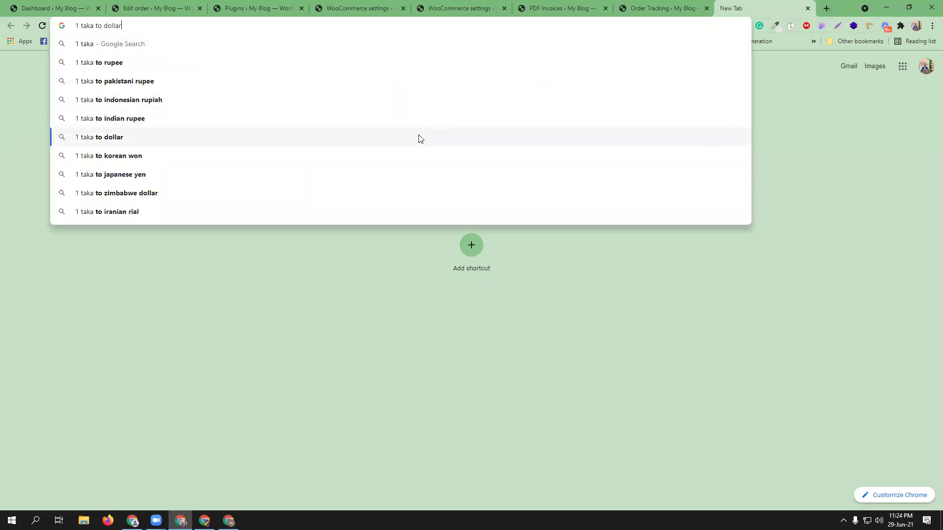
Step: Search Google for '1 dollar in taka', then go back to the WooCommerce exchange rates tab
{"action": "left_click", "coordinate": [417, 137]}
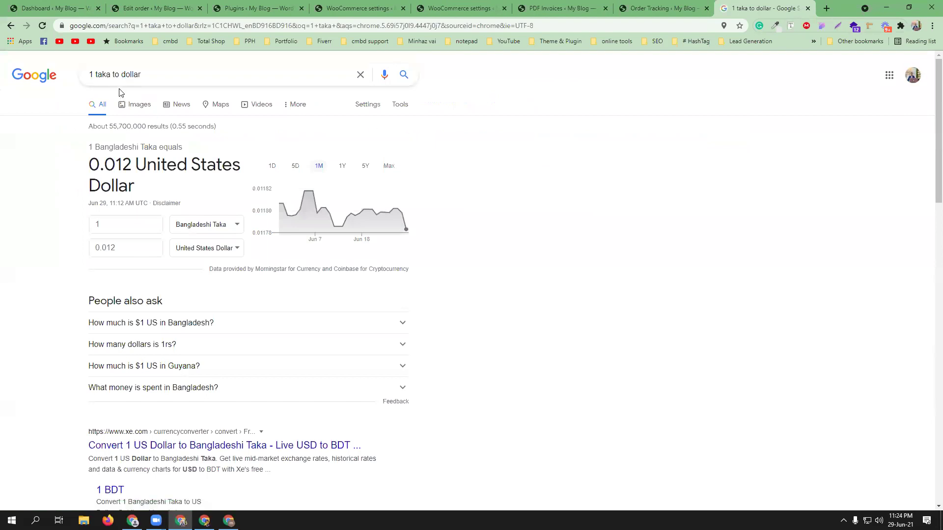
{"action": "left_click_drag", "start_coordinate": [145, 76], "coordinate": [85, 74]}
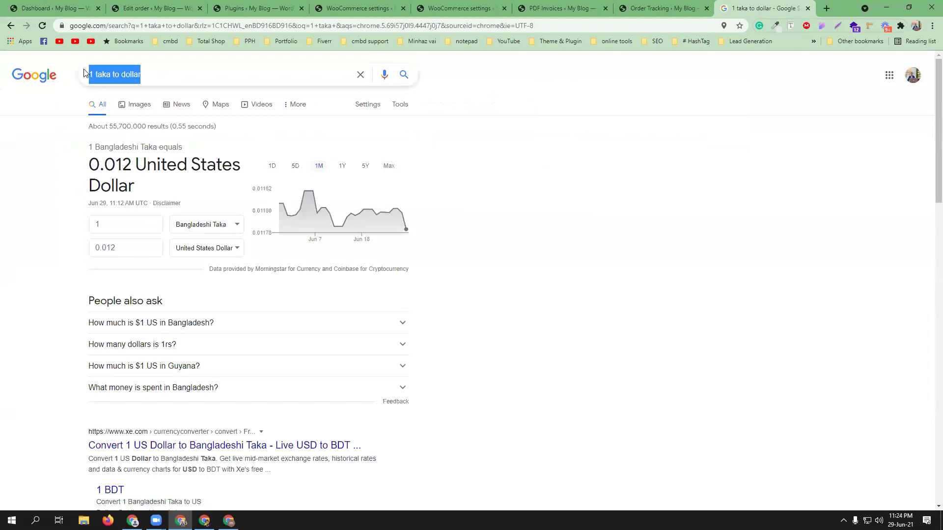
{"action": "type", "text": "1 doll"}
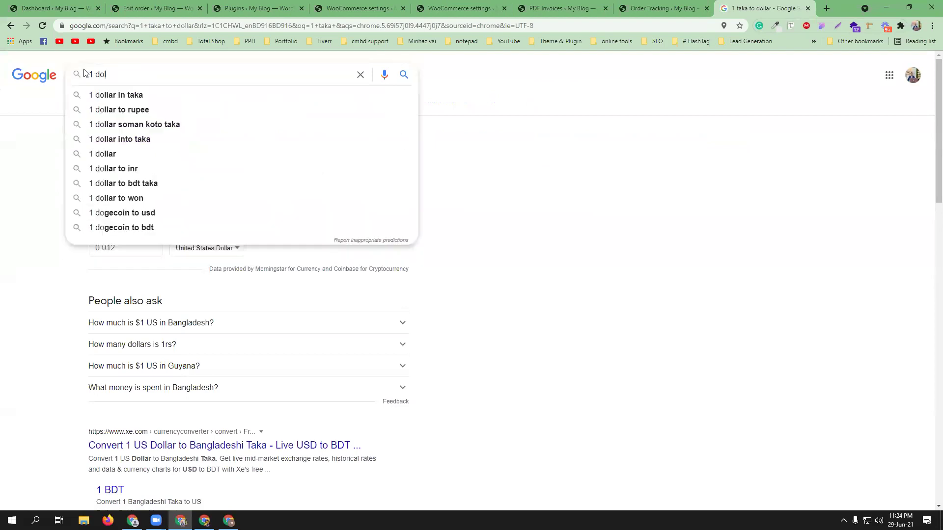
{"action": "left_click", "coordinate": [138, 103]}
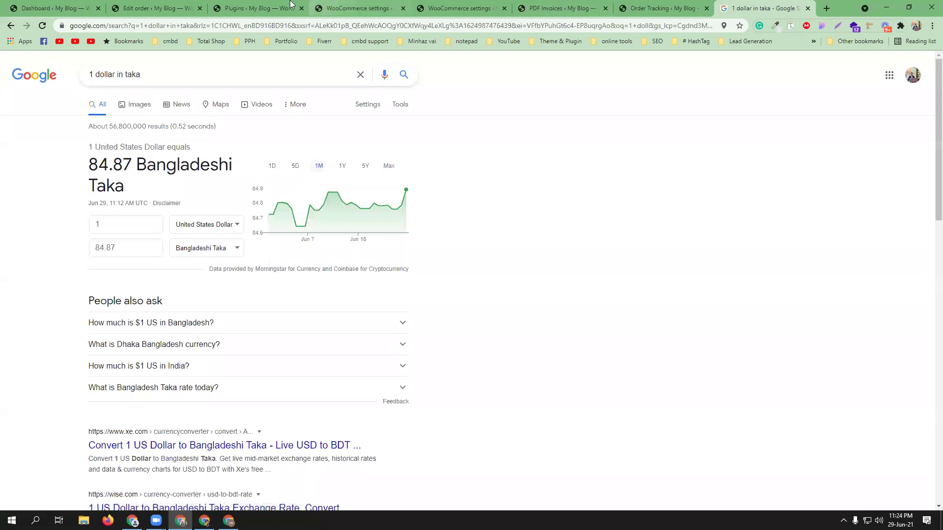
{"action": "left_click", "coordinate": [350, 3]}
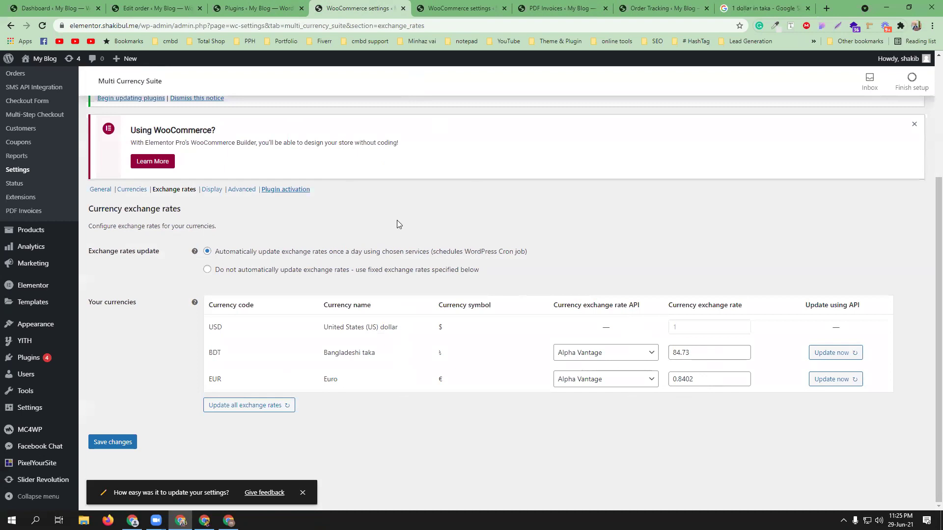
Step: Try a manual BDT rate of 100, then turn automatic daily rate updates back on
{"action": "left_click", "coordinate": [219, 271]}
{"action": "left_click_drag", "start_coordinate": [690, 352], "coordinate": [668, 354]}
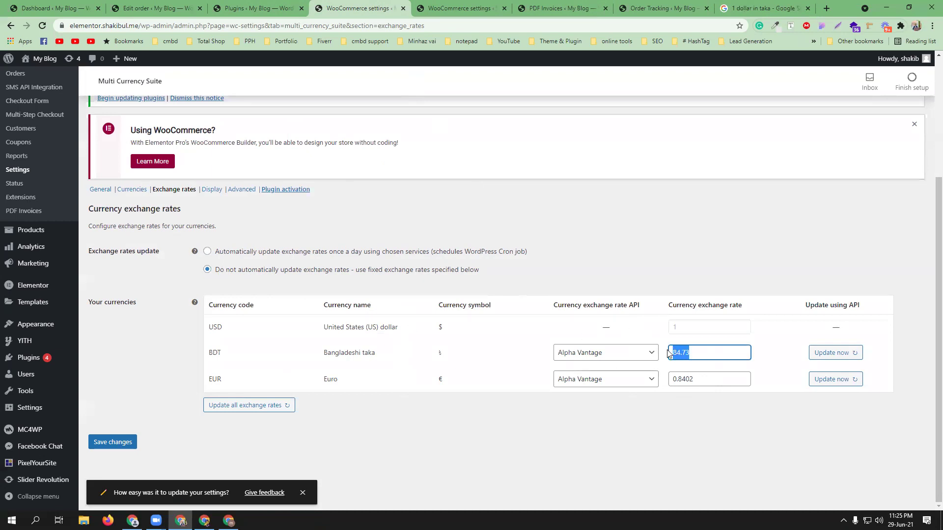
{"action": "type", "text": "100"}
{"action": "left_click", "coordinate": [657, 445]}
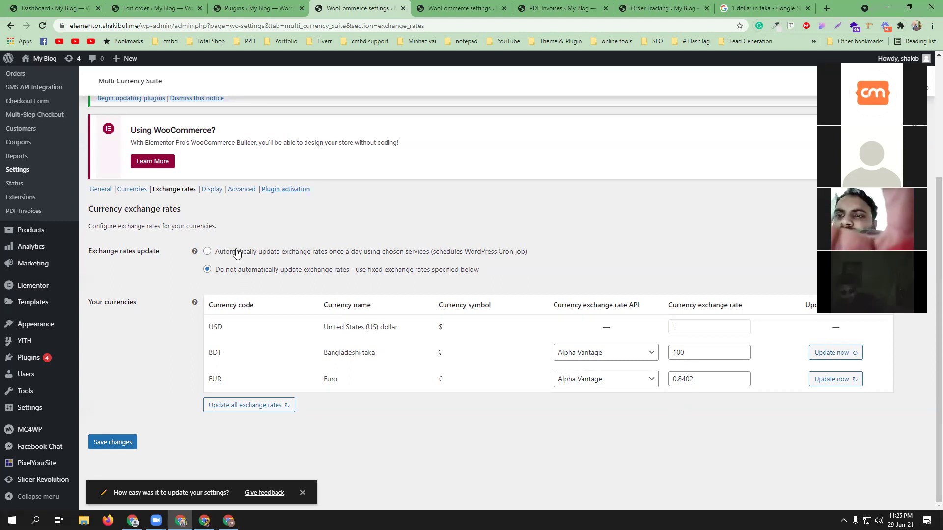
{"action": "left_click", "coordinate": [258, 253]}
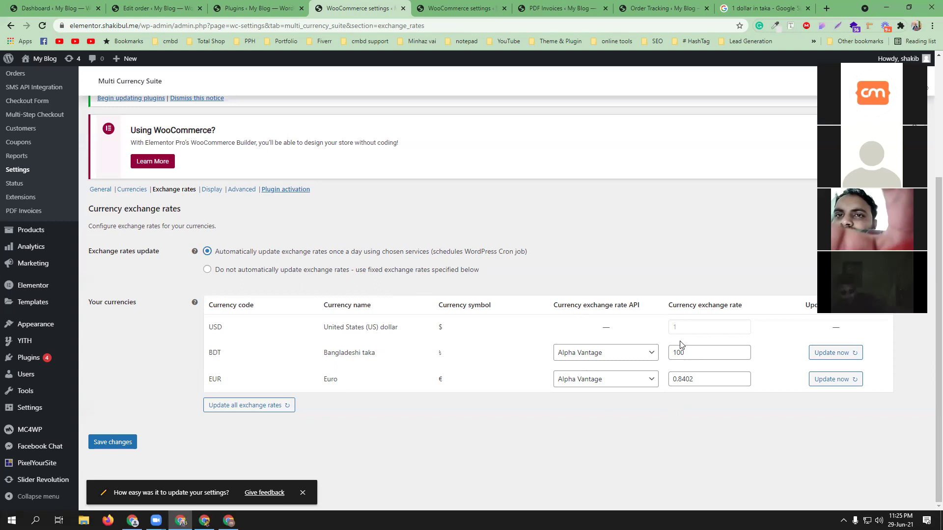
Step: Copy the 84.87 rate from Google into the BDT exchange rate field and save
{"action": "left_click", "coordinate": [751, 8]}
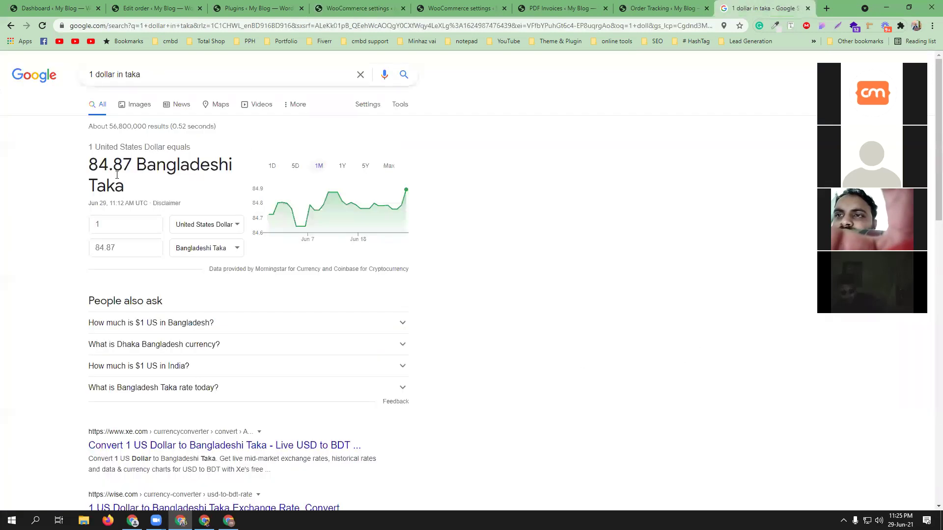
{"action": "left_click_drag", "start_coordinate": [140, 159], "coordinate": [90, 156]}
{"action": "key", "text": "ctrl+c"}
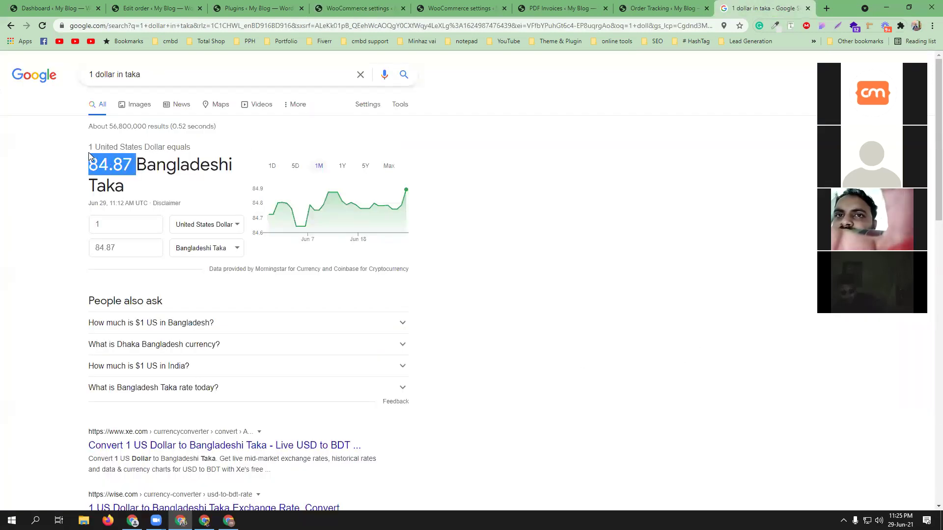
{"action": "left_click", "coordinate": [366, 8]}
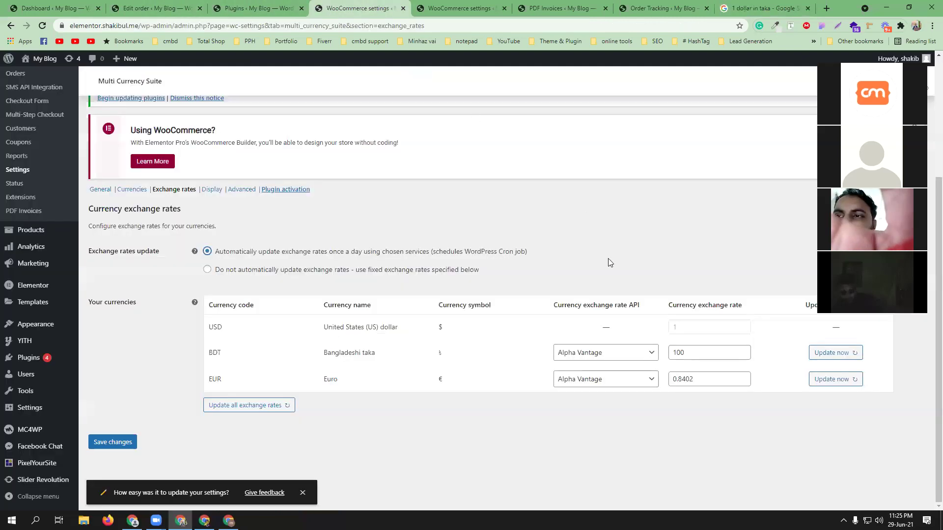
{"action": "left_click_drag", "start_coordinate": [696, 352], "coordinate": [671, 352]}
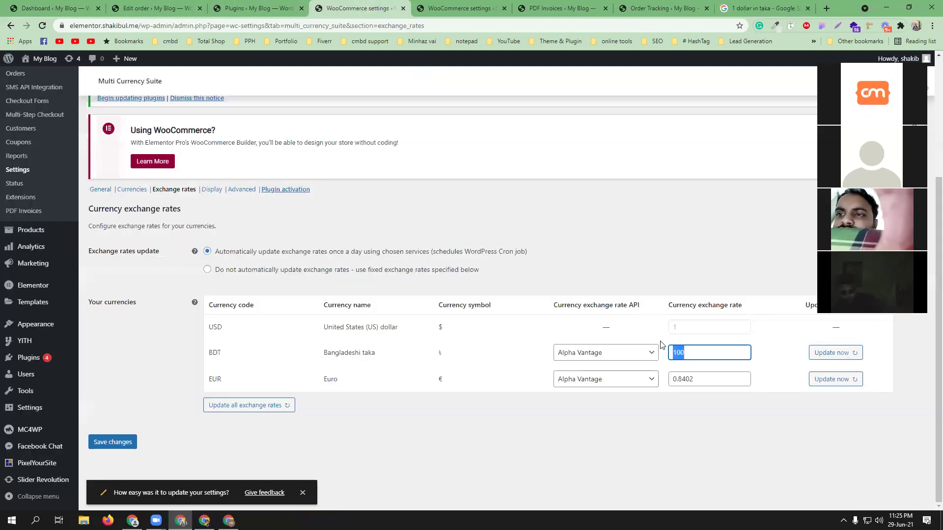
{"action": "key", "text": "ctrl+v"}
{"action": "left_click", "coordinate": [663, 430]}
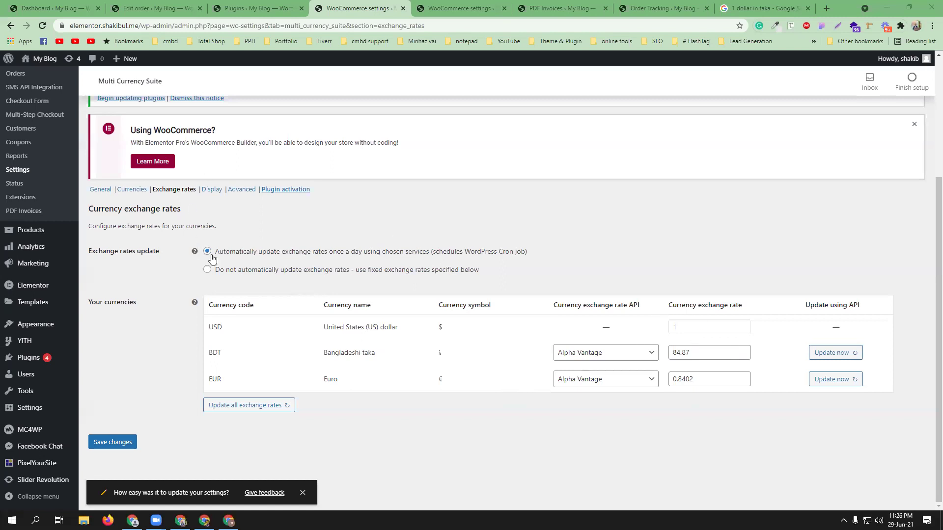
{"action": "left_click", "coordinate": [127, 444]}
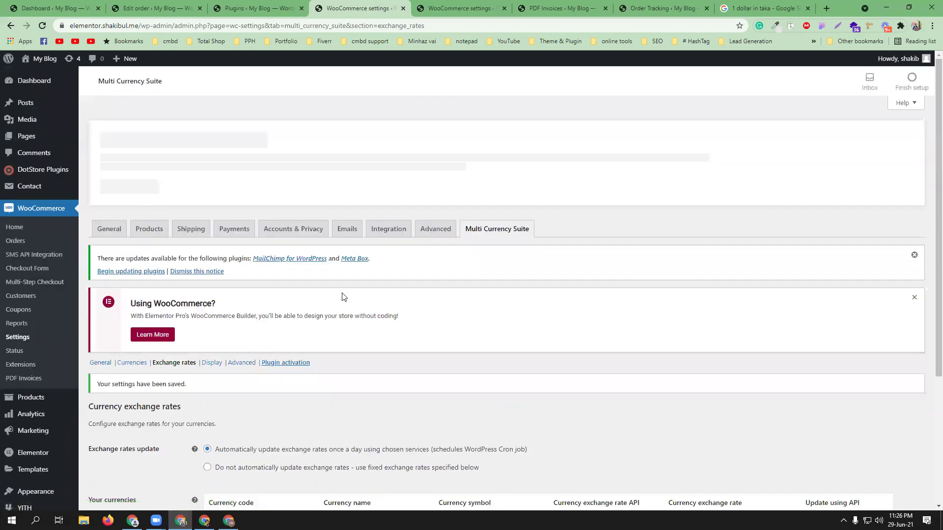
{"action": "scroll", "coordinate": [342, 296], "scroll_direction": "down", "scroll_amount": 2}
Step: In Display options, edit the switcher text but keep 'Choose your preferred currency'
{"action": "left_click", "coordinate": [211, 264]}
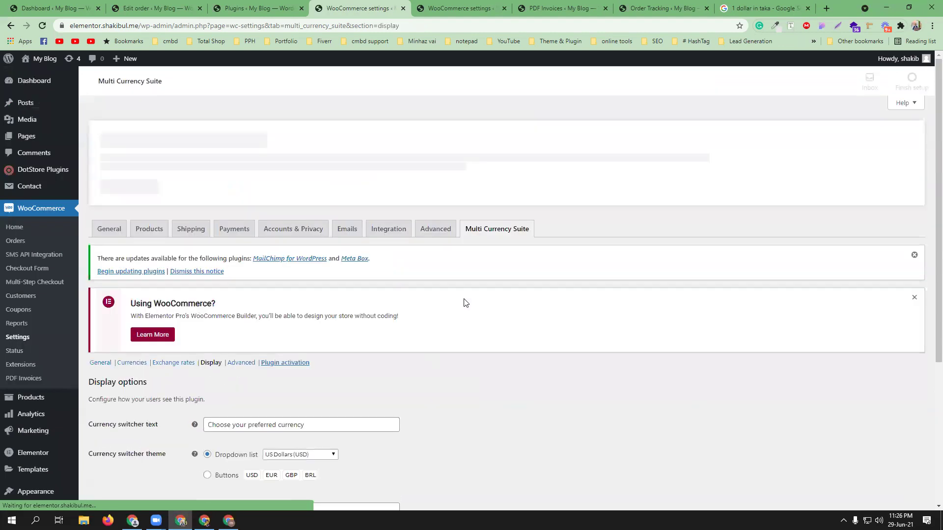
{"action": "scroll", "coordinate": [465, 302], "scroll_direction": "down", "scroll_amount": 3}
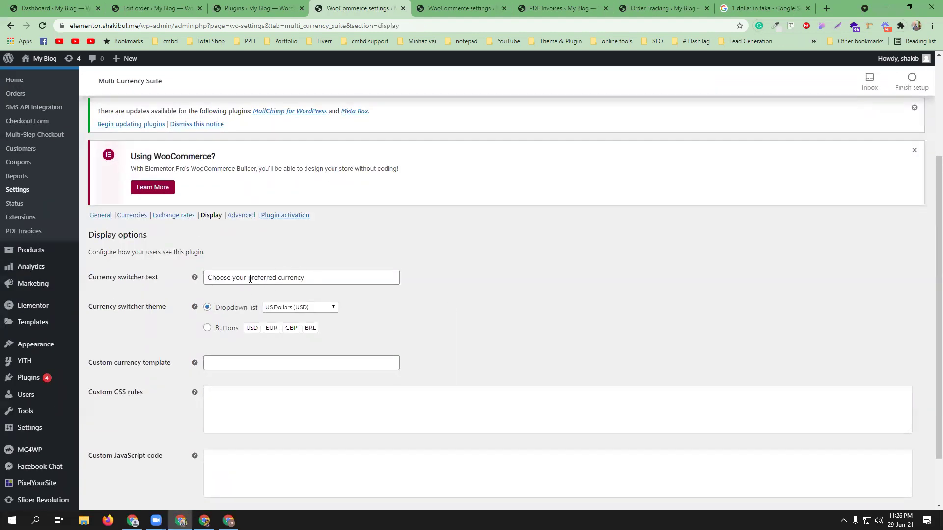
{"action": "scroll", "coordinate": [301, 277], "scroll_direction": "down", "scroll_amount": 1}
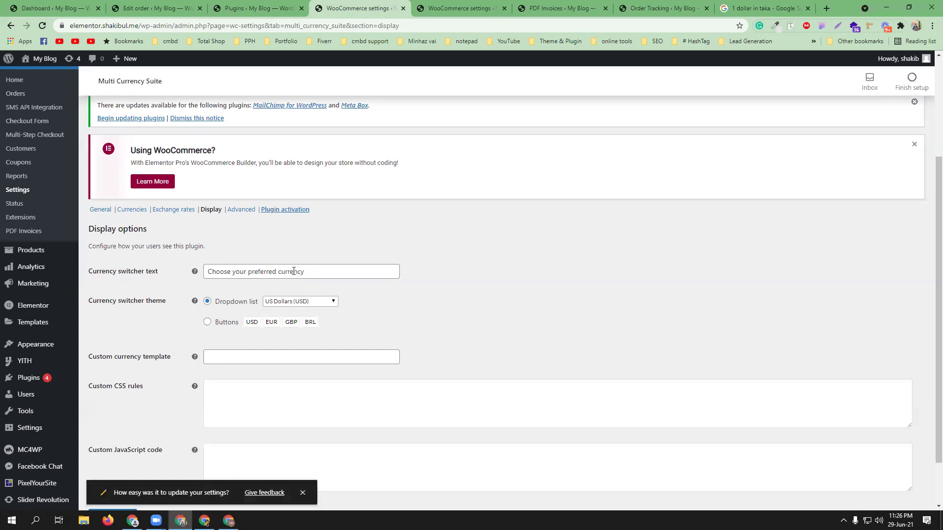
{"action": "left_click", "coordinate": [311, 273]}
{"action": "type", "text": "fgdh"}
{"action": "key", "text": "BackSpace"}
{"action": "key", "text": "BackSpace"}
{"action": "key", "text": "BackSpace"}
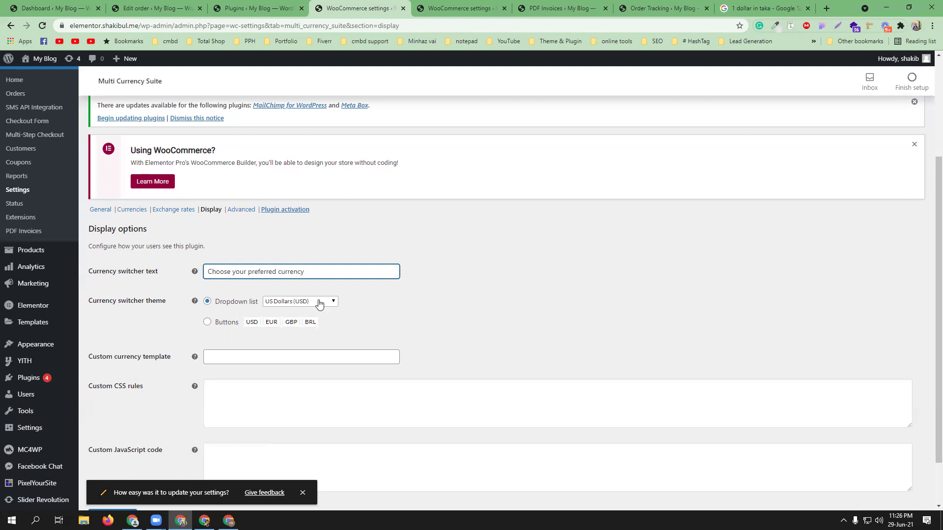
Step: Try the Buttons switcher theme, revert to Dropdown list, and save the display options
{"action": "left_click", "coordinate": [220, 323]}
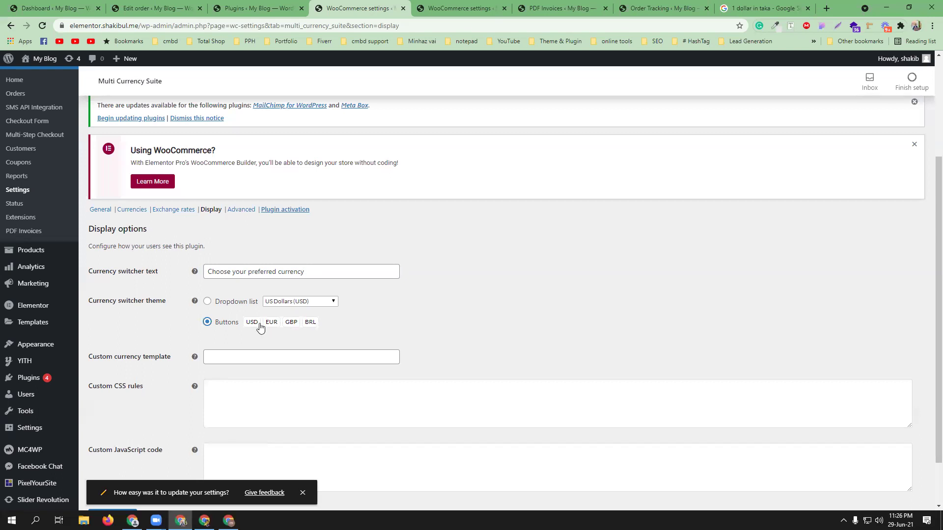
{"action": "left_click", "coordinate": [220, 303]}
{"action": "left_click", "coordinate": [260, 359]}
{"action": "scroll", "coordinate": [500, 336], "scroll_direction": "down", "scroll_amount": 1}
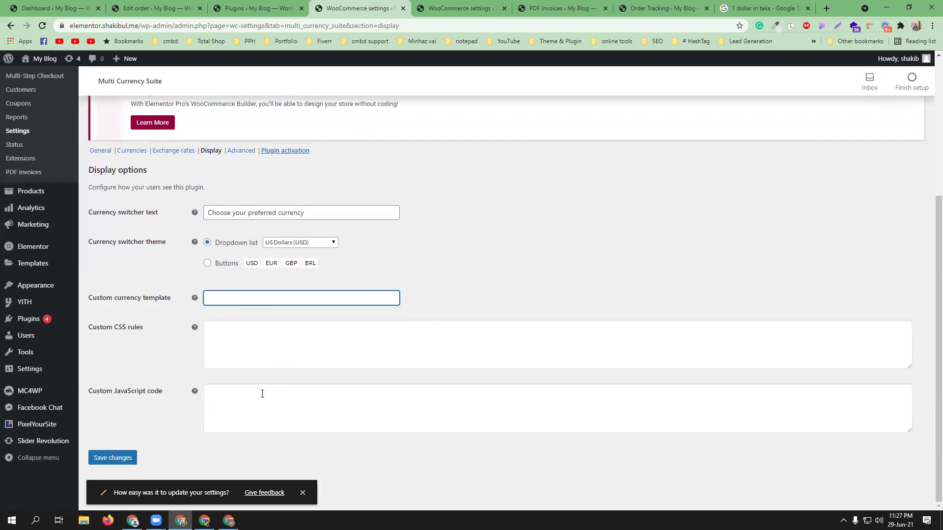
{"action": "scroll", "coordinate": [260, 388], "scroll_direction": "up", "scroll_amount": 1}
{"action": "scroll", "coordinate": [179, 423], "scroll_direction": "down", "scroll_amount": 1}
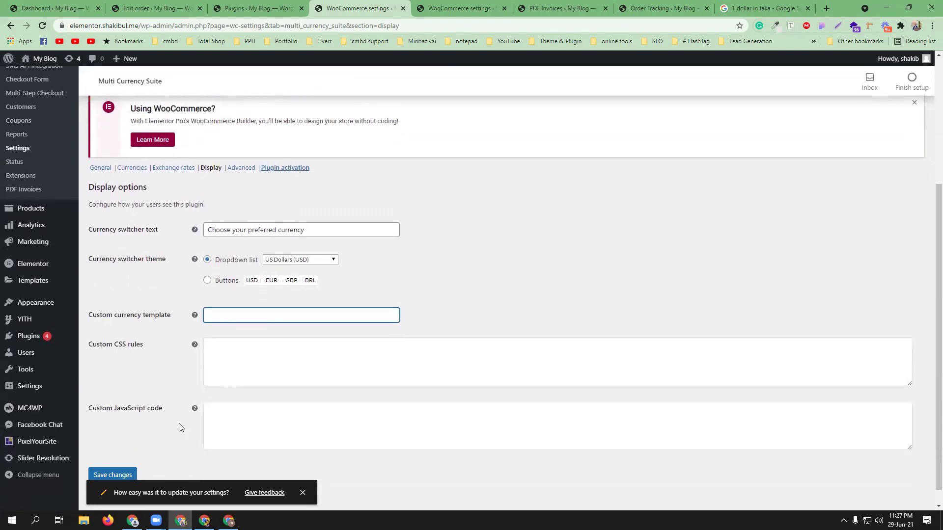
{"action": "left_click", "coordinate": [112, 458]}
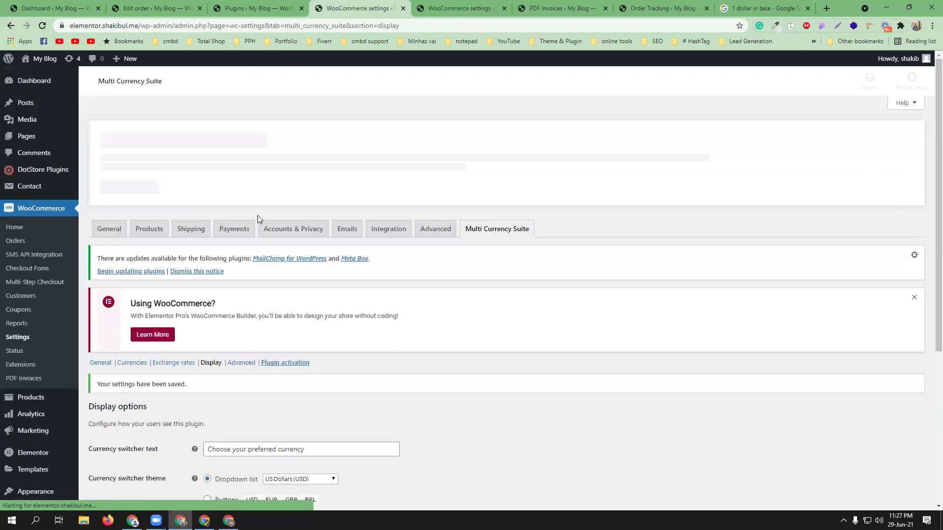
{"action": "left_click", "coordinate": [240, 364]}
Step: Keep USD as startup currency, save the Advanced settings, and open the live store in a new tab
{"action": "scroll", "coordinate": [513, 353], "scroll_direction": "down", "scroll_amount": 5}
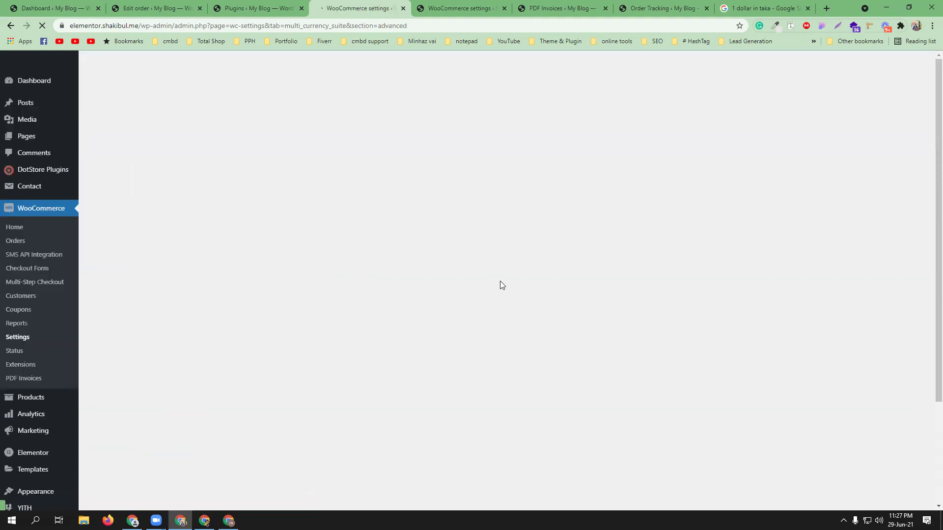
{"action": "scroll", "coordinate": [501, 283], "scroll_direction": "down", "scroll_amount": 3}
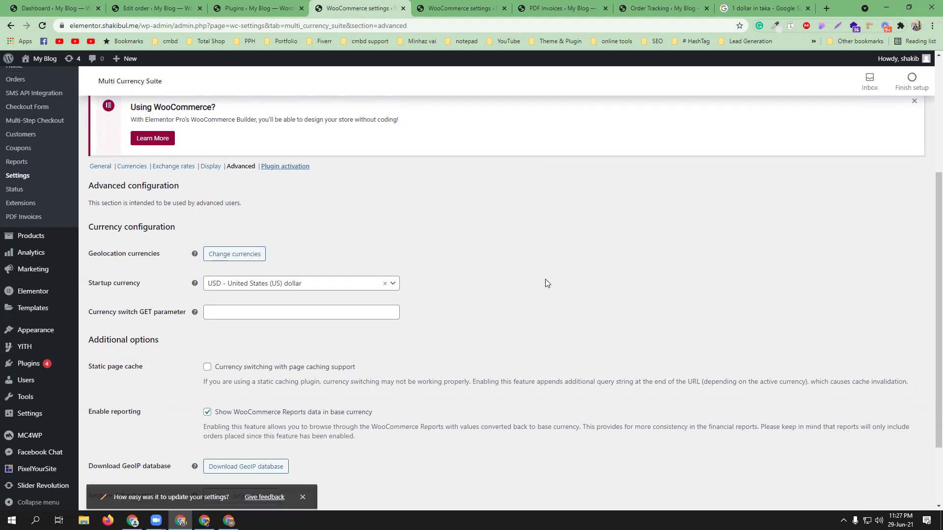
{"action": "left_click", "coordinate": [348, 285]}
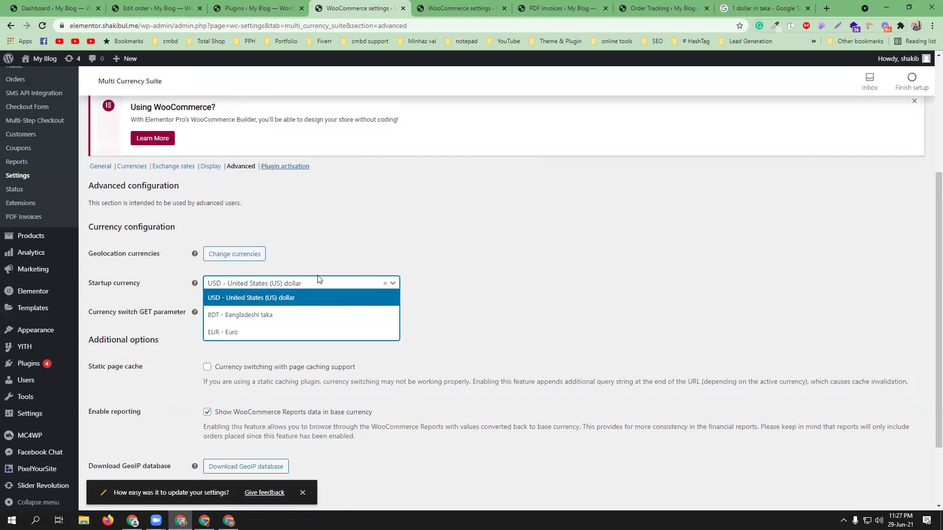
{"action": "left_click", "coordinate": [334, 301]}
{"action": "scroll", "coordinate": [488, 295], "scroll_direction": "down", "scroll_amount": 2}
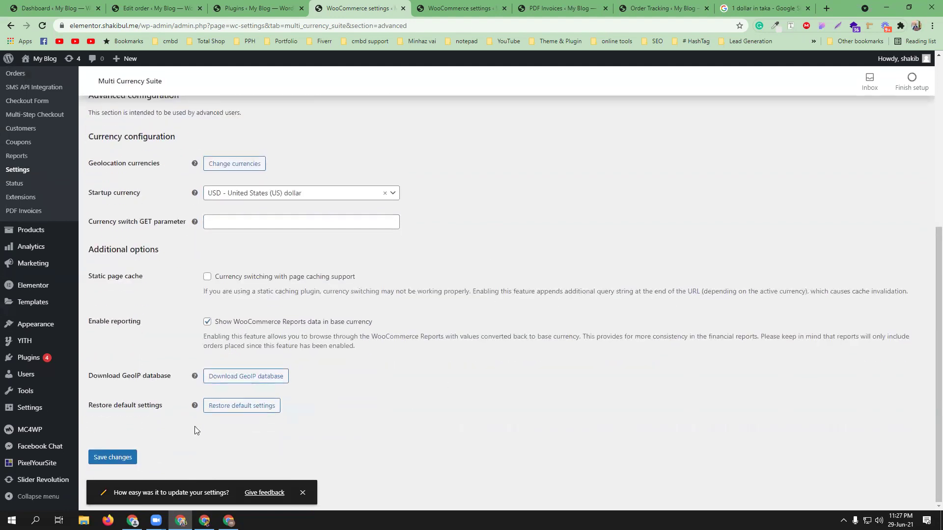
{"action": "left_click", "coordinate": [113, 457]}
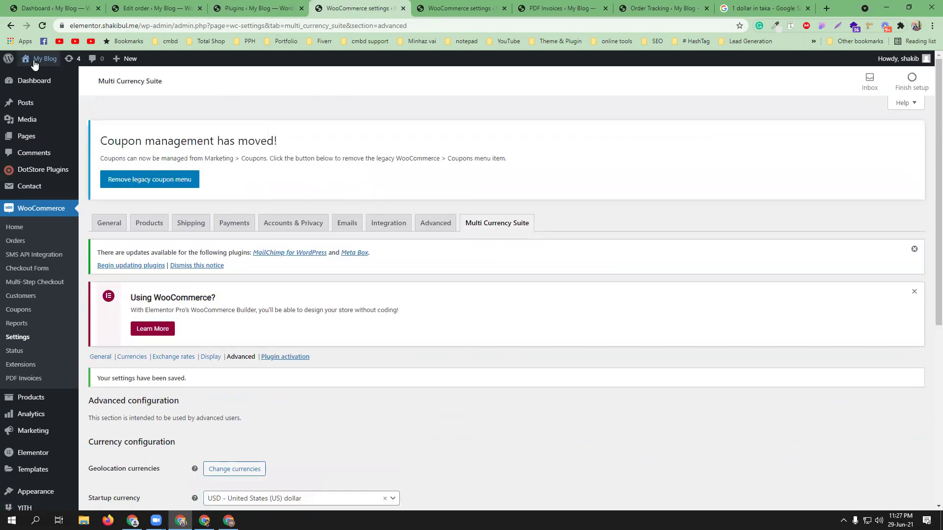
{"action": "middle_click", "coordinate": [40, 75]}
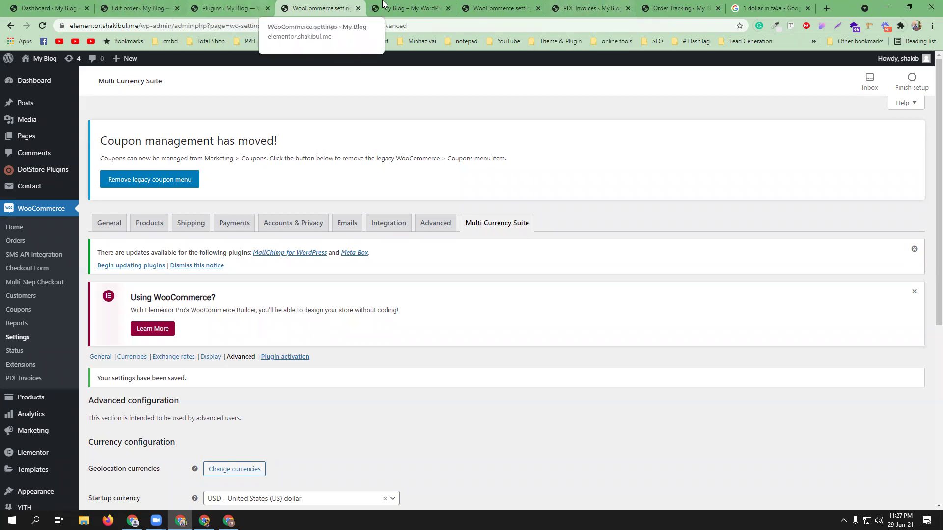
Step: Check that the storefront currency menu offers US Dollar and European Euro, then return to Installed Plugins
{"action": "left_click", "coordinate": [408, 6]}
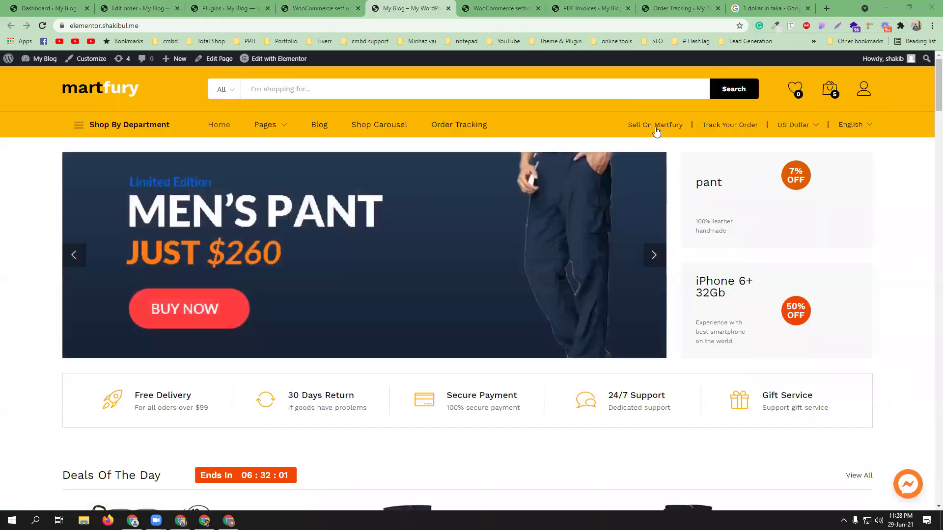
{"action": "mouse_move", "coordinate": [811, 126]}
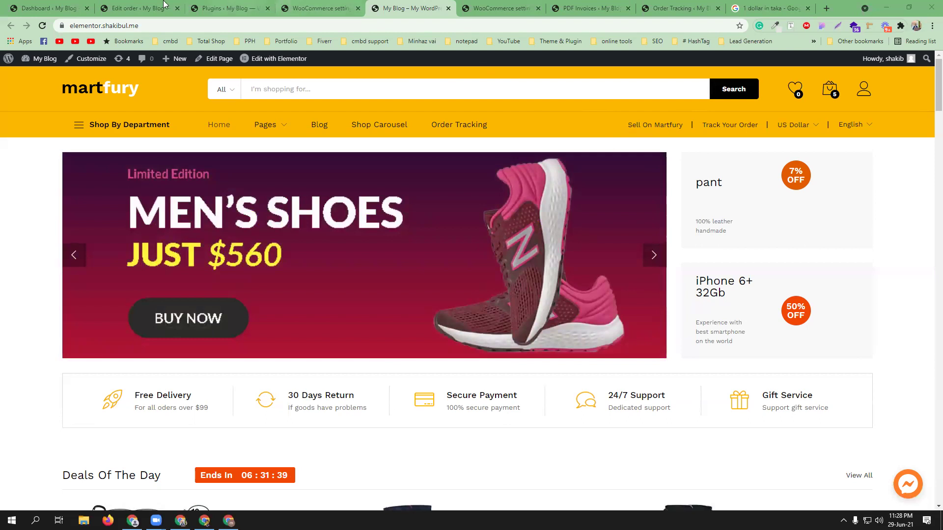
{"action": "left_click", "coordinate": [243, 8]}
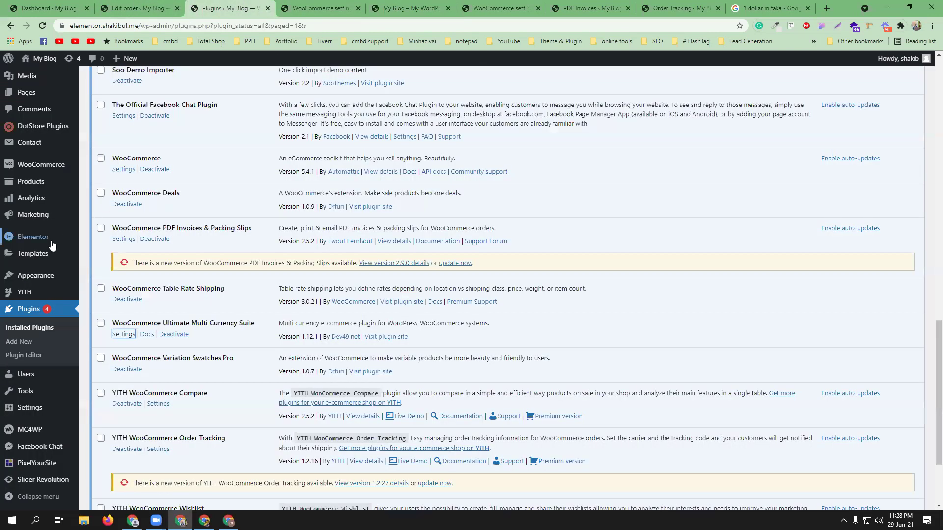
Step: Open the Widgets page in a new tab and expand Topbar Left's Custom HTML widget
{"action": "mouse_move", "coordinate": [34, 279]}
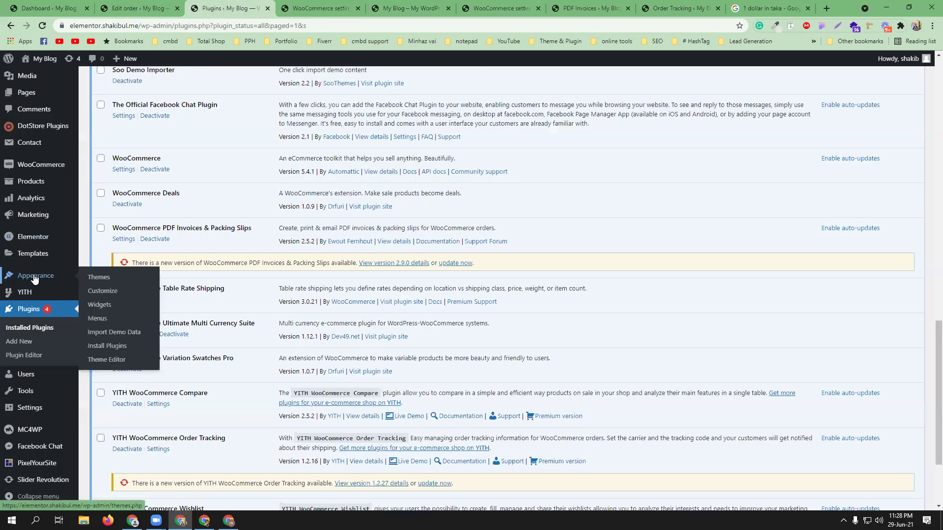
{"action": "middle_click", "coordinate": [101, 305]}
{"action": "key", "text": "ctrl+Tab"}
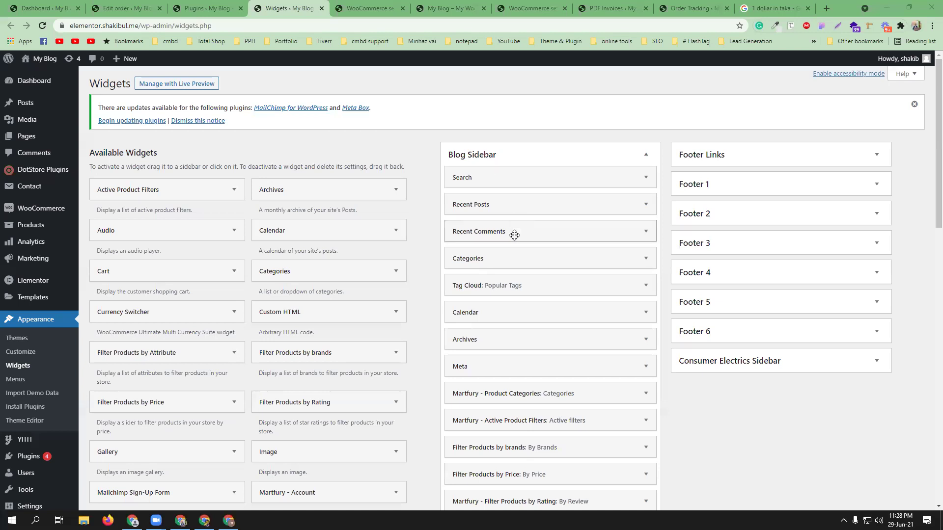
{"action": "scroll", "coordinate": [526, 302], "scroll_direction": "down", "scroll_amount": 1}
{"action": "scroll", "coordinate": [526, 299], "scroll_direction": "down", "scroll_amount": 6}
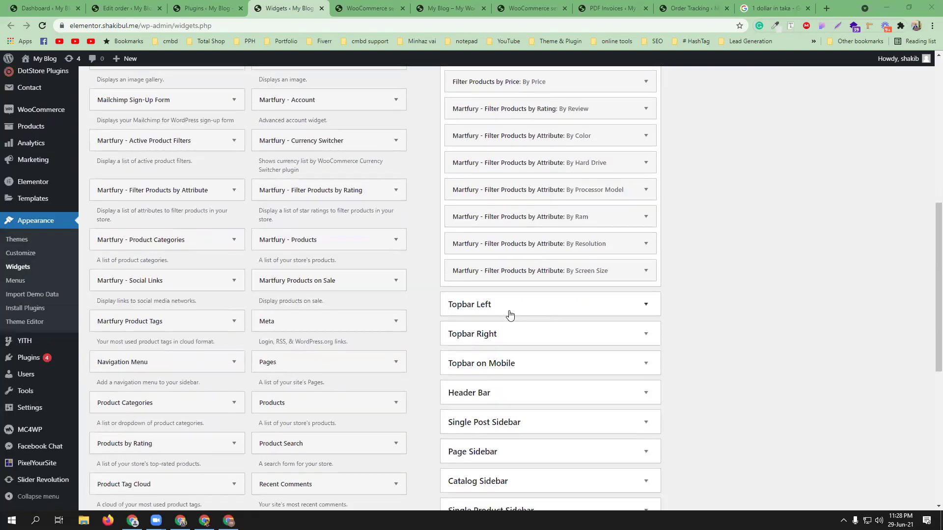
{"action": "left_click", "coordinate": [527, 306]}
{"action": "scroll", "coordinate": [520, 295], "scroll_direction": "down", "scroll_amount": 1}
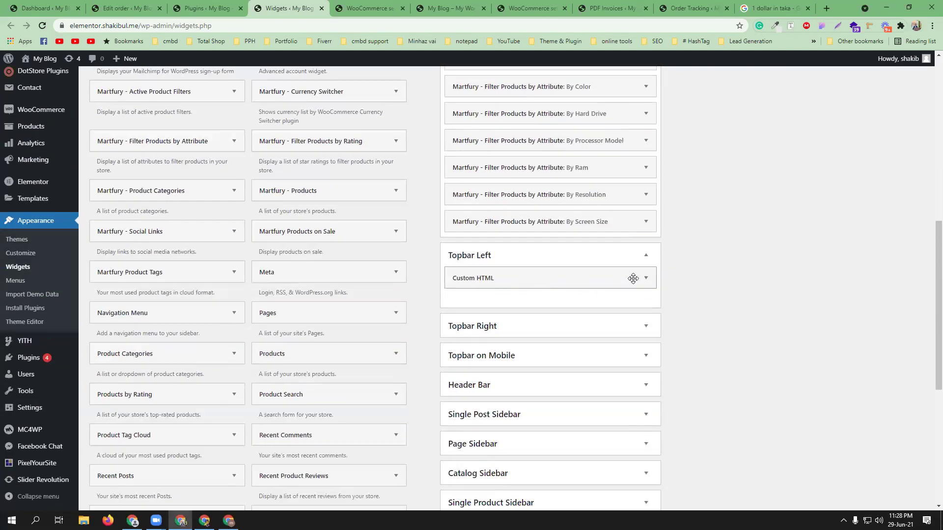
{"action": "left_click", "coordinate": [644, 278]}
{"action": "scroll", "coordinate": [562, 312], "scroll_direction": "down", "scroll_amount": 2}
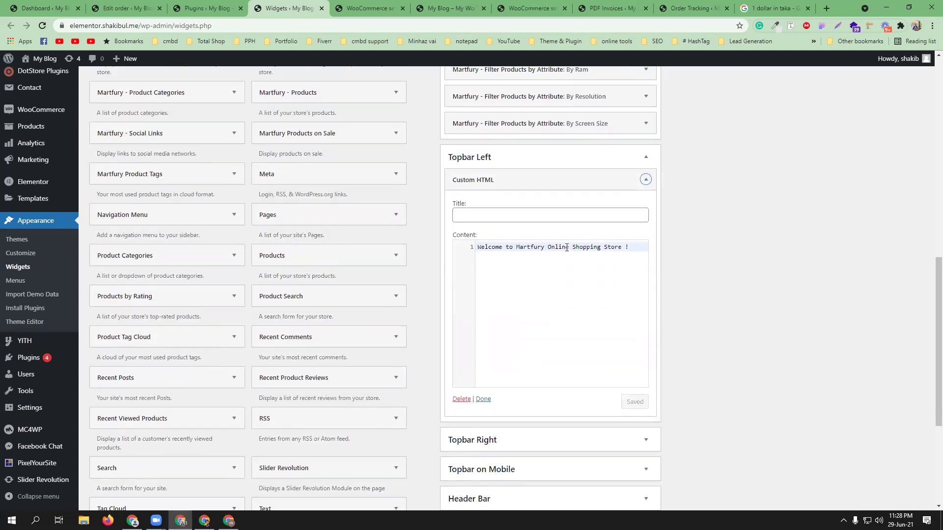
Step: Replace 'Martfury' with 'CMBD-93' in the welcome text and save the widget
{"action": "left_click", "coordinate": [435, 9]}
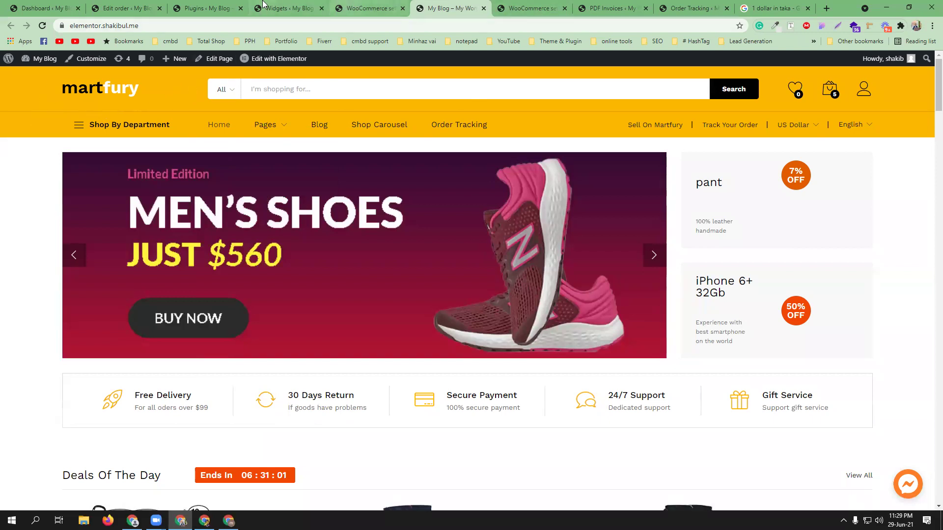
{"action": "left_click", "coordinate": [367, 7]}
{"action": "left_click", "coordinate": [528, 8]}
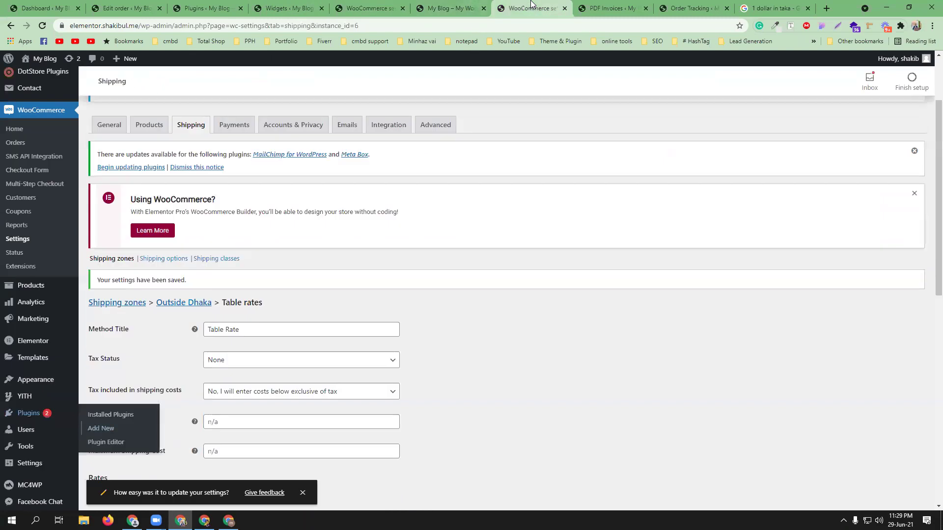
{"action": "left_click", "coordinate": [294, 6]}
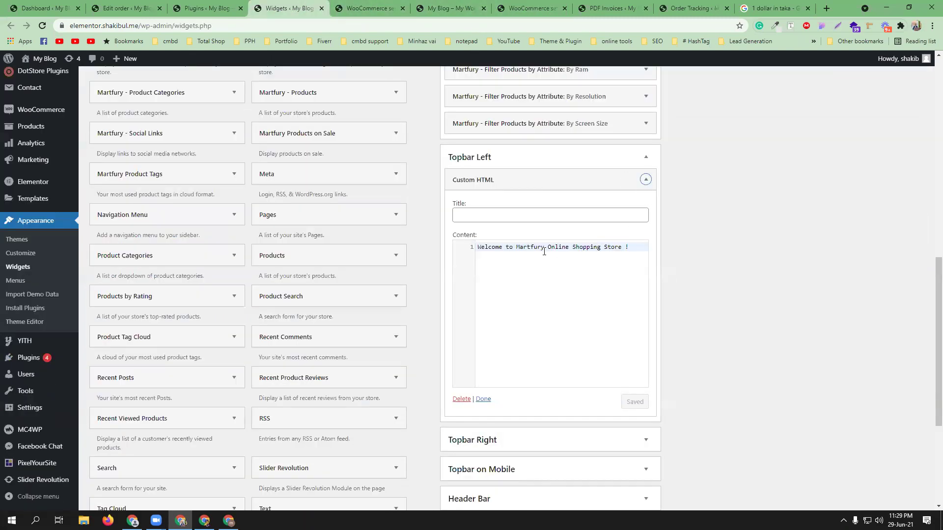
{"action": "left_click_drag", "start_coordinate": [515, 247], "coordinate": [544, 248]}
{"action": "type", "text": "CMBD"}
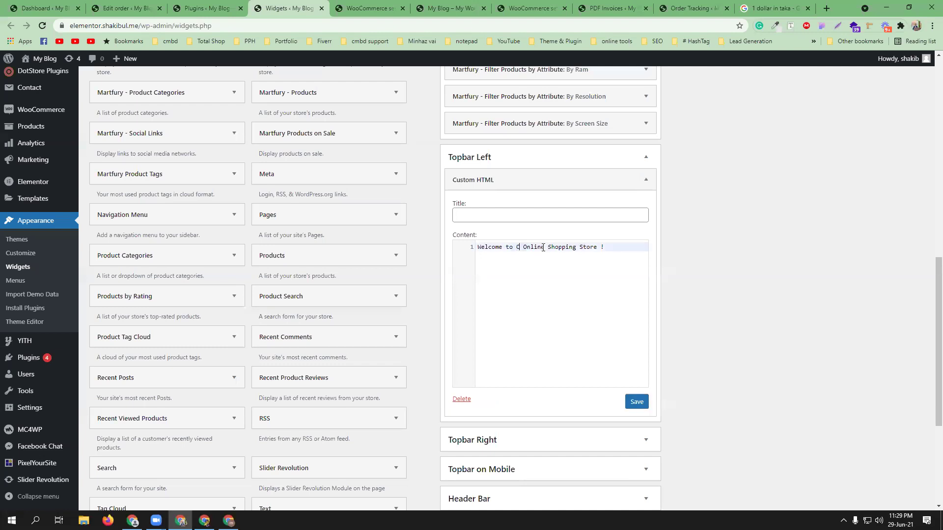
{"action": "type", "text": "-93"}
{"action": "left_click", "coordinate": [636, 402]}
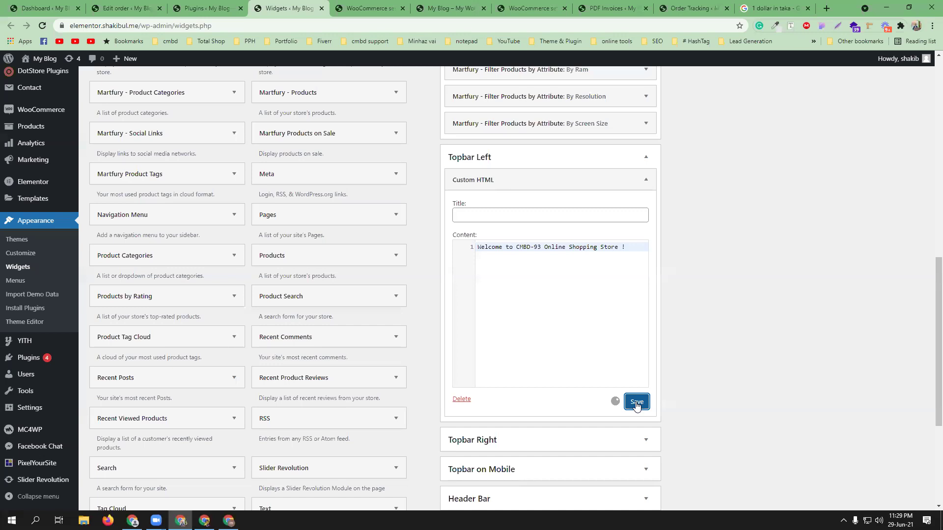
Step: Collapse the topbar areas, open Header Bar's first Custom HTML widget, and view the storefront
{"action": "left_click", "coordinate": [646, 158]}
{"action": "left_click", "coordinate": [619, 196]}
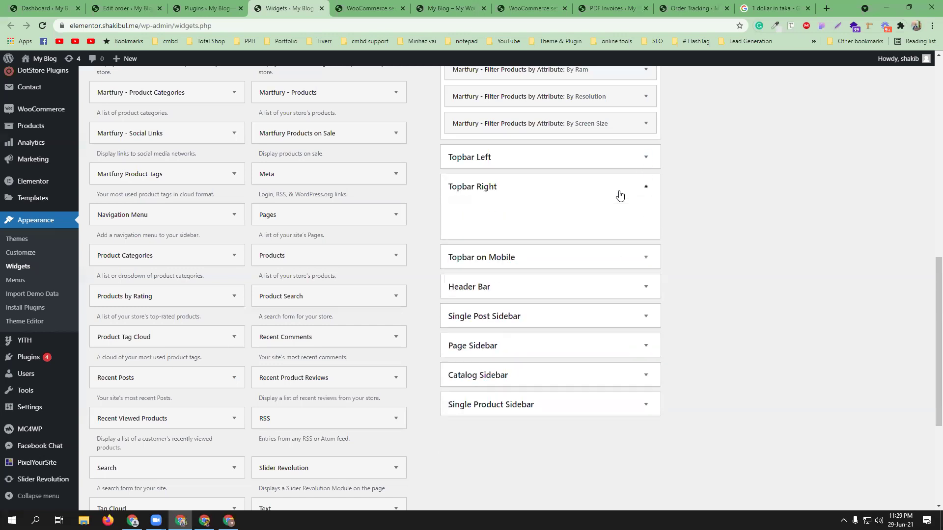
{"action": "left_click", "coordinate": [644, 188]}
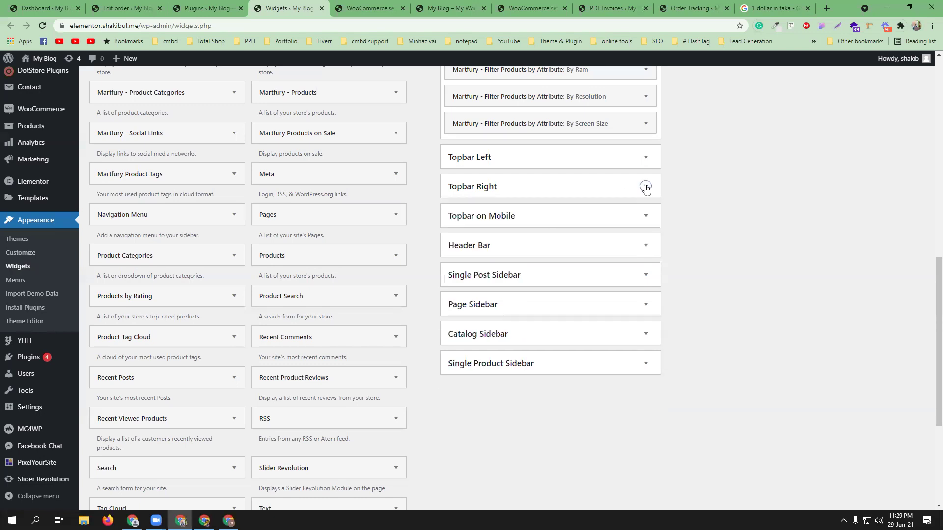
{"action": "left_click", "coordinate": [618, 246]}
{"action": "left_click", "coordinate": [598, 265]}
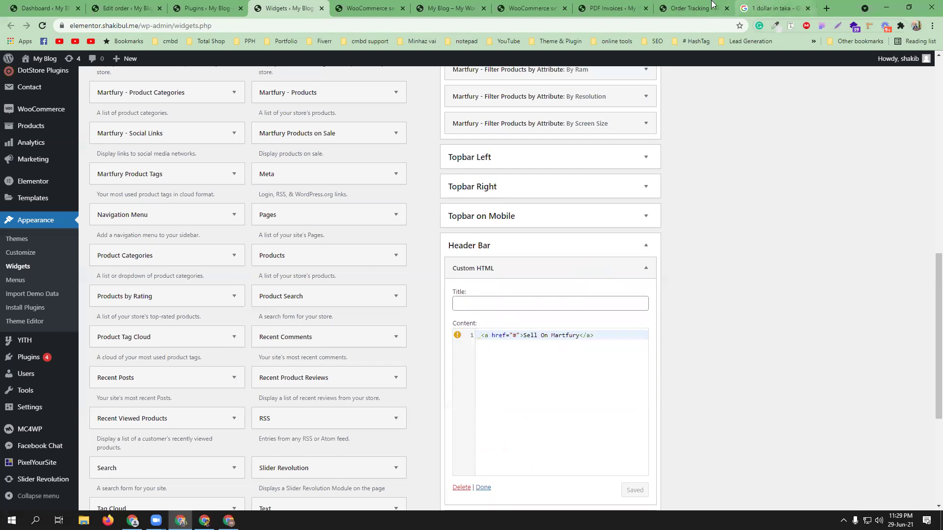
{"action": "left_click", "coordinate": [539, 6]}
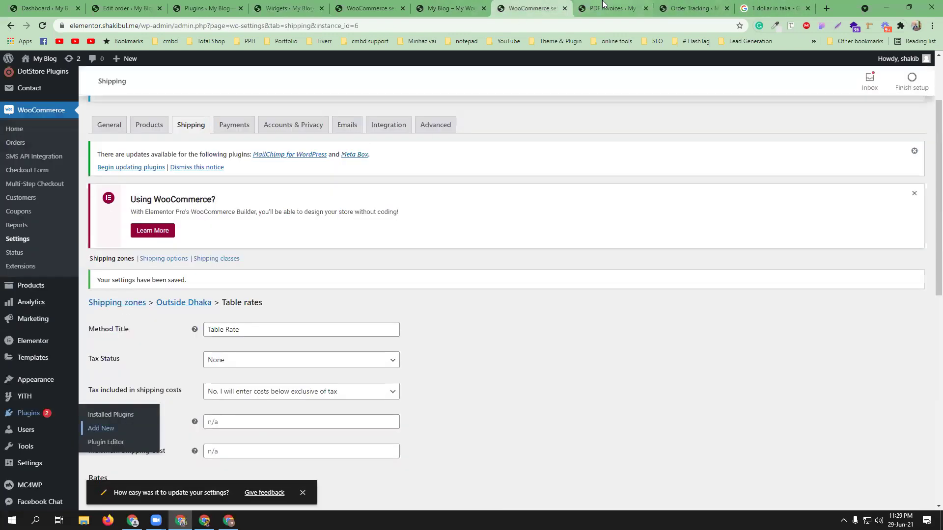
{"action": "left_click", "coordinate": [445, 9]}
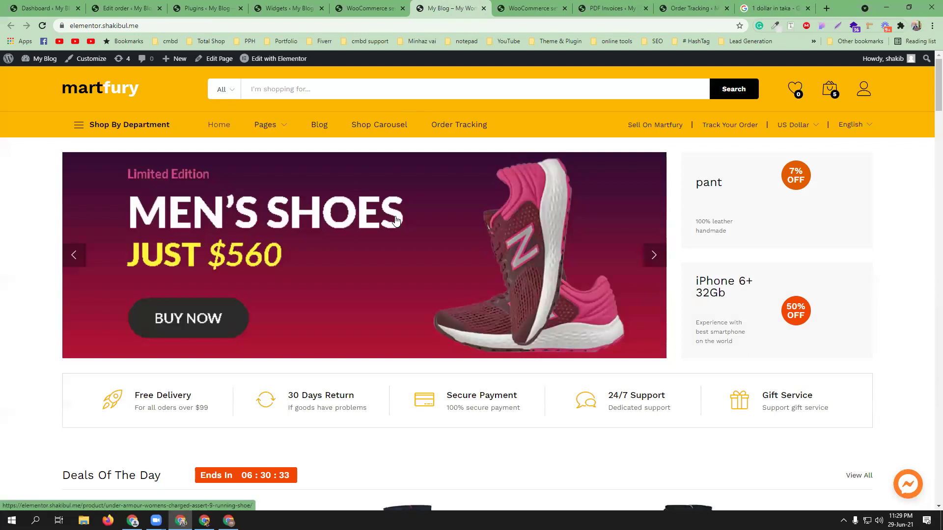
{"action": "scroll", "coordinate": [408, 222], "scroll_direction": "down", "scroll_amount": 1}
{"action": "scroll", "coordinate": [536, 210], "scroll_direction": "up", "scroll_amount": 1}
Step: Change the link text to 'Sell On CMBD-93 Shop' and save the Custom HTML widget
{"action": "left_click", "coordinate": [289, 9]}
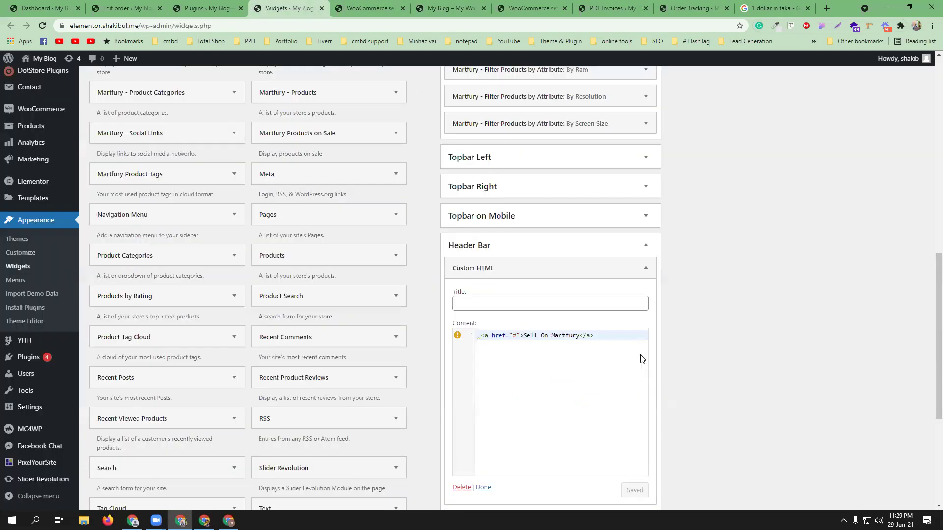
{"action": "left_click_drag", "start_coordinate": [552, 334], "coordinate": [580, 333]}
{"action": "type", "text": "CMBD"}
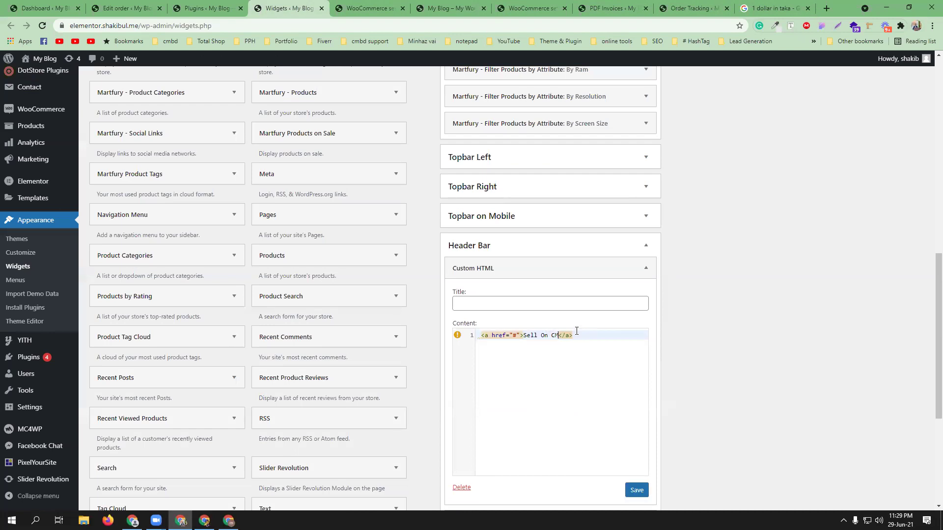
{"action": "type", "text": "-93 Shop"}
{"action": "left_click", "coordinate": [636, 490]}
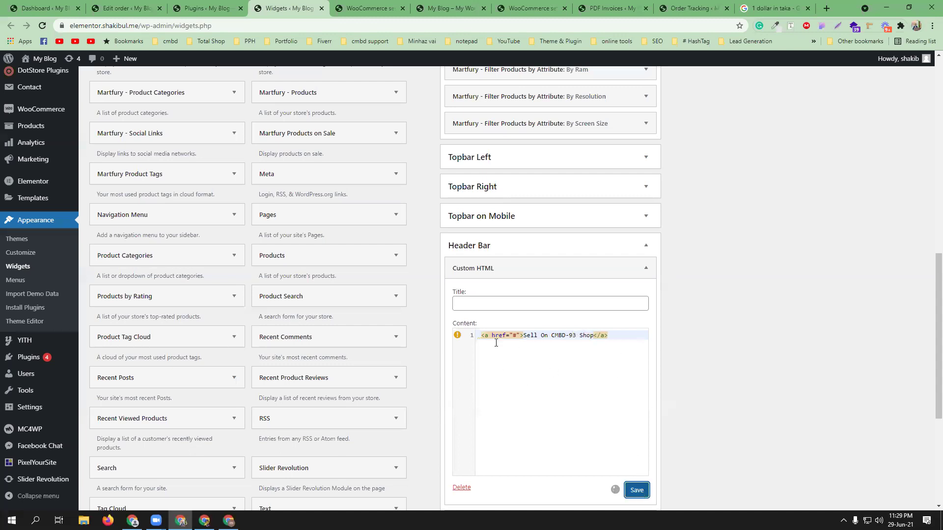
{"action": "left_click", "coordinate": [646, 267]}
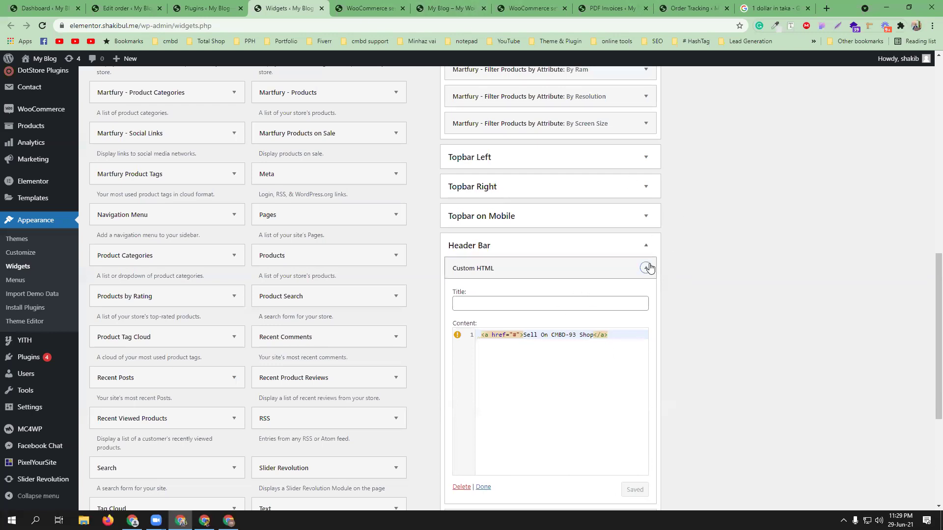
Step: Open the Track Your Order widget, then reload the storefront to confirm the renamed link
{"action": "left_click", "coordinate": [640, 294]}
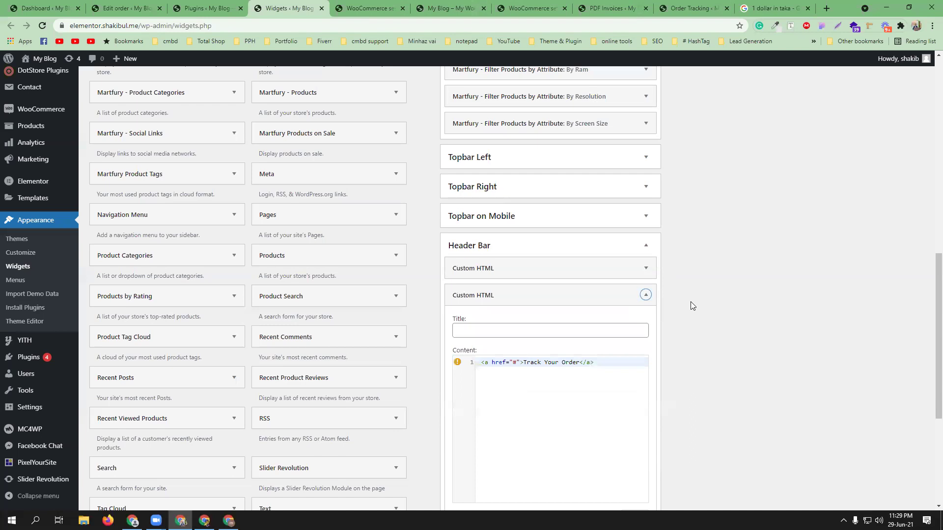
{"action": "scroll", "coordinate": [687, 299], "scroll_direction": "down", "scroll_amount": 2}
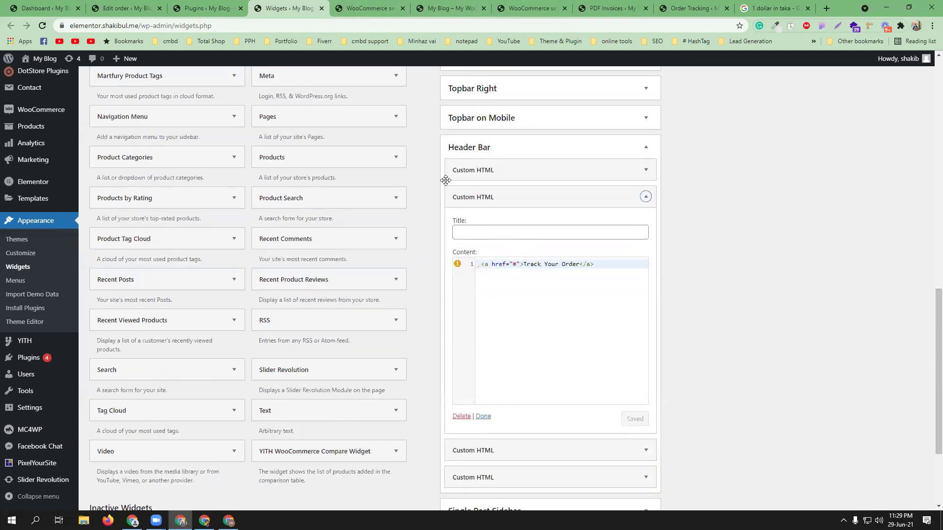
{"action": "left_click", "coordinate": [371, 7]}
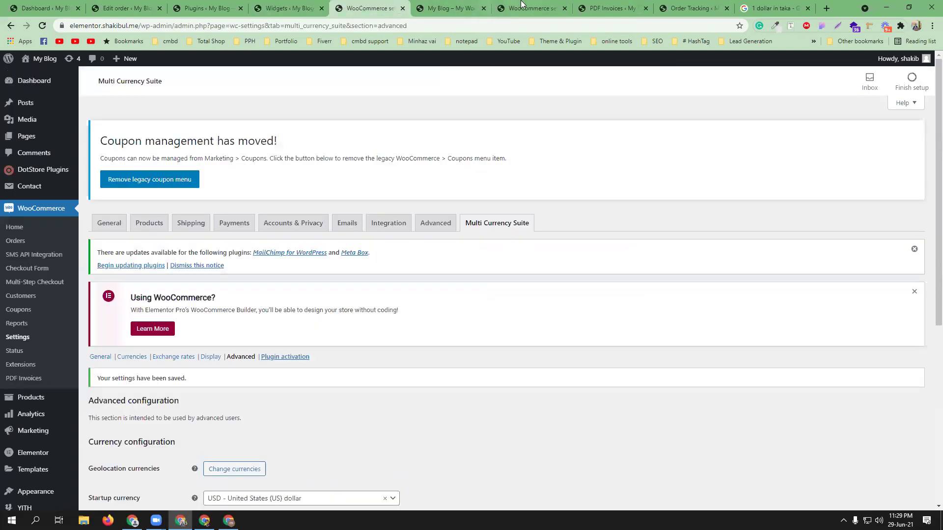
{"action": "left_click", "coordinate": [451, 8]}
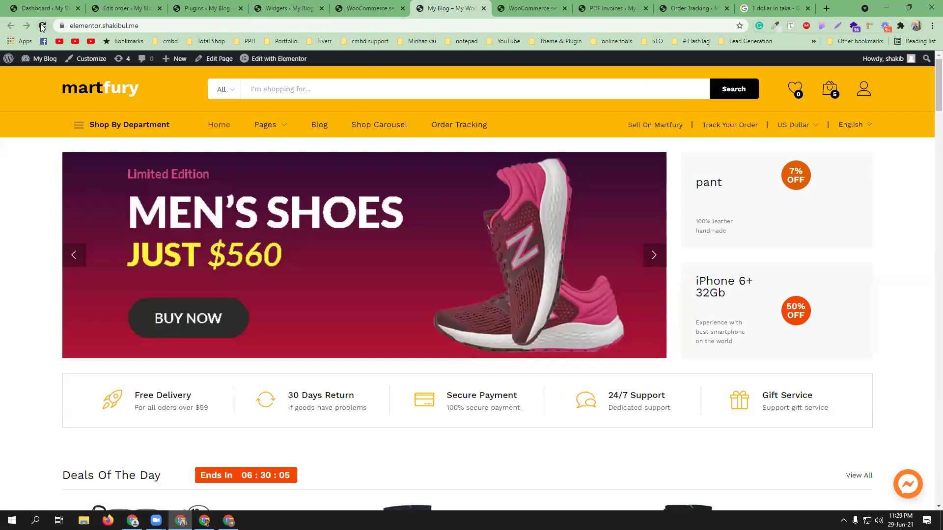
{"action": "left_click", "coordinate": [42, 26]}
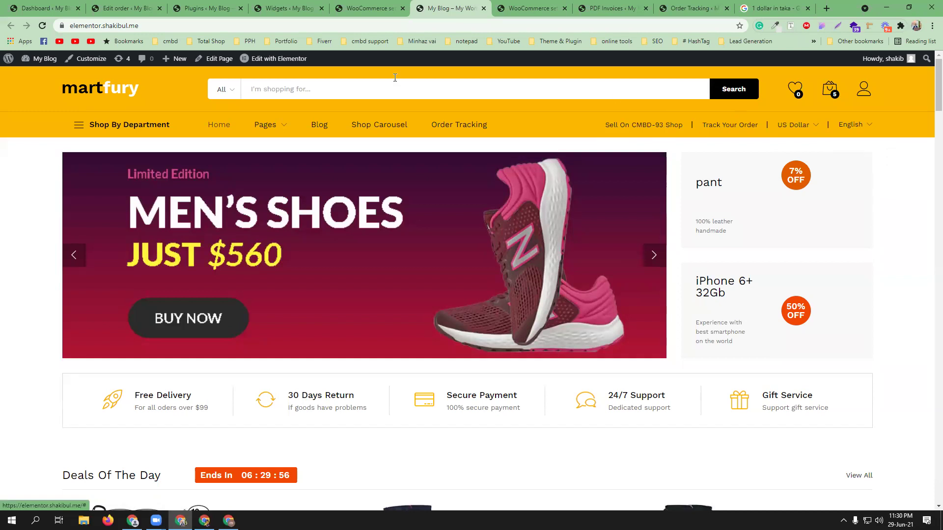
{"action": "left_click", "coordinate": [290, 8]}
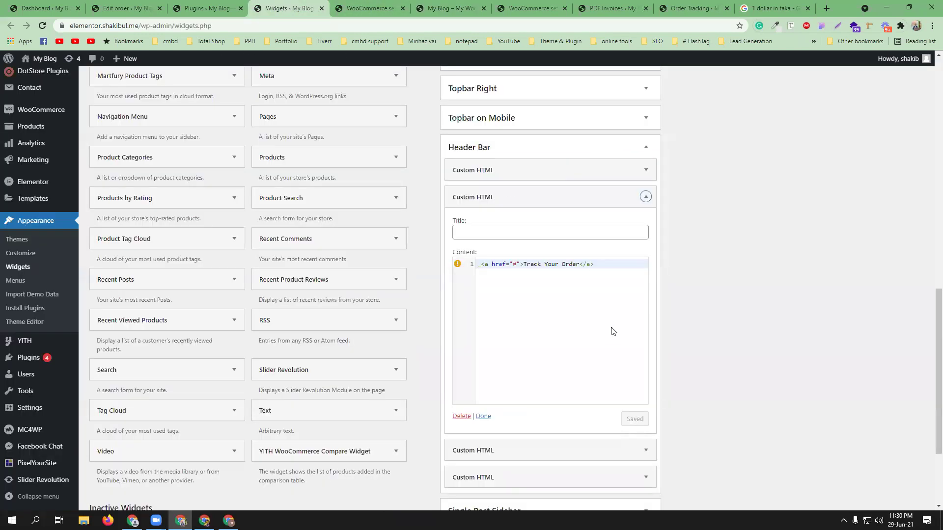
Step: Delete the Track Your Order, currency switcher and language selector widgets, then search the page for 'cure'
{"action": "left_click", "coordinate": [461, 416]}
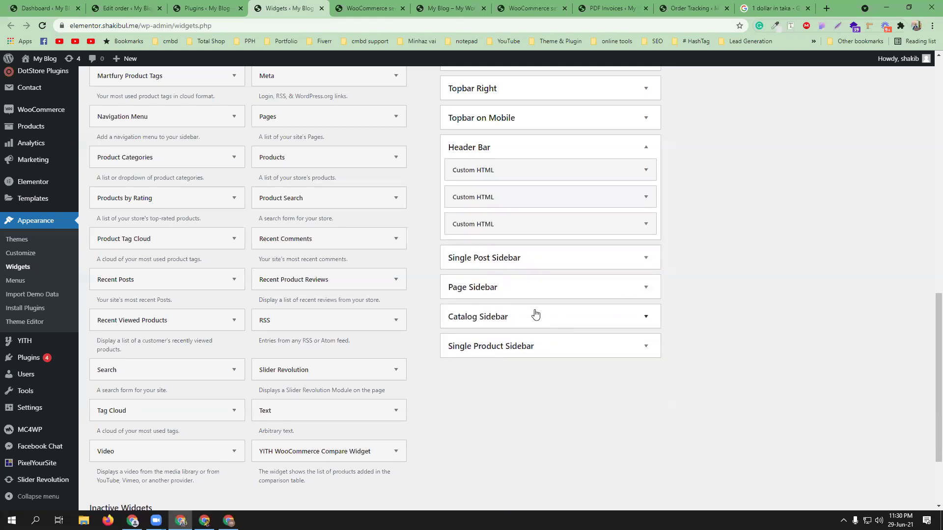
{"action": "left_click", "coordinate": [645, 199]}
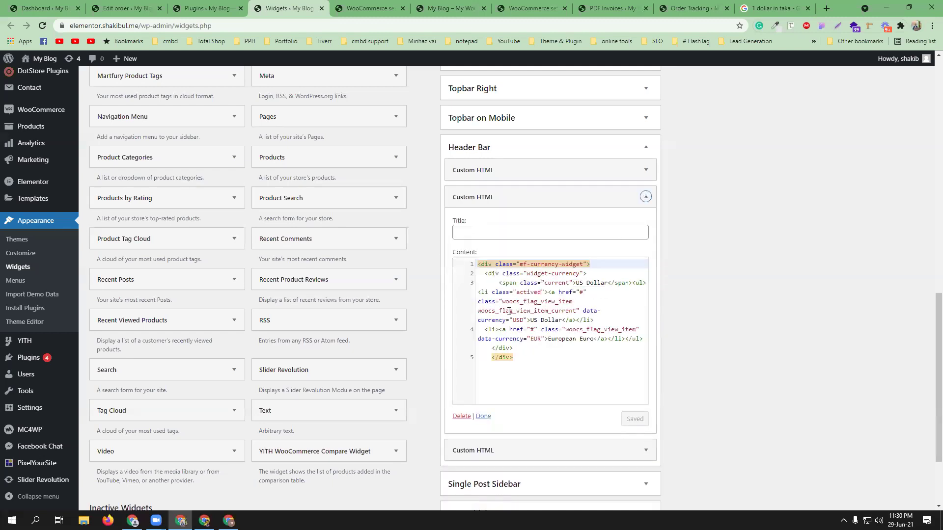
{"action": "left_click", "coordinate": [462, 416]}
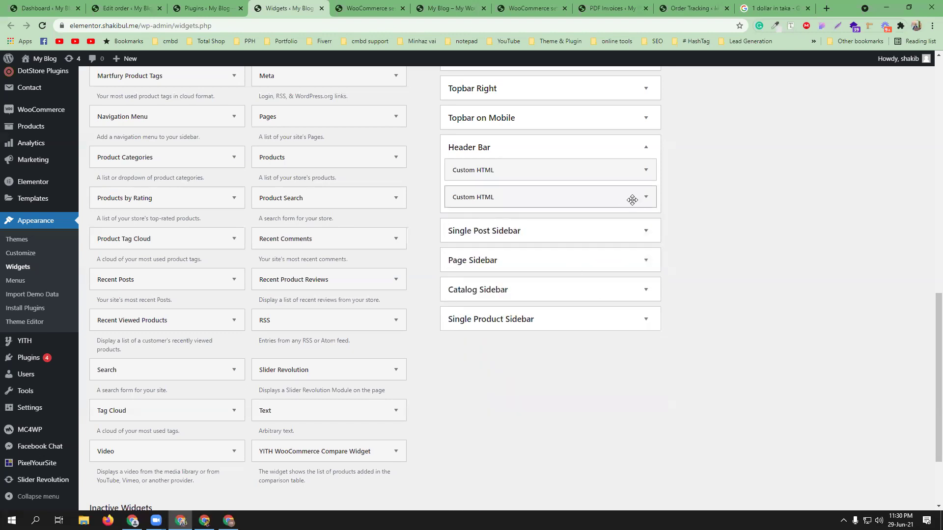
{"action": "left_click", "coordinate": [645, 197]}
{"action": "scroll", "coordinate": [465, 352], "scroll_direction": "down", "scroll_amount": 2}
{"action": "left_click", "coordinate": [460, 417]}
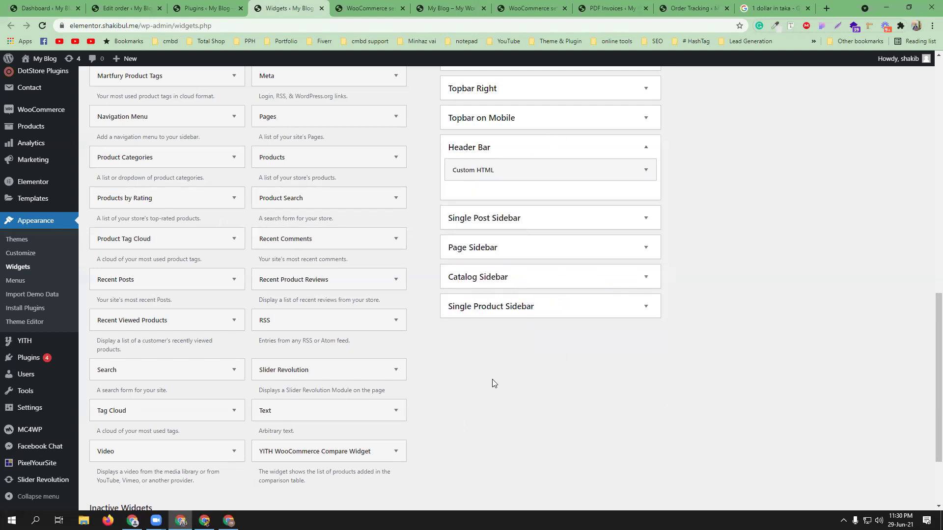
{"action": "key", "text": "ctrl+f"}
{"action": "type", "text": "curency"}
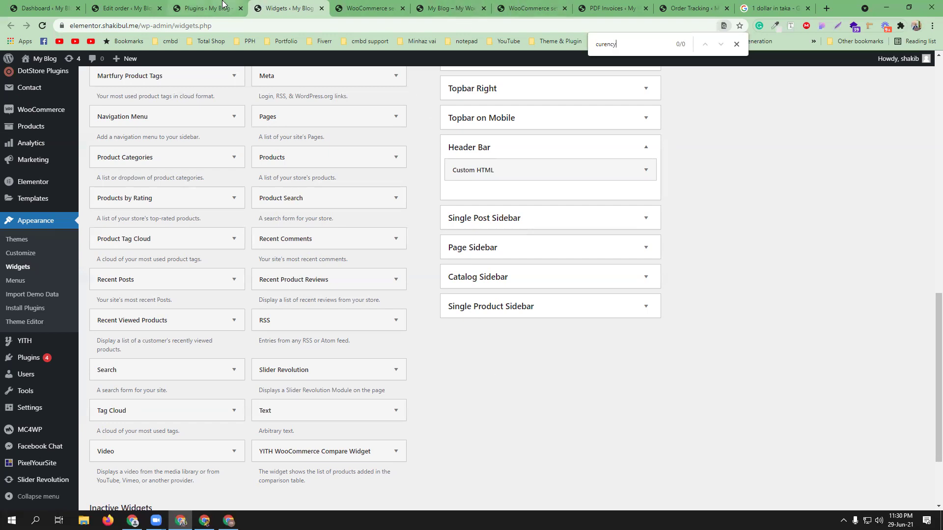
Step: Search the Widgets page for 'curer' to locate the Currency Switcher widgets
{"action": "left_click", "coordinate": [205, 8]}
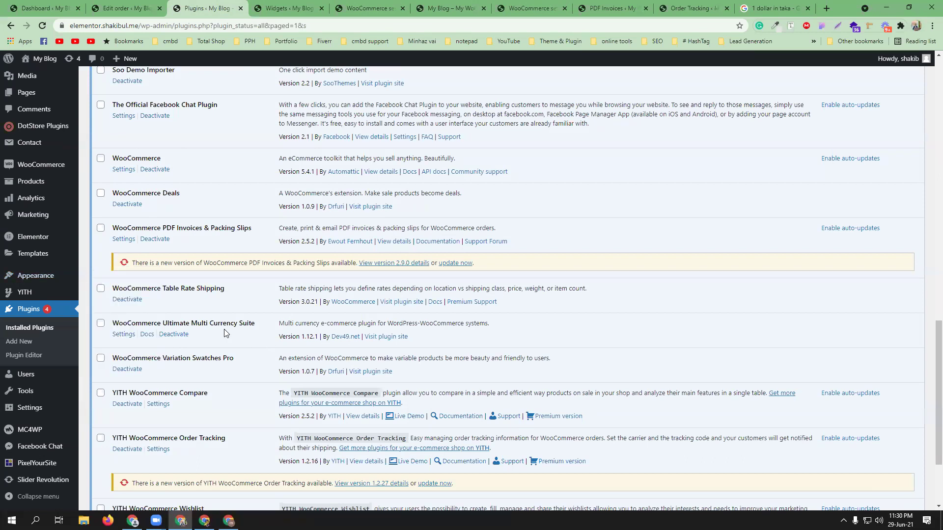
{"action": "left_click", "coordinate": [291, 7]}
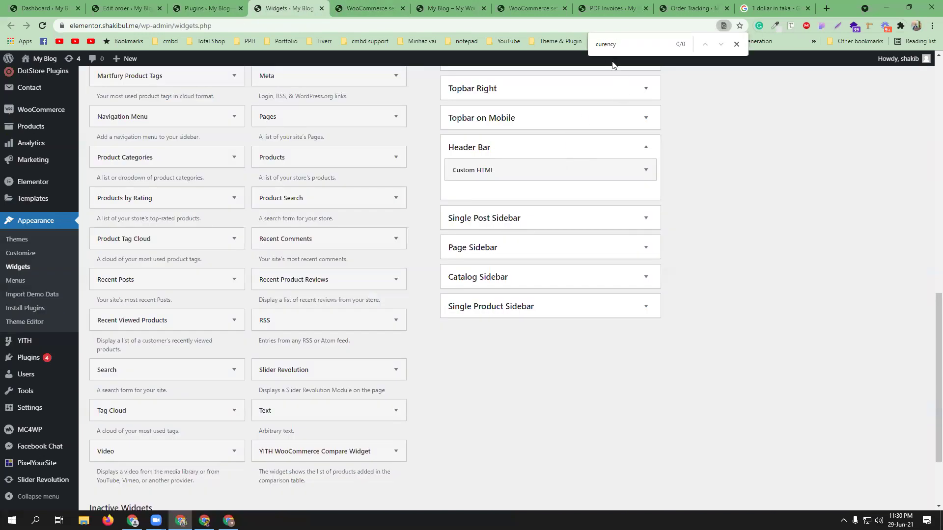
{"action": "type", "text": "r"}
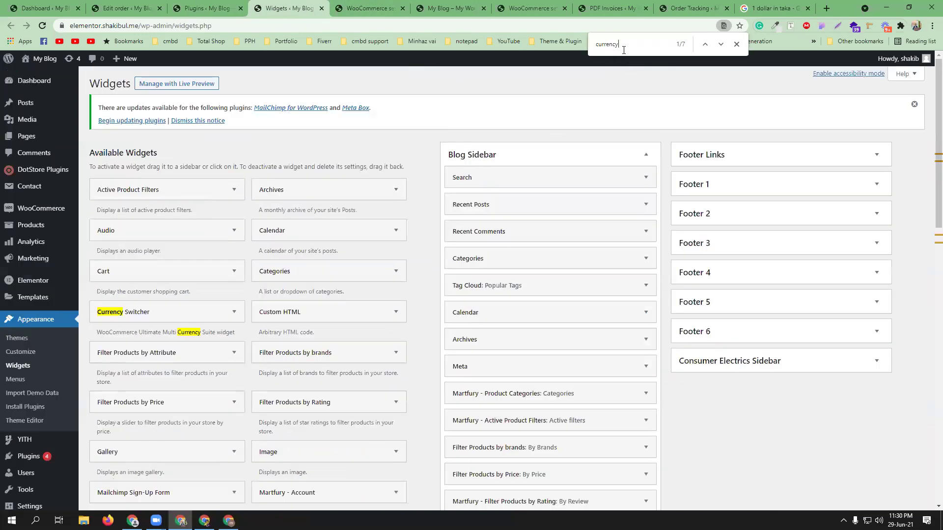
{"action": "key", "text": "Return"}
{"action": "key", "text": "Return"}
{"action": "key", "text": "Return"}
{"action": "key", "text": "Return"}
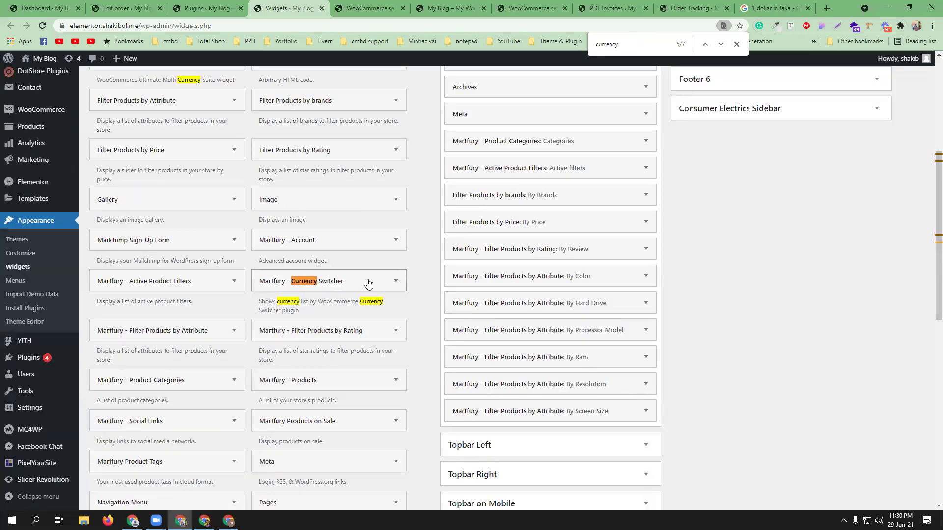
{"action": "scroll", "coordinate": [178, 272], "scroll_direction": "up", "scroll_amount": 3}
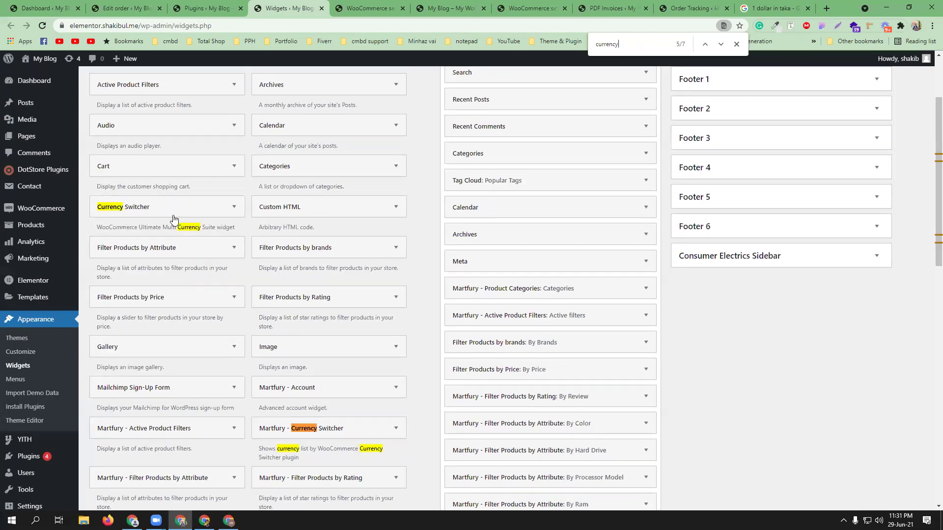
Step: Add the Currency Switcher widget to the Header Bar area
{"action": "left_click", "coordinate": [216, 207]}
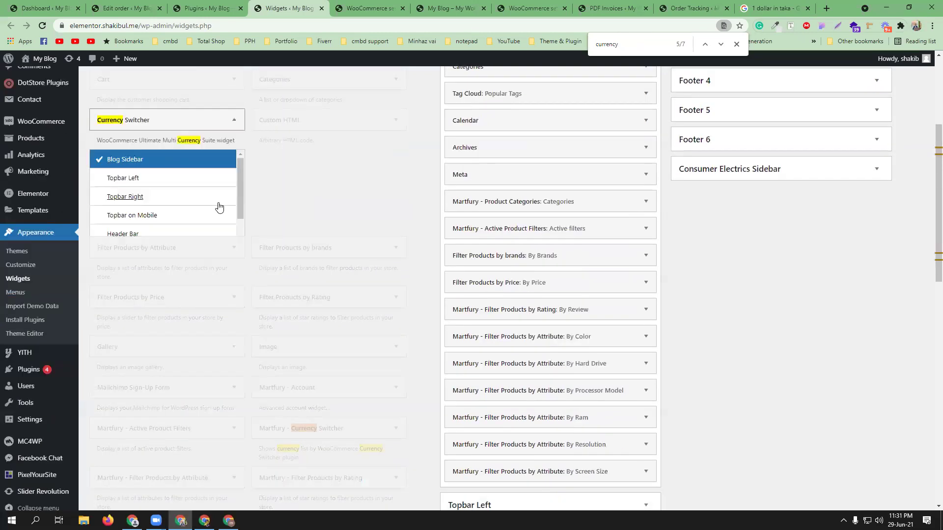
{"action": "scroll", "coordinate": [234, 198], "scroll_direction": "up", "scroll_amount": 1}
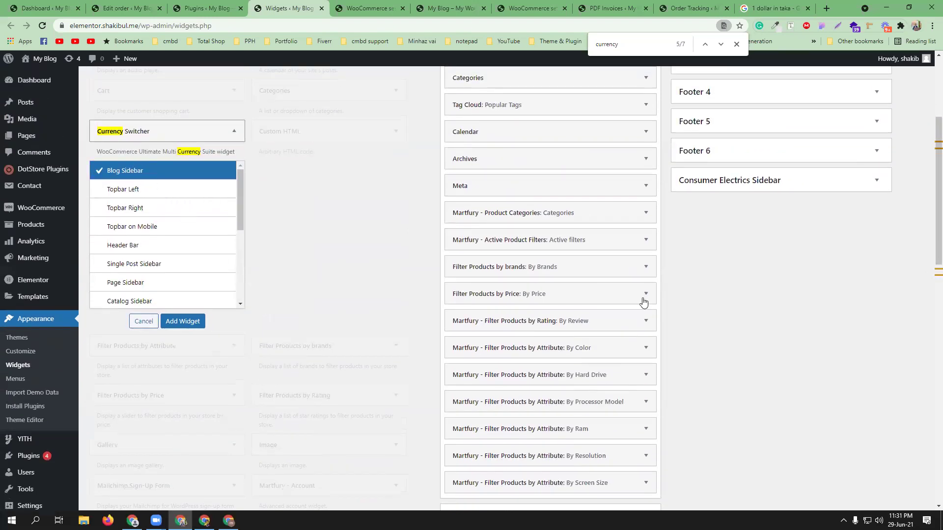
{"action": "scroll", "coordinate": [642, 298], "scroll_direction": "down", "scroll_amount": 7}
{"action": "scroll", "coordinate": [673, 322], "scroll_direction": "up", "scroll_amount": 1}
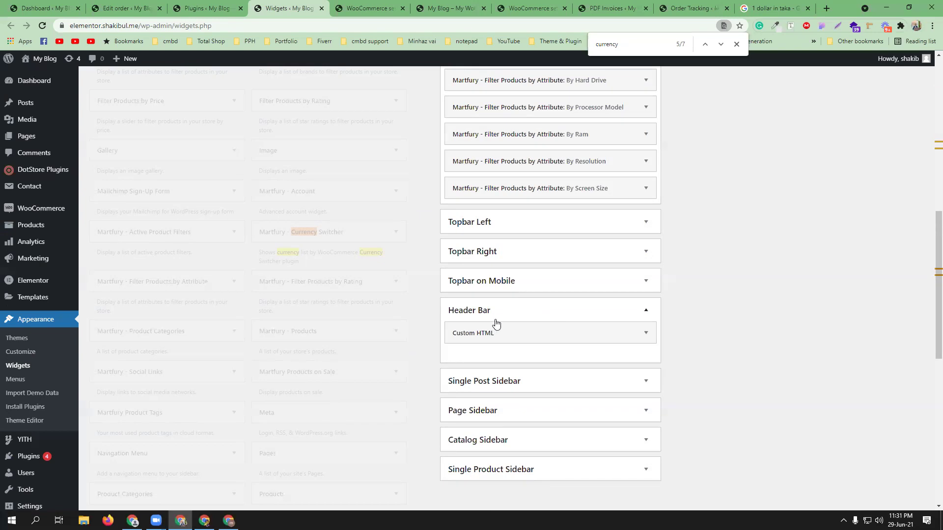
{"action": "scroll", "coordinate": [228, 312], "scroll_direction": "up", "scroll_amount": 6}
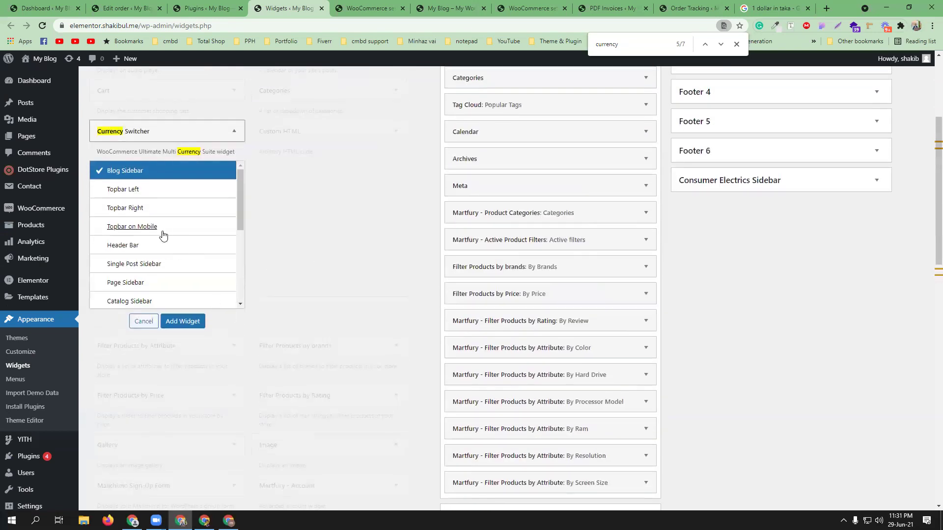
{"action": "left_click", "coordinate": [173, 246]}
{"action": "left_click", "coordinate": [183, 321]}
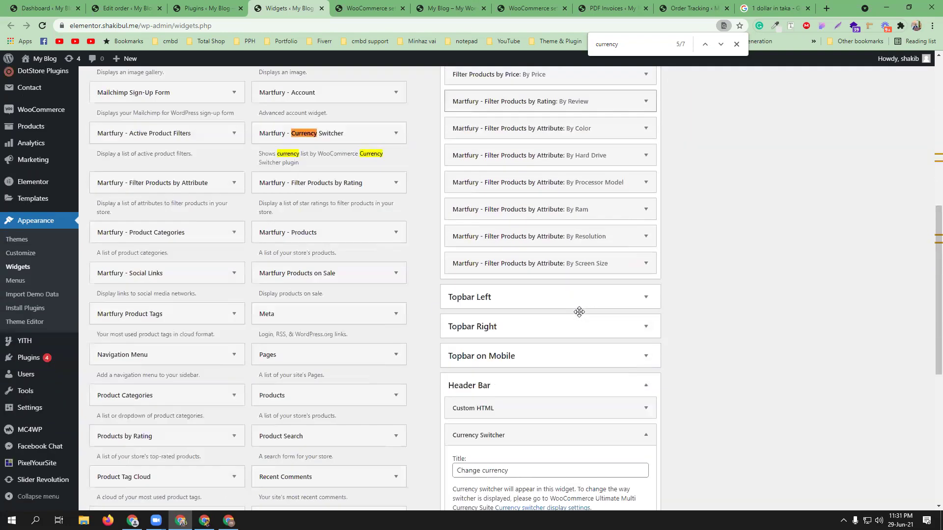
Step: Clear the widget's 'Change currency' title, save it, and view the storefront
{"action": "left_click", "coordinate": [736, 44]}
{"action": "scroll", "coordinate": [584, 278], "scroll_direction": "down", "scroll_amount": 1}
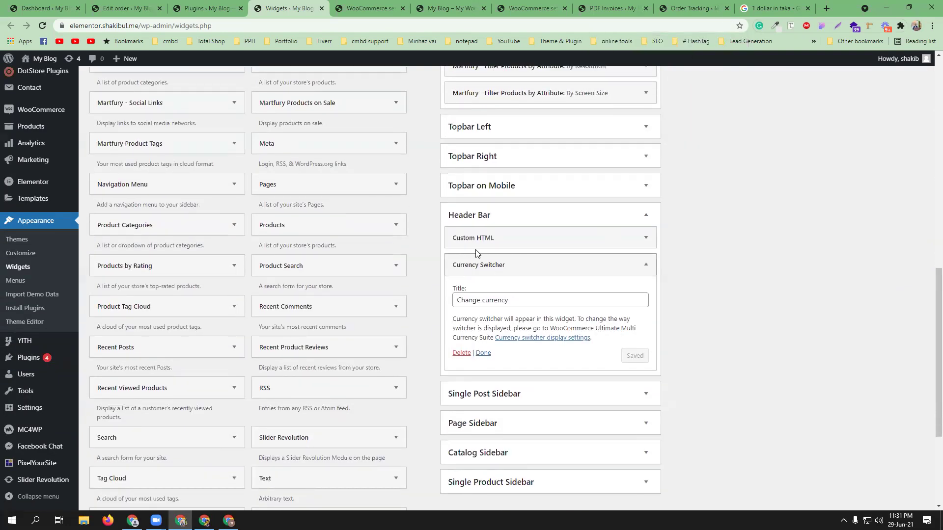
{"action": "left_click_drag", "start_coordinate": [521, 298], "coordinate": [455, 300]}
{"action": "key", "text": "BackSpace"}
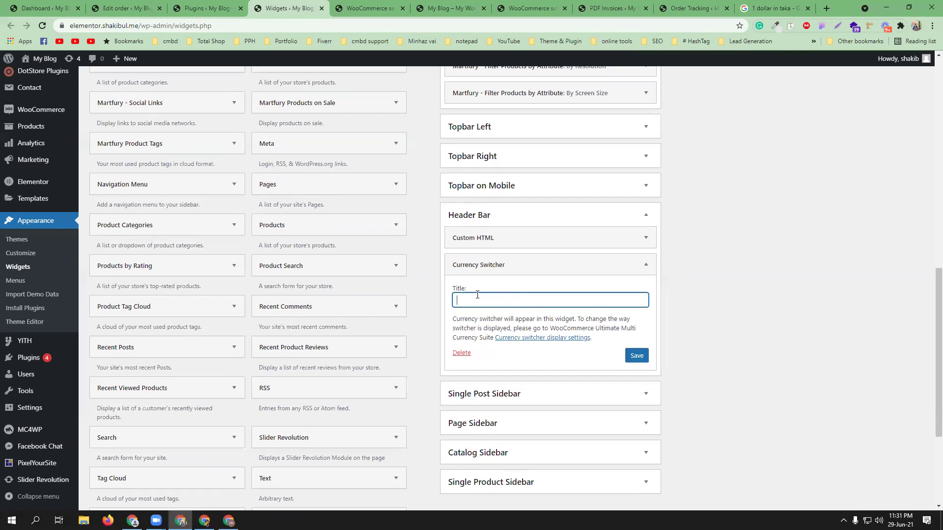
{"action": "left_click", "coordinate": [643, 355]}
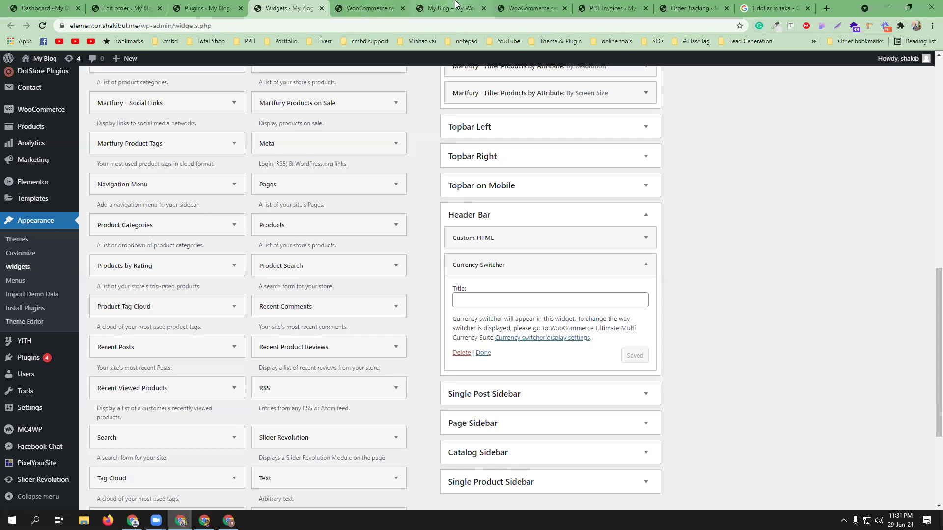
{"action": "left_click", "coordinate": [484, 353]}
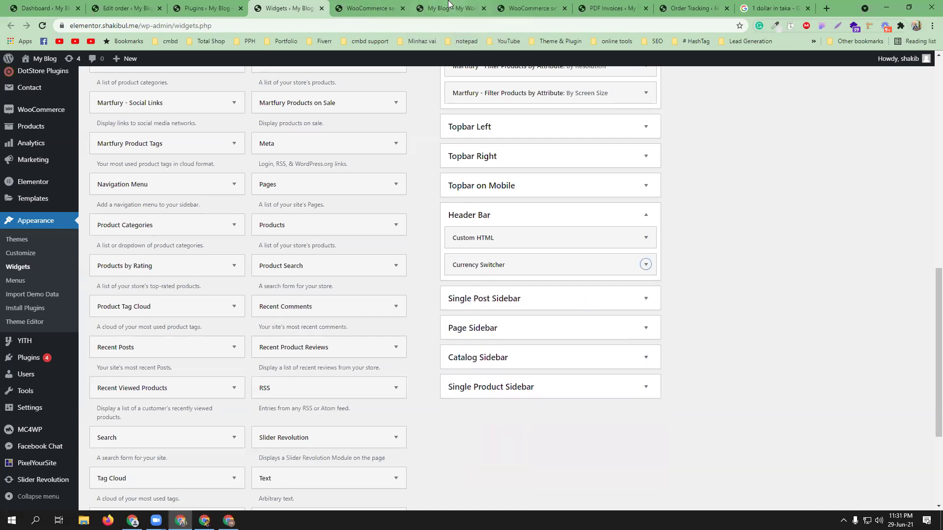
{"action": "left_click", "coordinate": [429, 14]}
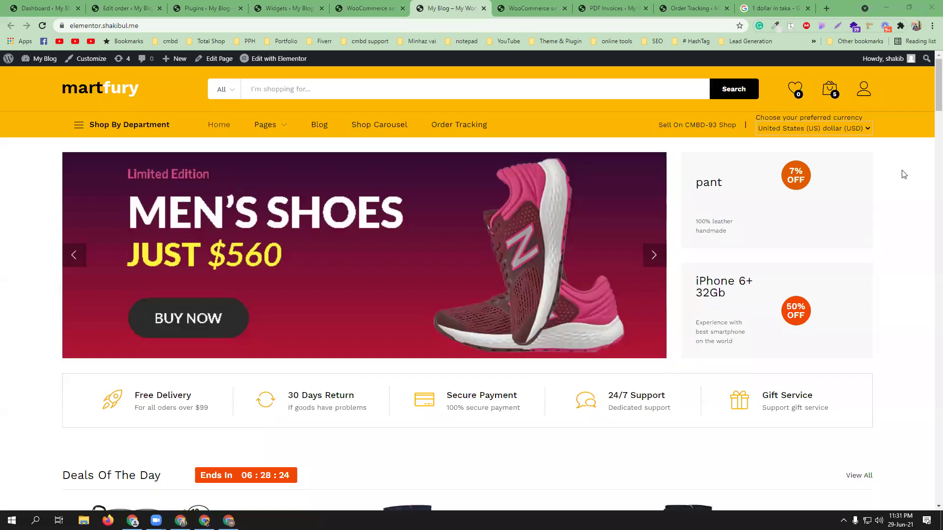
{"action": "scroll", "coordinate": [884, 147], "scroll_direction": "down", "scroll_amount": 7}
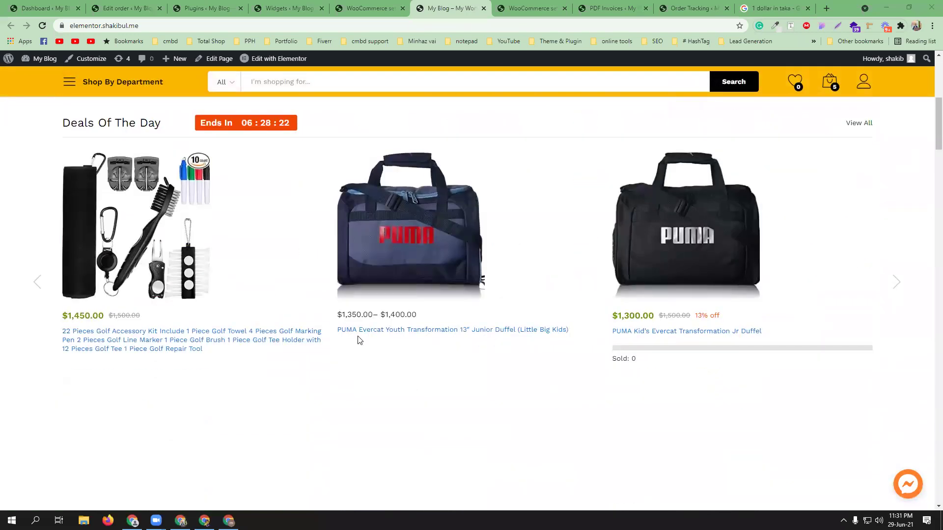
{"action": "scroll", "coordinate": [859, 191], "scroll_direction": "up", "scroll_amount": 7}
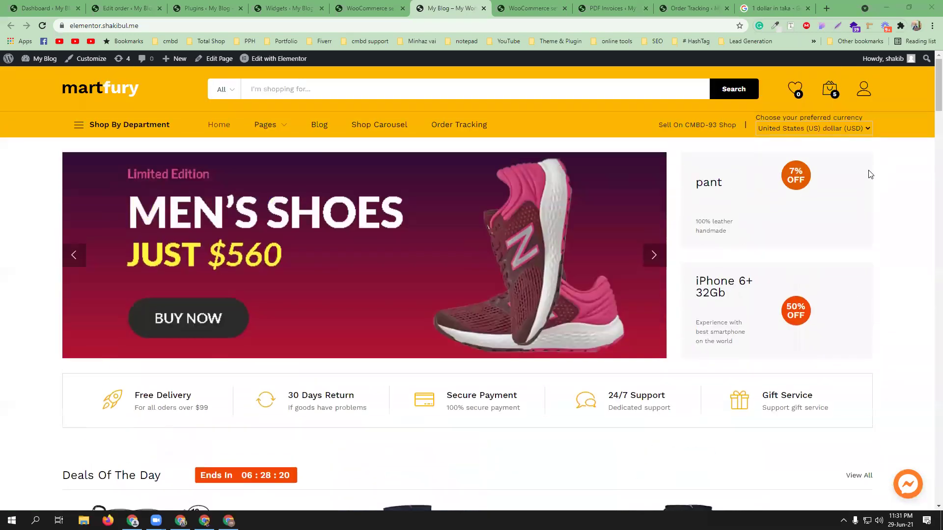
{"action": "left_click", "coordinate": [867, 128]}
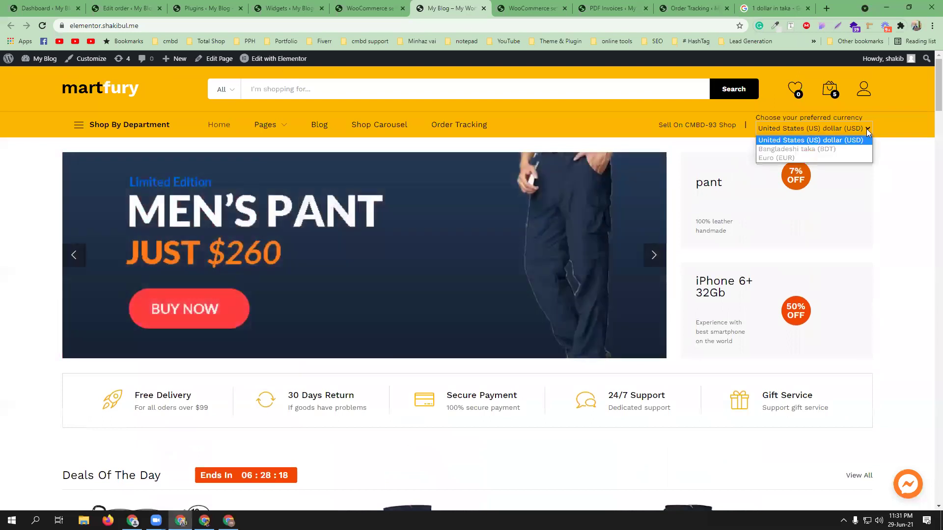
{"action": "left_click", "coordinate": [844, 149]}
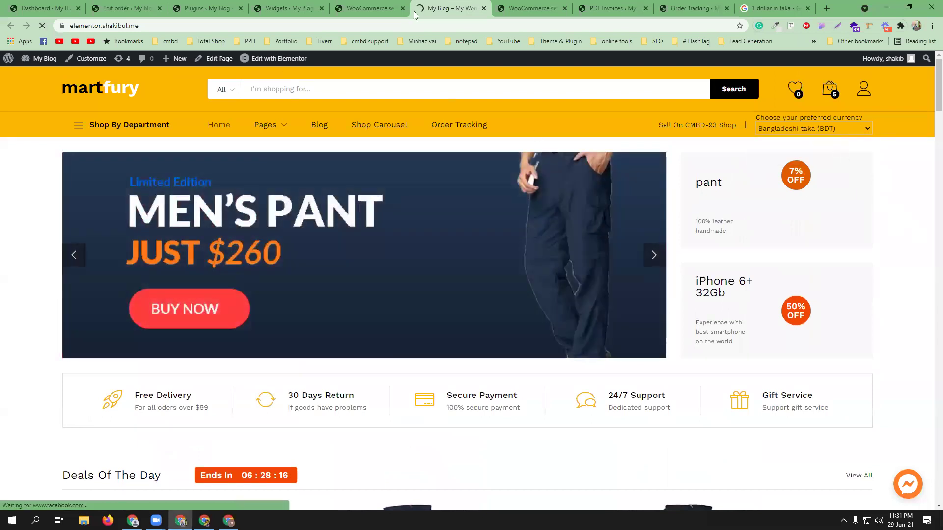
{"action": "scroll", "coordinate": [503, 345], "scroll_direction": "down", "scroll_amount": 3}
{"action": "scroll", "coordinate": [450, 350], "scroll_direction": "down", "scroll_amount": 5}
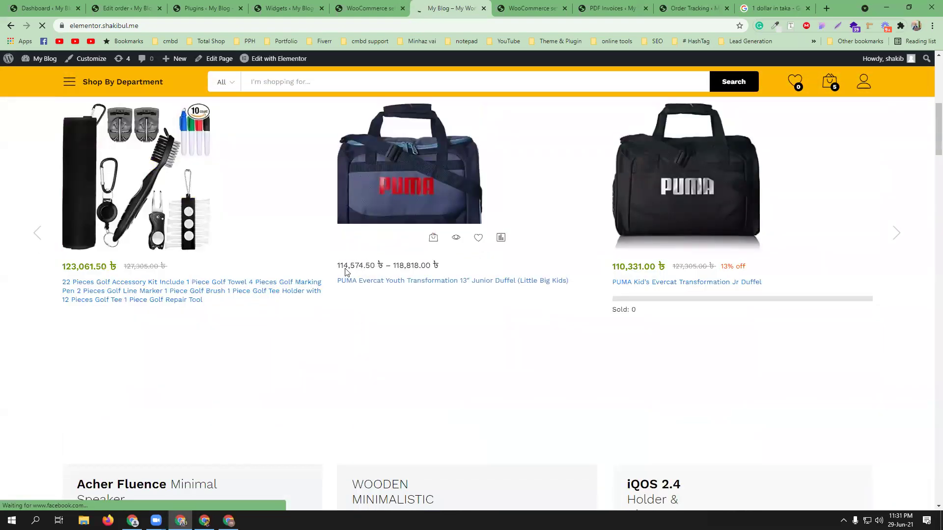
{"action": "scroll", "coordinate": [900, 204], "scroll_direction": "up", "scroll_amount": 1}
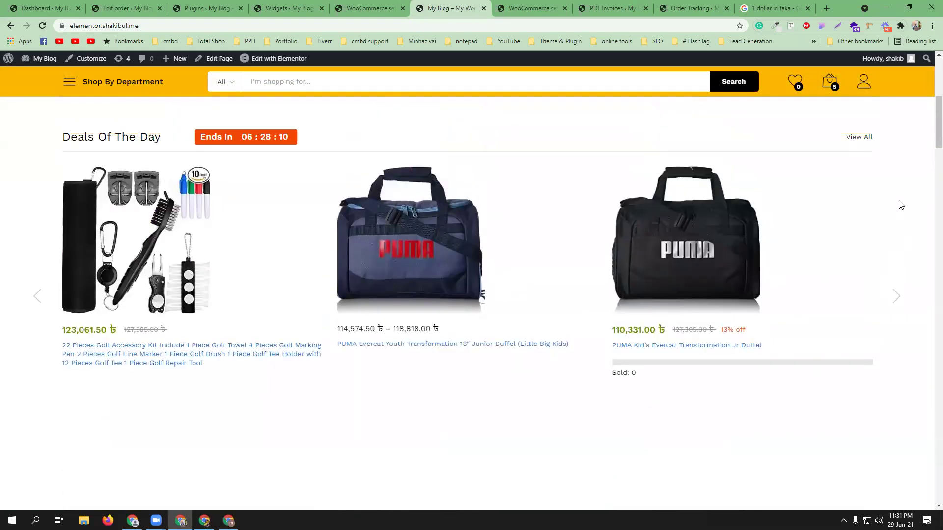
{"action": "scroll", "coordinate": [899, 204], "scroll_direction": "up", "scroll_amount": 7}
{"action": "left_click", "coordinate": [867, 128]}
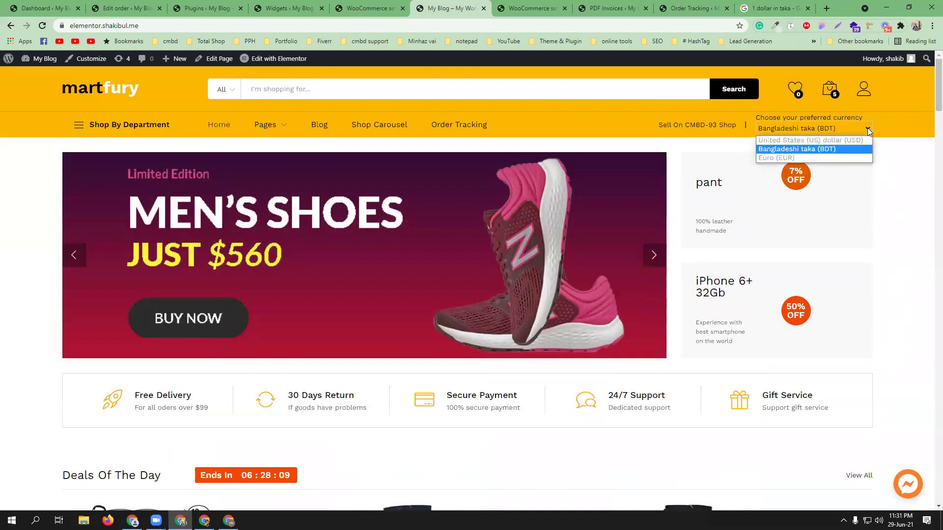
{"action": "left_click", "coordinate": [839, 157]}
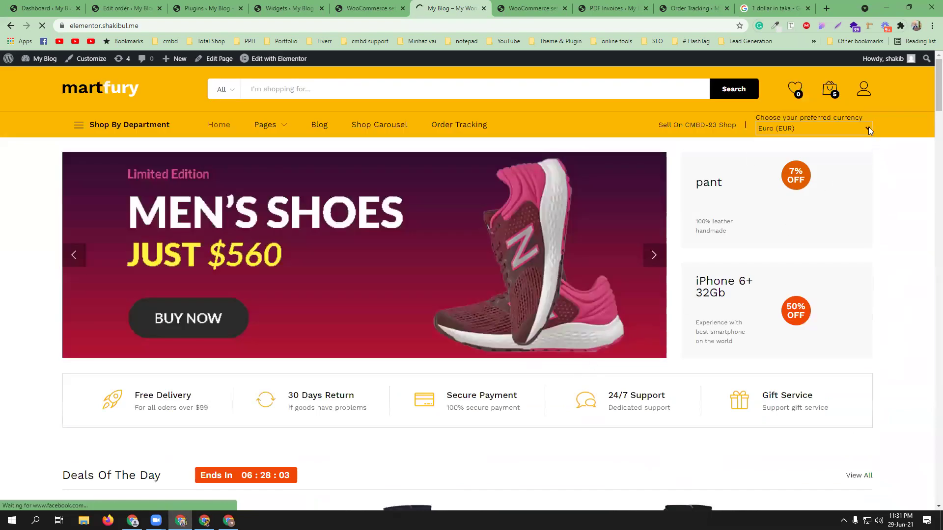
{"action": "left_click", "coordinate": [867, 126]}
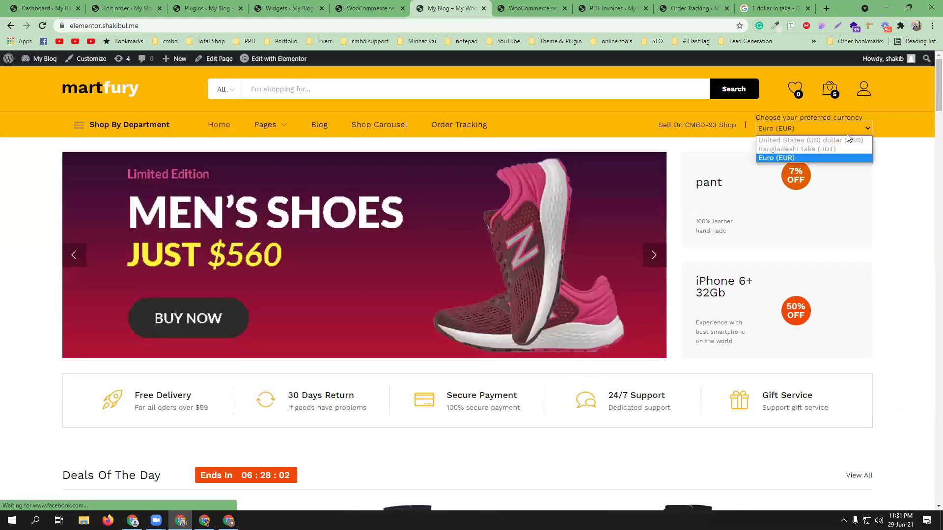
{"action": "left_click", "coordinate": [845, 139]}
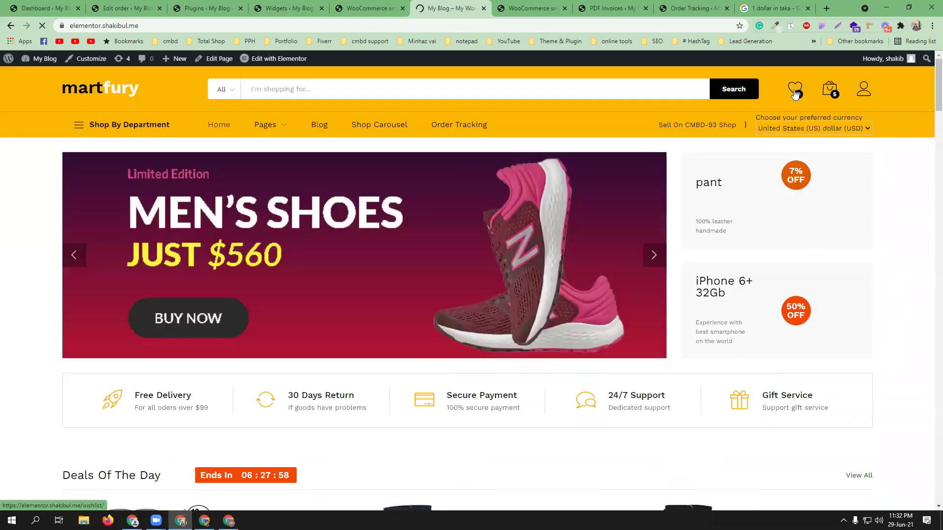
Step: Go to checkout, fill billing details from a saved entry, and advance to order and payment
{"action": "mouse_move", "coordinate": [829, 89]}
{"action": "left_click", "coordinate": [812, 344]}
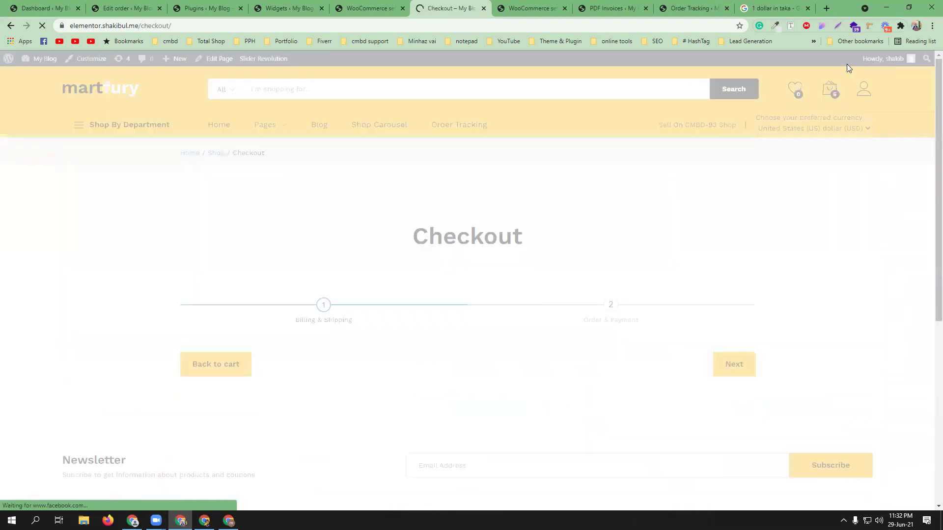
{"action": "scroll", "coordinate": [298, 248], "scroll_direction": "down", "scroll_amount": 5}
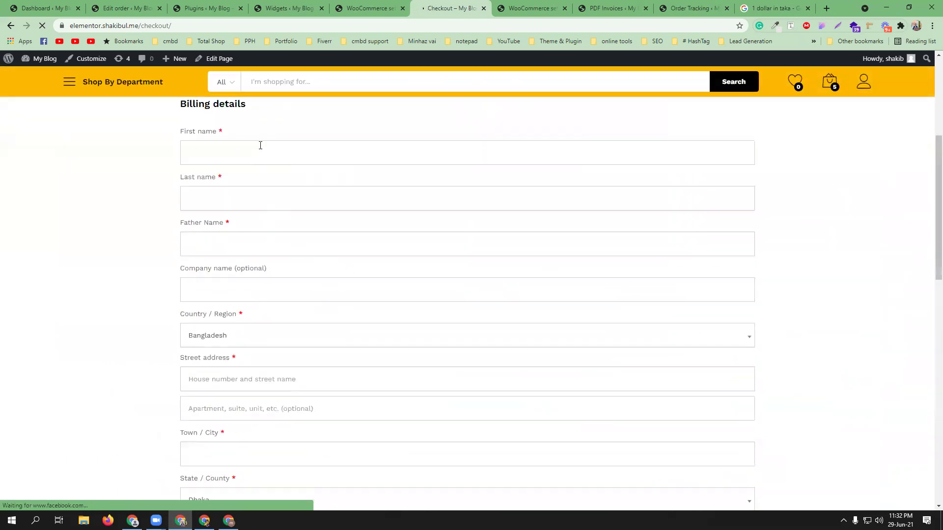
{"action": "left_click", "coordinate": [260, 145]}
{"action": "left_click", "coordinate": [244, 181]}
{"action": "scroll", "coordinate": [383, 237], "scroll_direction": "down", "scroll_amount": 8}
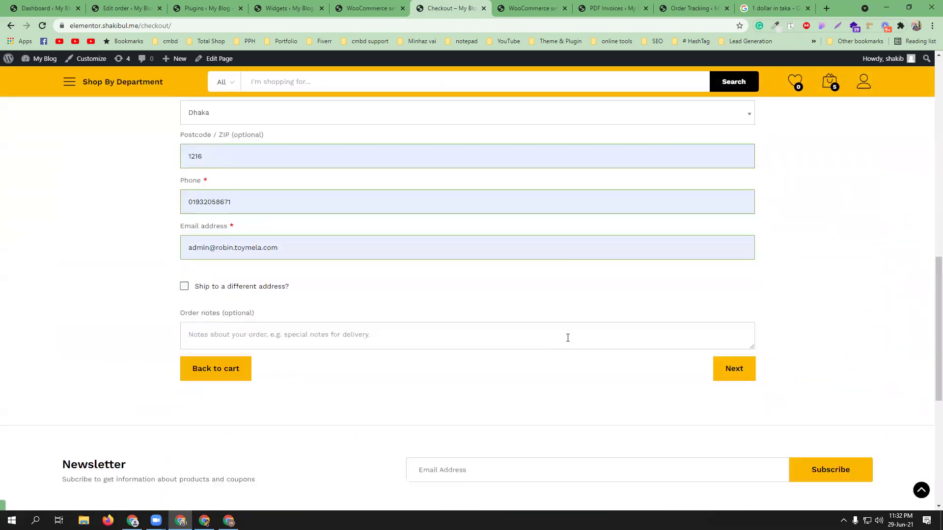
{"action": "left_click", "coordinate": [733, 367]}
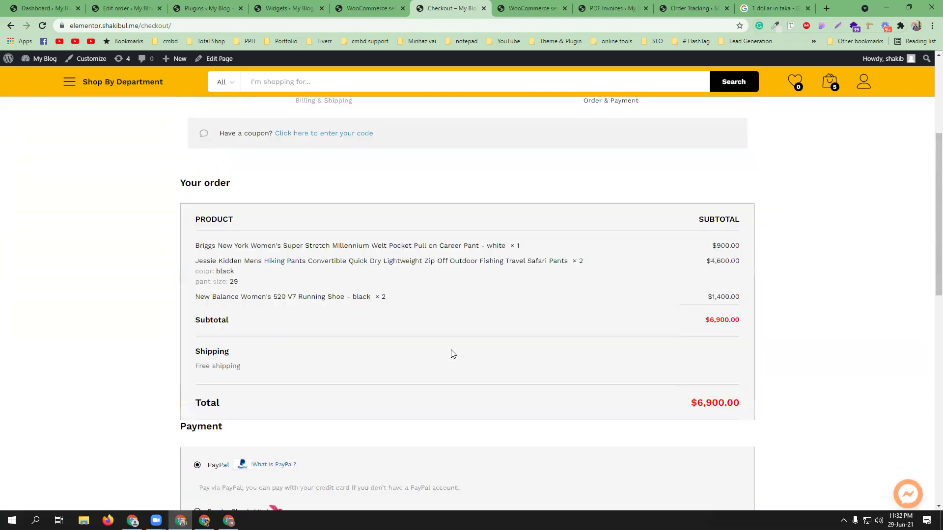
Step: Choose Pay by bKash, adding a $128.00 charge for a $7,028.00 total
{"action": "scroll", "coordinate": [685, 326], "scroll_direction": "down", "scroll_amount": 5}
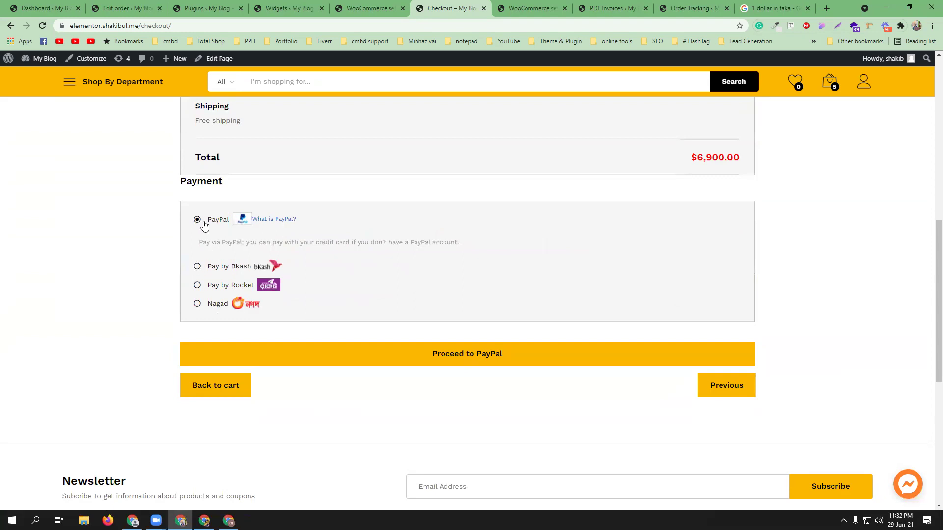
{"action": "left_click", "coordinate": [231, 266]}
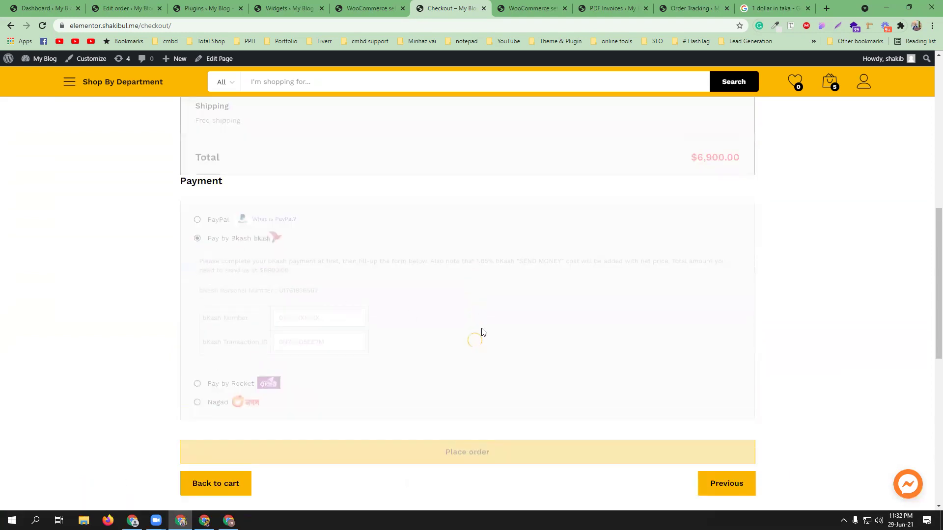
{"action": "scroll", "coordinate": [484, 332], "scroll_direction": "up", "scroll_amount": 5}
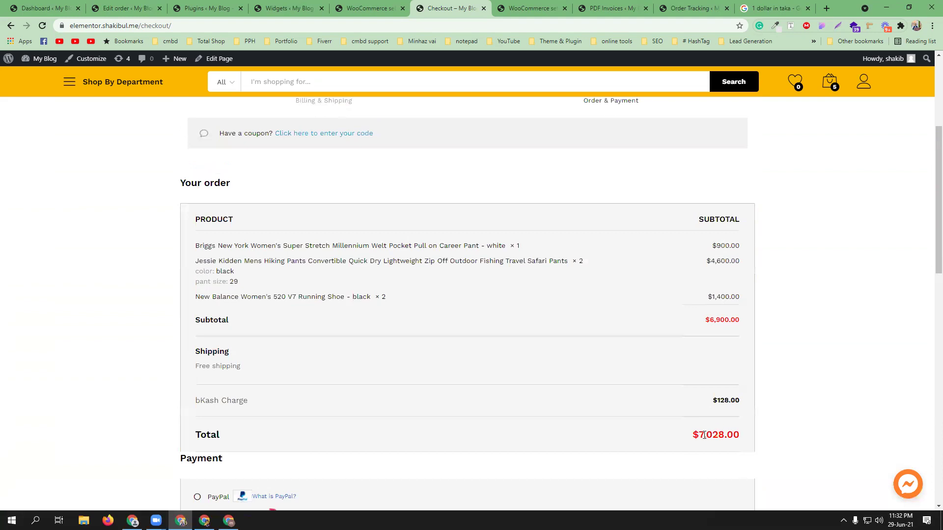
{"action": "scroll", "coordinate": [709, 441], "scroll_direction": "down", "scroll_amount": 5}
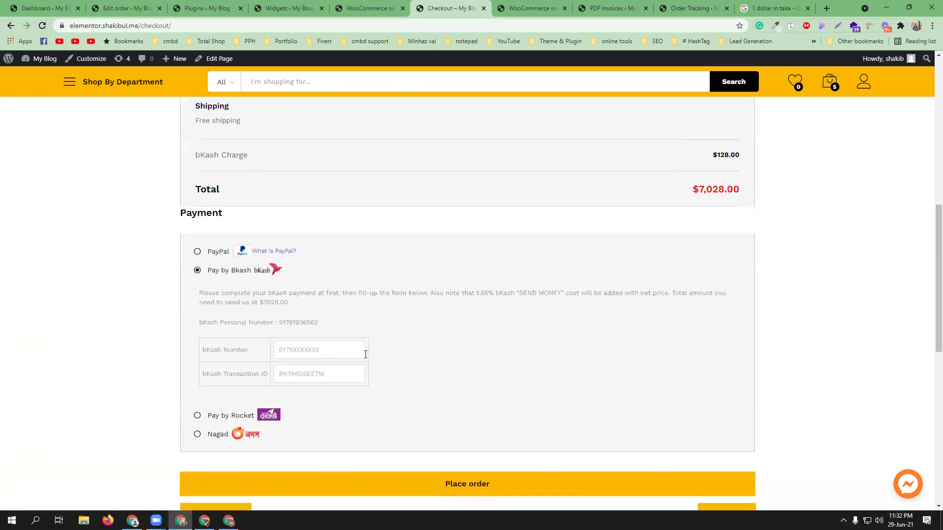
{"action": "scroll", "coordinate": [646, 381], "scroll_direction": "up", "scroll_amount": 6}
{"action": "scroll", "coordinate": [646, 381], "scroll_direction": "down", "scroll_amount": 3}
{"action": "scroll", "coordinate": [673, 379], "scroll_direction": "up", "scroll_amount": 5}
{"action": "scroll", "coordinate": [673, 379], "scroll_direction": "up", "scroll_amount": 2}
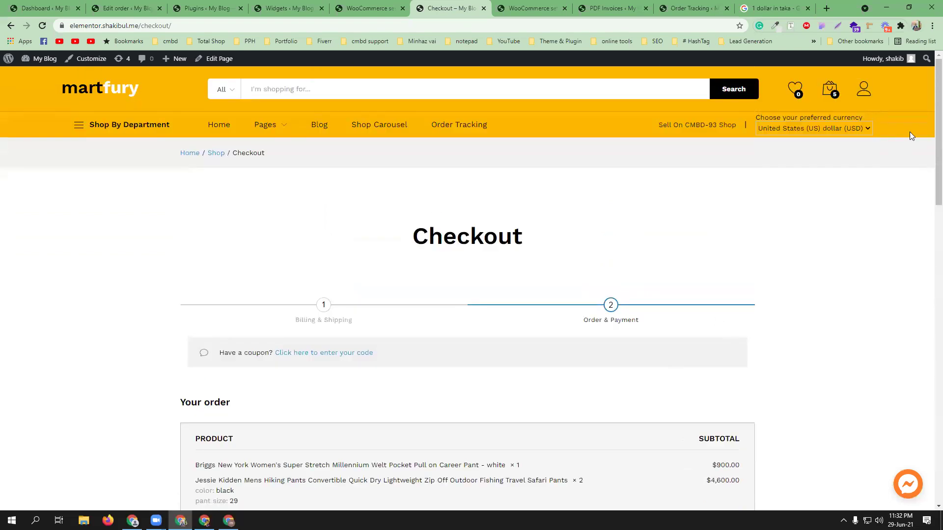
Step: Switch the storefront currency to Bangladeshi taka
{"action": "left_click", "coordinate": [868, 128]}
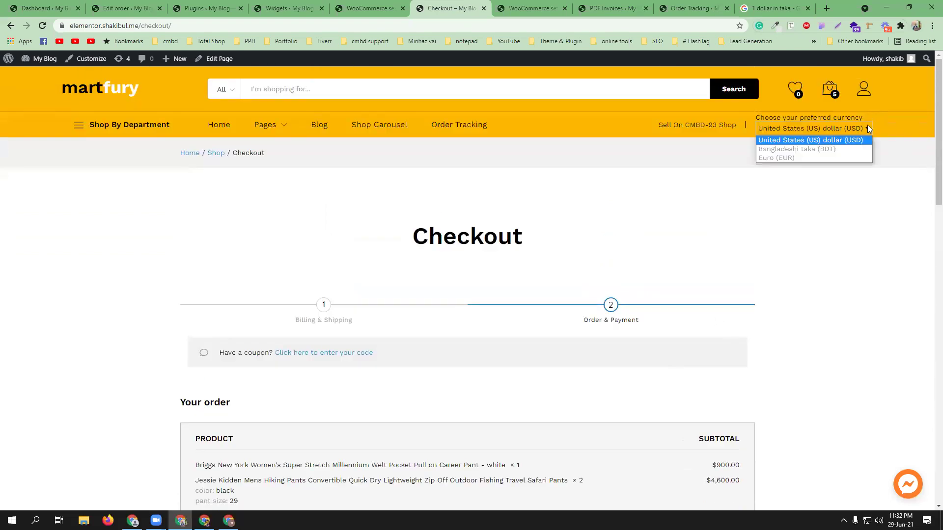
{"action": "left_click", "coordinate": [830, 148]}
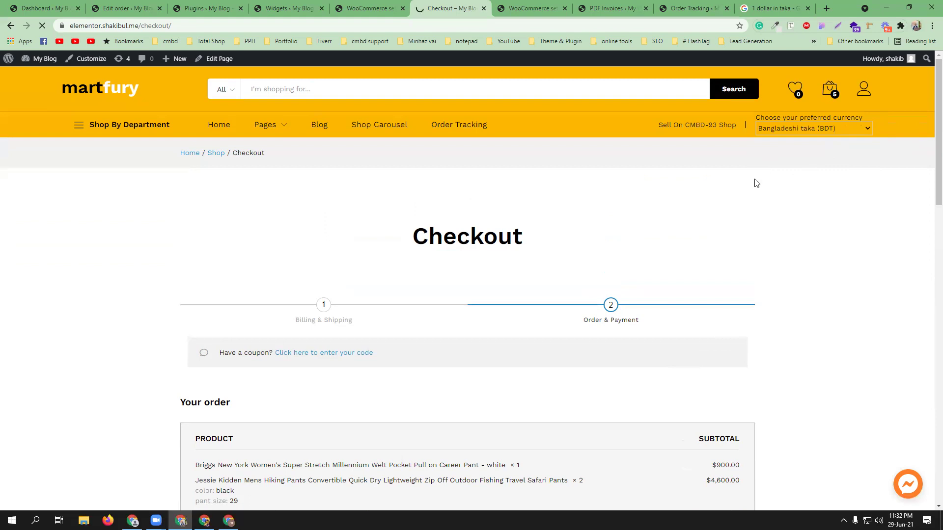
{"action": "scroll", "coordinate": [718, 232], "scroll_direction": "down", "scroll_amount": 4}
{"action": "scroll", "coordinate": [628, 330], "scroll_direction": "down", "scroll_amount": 6}
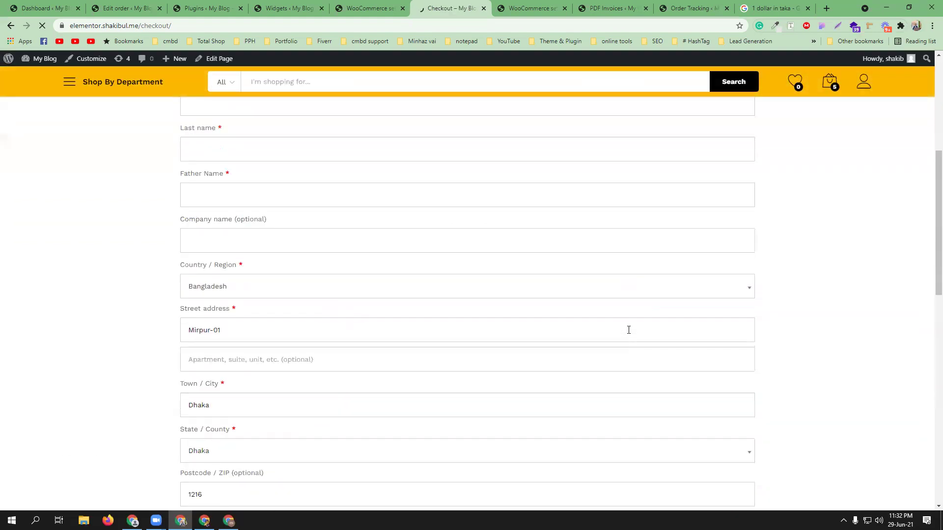
{"action": "scroll", "coordinate": [344, 162], "scroll_direction": "up", "scroll_amount": 3}
Step: Autofill the billing form with a saved address and advance to the payment step
{"action": "left_click", "coordinate": [284, 248]}
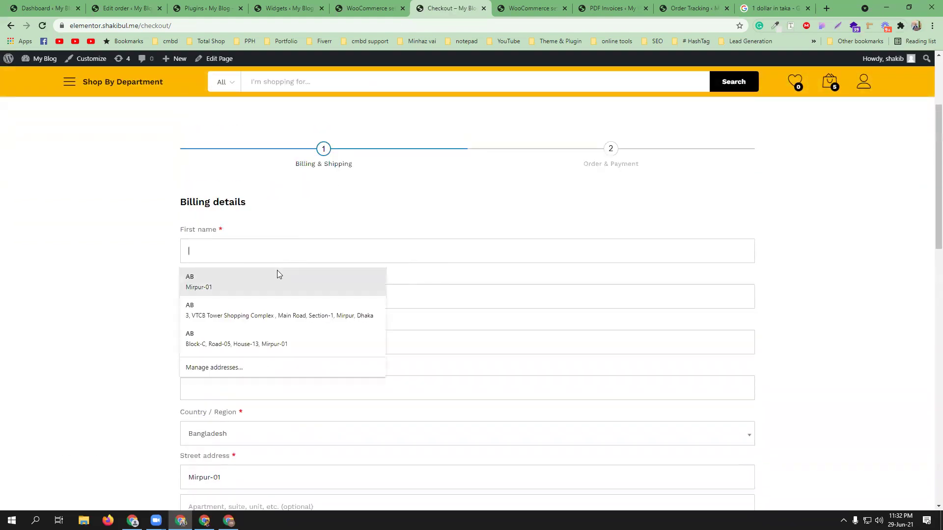
{"action": "left_click", "coordinate": [279, 308]}
{"action": "scroll", "coordinate": [564, 320], "scroll_direction": "down", "scroll_amount": 10}
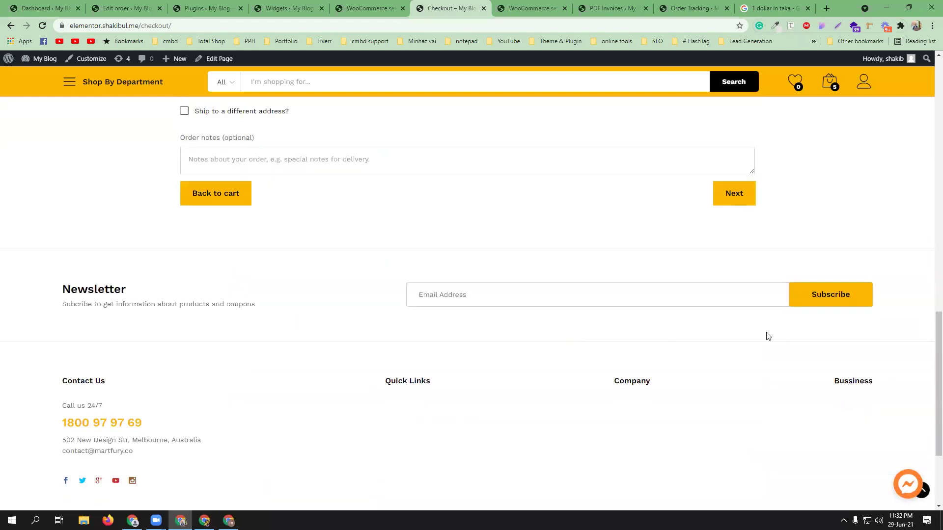
{"action": "left_click", "coordinate": [750, 200]}
Step: Toggle payment to PayPal and back to bKash, showing a 10,863.36 ৳ charge and 596,466.36 ৳ total
{"action": "scroll", "coordinate": [748, 216], "scroll_direction": "down", "scroll_amount": 2}
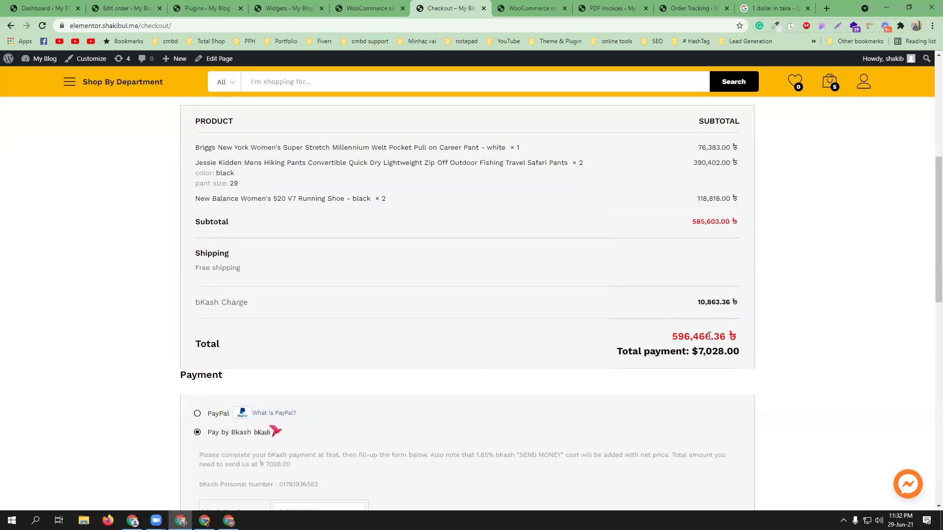
{"action": "scroll", "coordinate": [708, 336], "scroll_direction": "down", "scroll_amount": 3}
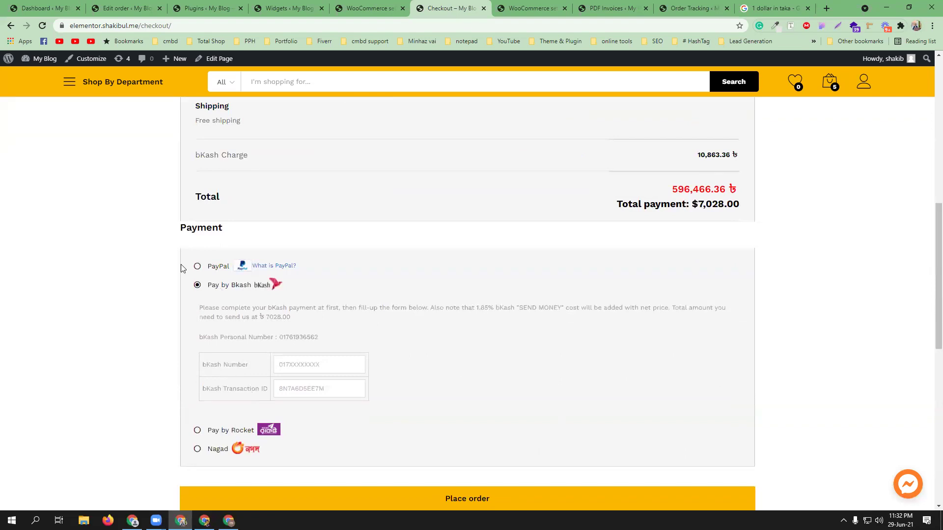
{"action": "left_click", "coordinate": [198, 267]}
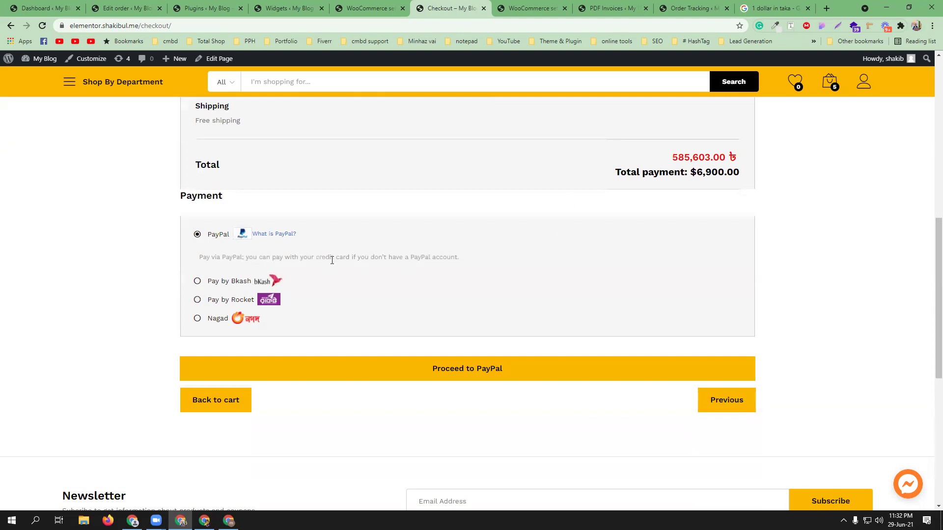
{"action": "left_click", "coordinate": [208, 282]}
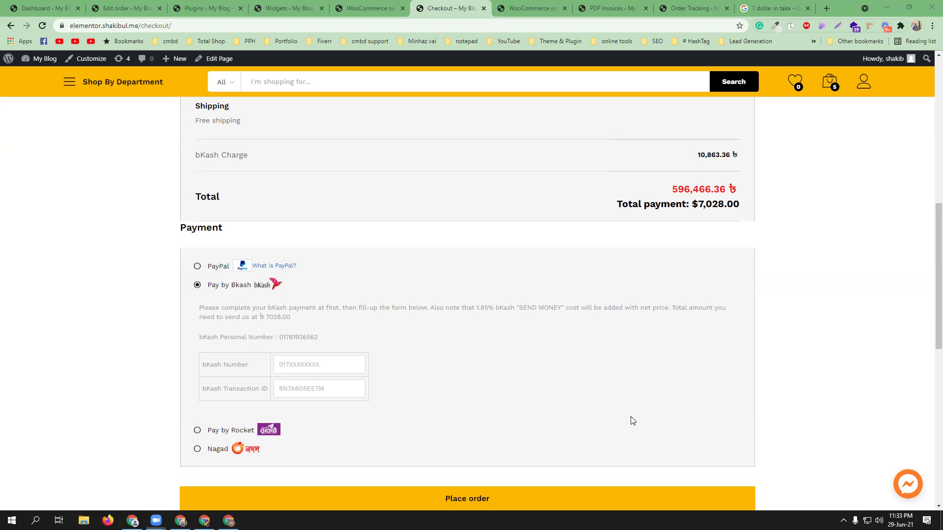
{"action": "scroll", "coordinate": [633, 421], "scroll_direction": "up", "scroll_amount": 10}
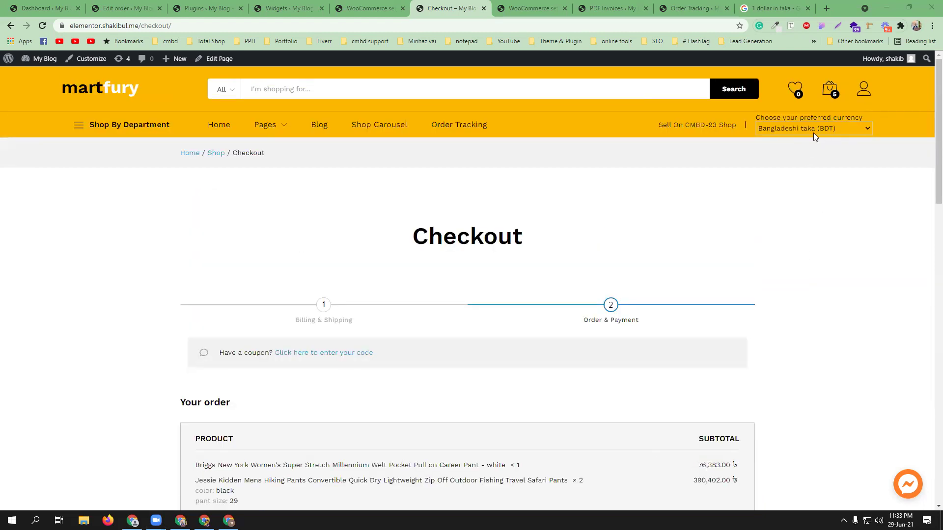
{"action": "scroll", "coordinate": [607, 270], "scroll_direction": "down", "scroll_amount": 20}
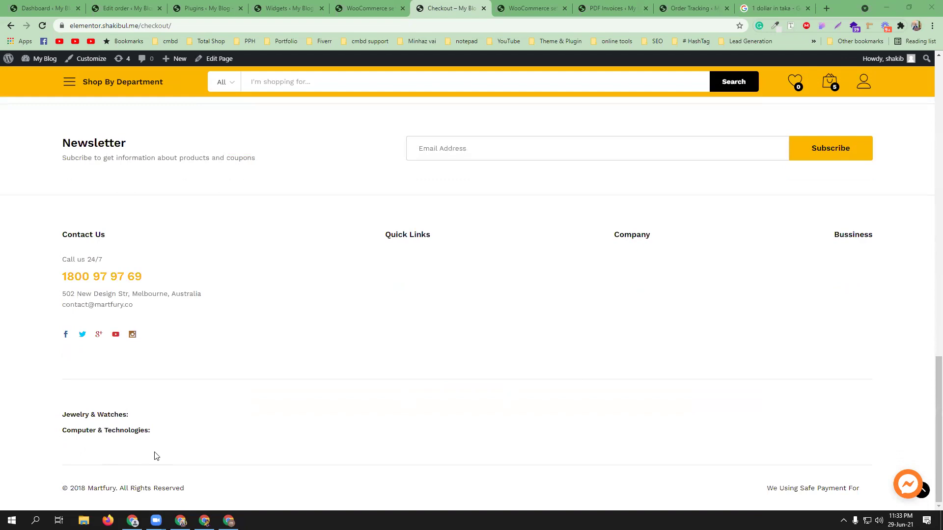
{"action": "scroll", "coordinate": [554, 428], "scroll_direction": "up", "scroll_amount": 20}
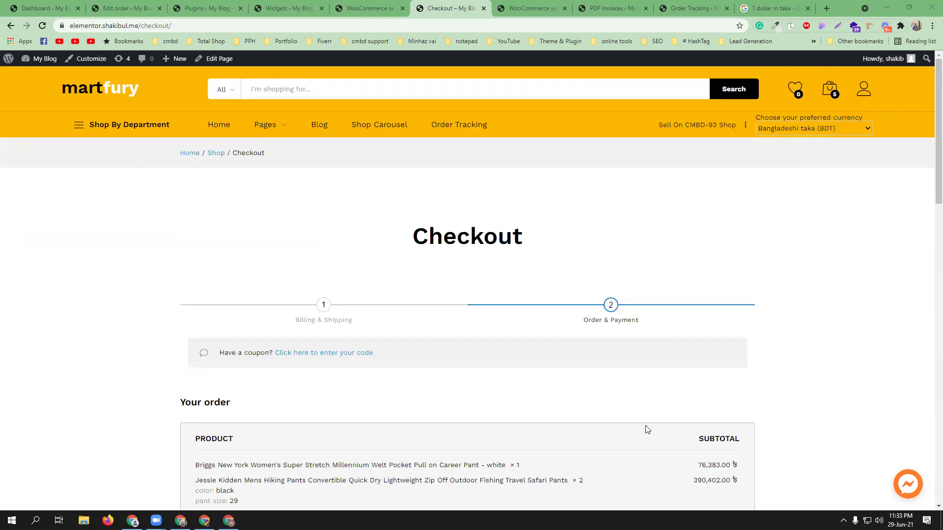
Step: Scroll through the Widgets page's Header Bar, Blog Sidebar and Footer 1–6 areas
{"action": "left_click", "coordinate": [289, 8]}
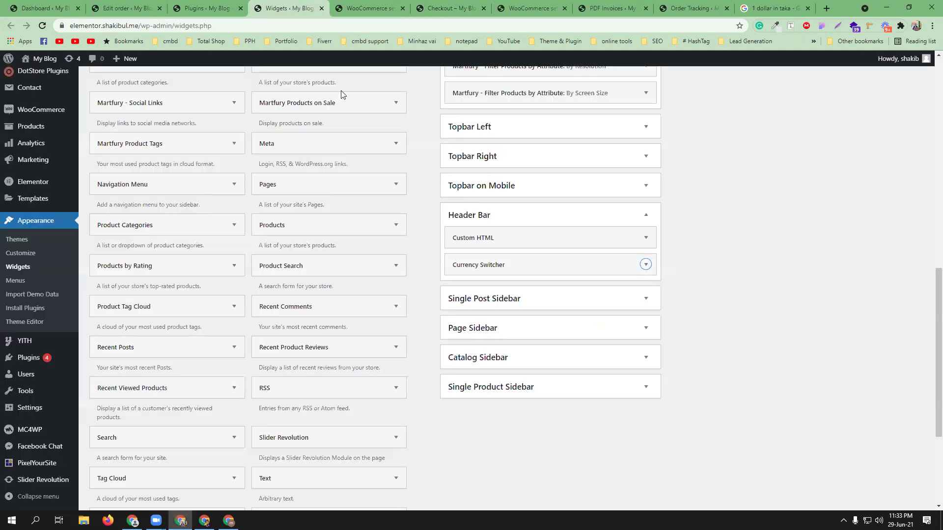
{"action": "scroll", "coordinate": [544, 320], "scroll_direction": "up", "scroll_amount": 2}
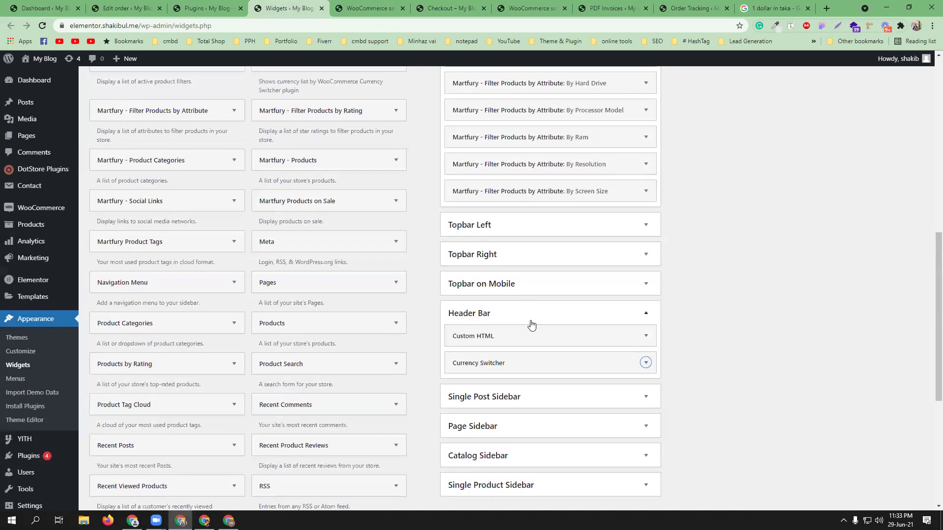
{"action": "scroll", "coordinate": [531, 324], "scroll_direction": "down", "scroll_amount": 5}
{"action": "scroll", "coordinate": [608, 327], "scroll_direction": "up", "scroll_amount": 12}
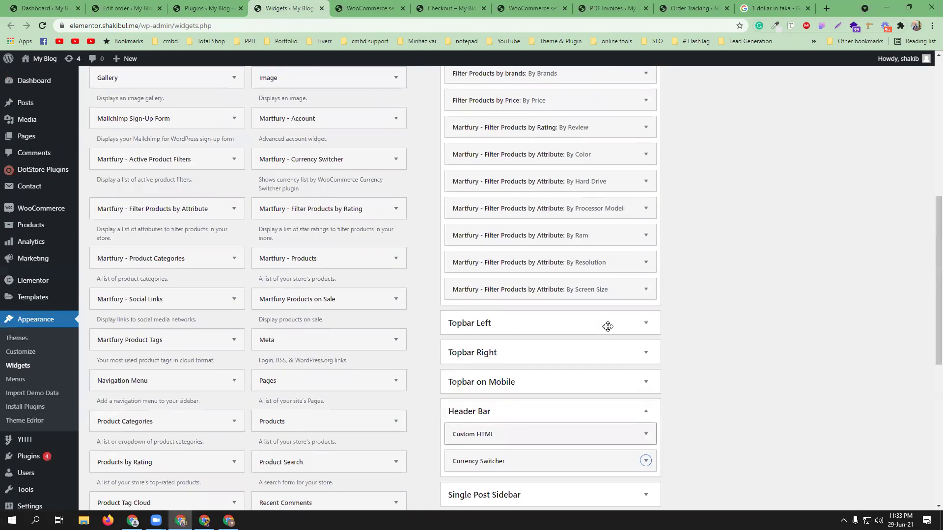
{"action": "scroll", "coordinate": [608, 328], "scroll_direction": "up", "scroll_amount": 2}
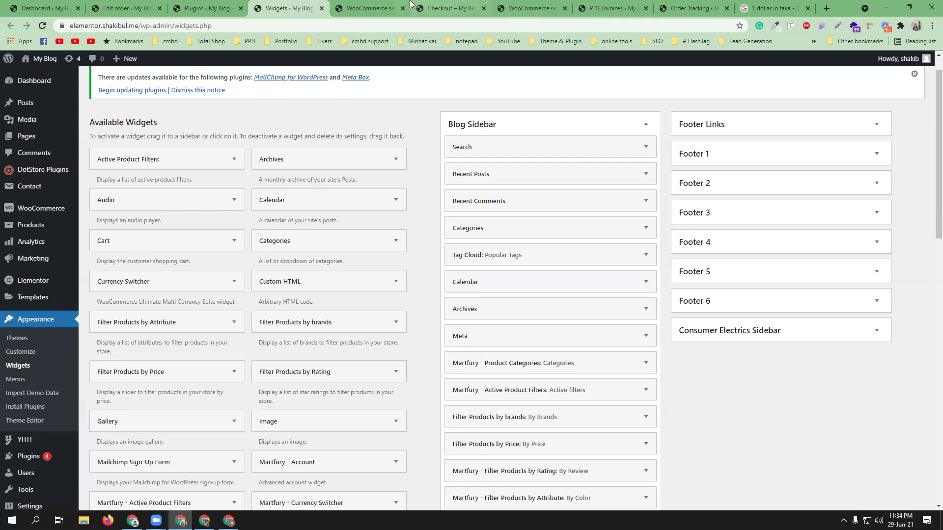
{"action": "left_click", "coordinate": [369, 8]}
Step: Set the checkout currency back to United States (US) dollar and go to the Martfury home page
{"action": "left_click", "coordinate": [446, 8]}
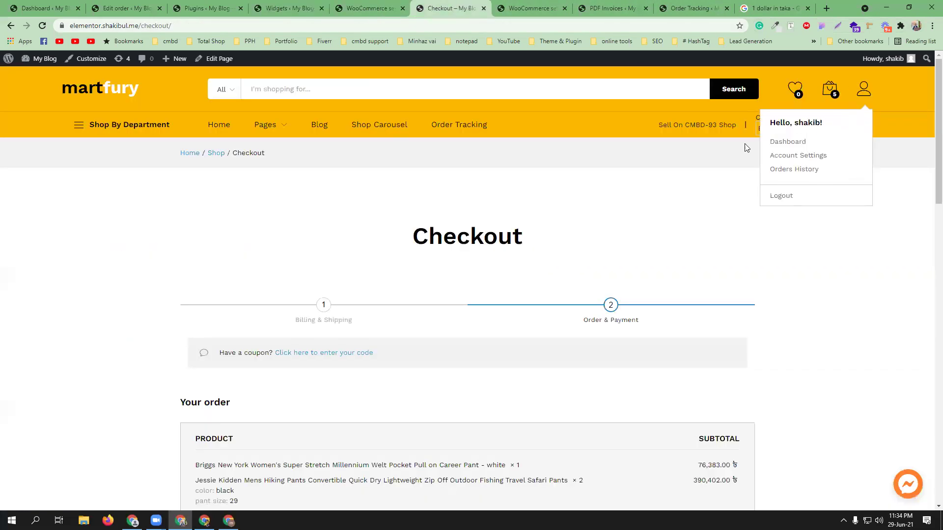
{"action": "left_click", "coordinate": [785, 127]}
{"action": "left_click", "coordinate": [782, 141]}
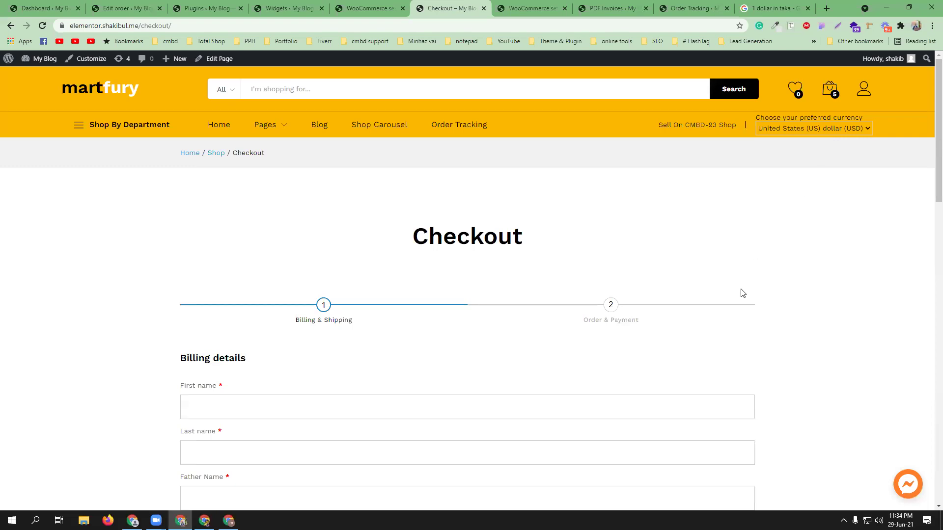
{"action": "scroll", "coordinate": [687, 232], "scroll_direction": "down", "scroll_amount": 6}
{"action": "scroll", "coordinate": [688, 233], "scroll_direction": "up", "scroll_amount": 6}
{"action": "left_click", "coordinate": [222, 126]}
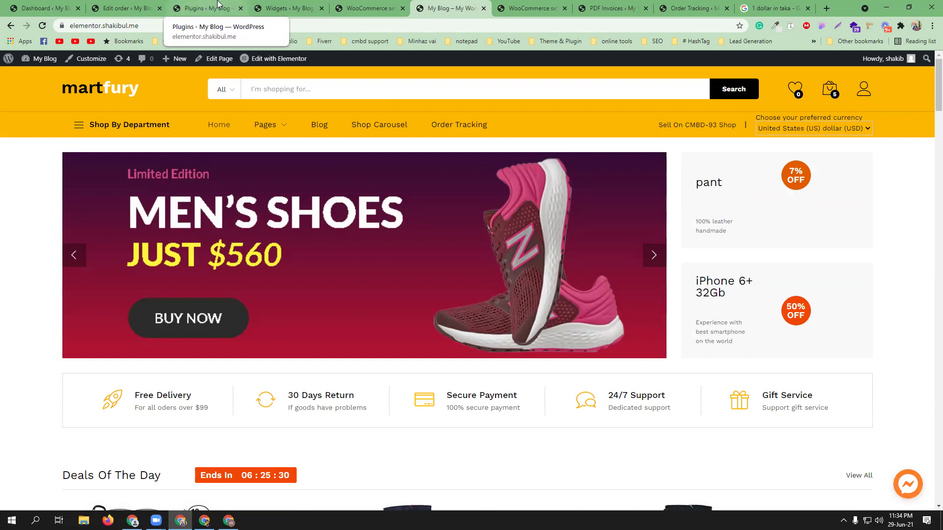
Step: Open the Multi Currency Suite Display options, comparing them against the storefront home page
{"action": "left_click", "coordinate": [517, 8]}
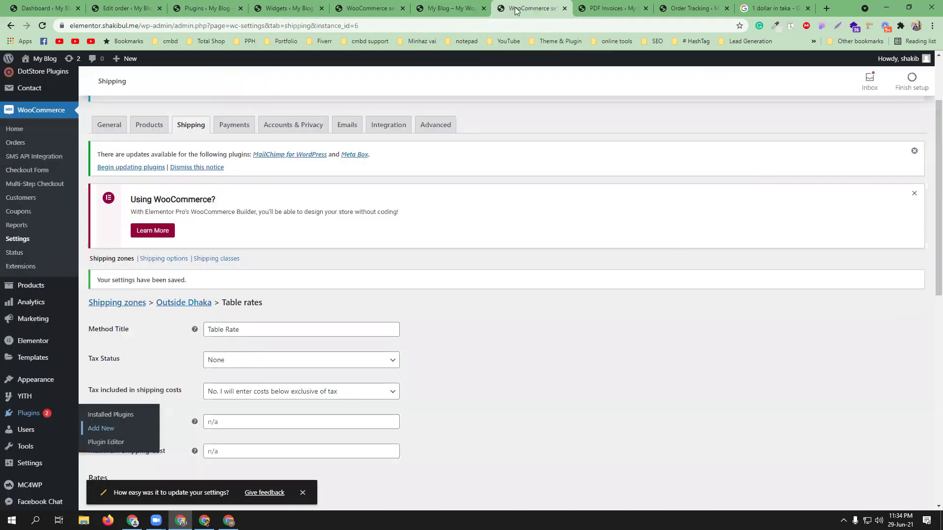
{"action": "left_click", "coordinate": [373, 8]}
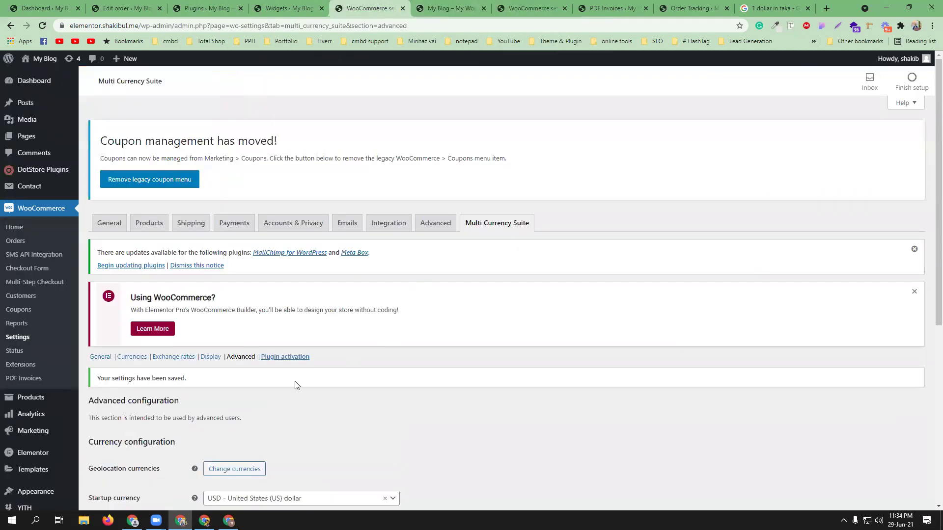
{"action": "scroll", "coordinate": [295, 383], "scroll_direction": "down", "scroll_amount": 3}
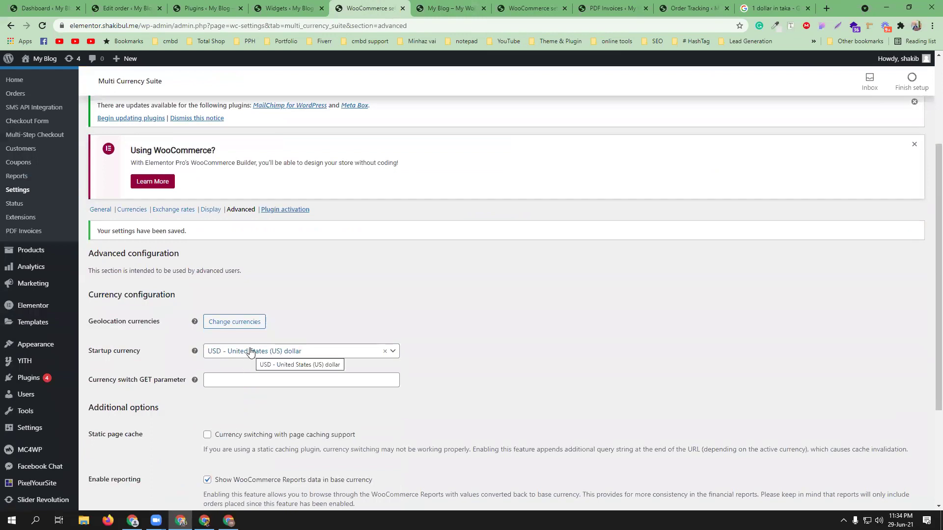
{"action": "left_click", "coordinate": [211, 210]}
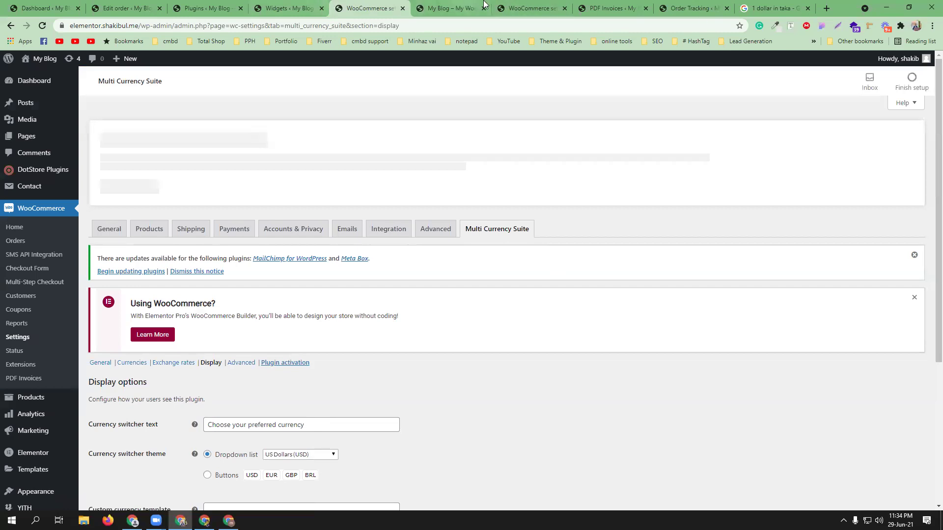
{"action": "left_click", "coordinate": [449, 8]}
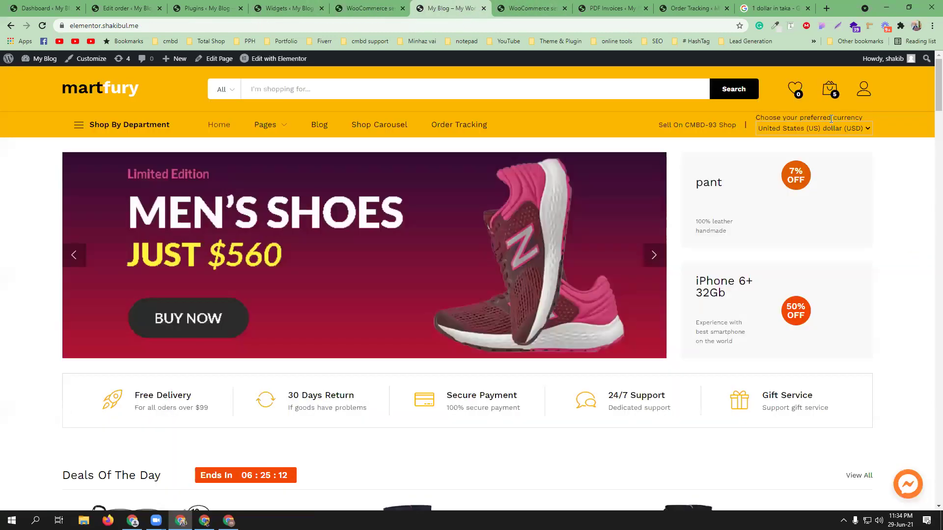
{"action": "left_click", "coordinate": [529, 8]}
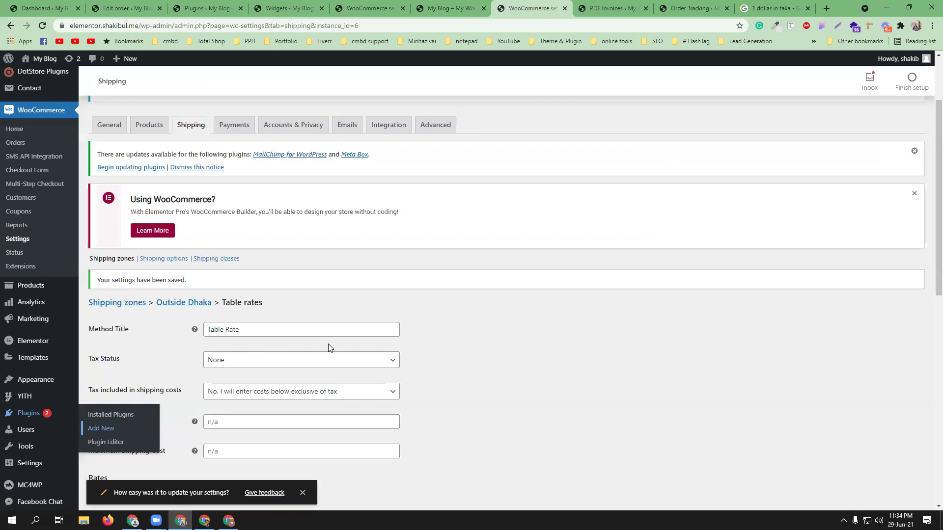
{"action": "left_click", "coordinate": [370, 8]}
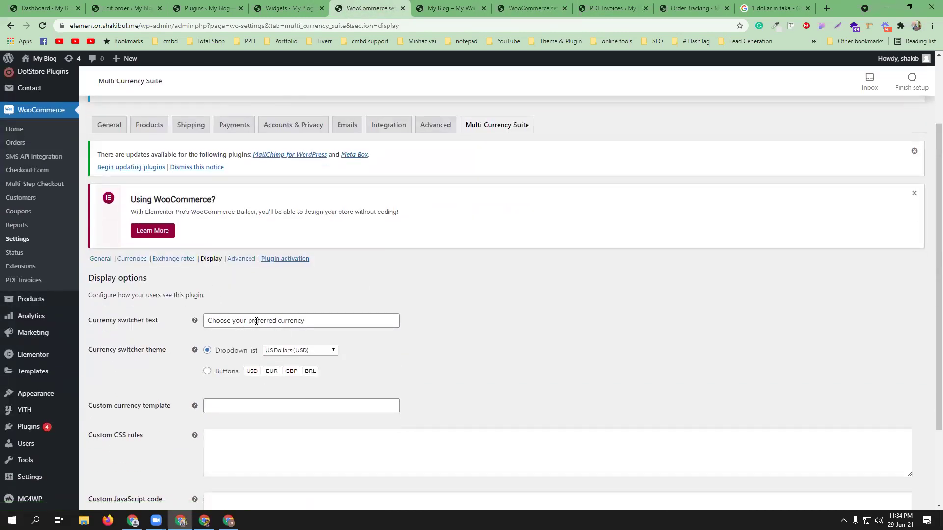
{"action": "left_click", "coordinate": [529, 8]}
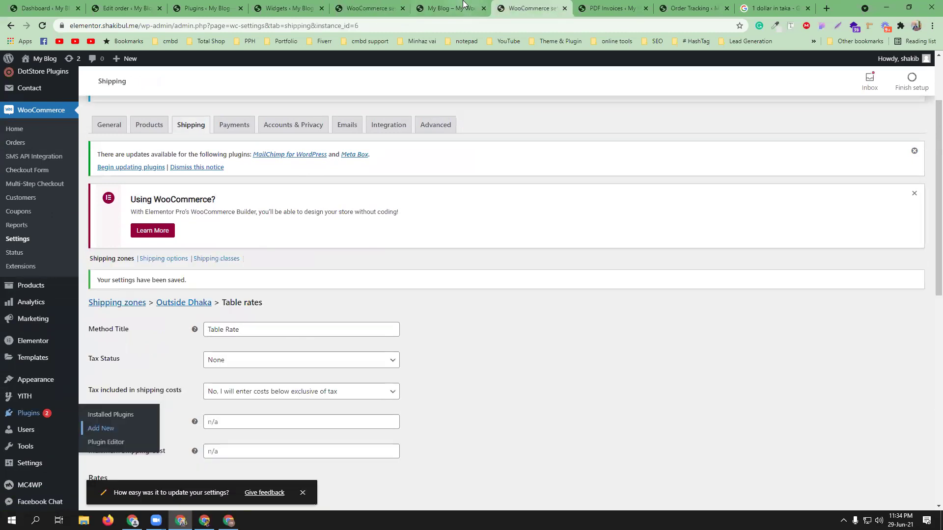
{"action": "left_click", "coordinate": [449, 8]}
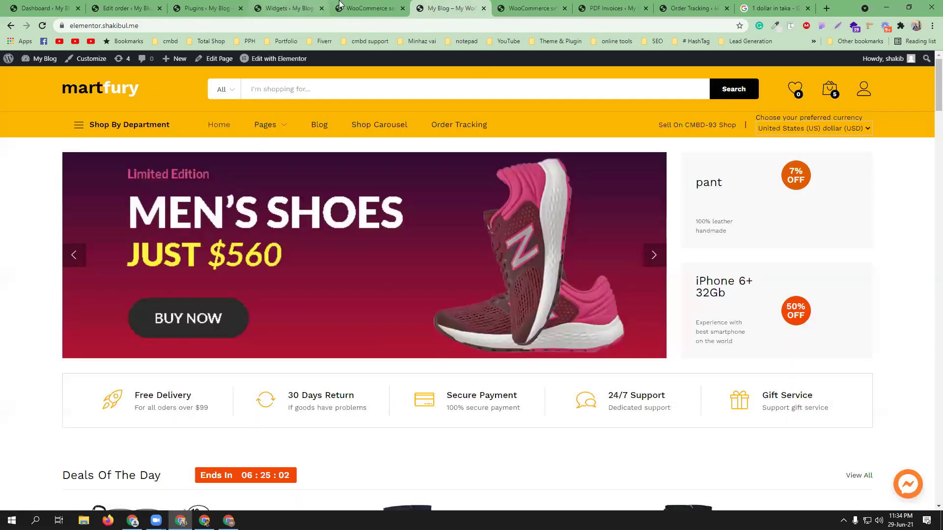
{"action": "left_click", "coordinate": [368, 5]}
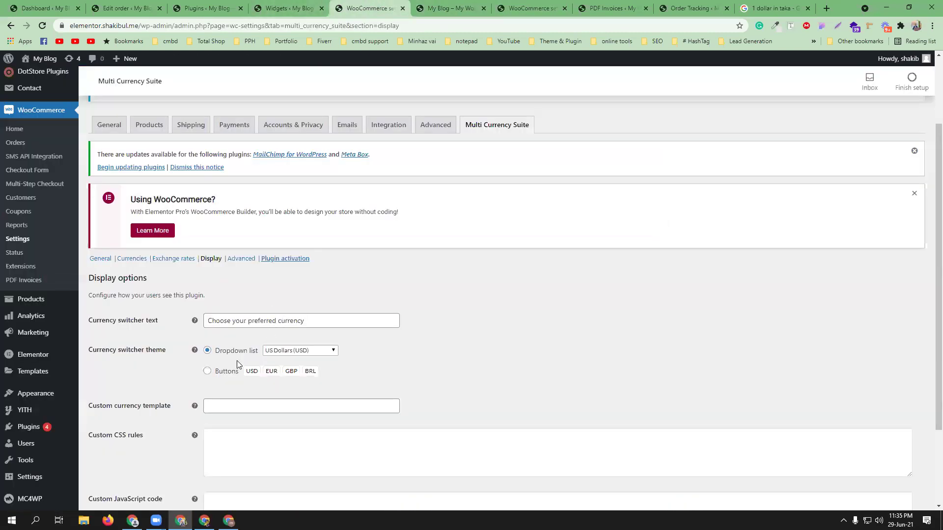
Step: Choose the Buttons theme for the currency switcher and save the Display settings
{"action": "left_click", "coordinate": [218, 376]}
{"action": "scroll", "coordinate": [239, 380], "scroll_direction": "down", "scroll_amount": 3}
{"action": "left_click", "coordinate": [112, 458]}
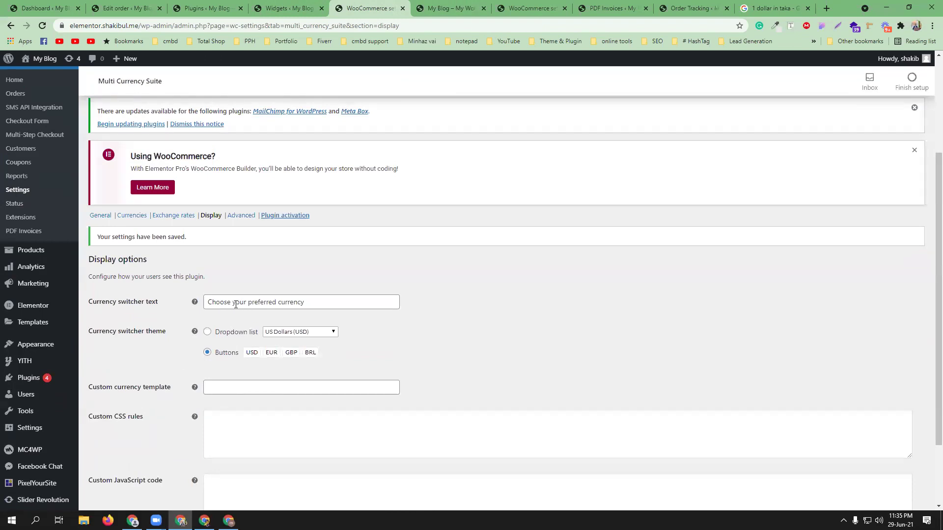
Step: Trim the switcher text to 'currency', save, and check the label on the storefront
{"action": "left_click_drag", "start_coordinate": [279, 296], "coordinate": [207, 296]}
{"action": "key", "text": "BackSpace"}
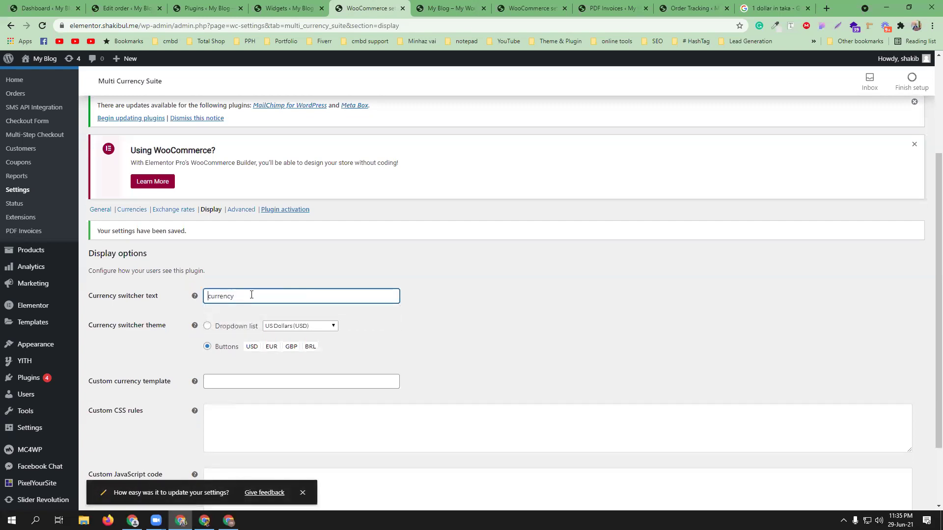
{"action": "scroll", "coordinate": [221, 415], "scroll_direction": "down", "scroll_amount": 2}
{"action": "left_click", "coordinate": [131, 458]}
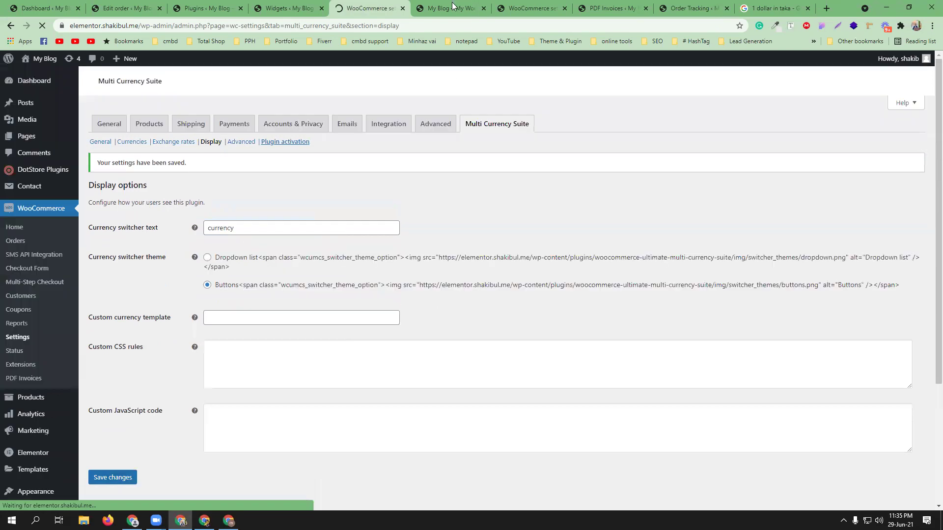
{"action": "left_click", "coordinate": [453, 6]}
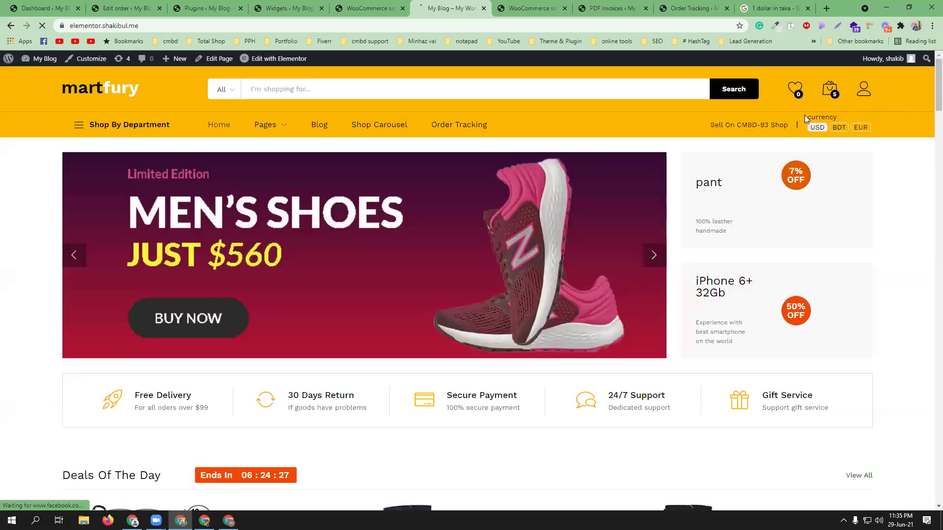
{"action": "left_click", "coordinate": [369, 8]}
{"action": "scroll", "coordinate": [294, 410], "scroll_direction": "down", "scroll_amount": 2}
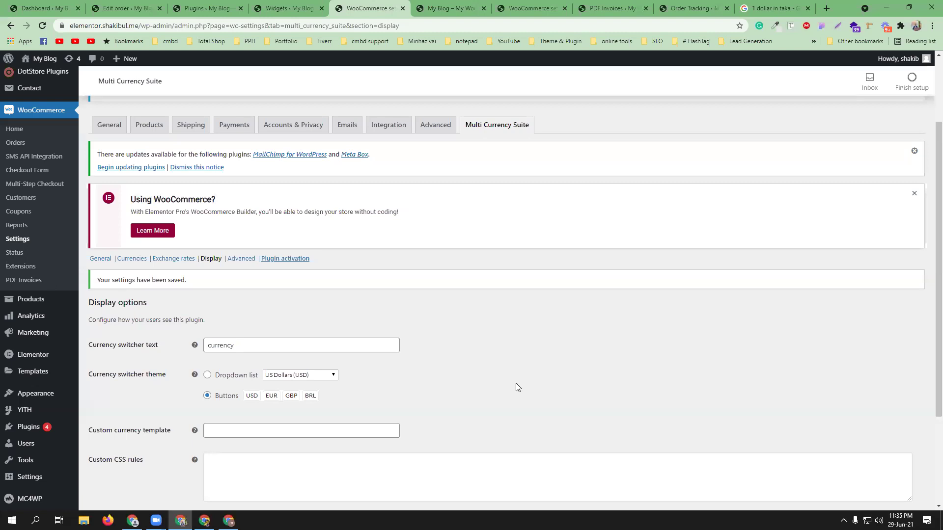
{"action": "left_click", "coordinate": [223, 6]}
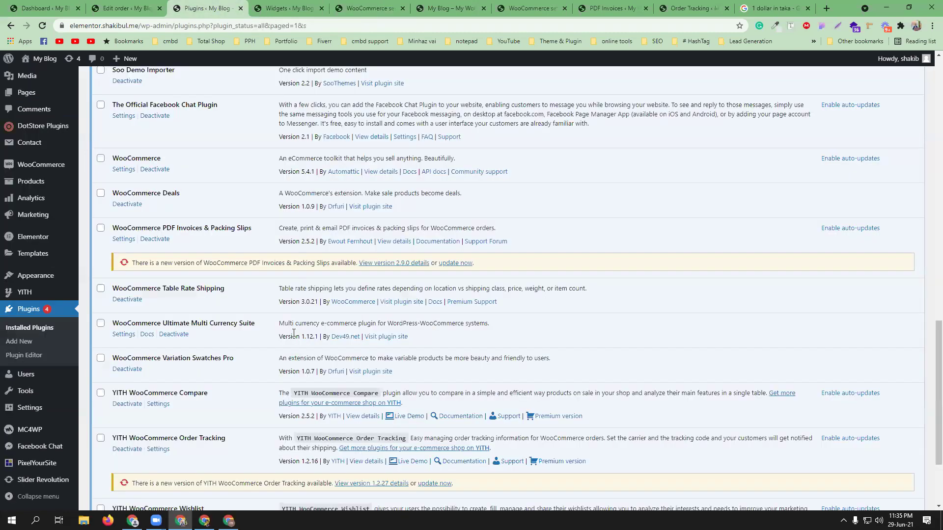
{"action": "scroll", "coordinate": [162, 223], "scroll_direction": "down", "scroll_amount": 2}
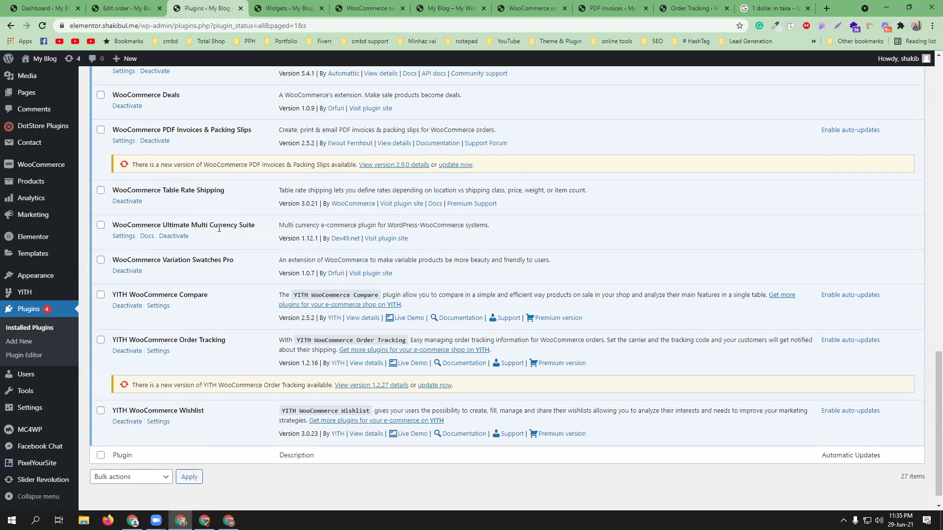
{"action": "left_click", "coordinate": [384, 6]}
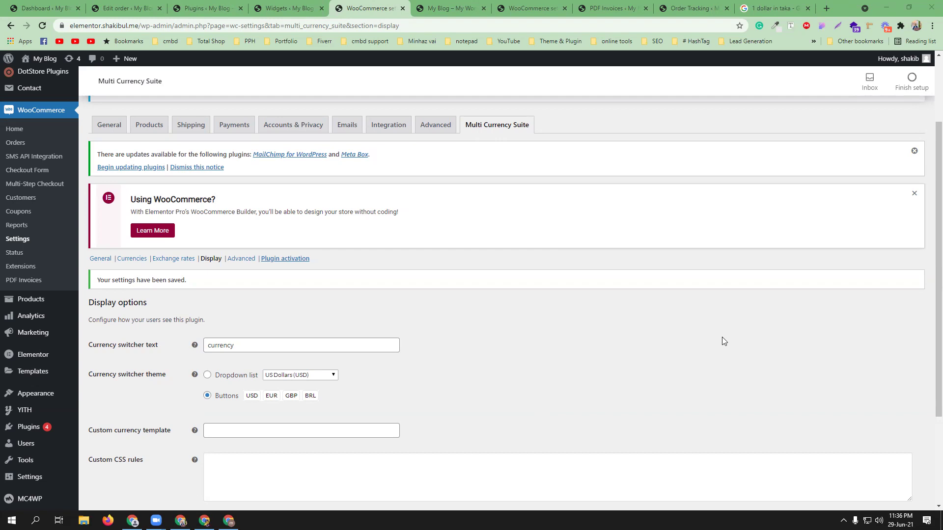
{"action": "left_click", "coordinate": [464, 8]}
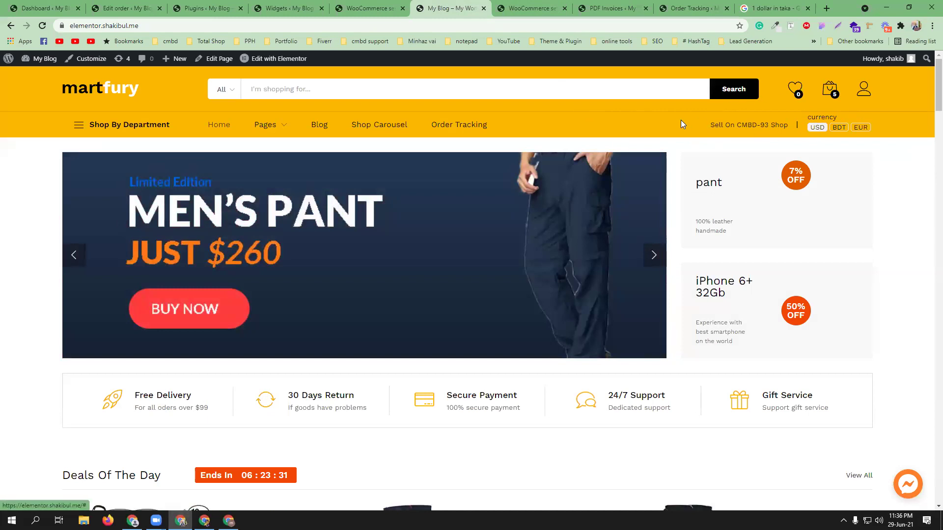
{"action": "left_click", "coordinate": [204, 7]}
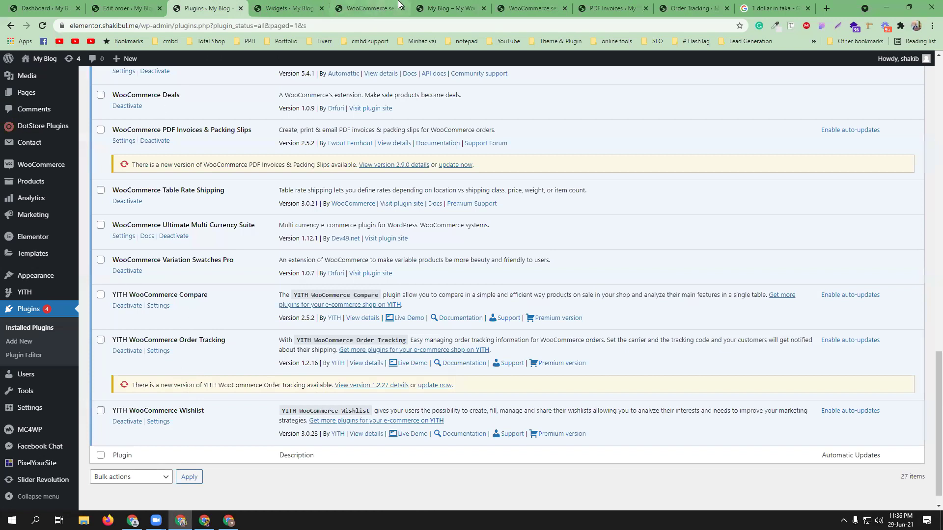
{"action": "left_click", "coordinate": [372, 8]}
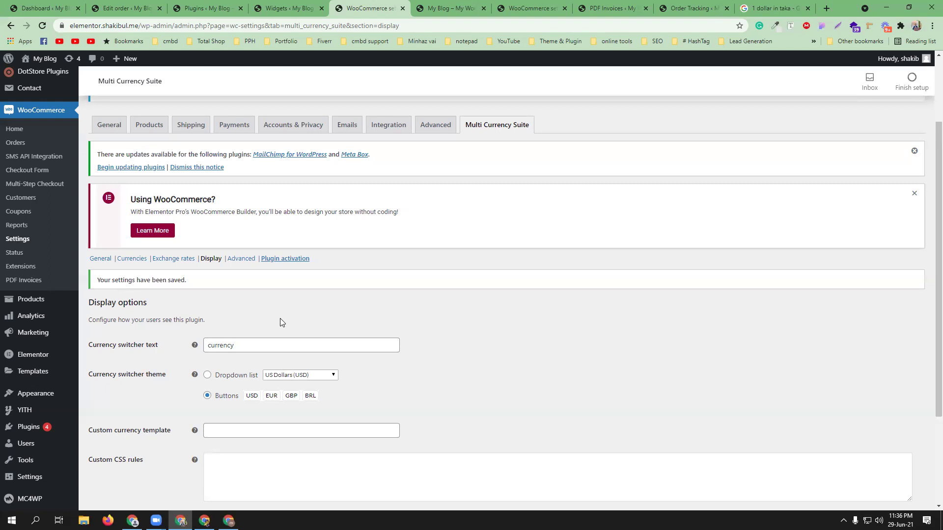
{"action": "left_click", "coordinate": [535, 5]}
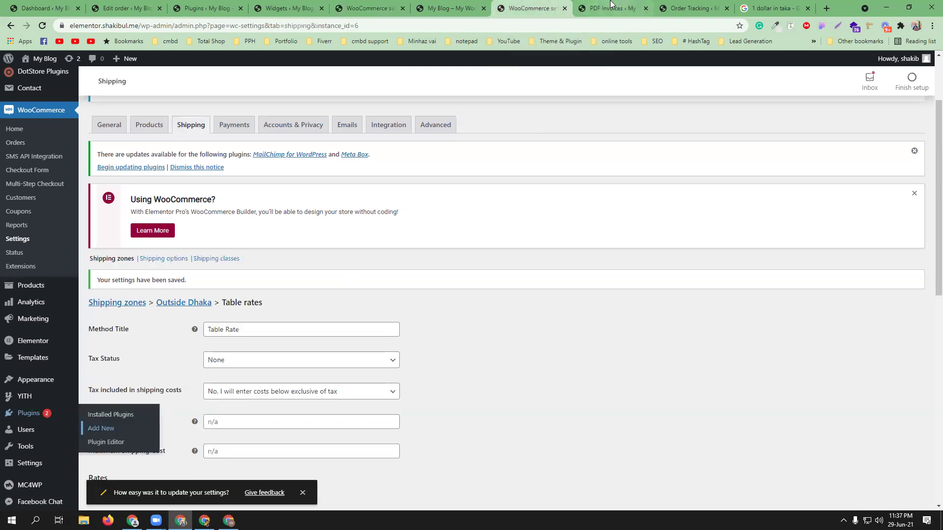
{"action": "left_click", "coordinate": [449, 8]}
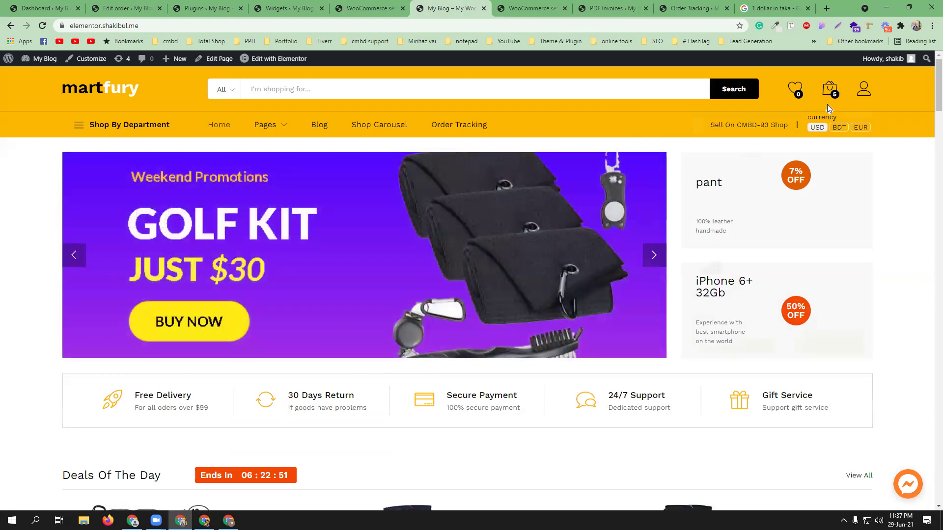
{"action": "left_click", "coordinate": [354, 4]}
{"action": "left_click", "coordinate": [252, 344]}
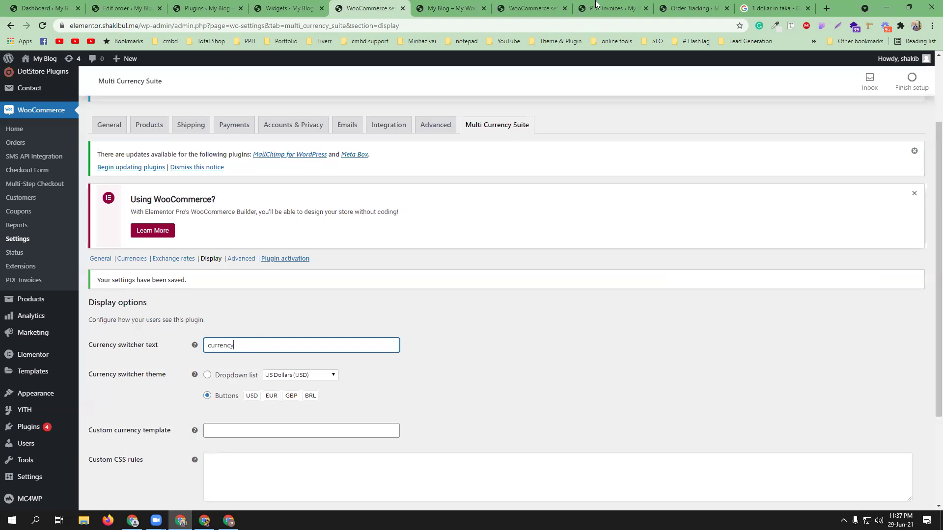
{"action": "left_click", "coordinate": [540, 8]}
{"action": "left_click", "coordinate": [474, 8]}
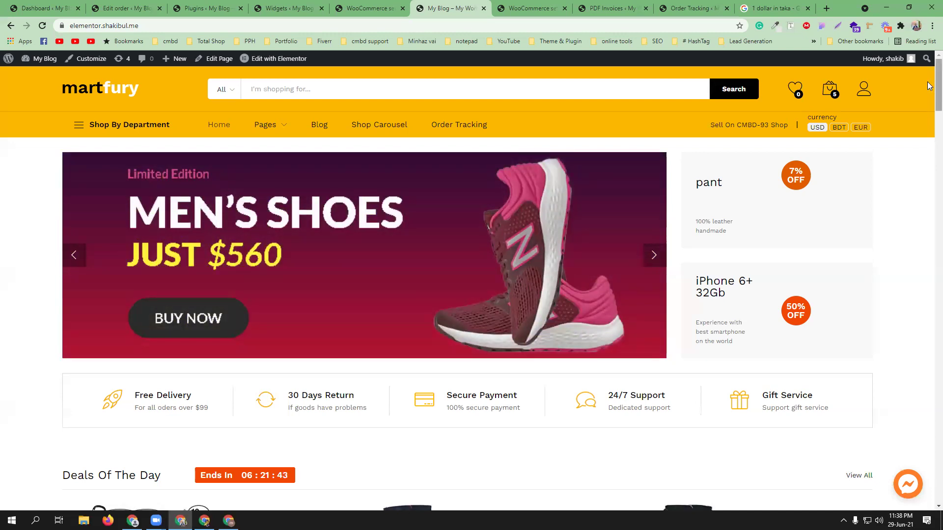
Step: Pick EUR in the storefront's currency switcher and scroll to confirm the € prices
{"action": "left_click", "coordinate": [859, 128]}
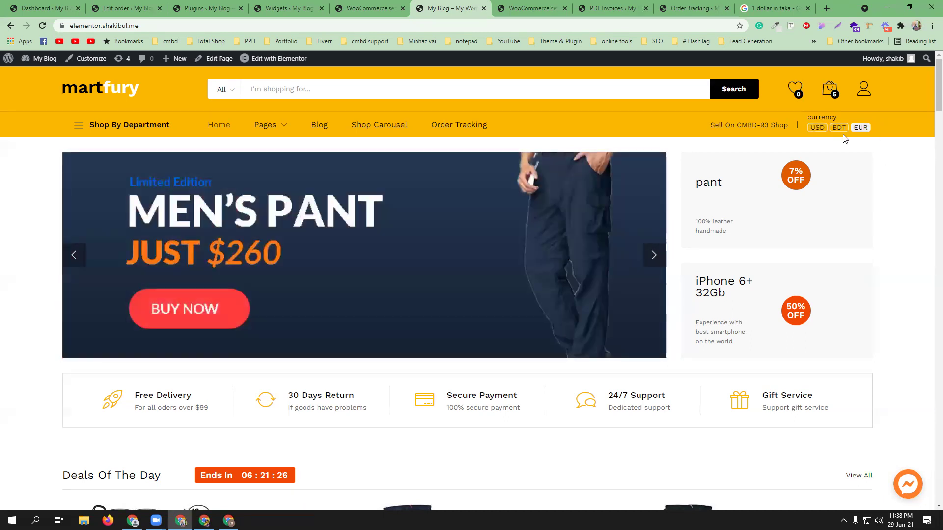
{"action": "scroll", "coordinate": [919, 208], "scroll_direction": "down", "scroll_amount": 7}
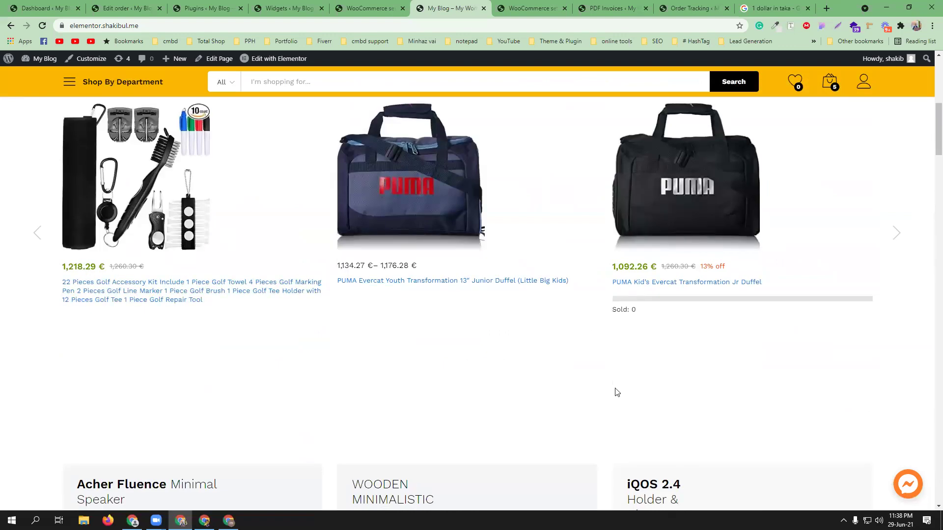
{"action": "scroll", "coordinate": [615, 388], "scroll_direction": "up", "scroll_amount": 8}
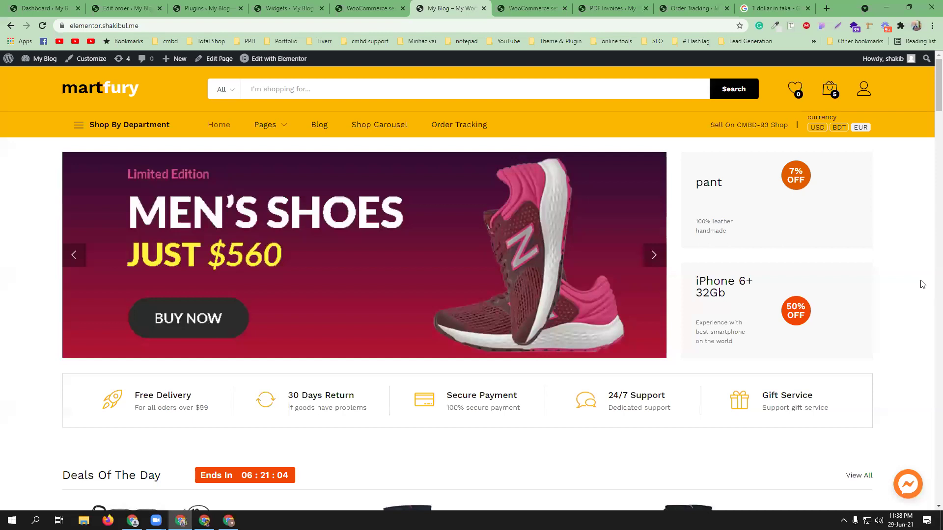
{"action": "left_click", "coordinate": [857, 128]}
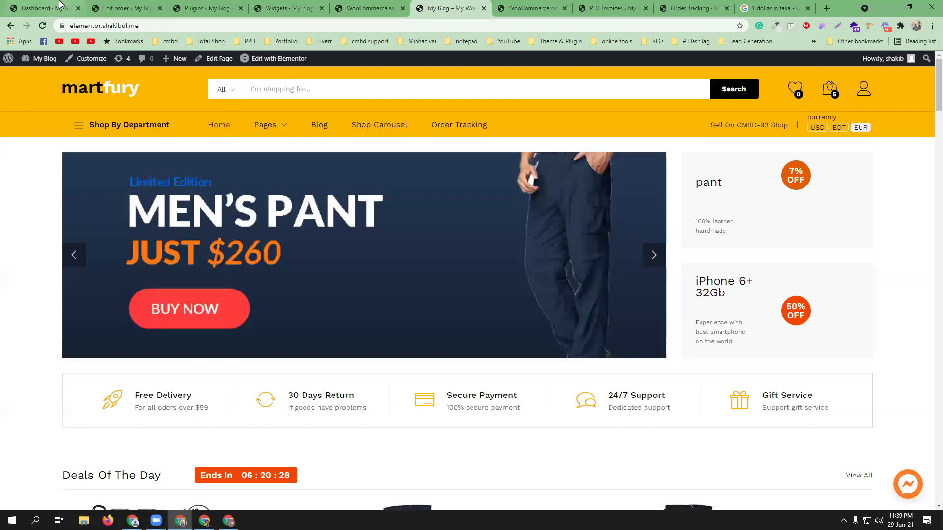
Step: Upload, install and activate the JetElements plugin from jet-elements.zip
{"action": "left_click", "coordinate": [208, 7]}
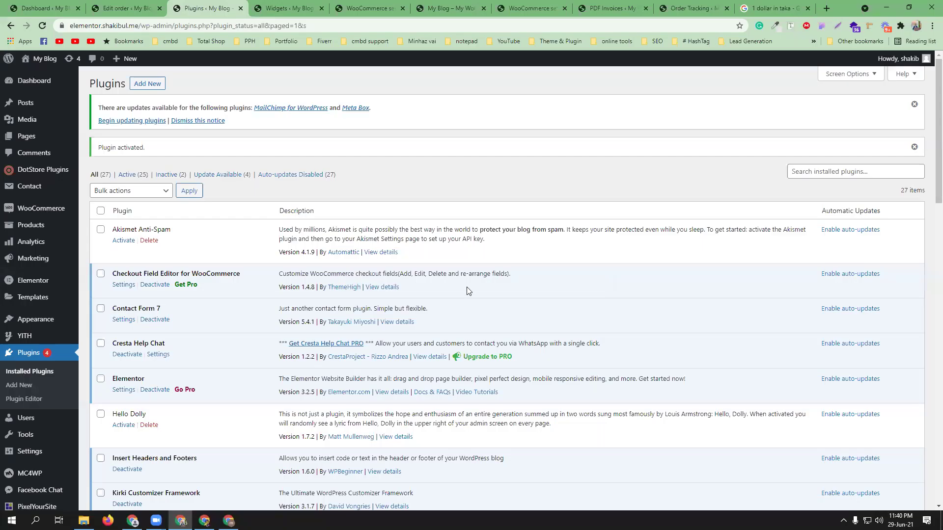
{"action": "left_click", "coordinate": [148, 84]}
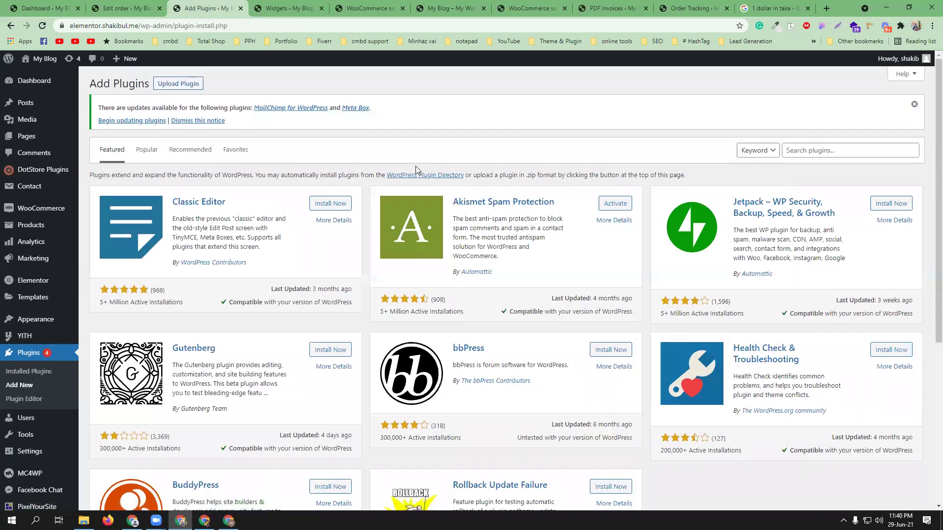
{"action": "left_click", "coordinate": [179, 85]}
{"action": "left_click", "coordinate": [442, 216]}
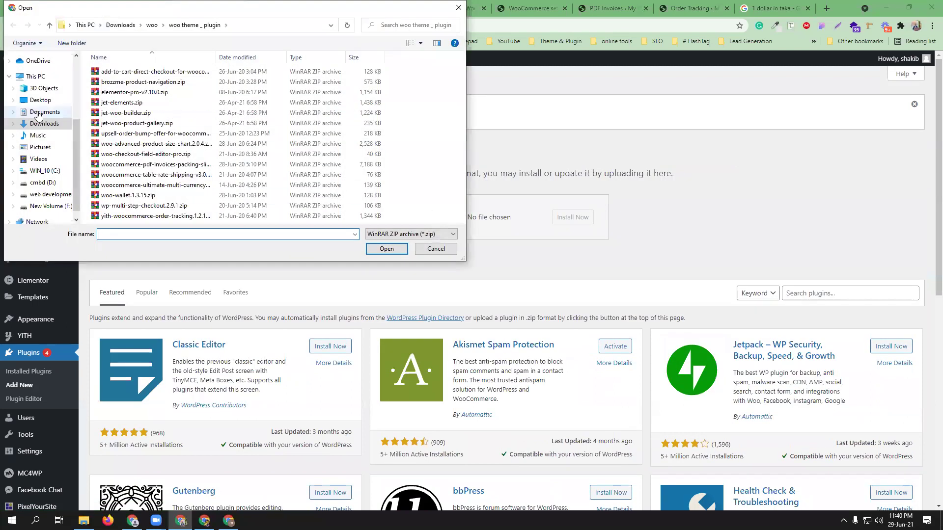
{"action": "left_click", "coordinate": [155, 106]}
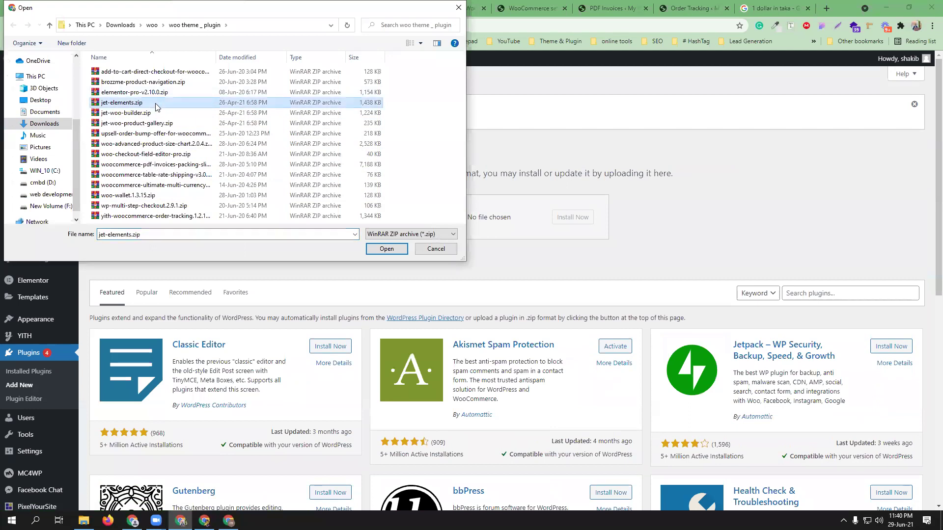
{"action": "left_click", "coordinate": [386, 248]}
{"action": "left_click", "coordinate": [579, 222]}
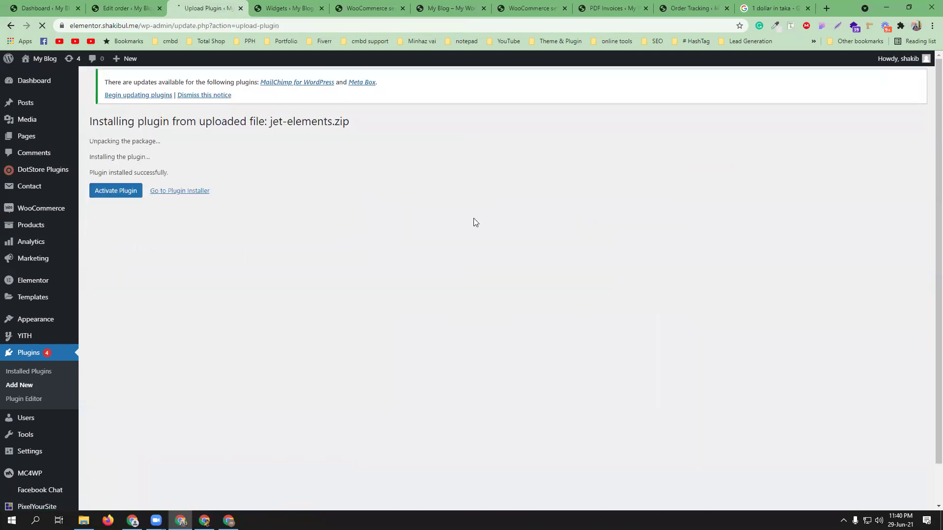
{"action": "left_click", "coordinate": [111, 196]}
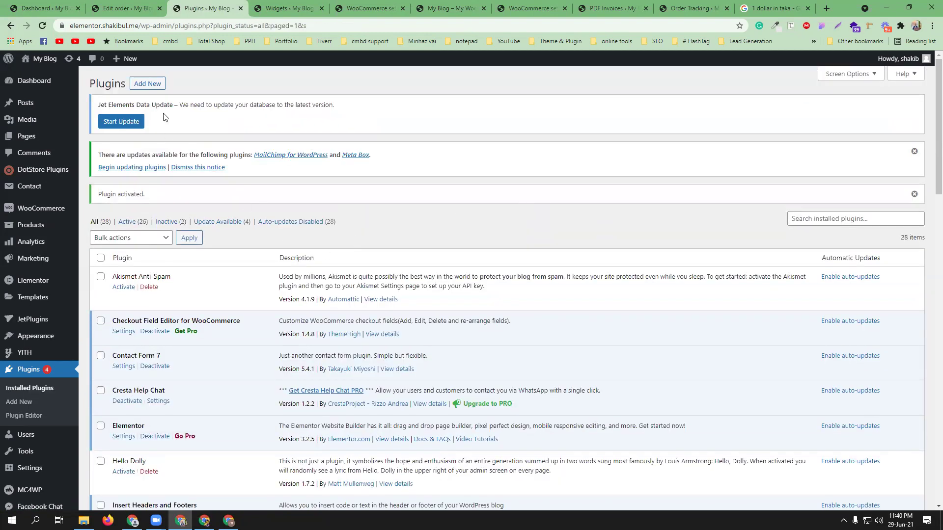
Step: Upload, install and activate the JetWooBuilder plugin from jet-woo-builder.zip
{"action": "left_click", "coordinate": [148, 85]}
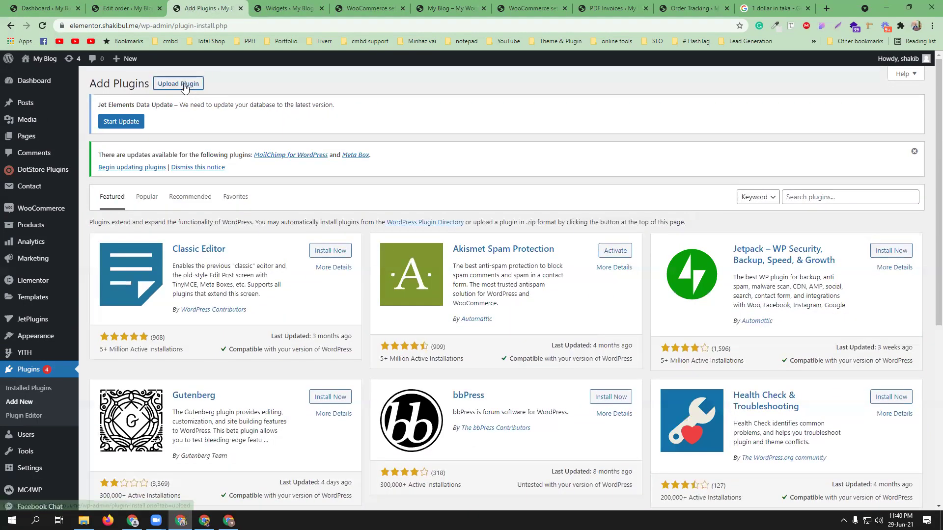
{"action": "left_click", "coordinate": [185, 85]}
{"action": "left_click", "coordinate": [436, 264]}
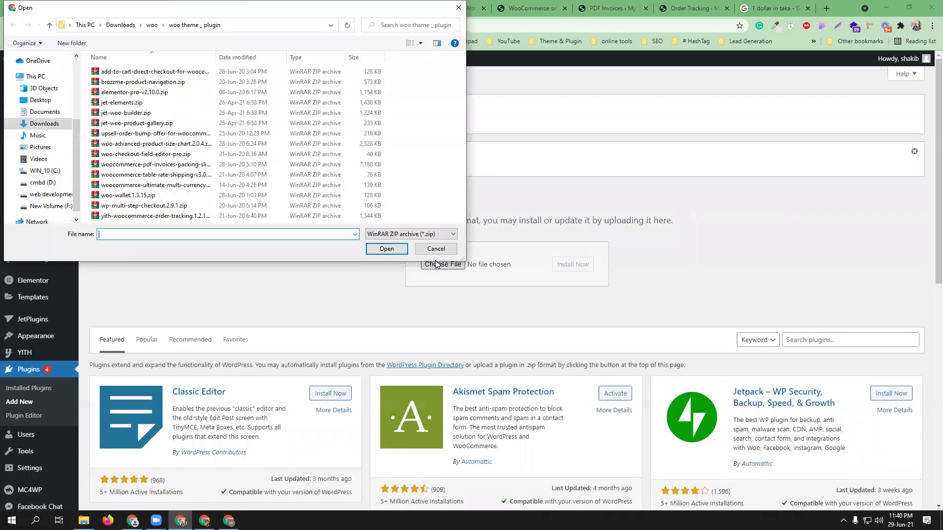
{"action": "left_click", "coordinate": [168, 113]}
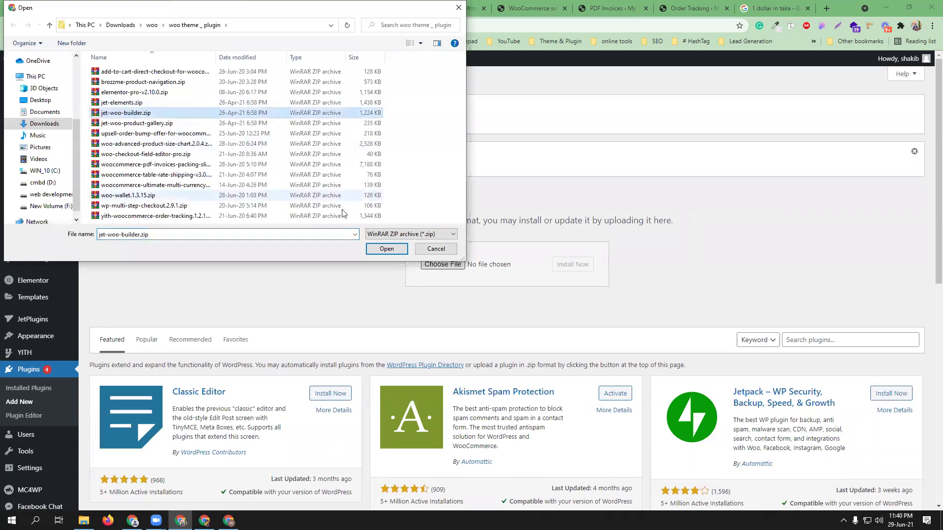
{"action": "left_click", "coordinate": [386, 248]}
{"action": "left_click", "coordinate": [579, 265]}
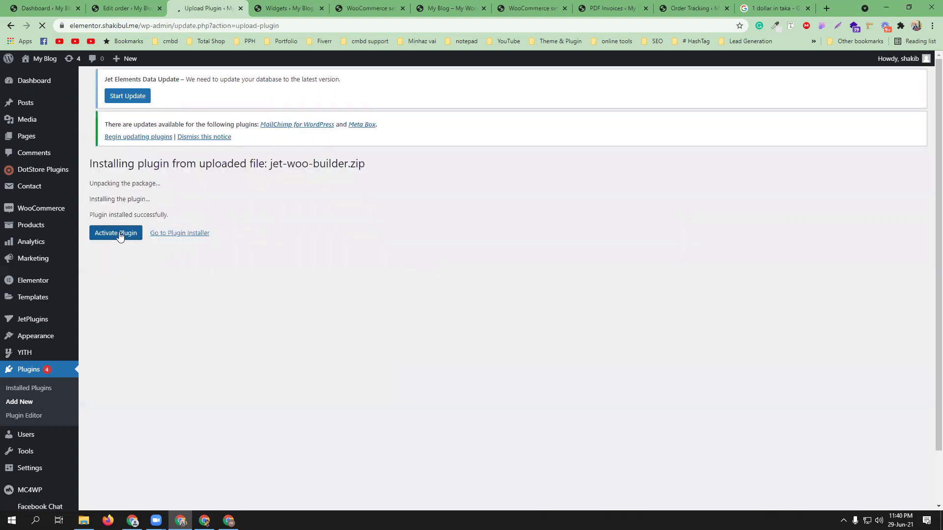
{"action": "left_click", "coordinate": [117, 236]}
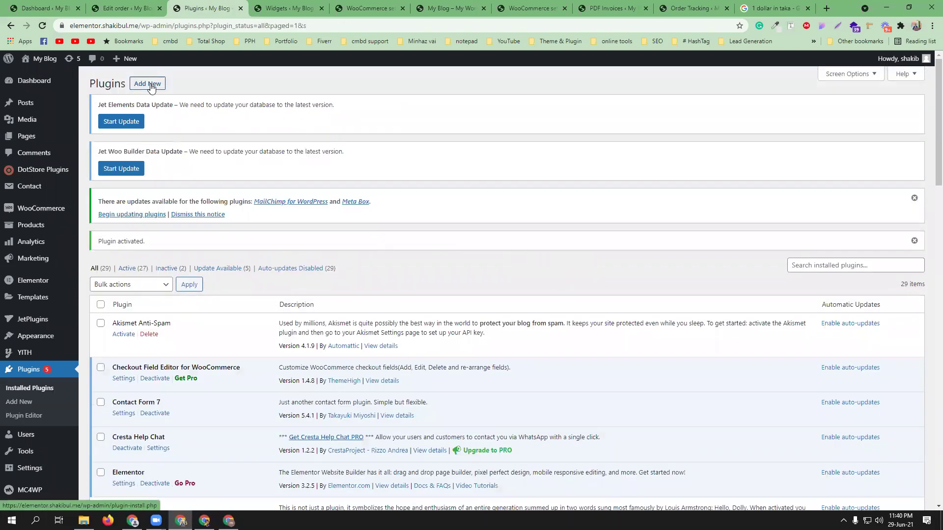
Step: Upload, install and activate the plugin from jet-woo-product-gallery.zip
{"action": "left_click", "coordinate": [147, 85]}
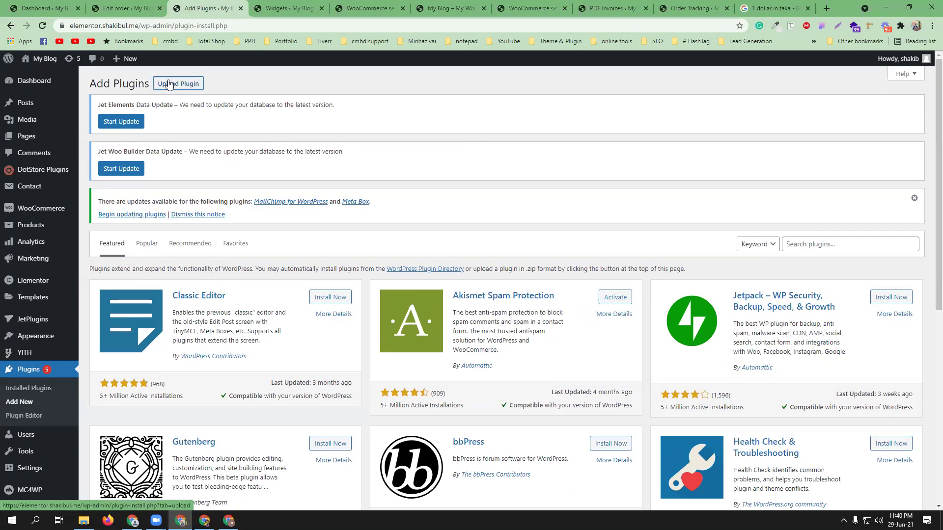
{"action": "left_click", "coordinate": [183, 85]}
{"action": "left_click", "coordinate": [443, 311]}
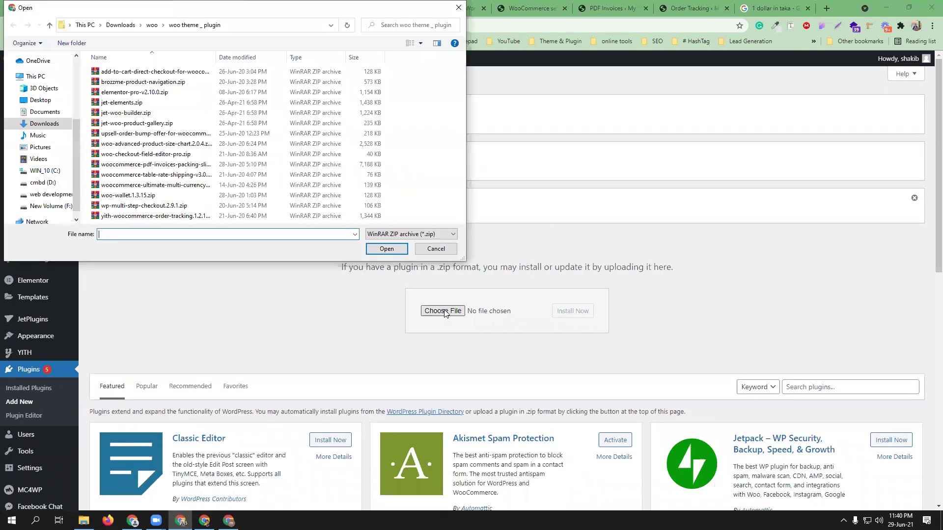
{"action": "left_click", "coordinate": [132, 124]}
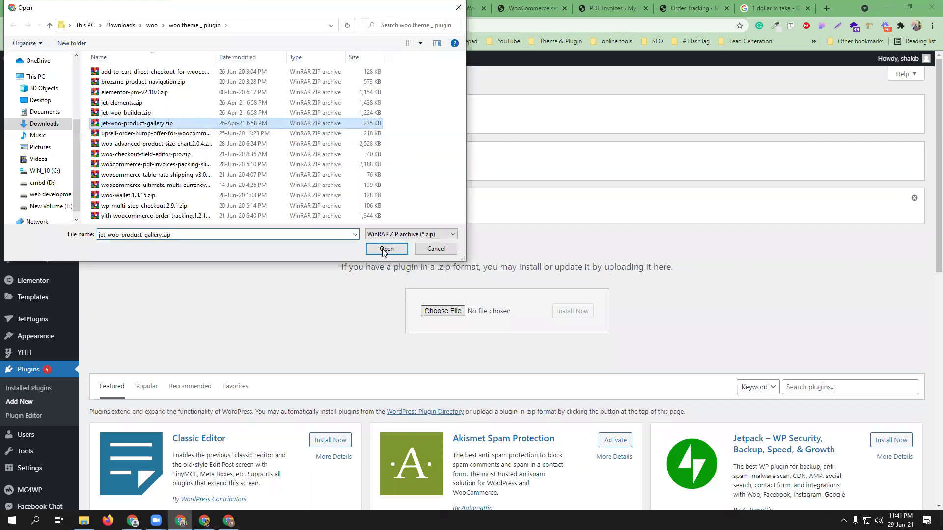
{"action": "left_click", "coordinate": [387, 249]}
{"action": "left_click", "coordinate": [570, 311]}
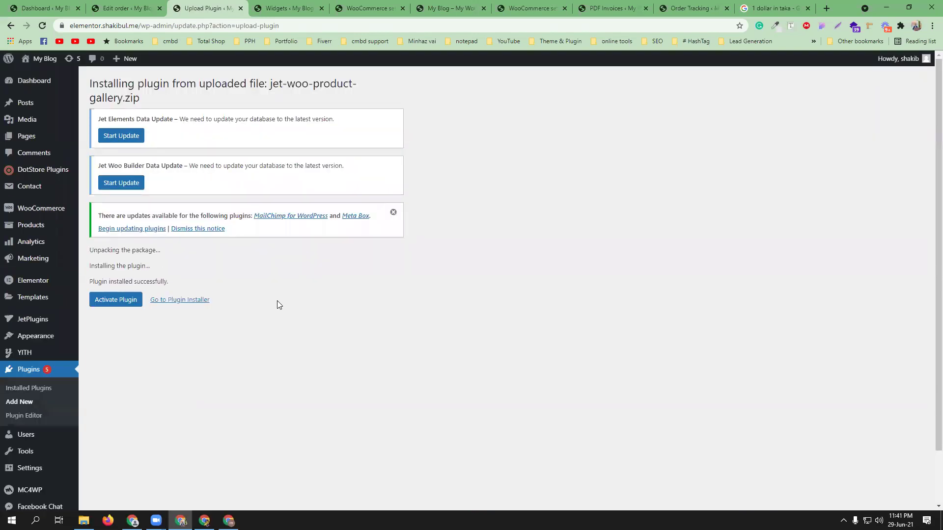
{"action": "left_click", "coordinate": [116, 300]}
Step: Browse the PUMA Evercat duffel product page on the storefront, then return to the Plugins list
{"action": "left_click", "coordinate": [439, 6]}
{"action": "scroll", "coordinate": [526, 314], "scroll_direction": "down", "scroll_amount": 6}
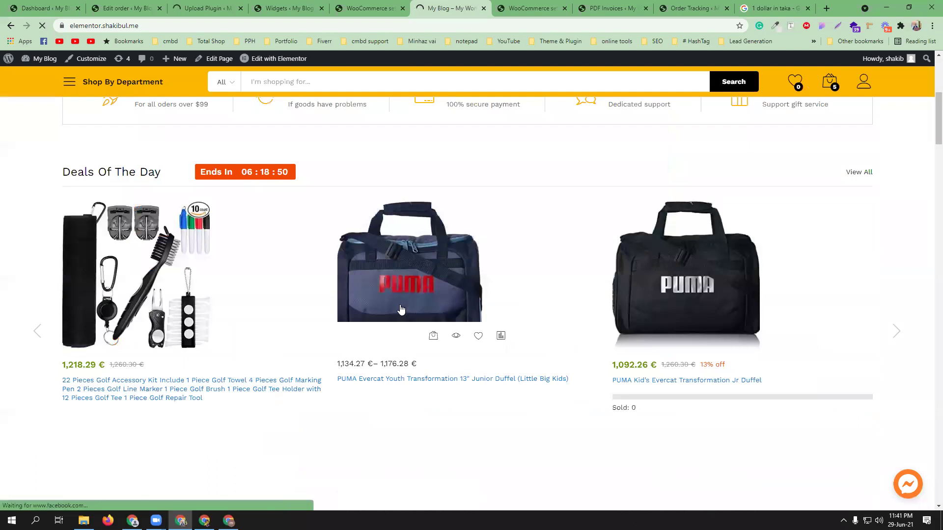
{"action": "left_click", "coordinate": [401, 308]}
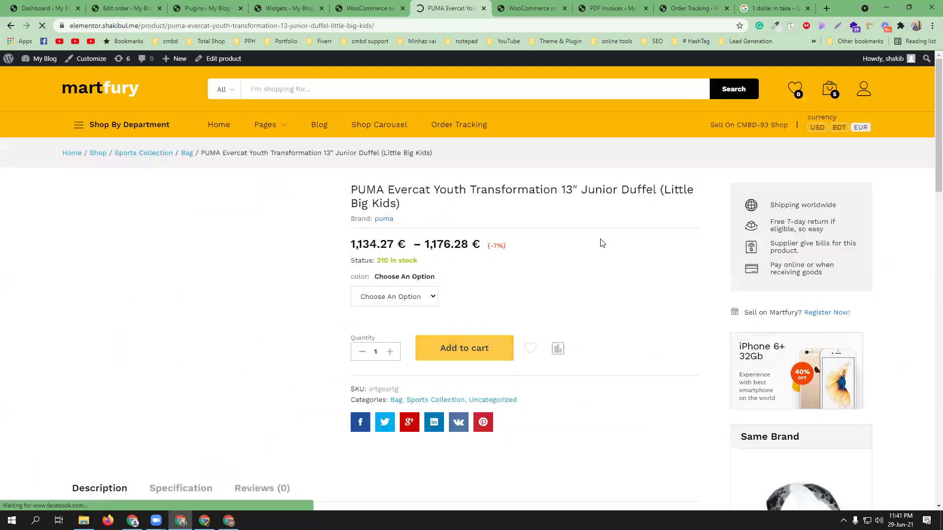
{"action": "scroll", "coordinate": [502, 383], "scroll_direction": "down", "scroll_amount": 5}
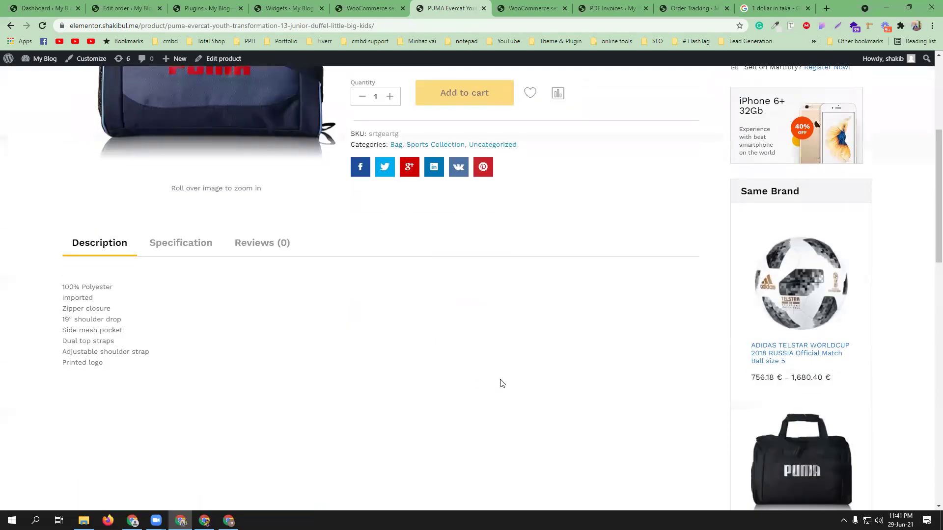
{"action": "scroll", "coordinate": [562, 338], "scroll_direction": "up", "scroll_amount": 5}
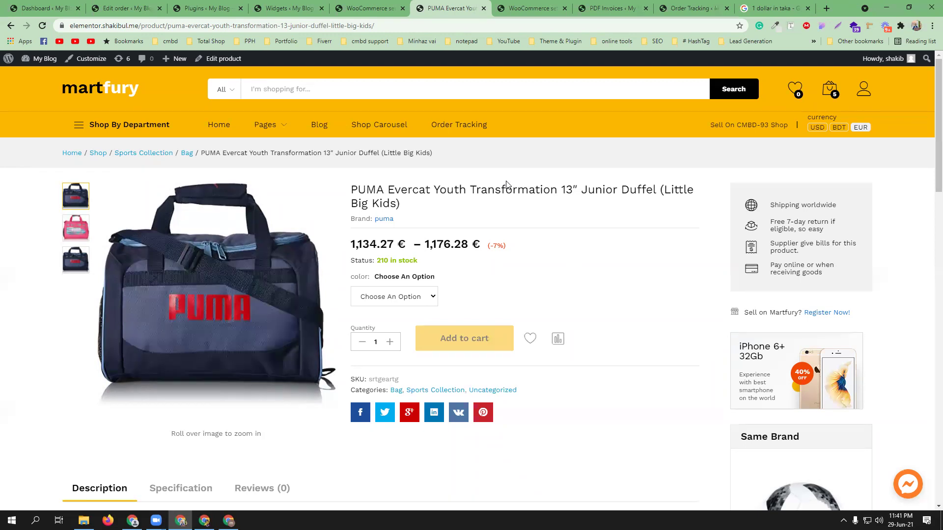
{"action": "left_click", "coordinate": [219, 4]}
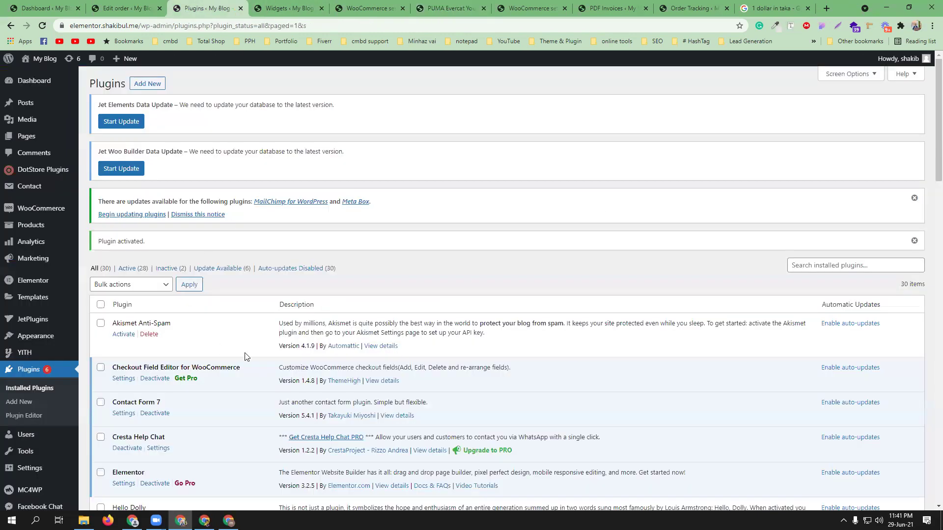
Step: Enable Elementor for Landing Pages and Products post types and save the settings
{"action": "scroll", "coordinate": [246, 357], "scroll_direction": "down", "scroll_amount": 8}
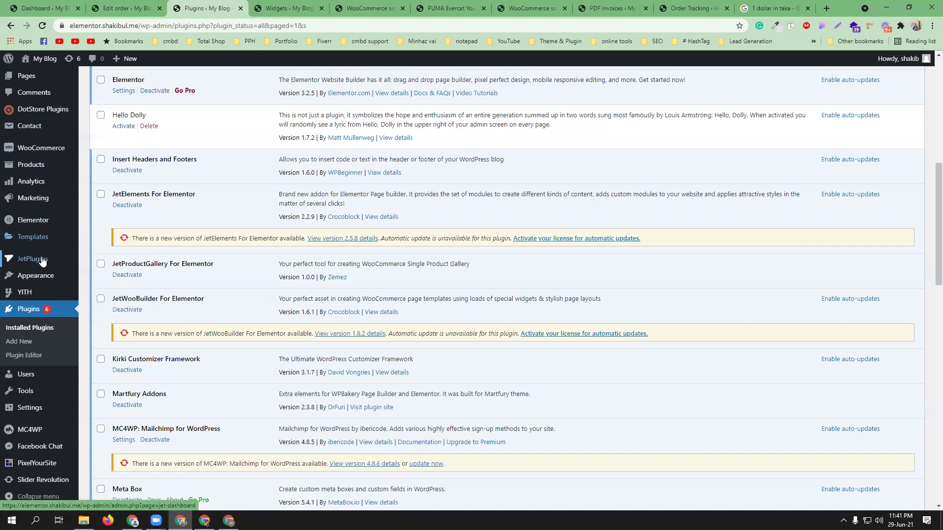
{"action": "left_click", "coordinate": [39, 224]}
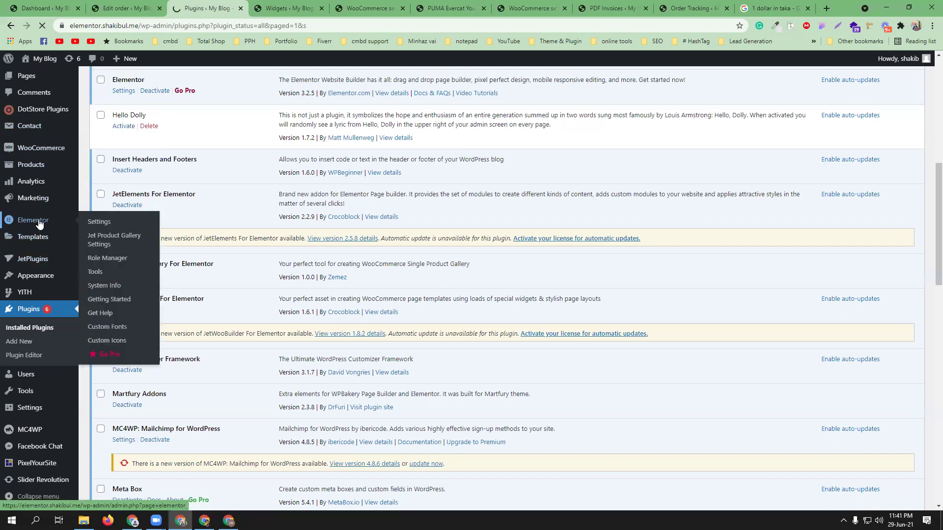
{"action": "scroll", "coordinate": [327, 286], "scroll_direction": "down", "scroll_amount": 1}
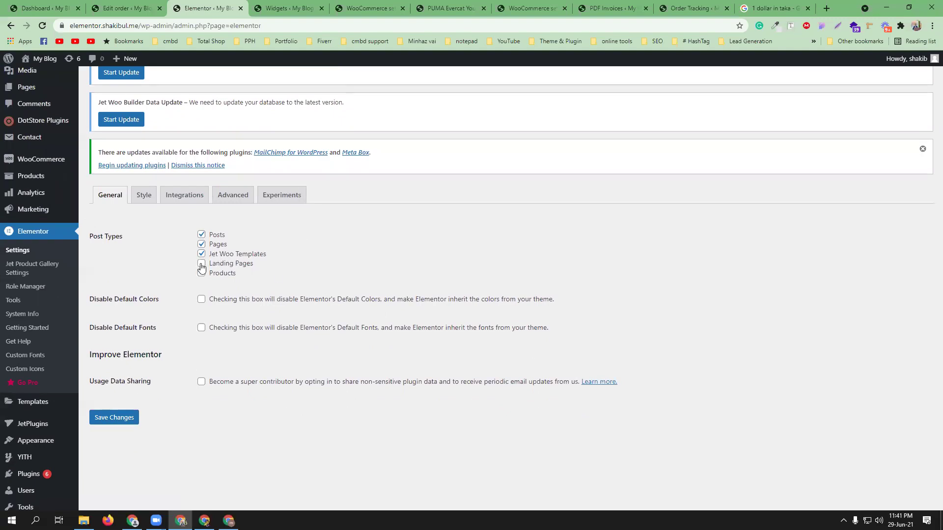
{"action": "left_click", "coordinate": [201, 264]}
{"action": "left_click", "coordinate": [201, 273]}
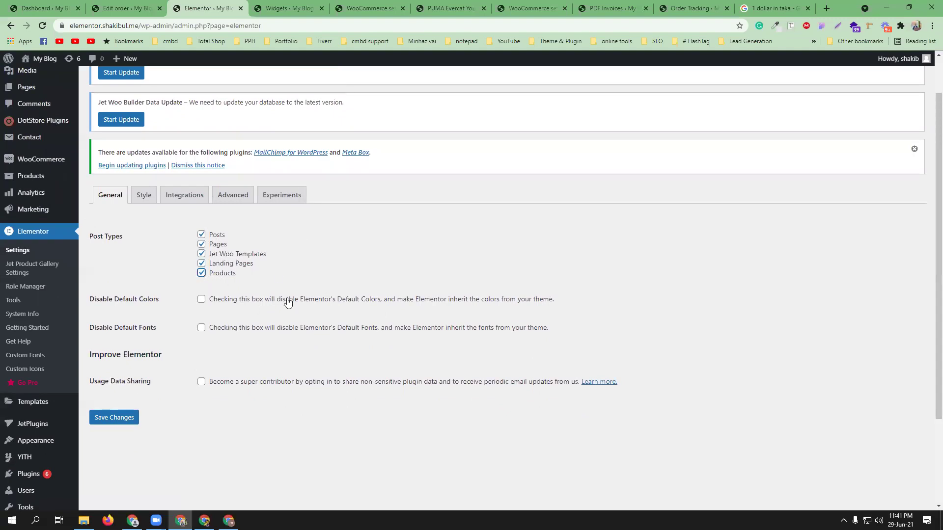
{"action": "scroll", "coordinate": [290, 295], "scroll_direction": "down", "scroll_amount": 3}
{"action": "left_click", "coordinate": [134, 304]}
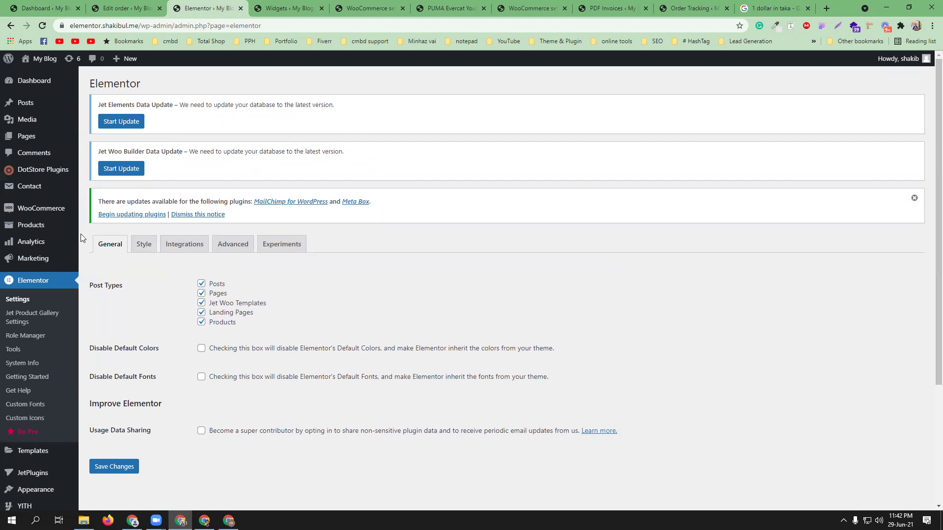
Step: Start a new Elementor template, view the template types, then close the dialog
{"action": "scroll", "coordinate": [50, 383], "scroll_direction": "down", "scroll_amount": 2}
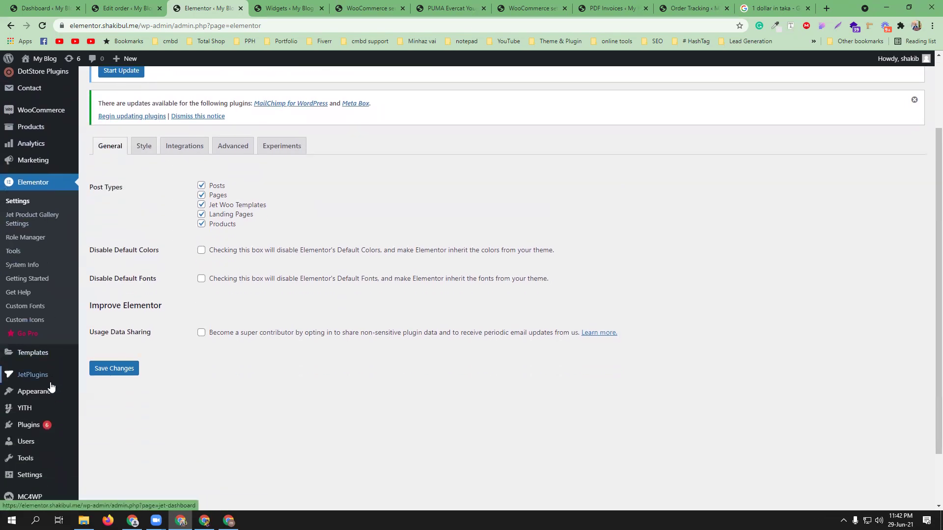
{"action": "mouse_move", "coordinate": [40, 354]}
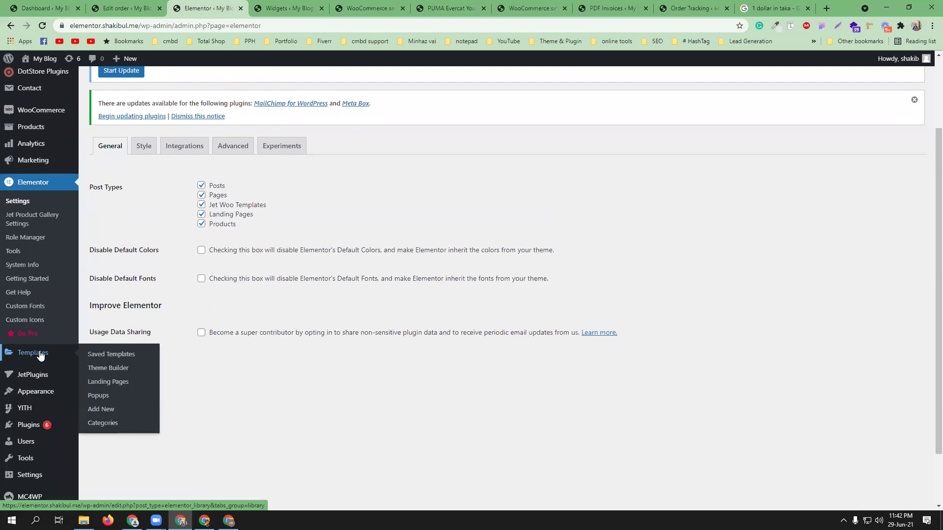
{"action": "left_click", "coordinate": [105, 409]}
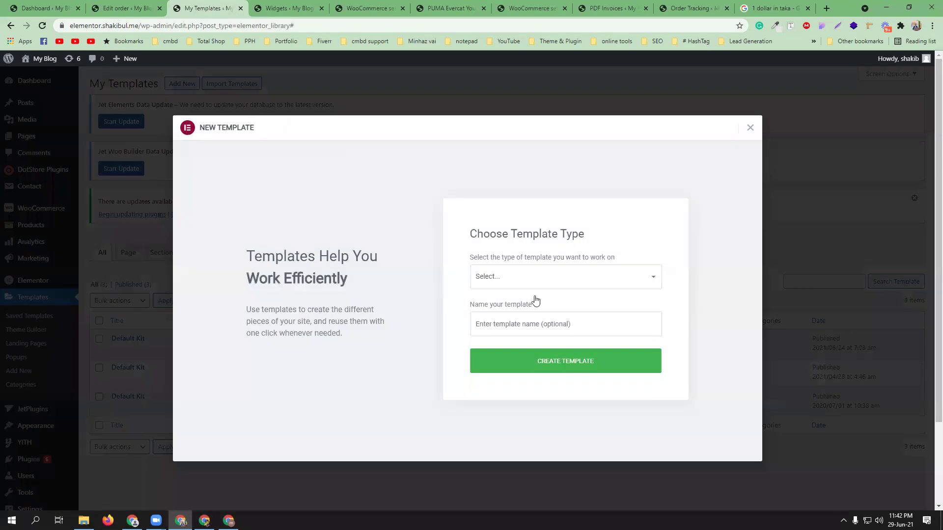
{"action": "left_click", "coordinate": [563, 284]}
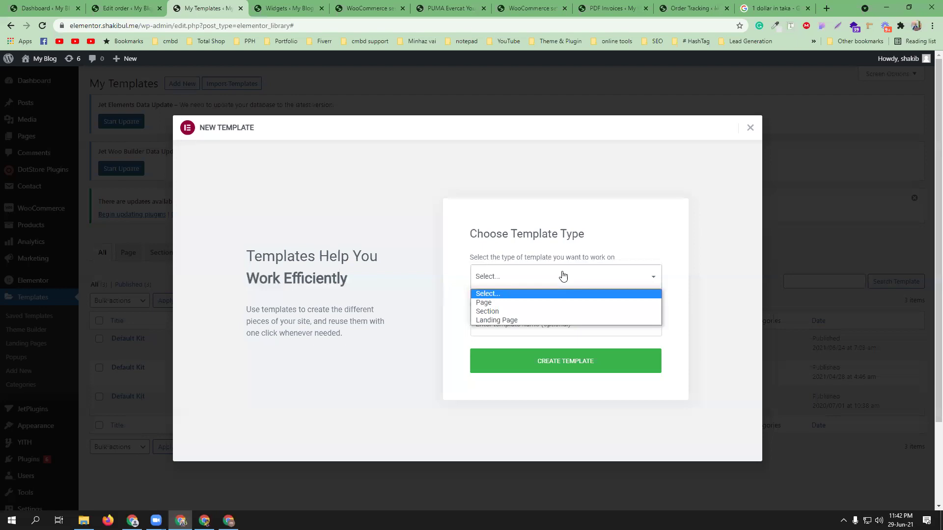
{"action": "left_click", "coordinate": [750, 128]}
{"action": "left_click", "coordinate": [750, 127]}
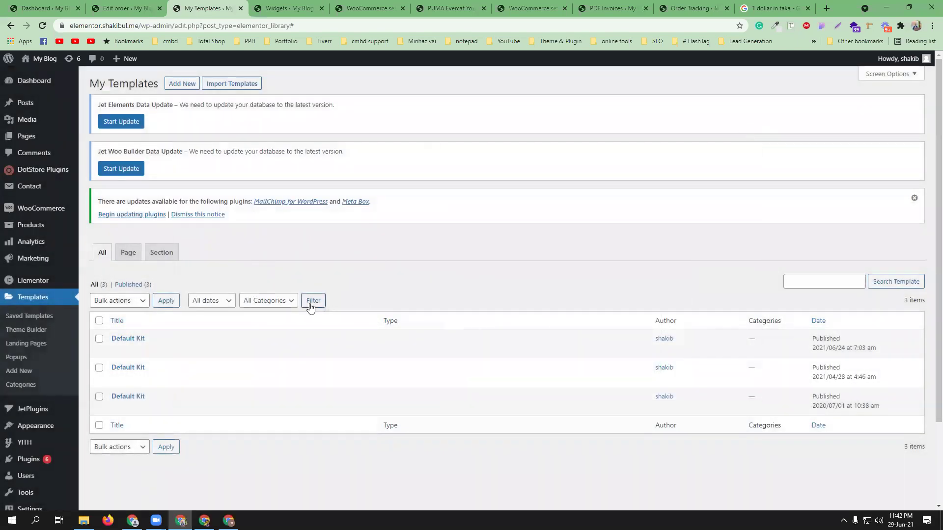
Step: Create a Single Jet Woo template named 'product' from the second hoodie layout
{"action": "mouse_move", "coordinate": [45, 209]}
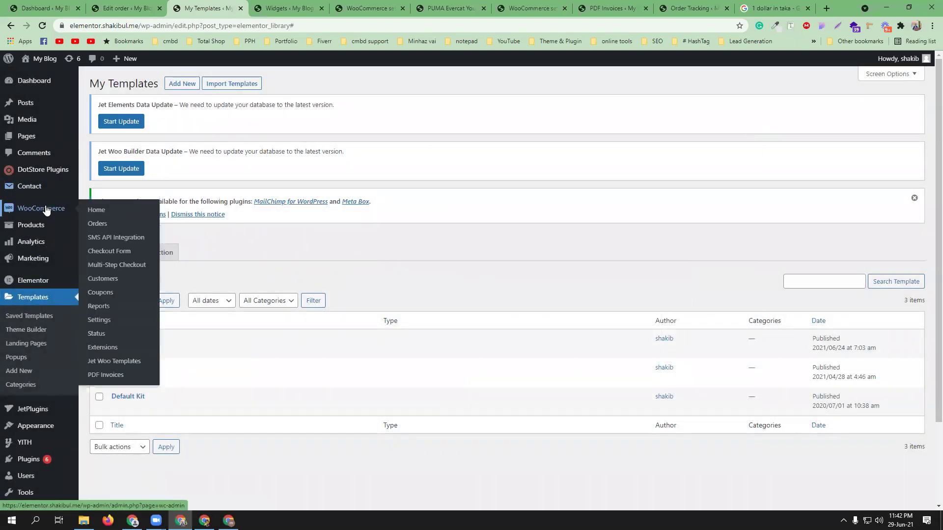
{"action": "left_click", "coordinate": [127, 362]}
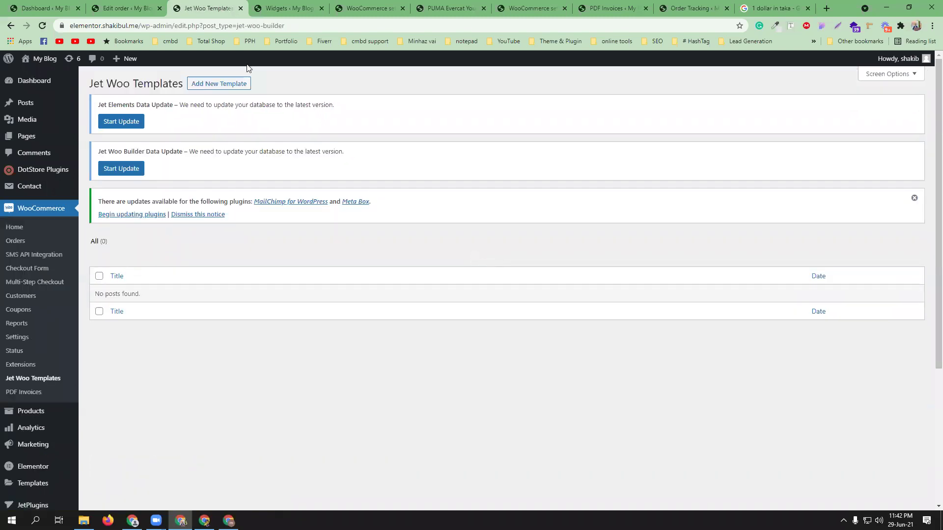
{"action": "left_click", "coordinate": [219, 84]}
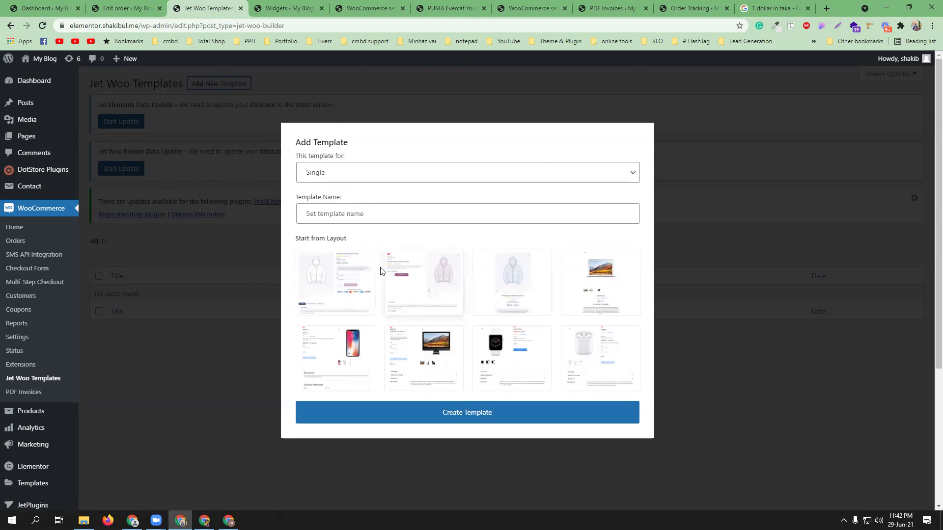
{"action": "left_click", "coordinate": [350, 214]}
{"action": "left_click", "coordinate": [350, 235]}
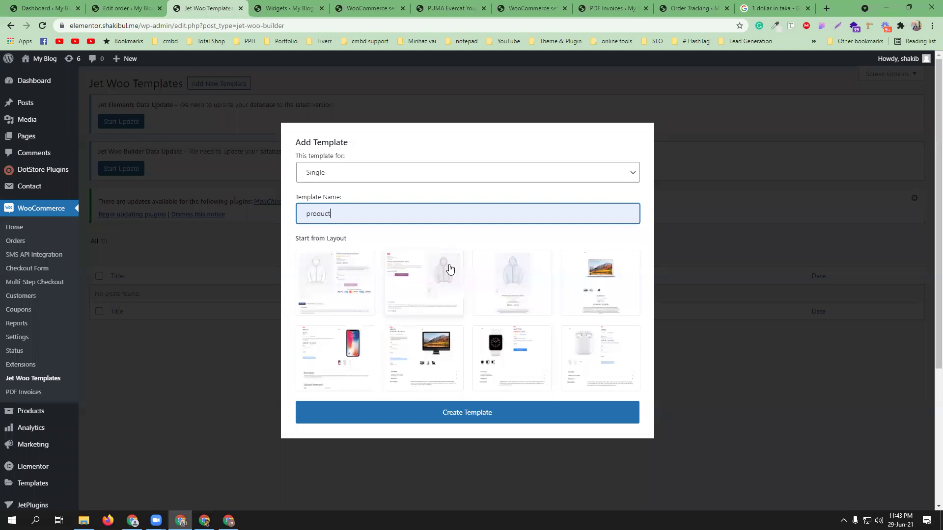
{"action": "left_click", "coordinate": [423, 277]}
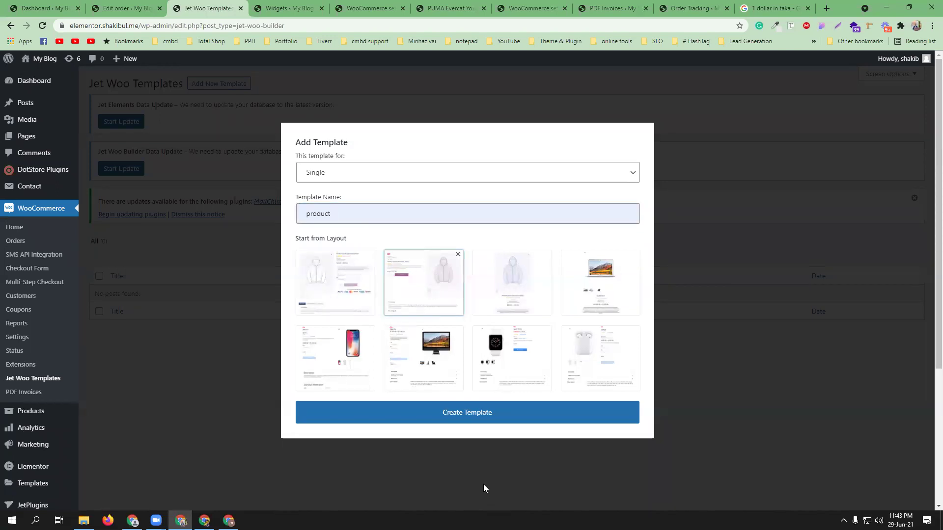
{"action": "left_click", "coordinate": [484, 415]}
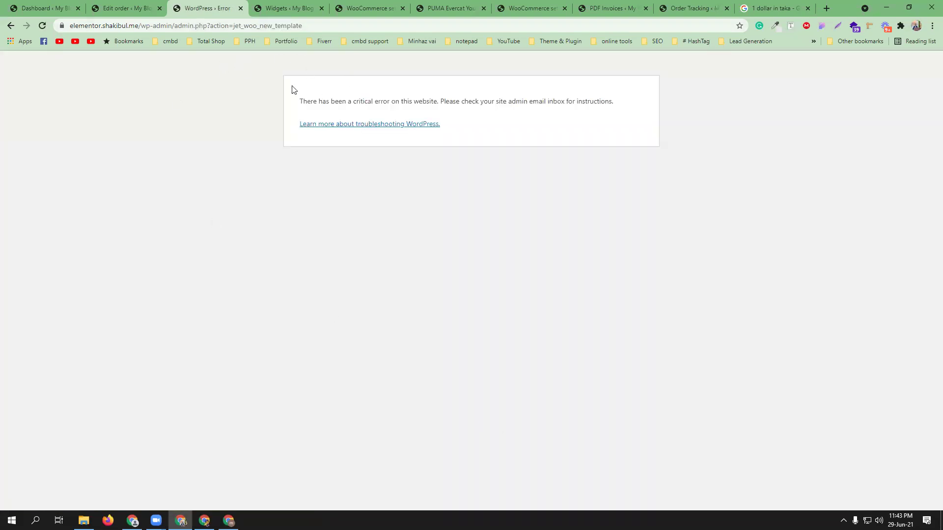
Step: Reload the Jet Woo Templates list and open the 'product' draft in Elementor
{"action": "left_click", "coordinate": [11, 25]}
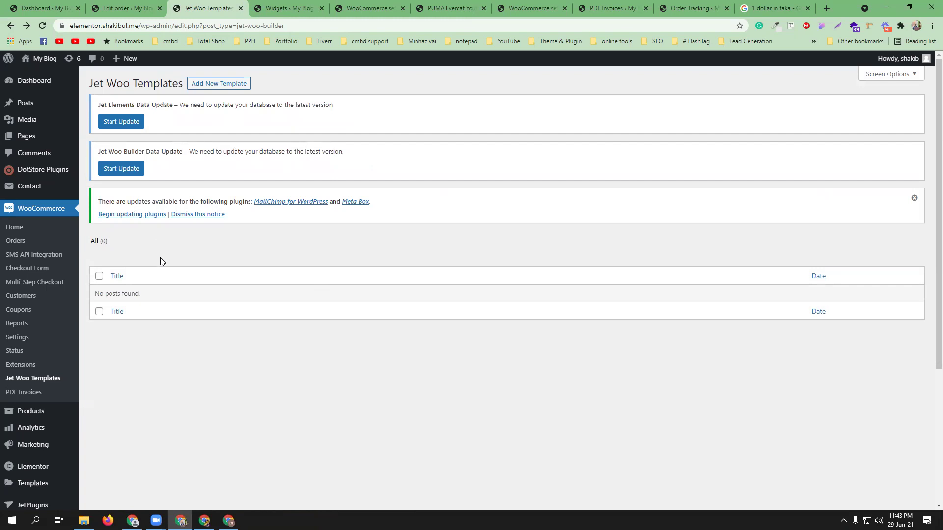
{"action": "left_click", "coordinate": [49, 26]}
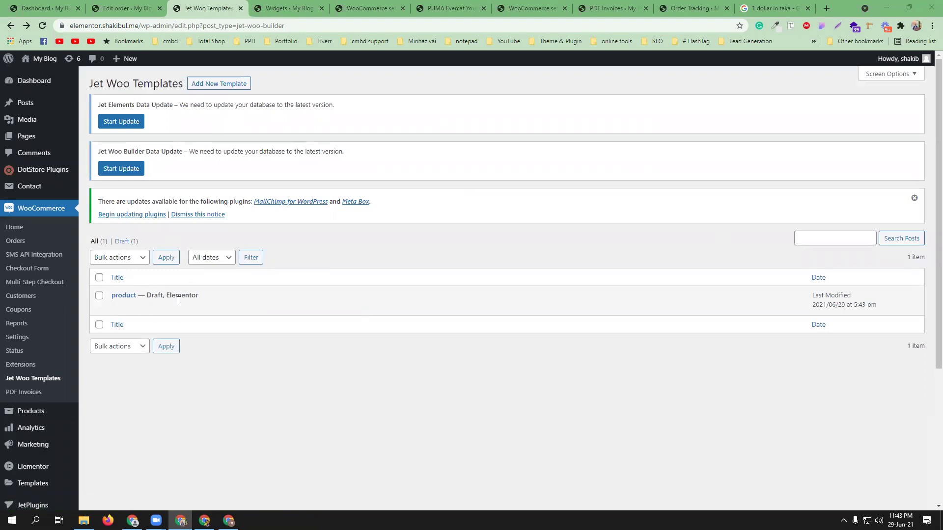
{"action": "left_click", "coordinate": [201, 307]}
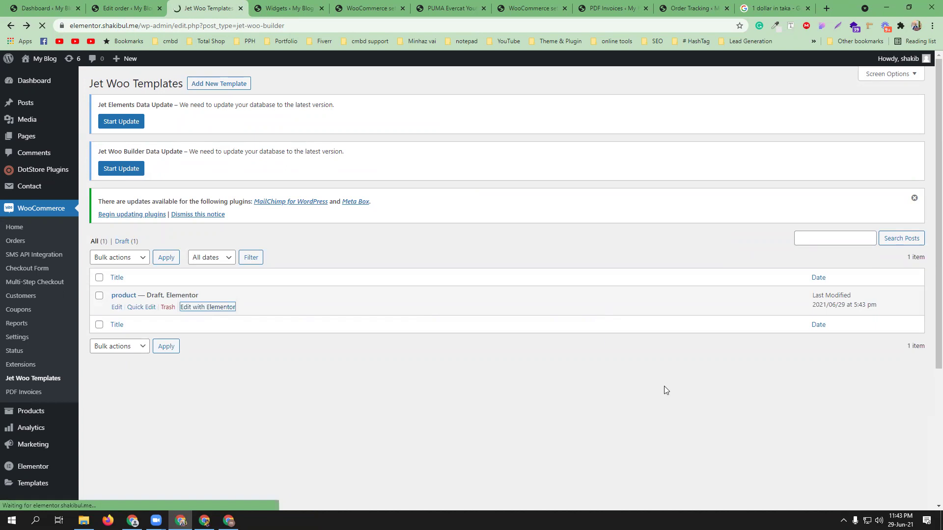